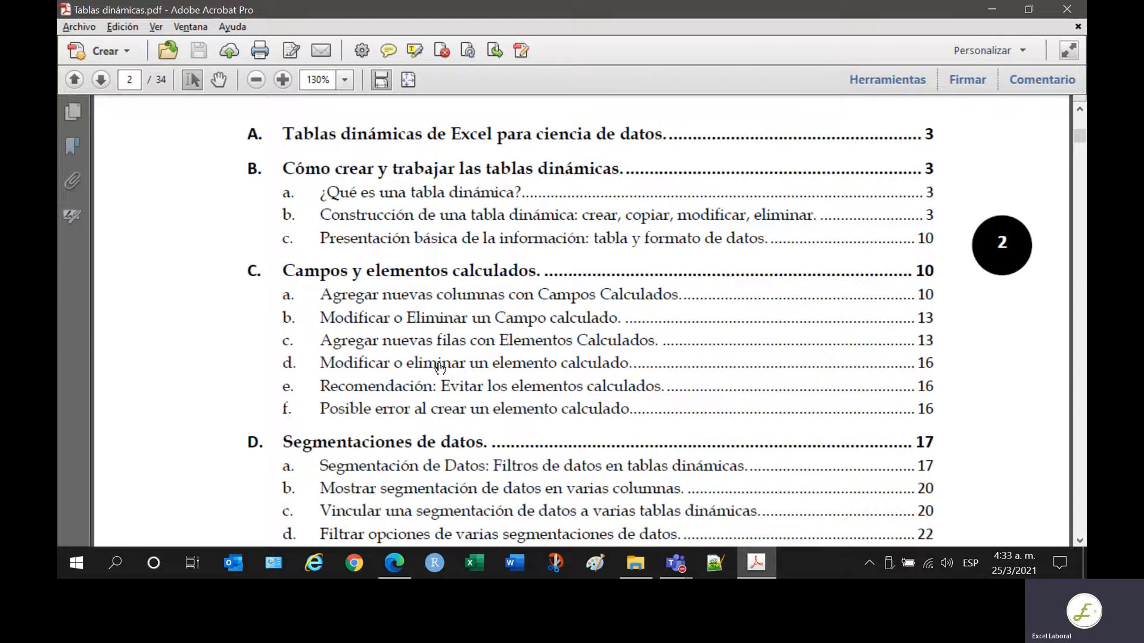
# - Read the manual's table of contents and the page 3 introduction on what a pivot table is
pyautogui.scroll(-2, 440, 367)
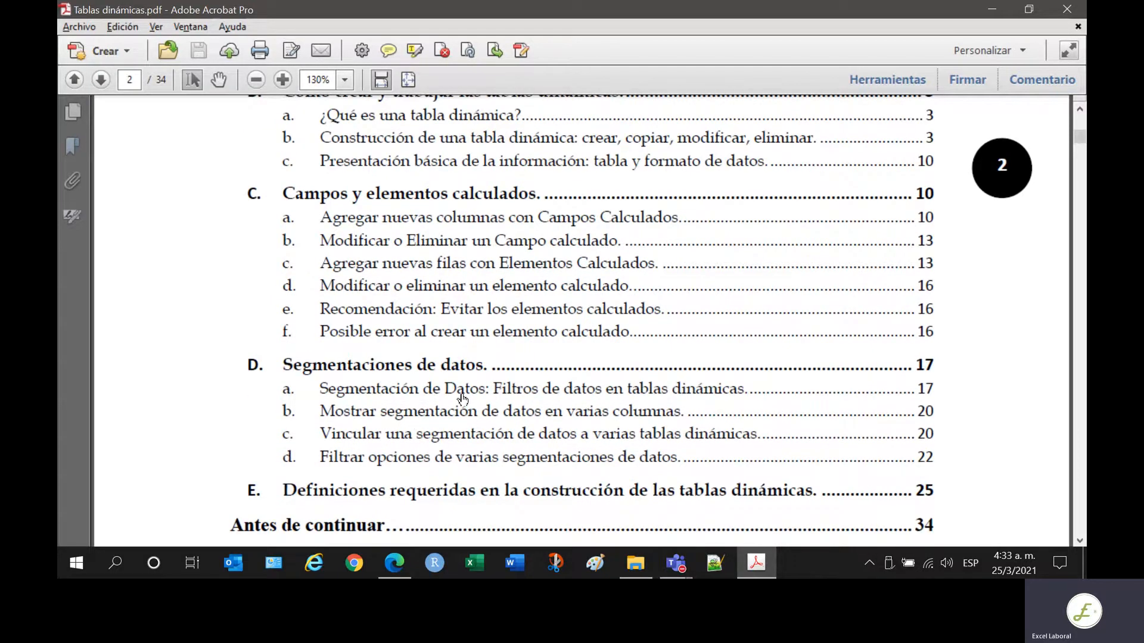
pyautogui.scroll(-1, 469, 395)
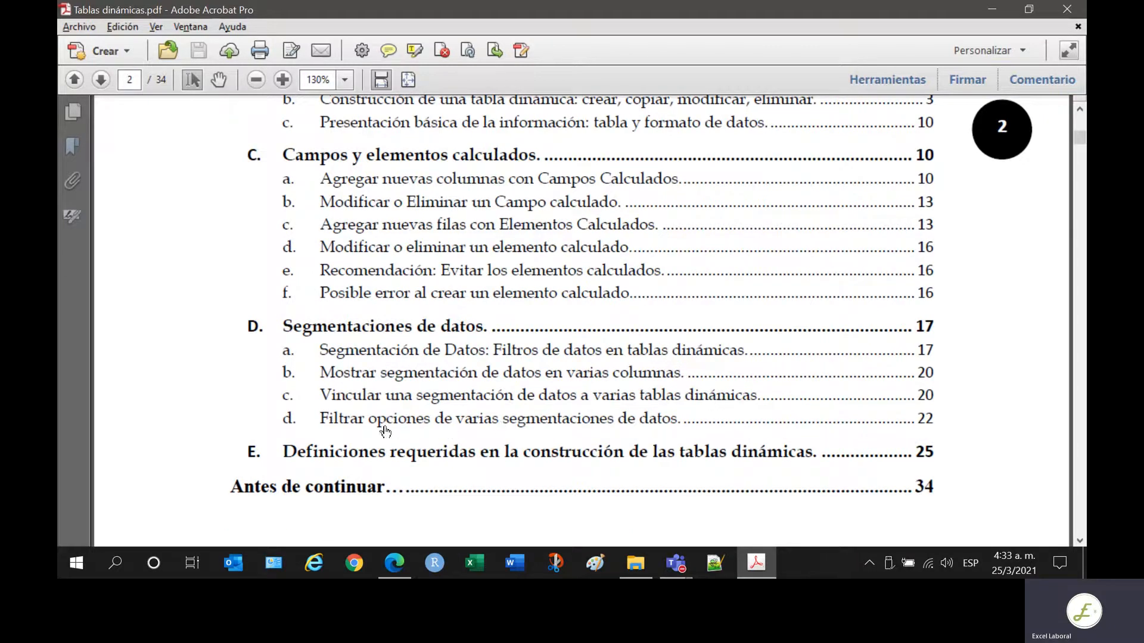
pyautogui.scroll(-1, 358, 427)
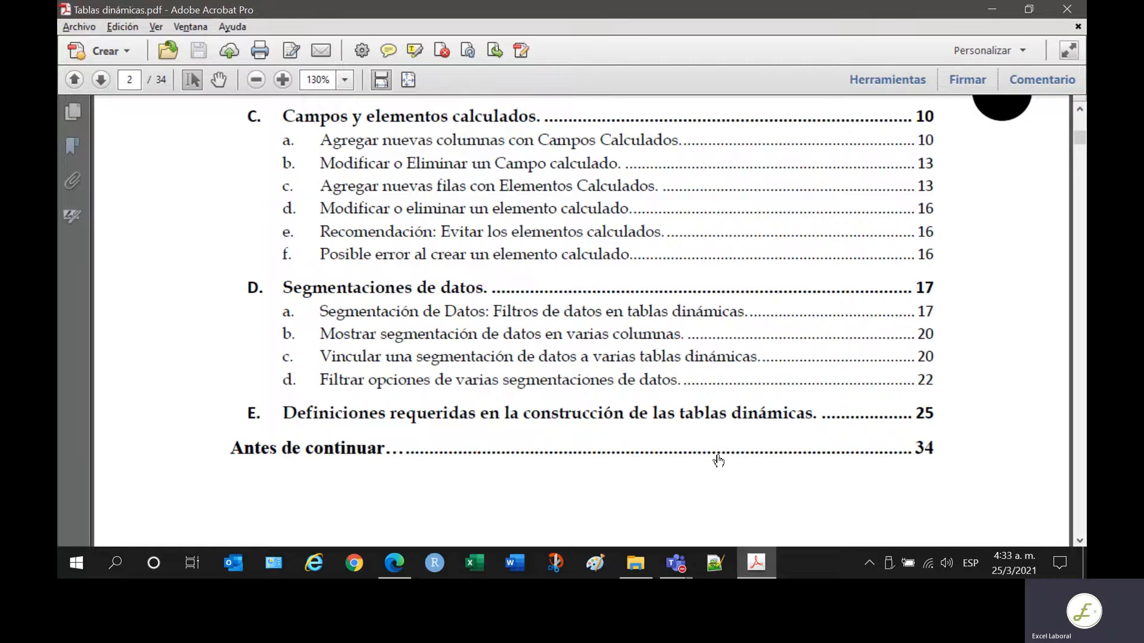
pyautogui.scroll(-5, 671, 351)
pyautogui.scroll(-5, 674, 352)
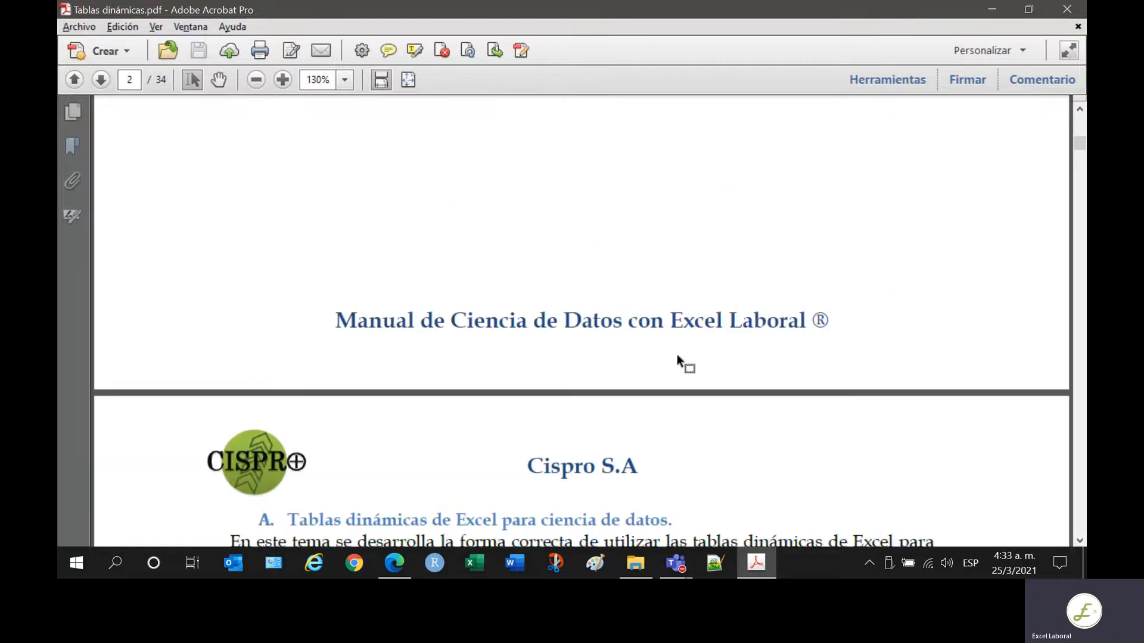
pyautogui.scroll(-6, 585, 320)
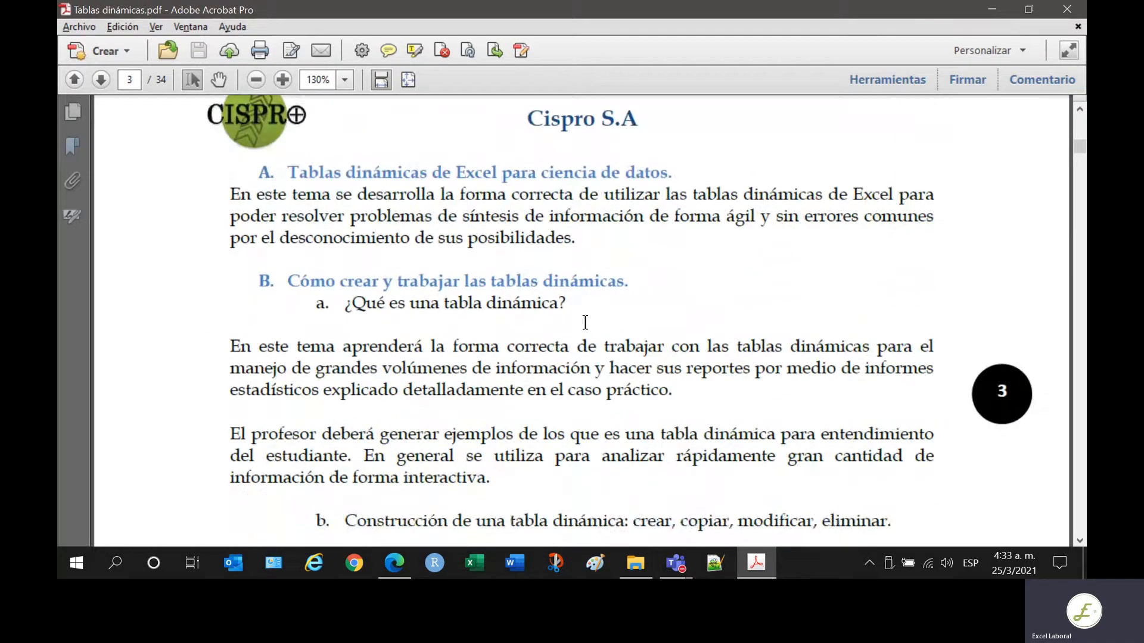
pyautogui.scroll(1, 585, 322)
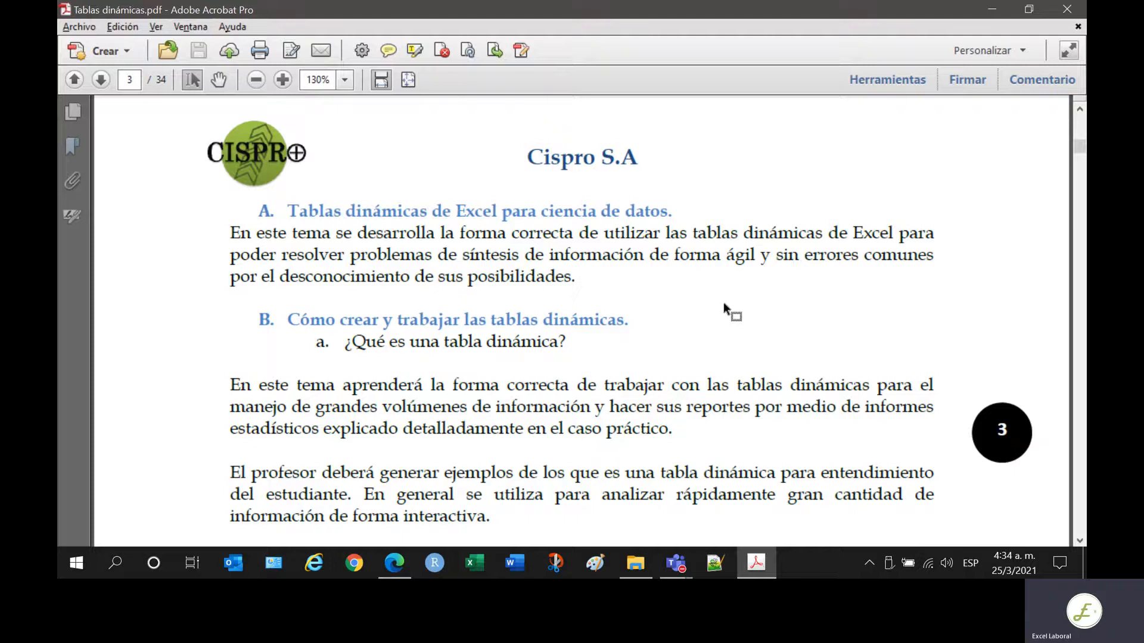
pyautogui.scroll(-3, 723, 302)
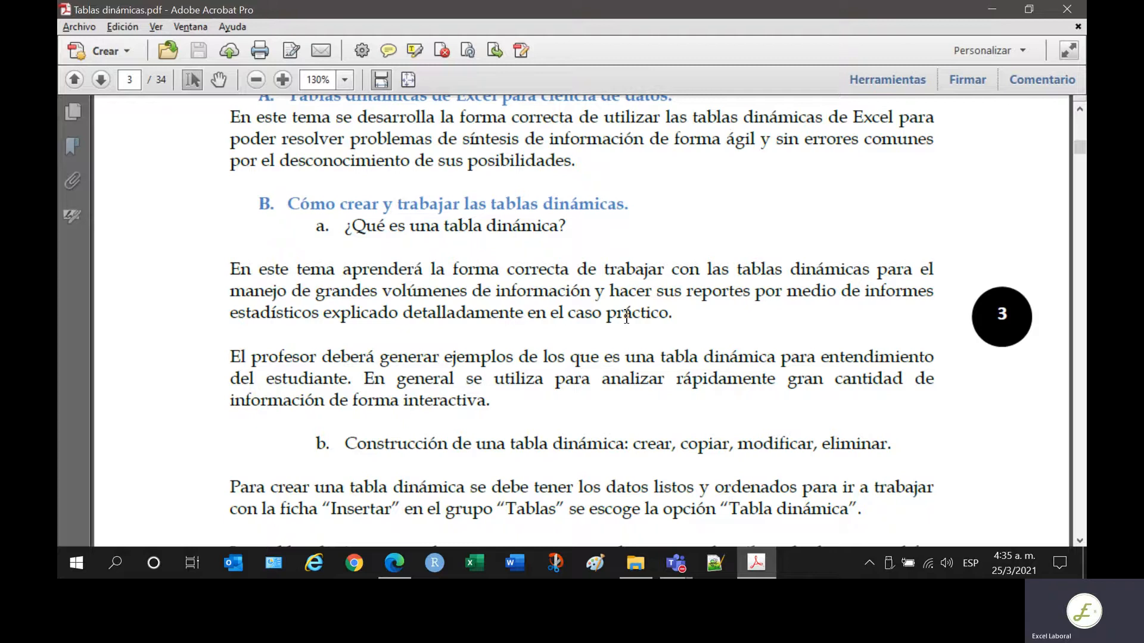
pyautogui.scroll(-5, 626, 318)
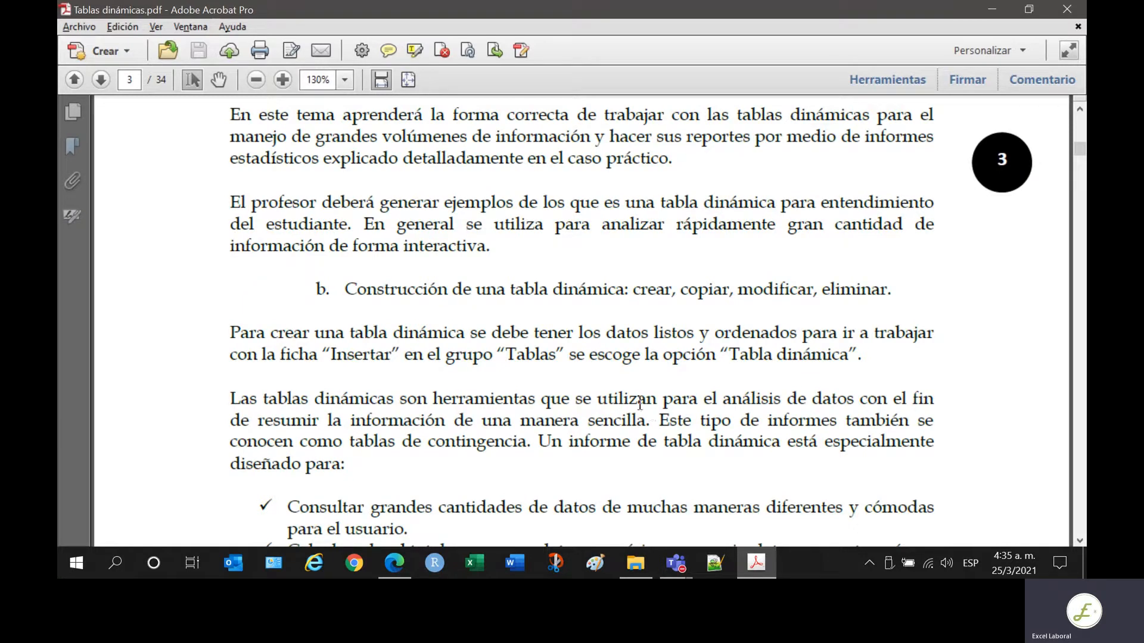
# - Read section b on building a pivot table, selecting the phrases about ready data, the "Insertar" tab, the "Tablas" group and the "Tabla dinámica" option
pyautogui.moveTo(693, 332); pyautogui.dragTo(581, 331)
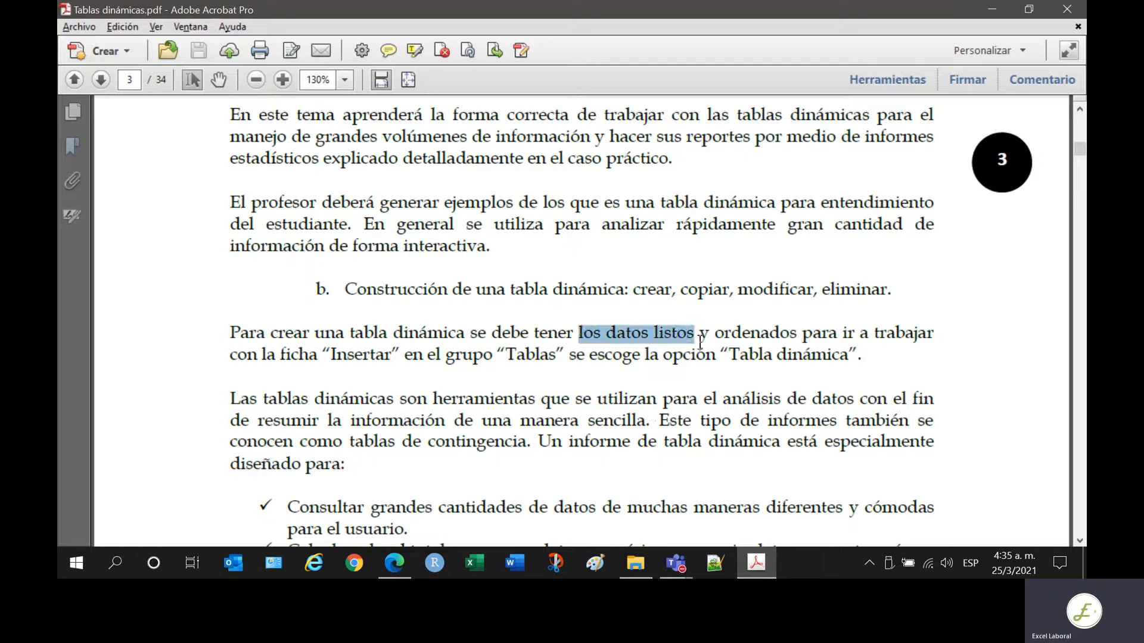
pyautogui.moveTo(324, 355); pyautogui.dragTo(439, 356)
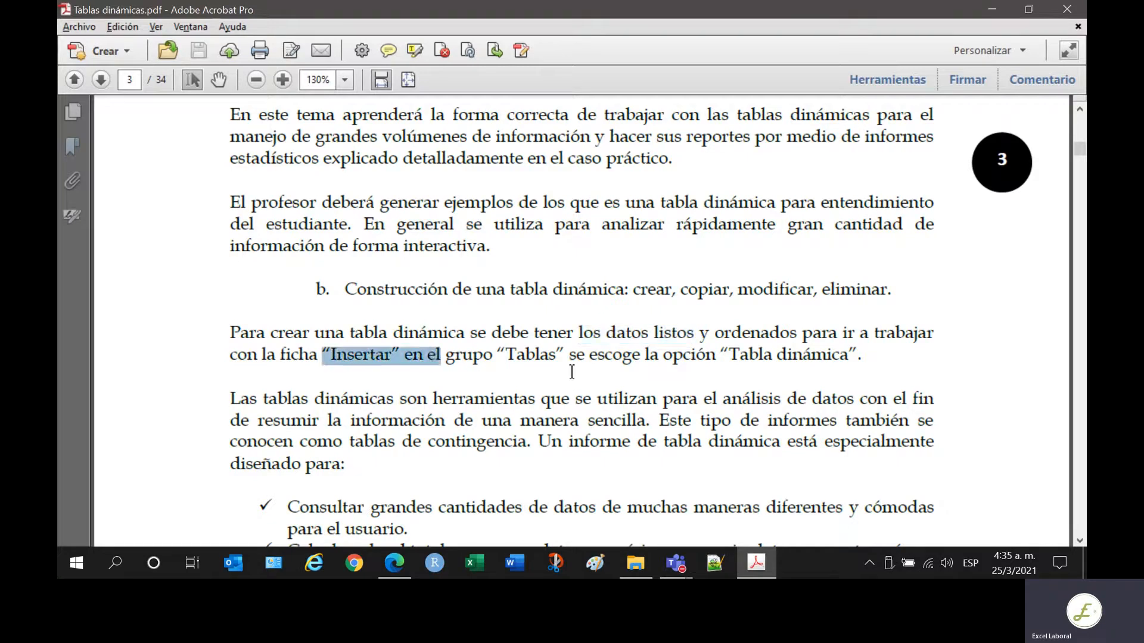
pyautogui.moveTo(569, 356); pyautogui.dragTo(447, 356)
pyautogui.moveTo(861, 358); pyautogui.dragTo(644, 358)
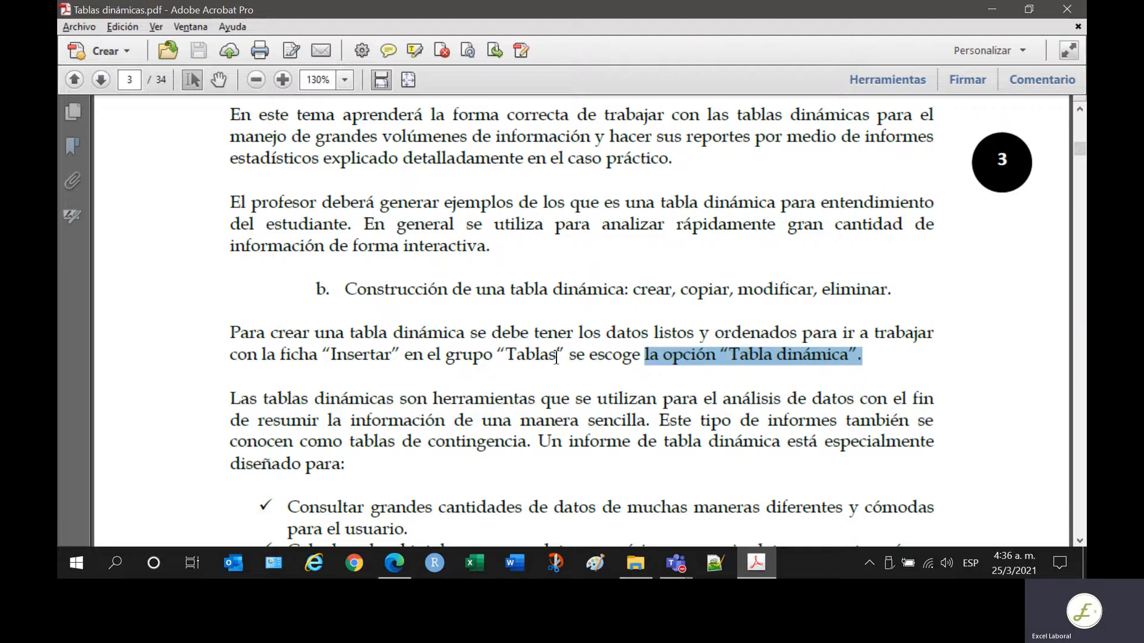
pyautogui.scroll(-1, 555, 358)
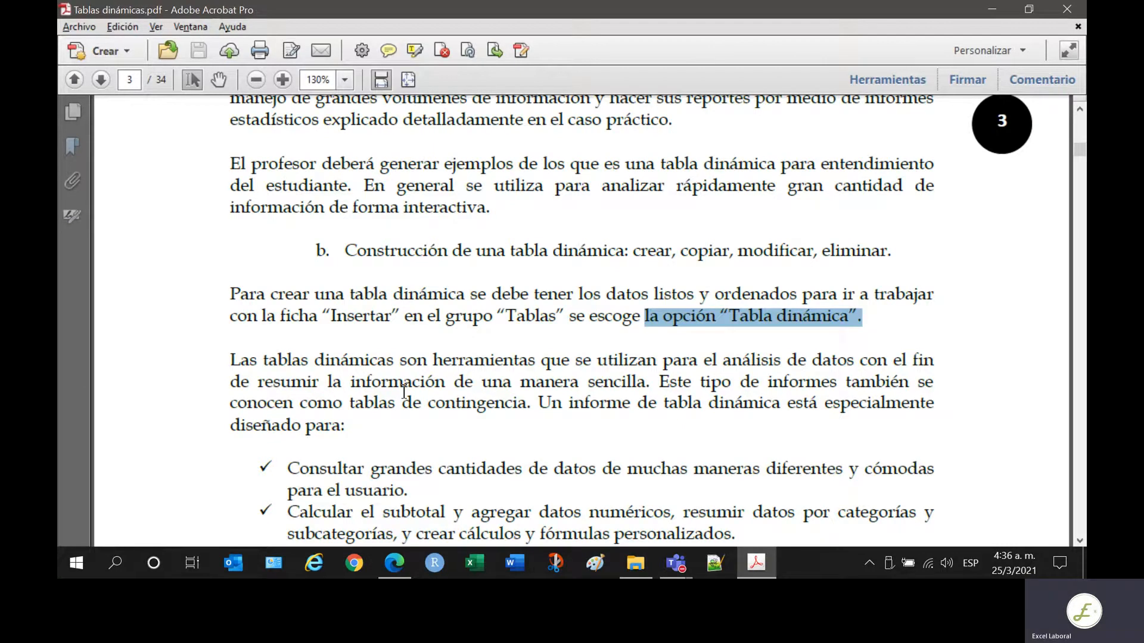
pyautogui.scroll(-3, 507, 377)
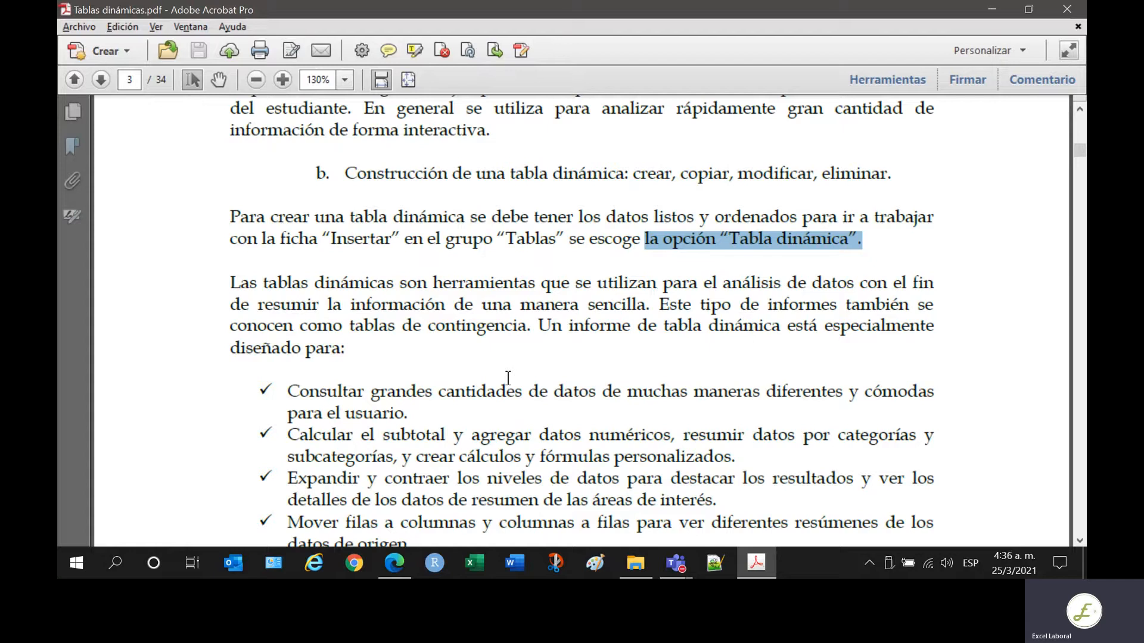
# - Examine the list of pivot table report uses, selecting the phrases on querying large data, calculating subtotals and custom calculations and formulas
pyautogui.scroll(-3, 516, 349)
pyautogui.moveTo(287, 275); pyautogui.dragTo(661, 273)
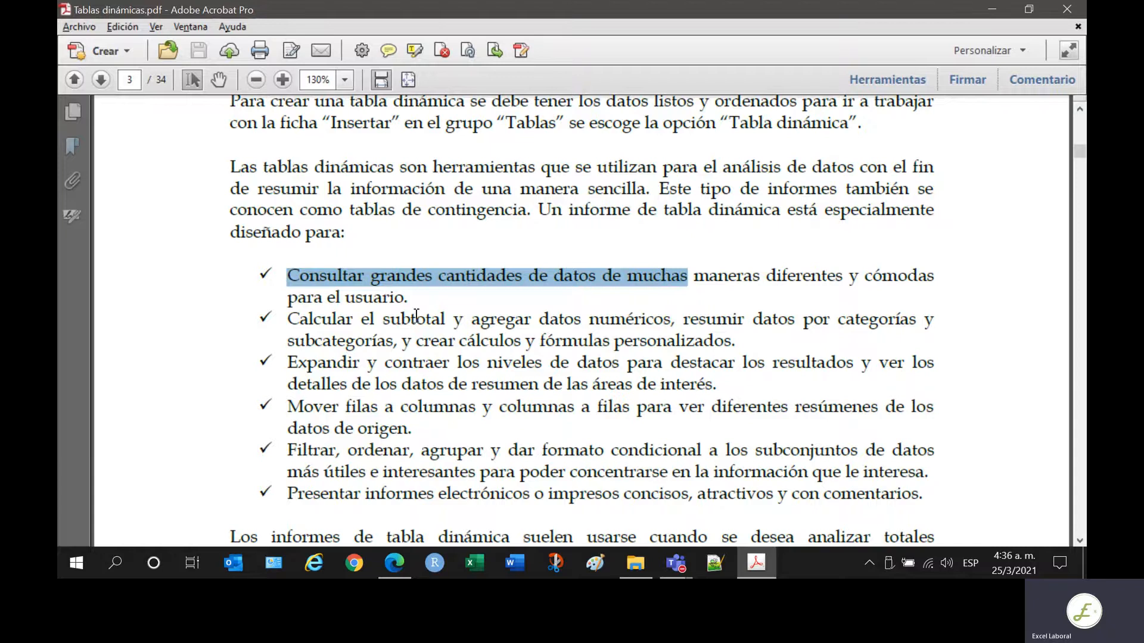
pyautogui.scroll(-1, 432, 320)
pyautogui.moveTo(287, 280); pyautogui.dragTo(744, 281)
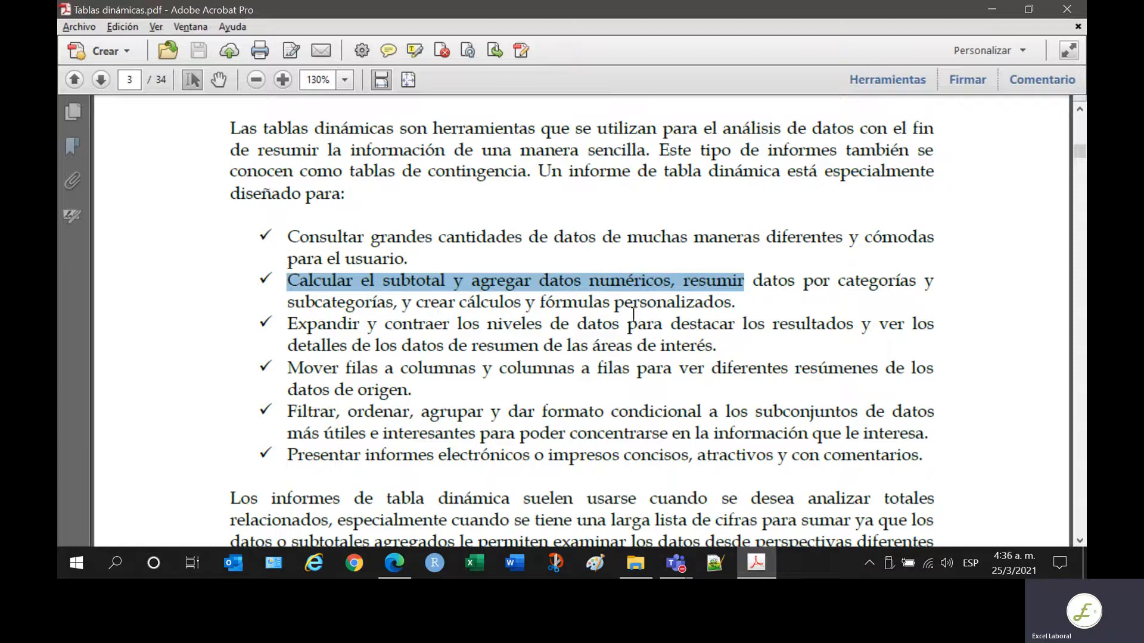
pyautogui.moveTo(736, 303); pyautogui.dragTo(459, 304)
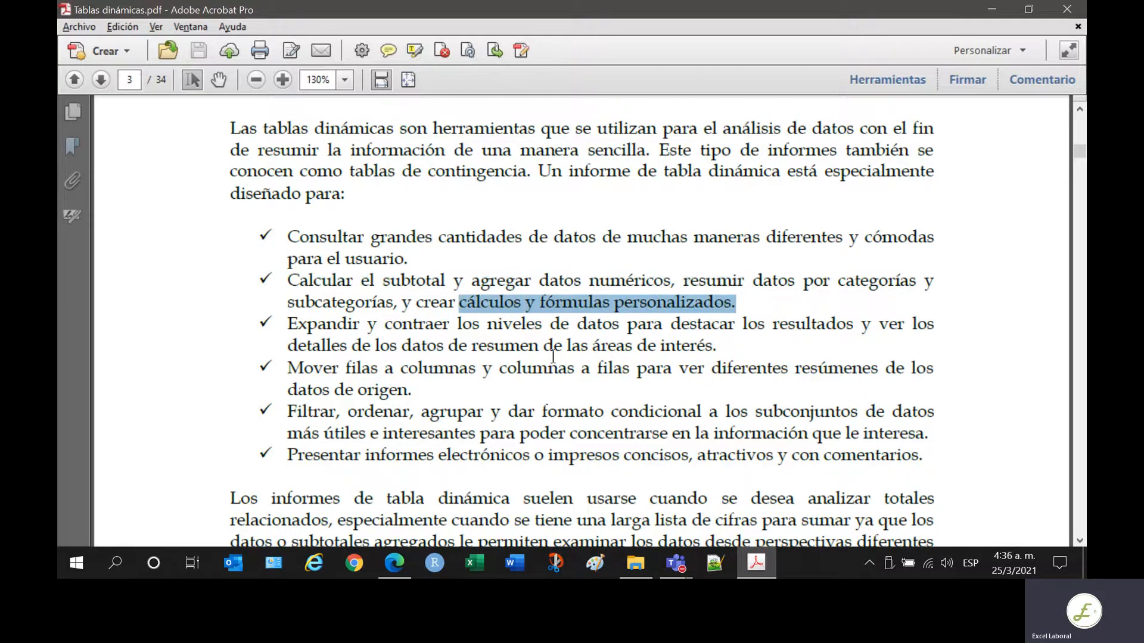
pyautogui.scroll(-2, 636, 328)
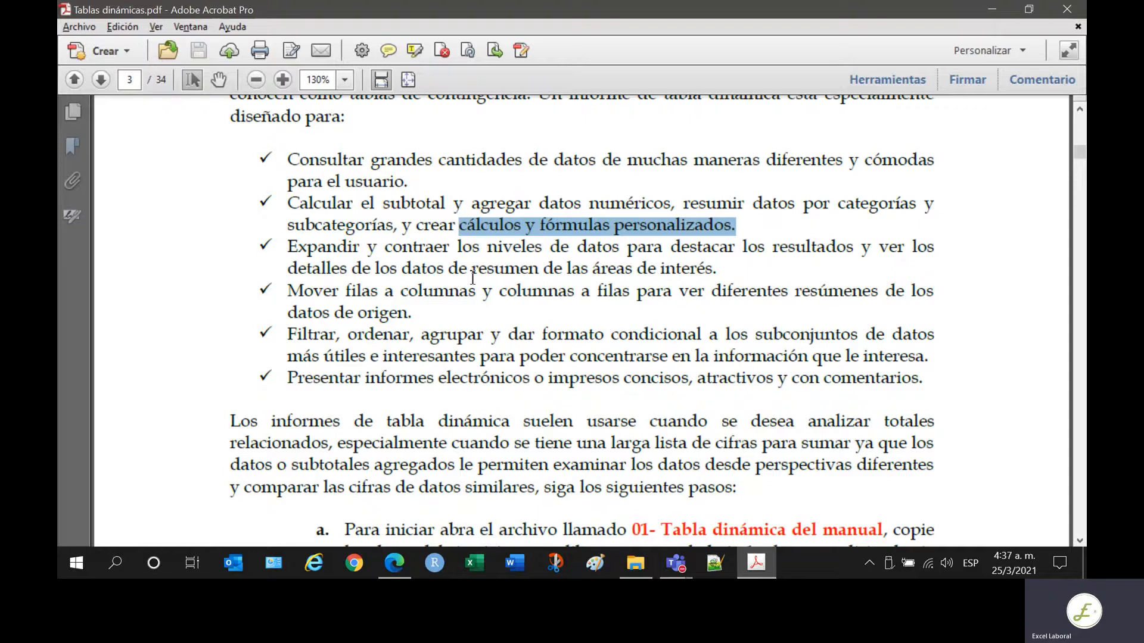
pyautogui.scroll(-3, 473, 278)
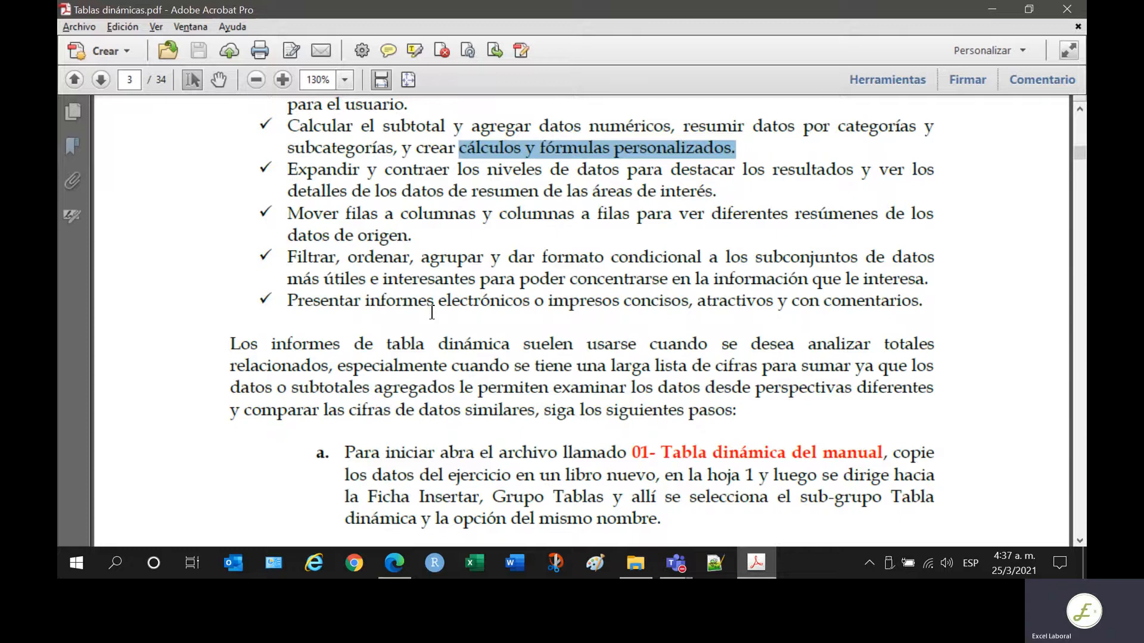
pyautogui.scroll(-3, 717, 344)
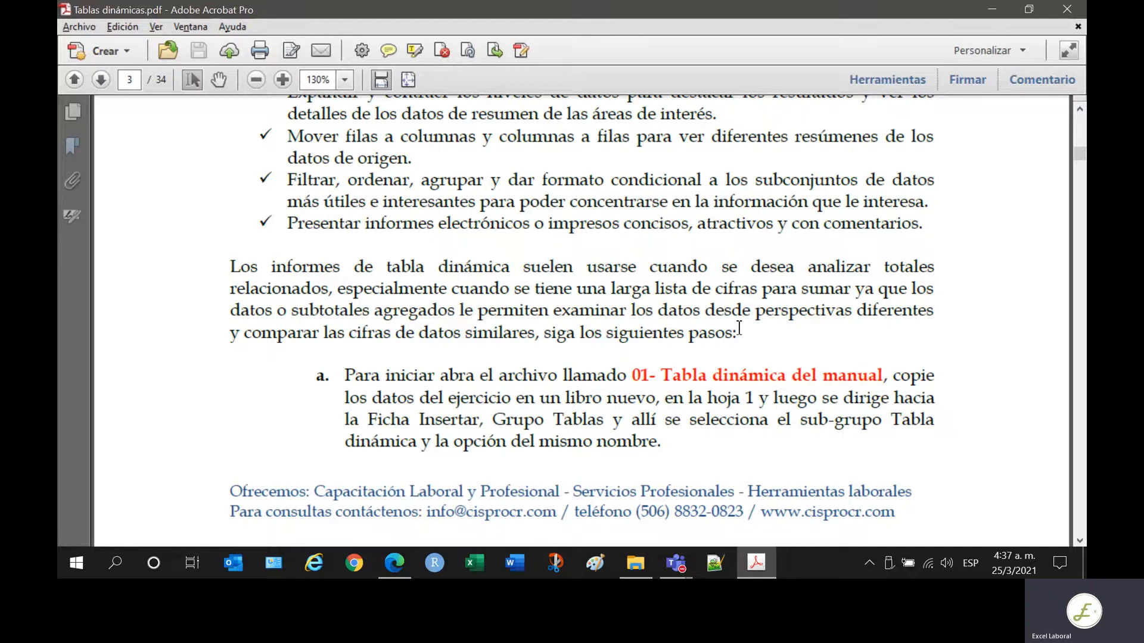
# - Read exercise instruction a, selecting the file name "01- Tabla dinámica del manual" and the phrase "en un libro nuevo"
pyautogui.scroll(-3, 586, 340)
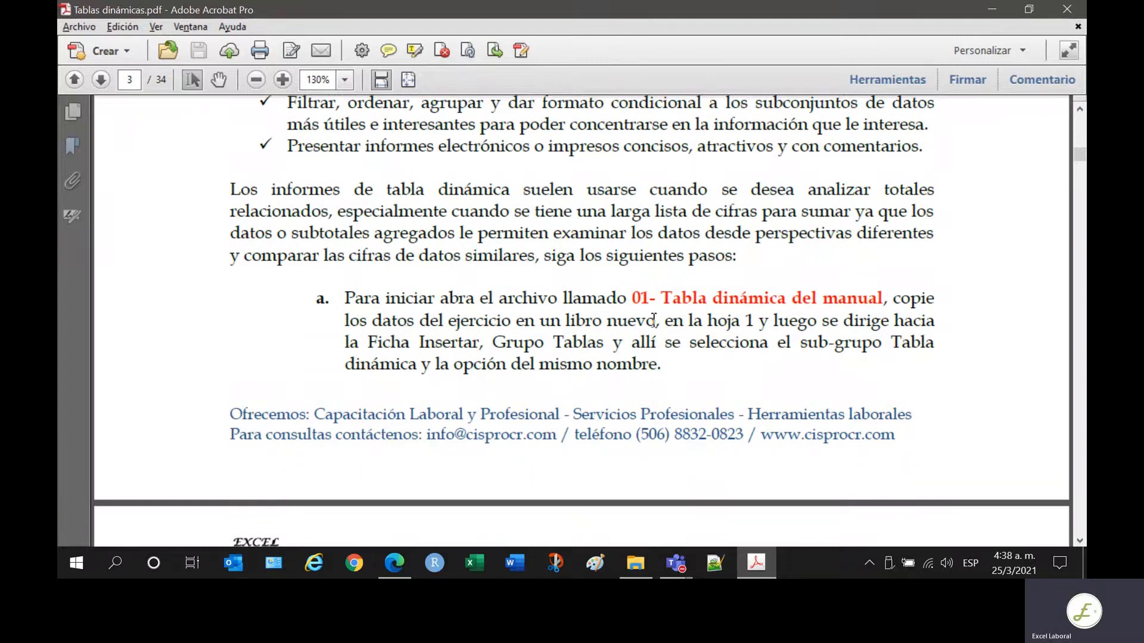
pyautogui.moveTo(626, 297); pyautogui.dragTo(883, 300)
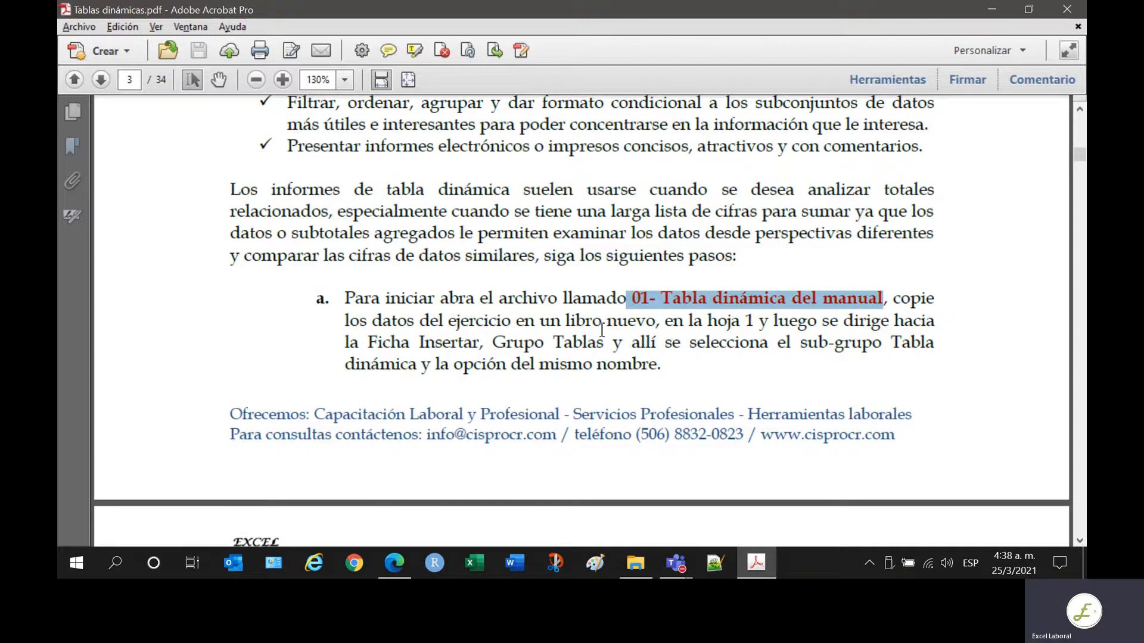
pyautogui.moveTo(657, 322); pyautogui.dragTo(523, 324)
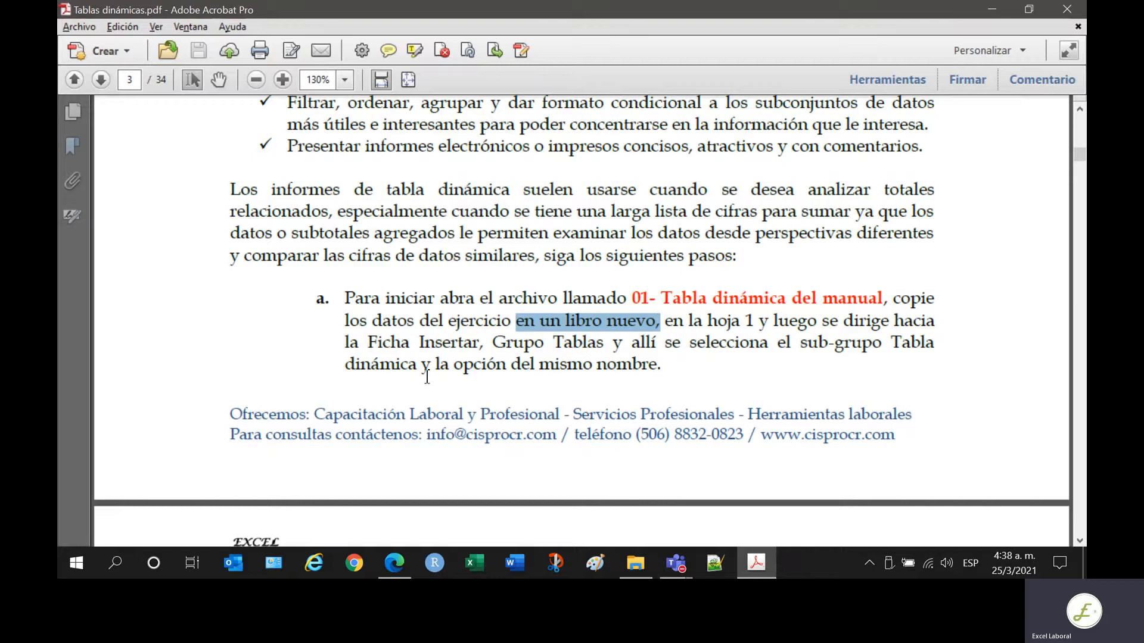
pyautogui.scroll(-1, 560, 375)
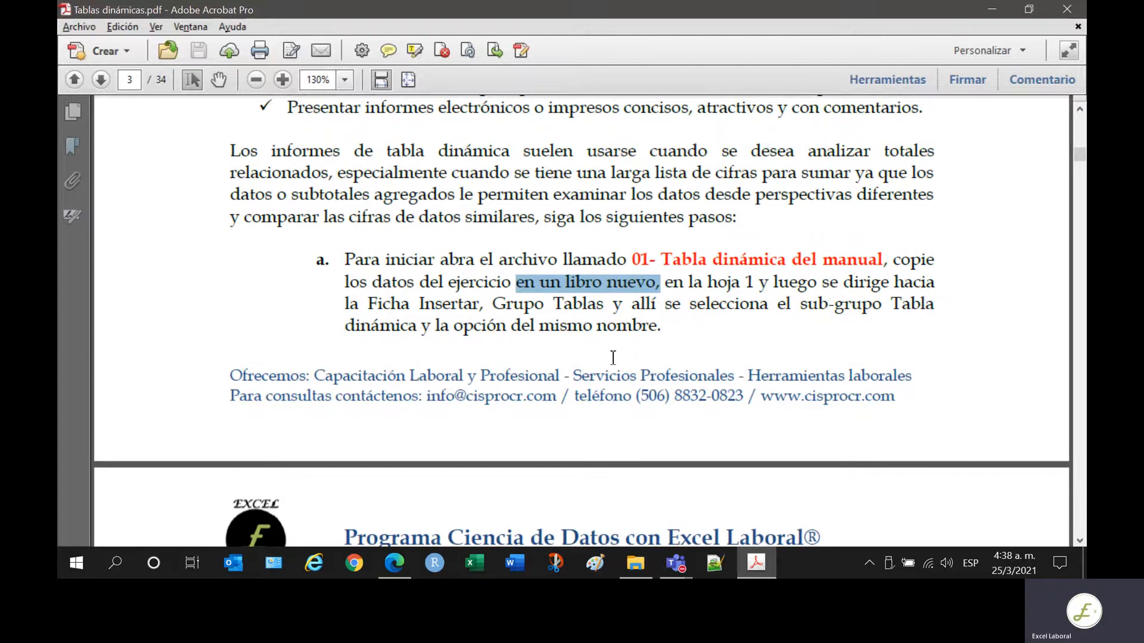
# - Switch to File Explorer and open the workbook "01- Tabla dinámica del manual" from the Tablas_dinamicas folder
pyautogui.click(635, 563)
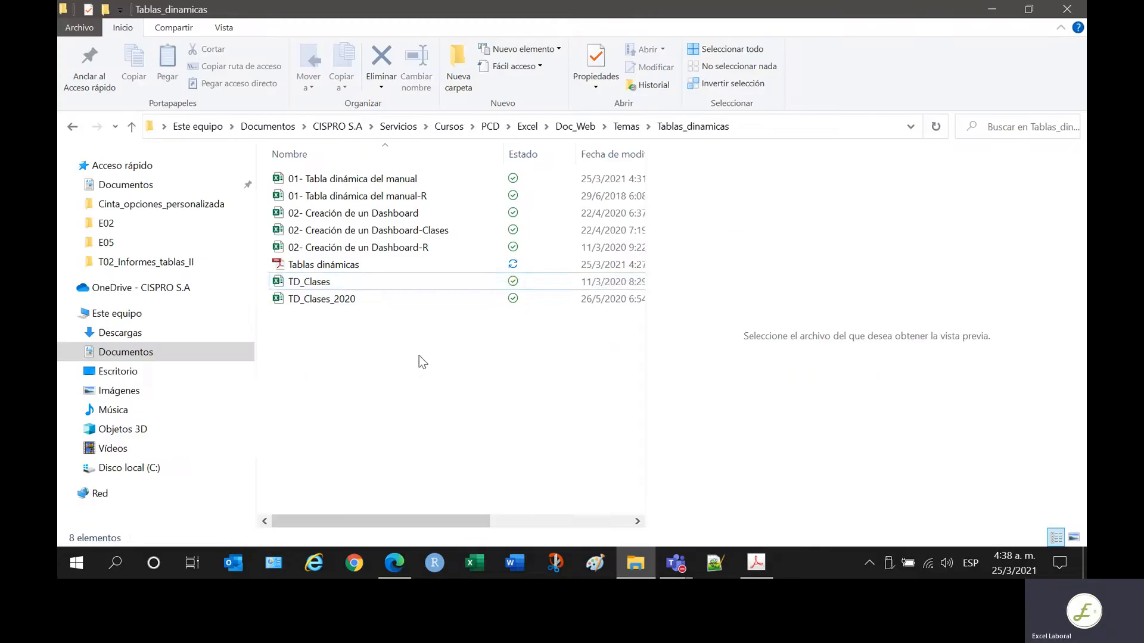
pyautogui.click(350, 180)
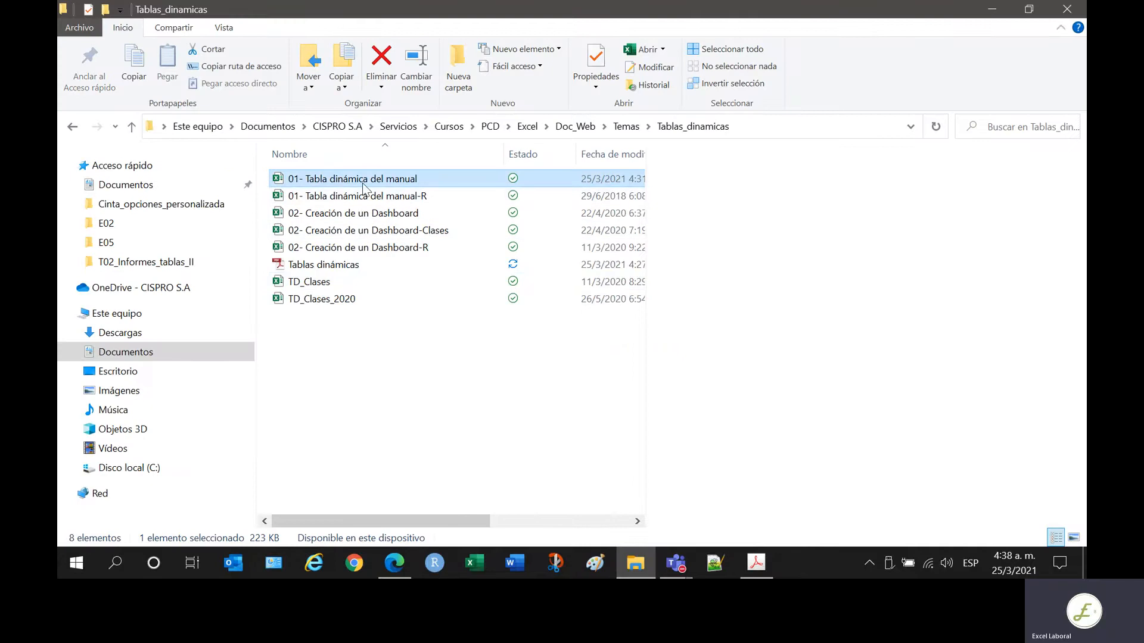
pyautogui.doubleClick(363, 185)
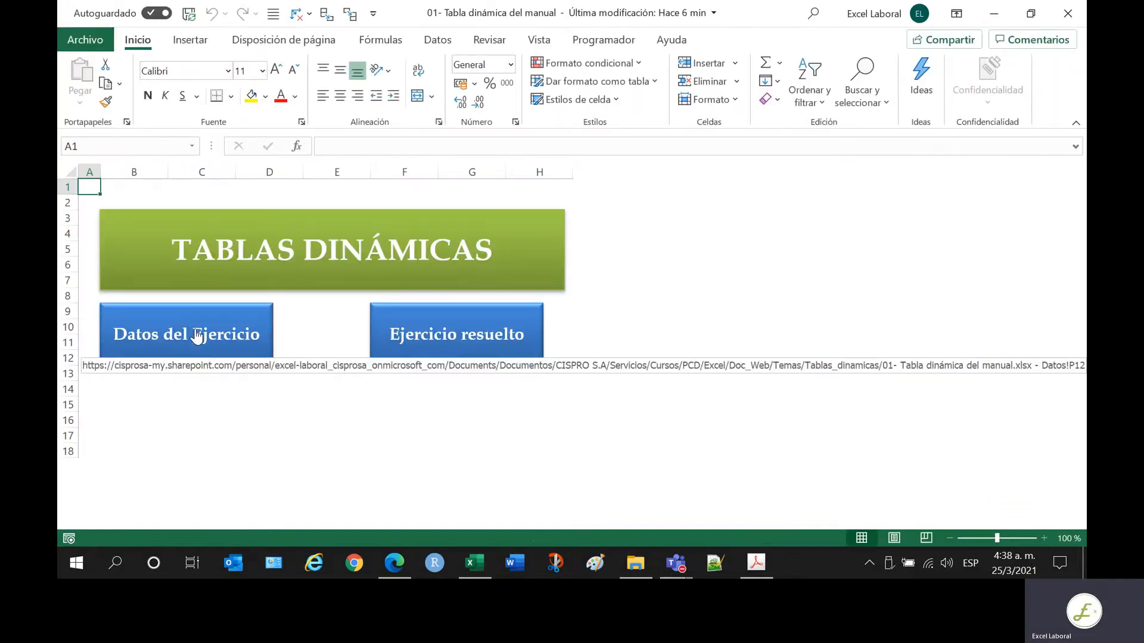
# - Examine the pivot tables and slicers on the "Ejercicio resuelto" sheet and return to the workbook's index
pyautogui.click(456, 342)
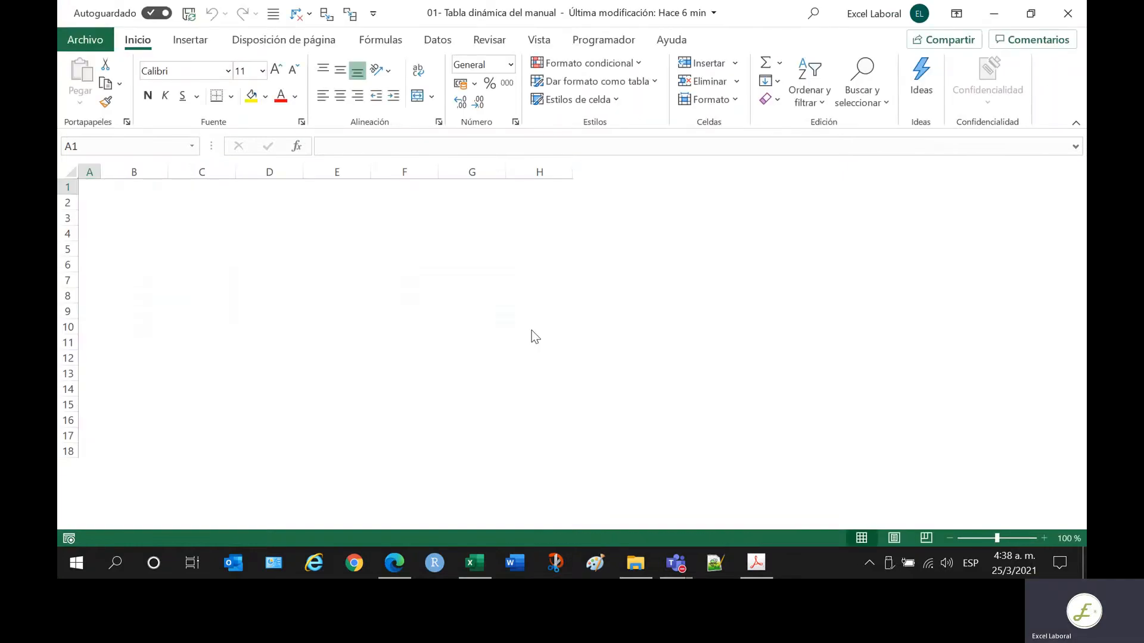
pyautogui.scroll(-4, 659, 298)
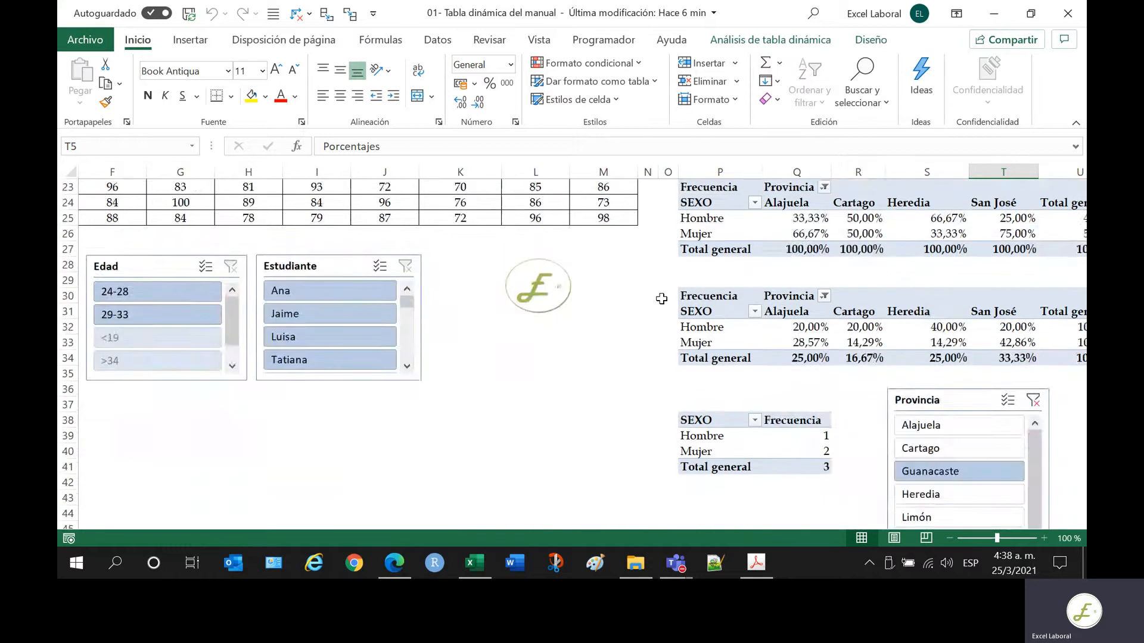
pyautogui.scroll(5, 658, 304)
pyautogui.scroll(-2, 631, 325)
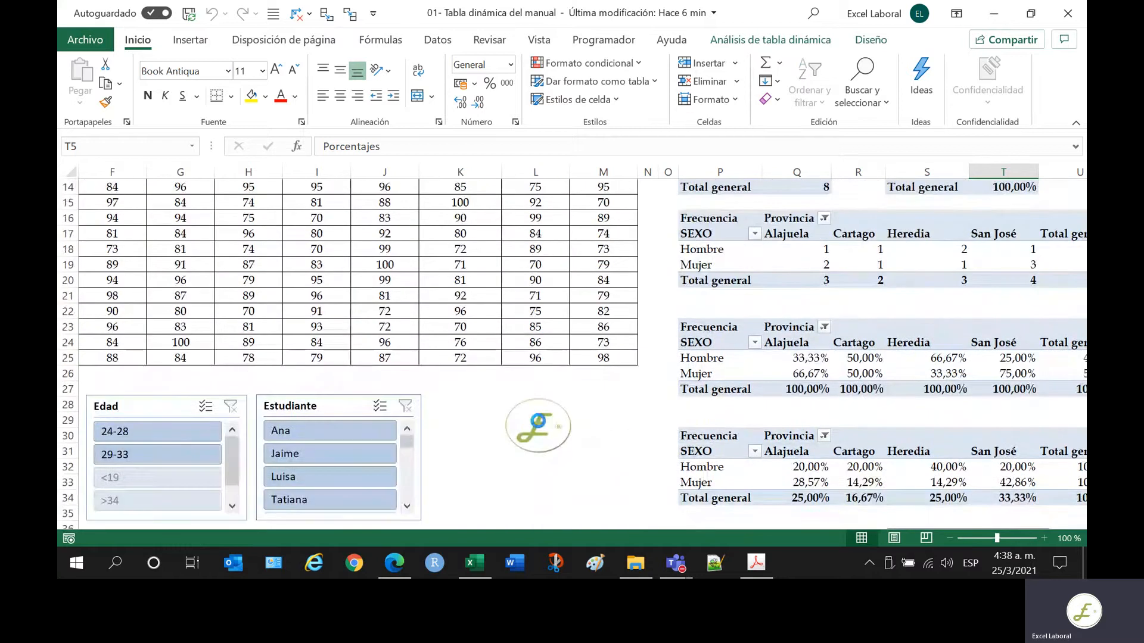
pyautogui.click(536, 424)
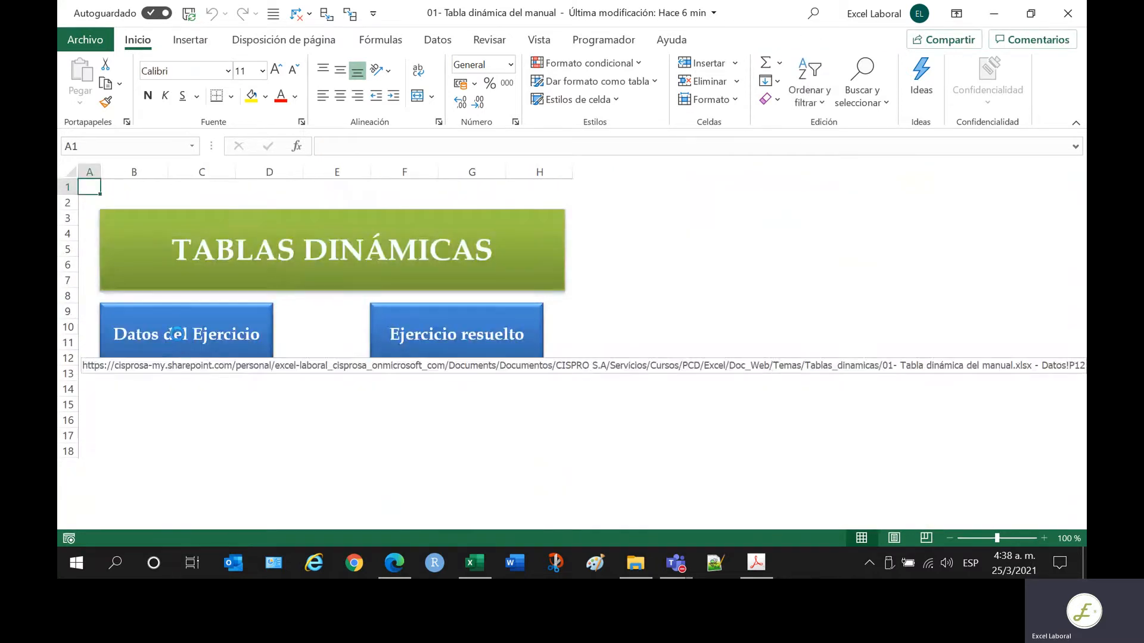
# - Go to the exercise data from the index's "Datos del Ejercicio" link and review the grades table and its instructions
pyautogui.click(177, 334)
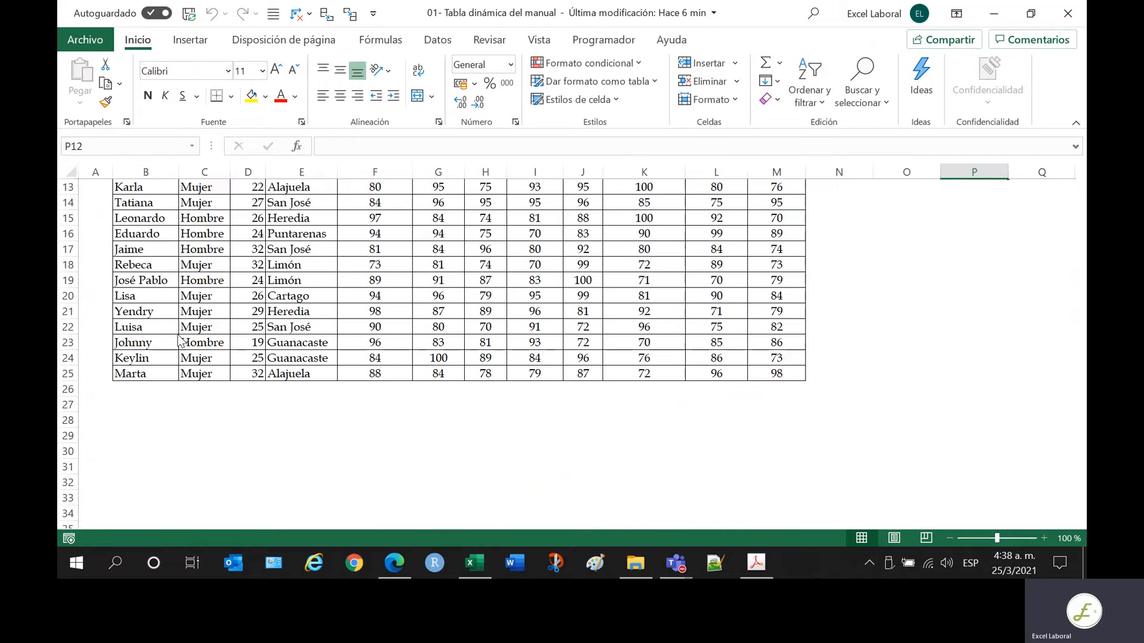
pyautogui.scroll(4, 512, 291)
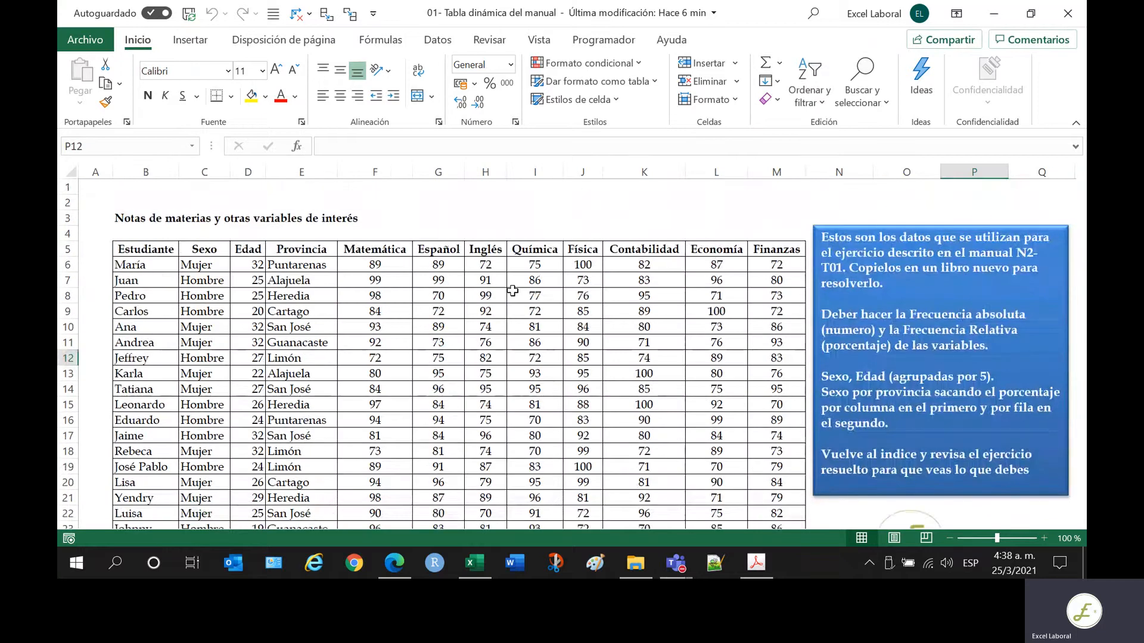
pyautogui.scroll(-1, 512, 291)
pyautogui.scroll(1, 407, 299)
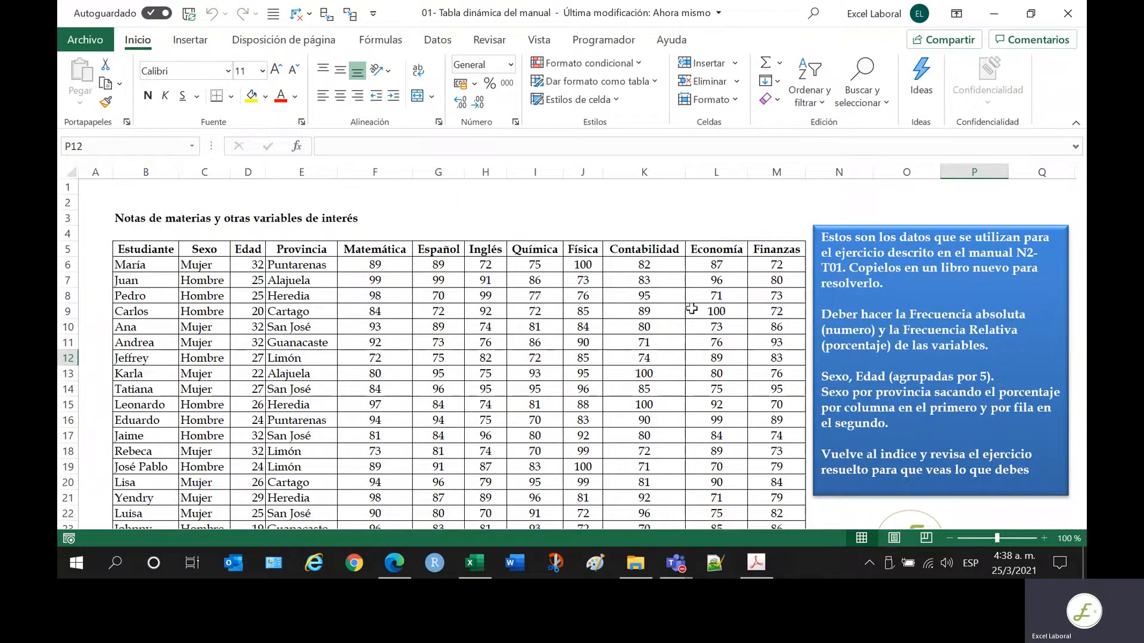
# - Copy the whole grades table with its headers, B5:M25, and paste it at A1 of a new workbook
pyautogui.moveTo(137, 249); pyautogui.dragTo(772, 498)
pyautogui.hotkey('ctrl', 'c')
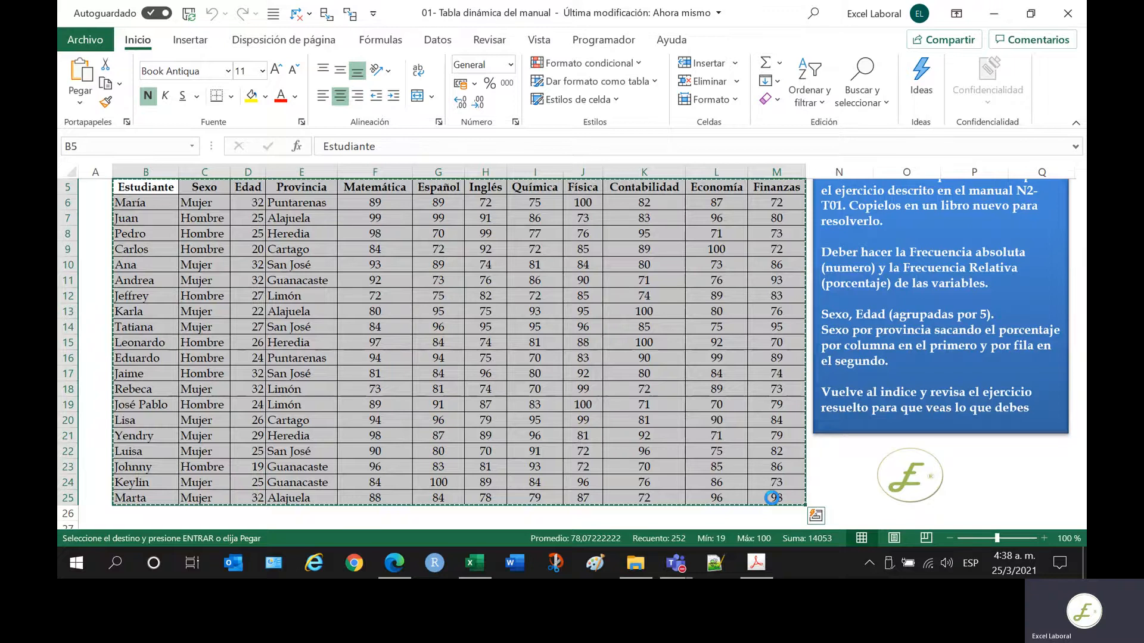
pyautogui.hotkey('ctrl', 'n')
pyautogui.press('Return')
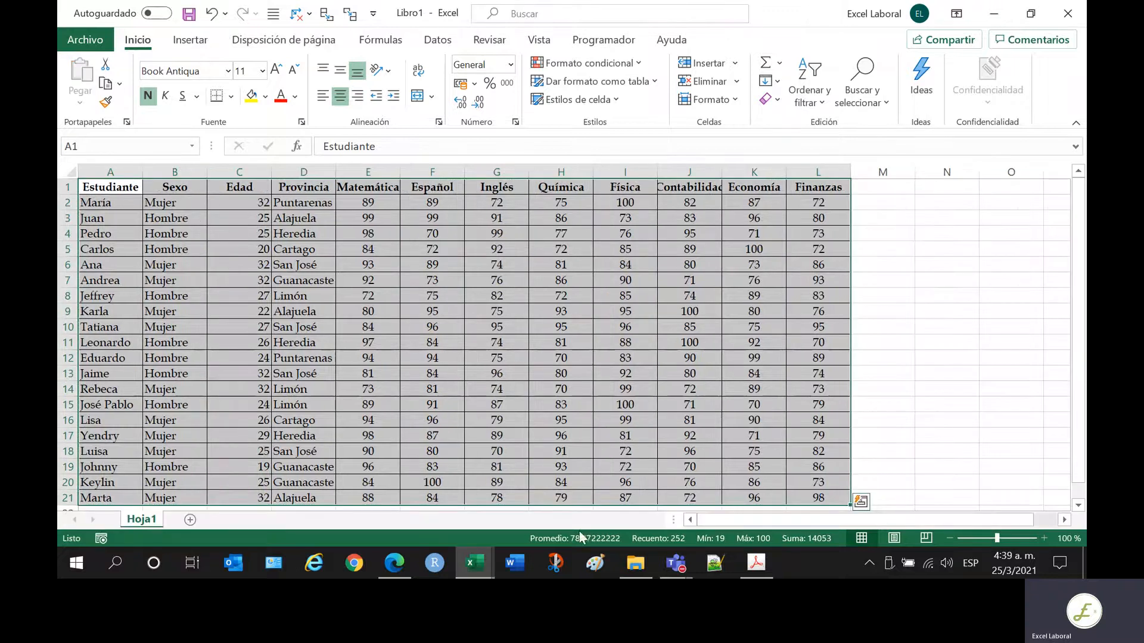
# - Autofit the widths of columns A to L to the pasted grades table and check the rows down to the end
pyautogui.moveTo(116, 170); pyautogui.dragTo(795, 167)
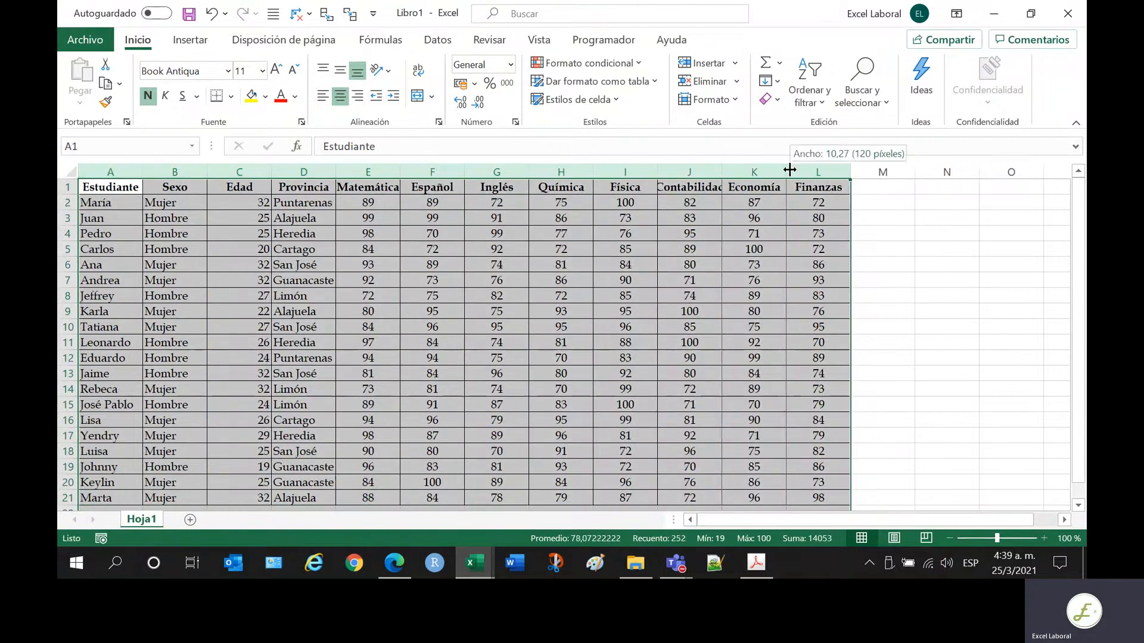
pyautogui.doubleClick(786, 172)
pyautogui.scroll(-3, 531, 260)
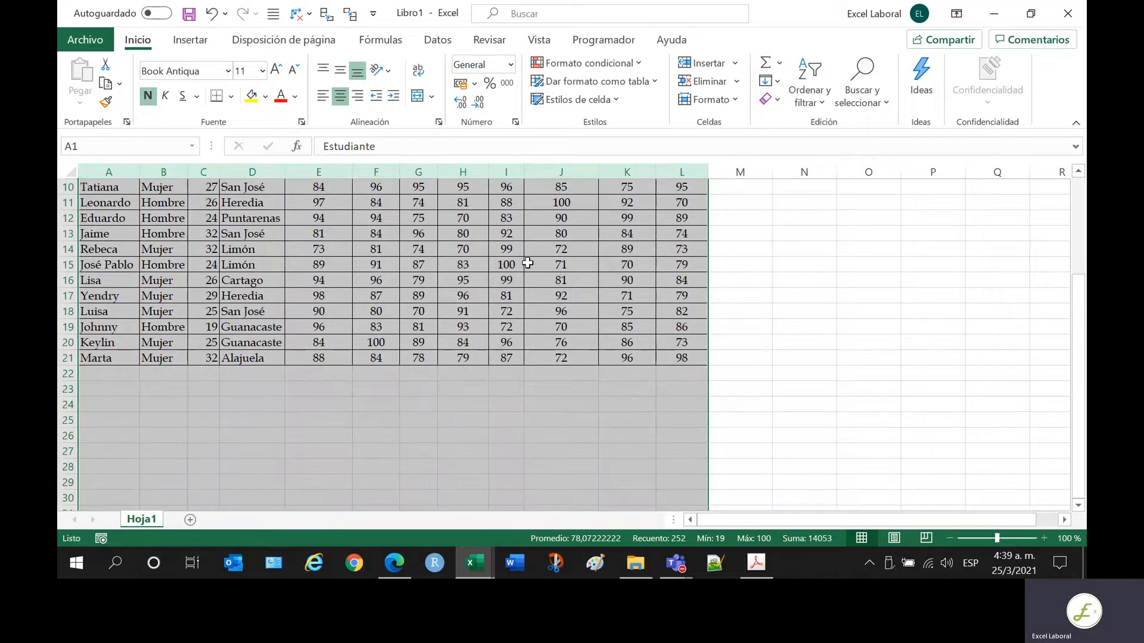
pyautogui.scroll(3, 528, 262)
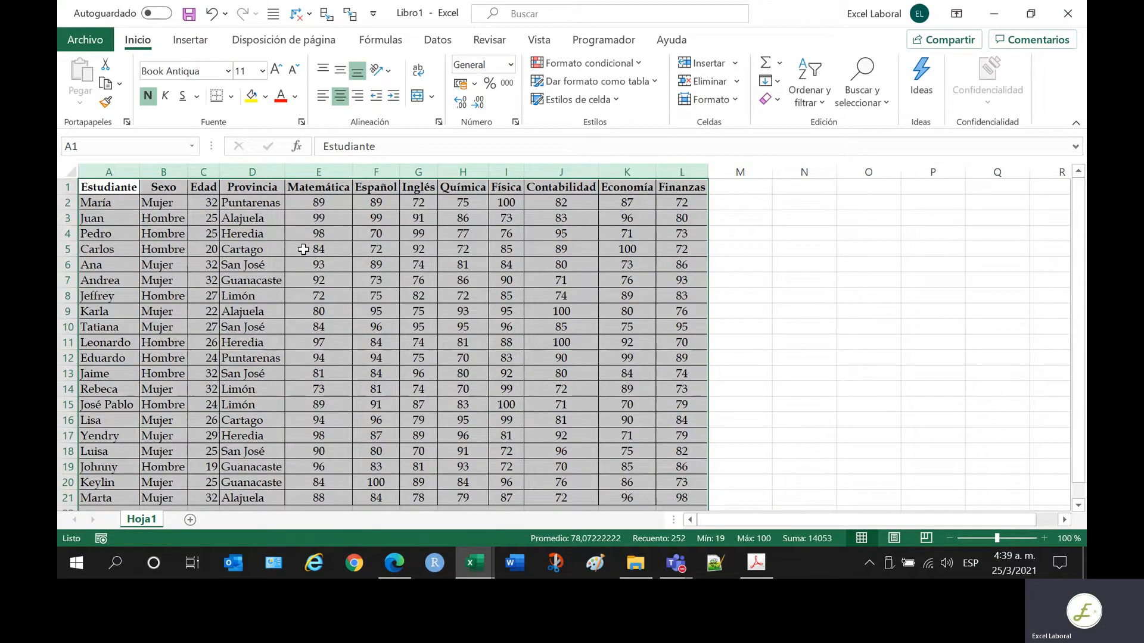
# - Save the new workbook in the OneDrive folder Tablas_dinamicas under the name TD_Clases_2021
pyautogui.click(189, 13)
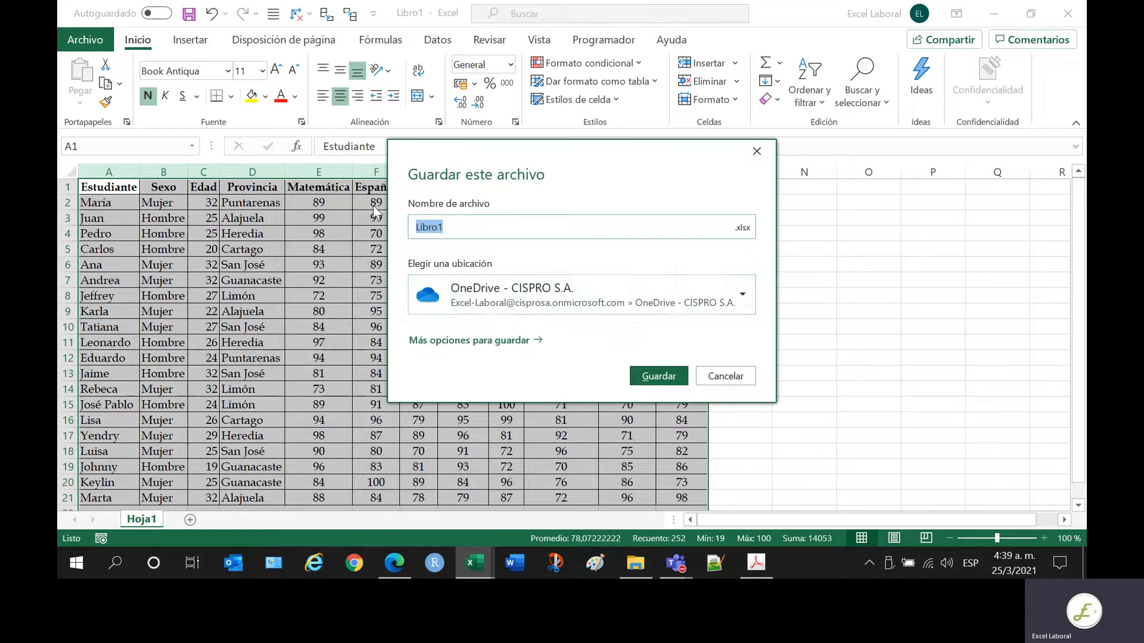
pyautogui.click(497, 341)
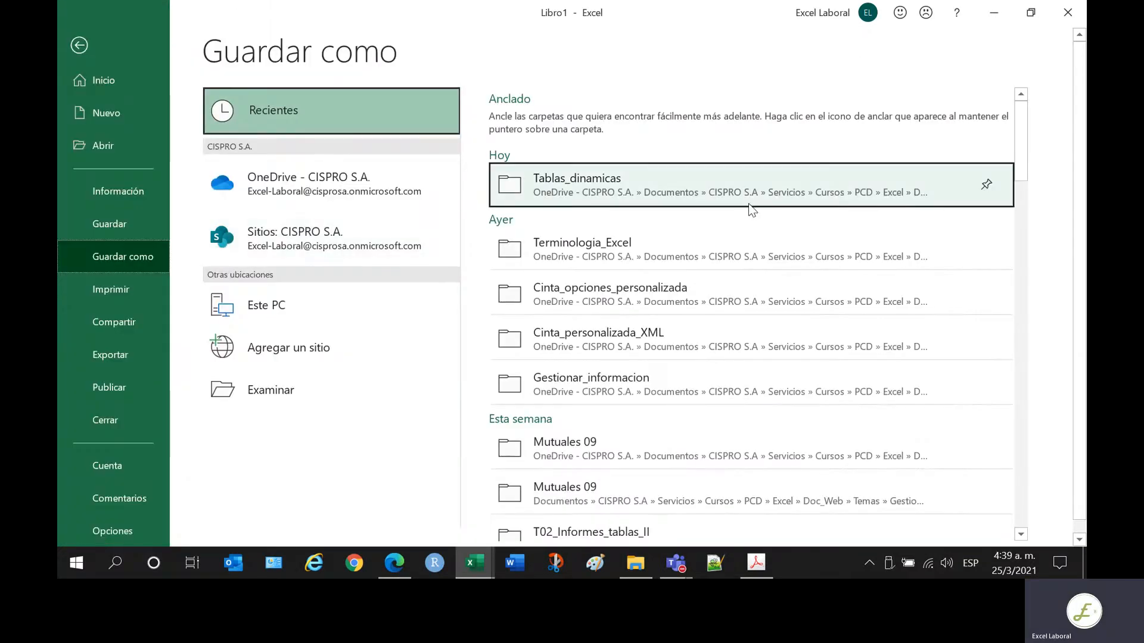
pyautogui.click(744, 196)
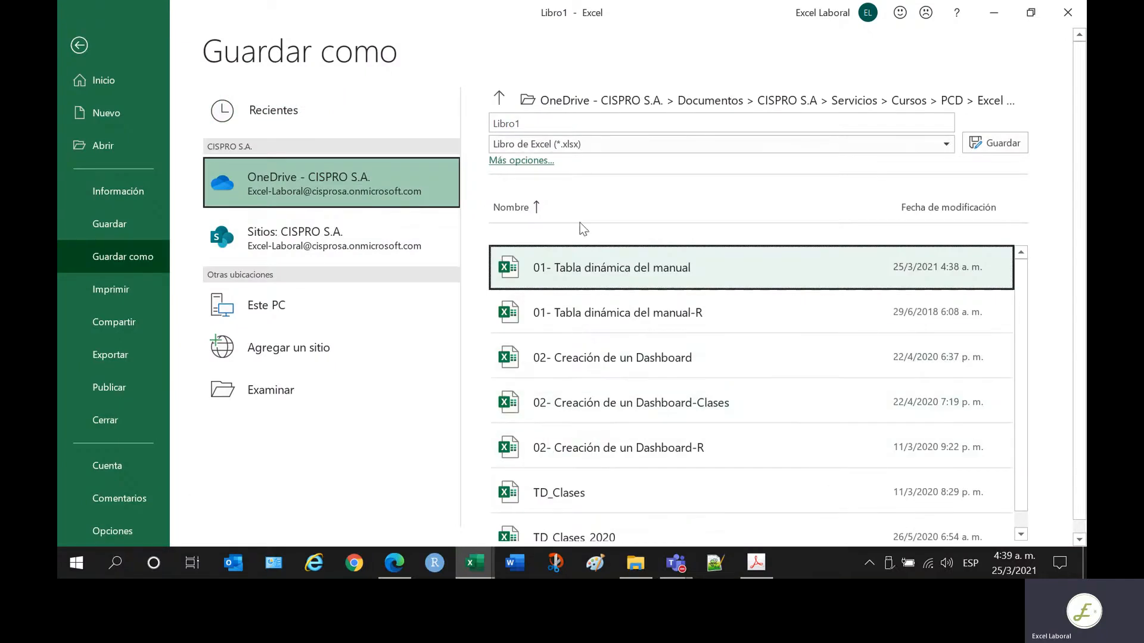
pyautogui.click(576, 493)
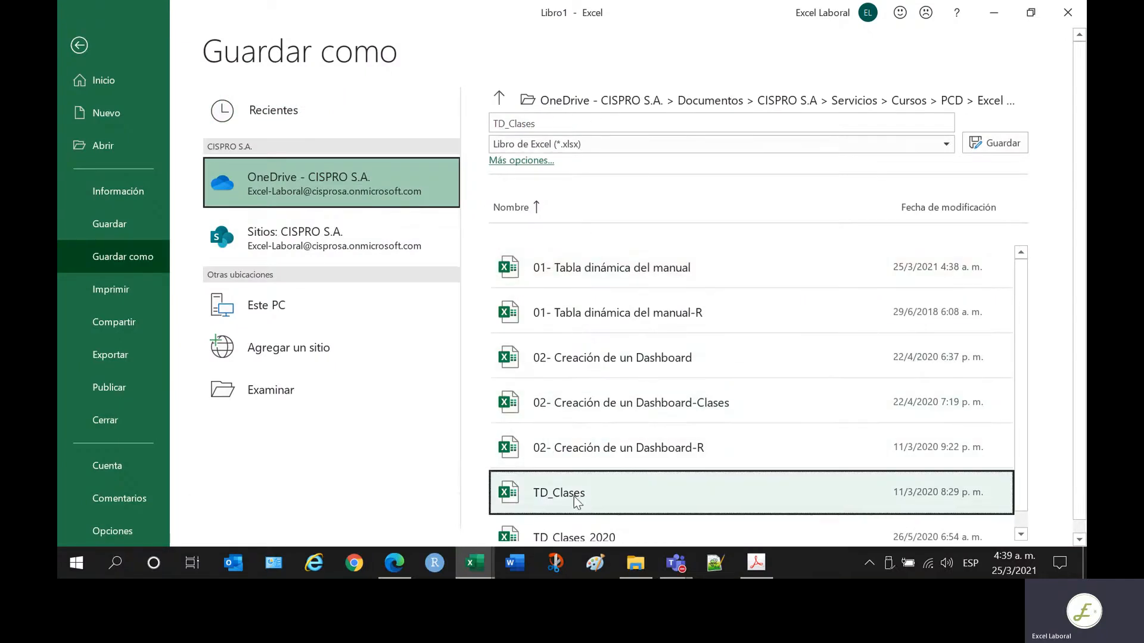
pyautogui.click(549, 123)
pyautogui.click(570, 119)
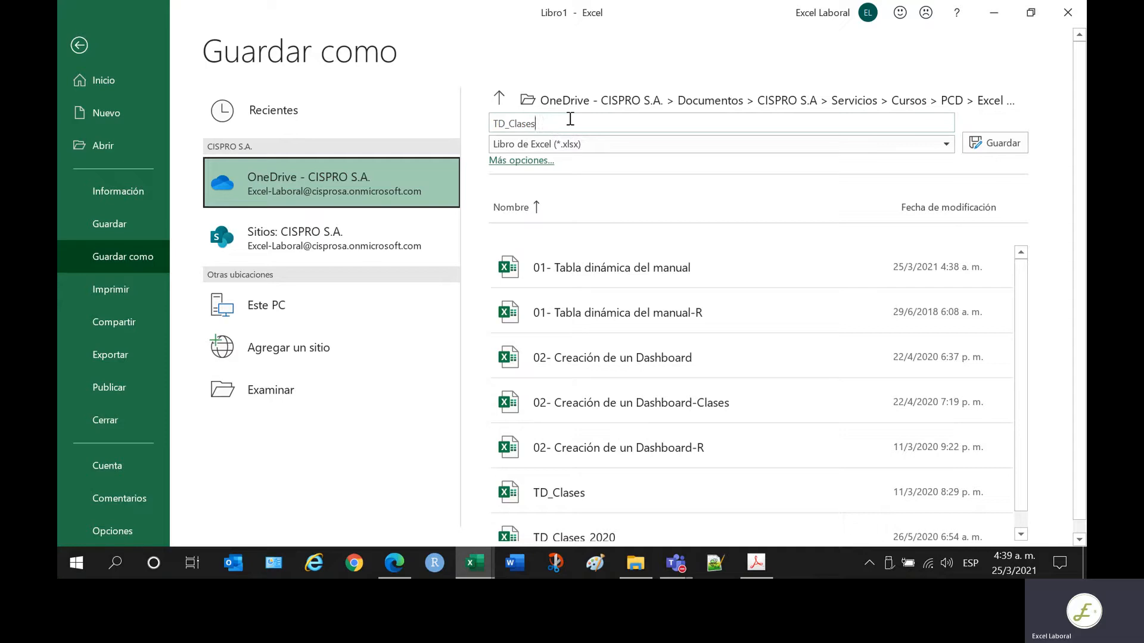
pyautogui.write('_2021')
pyautogui.click(1001, 145)
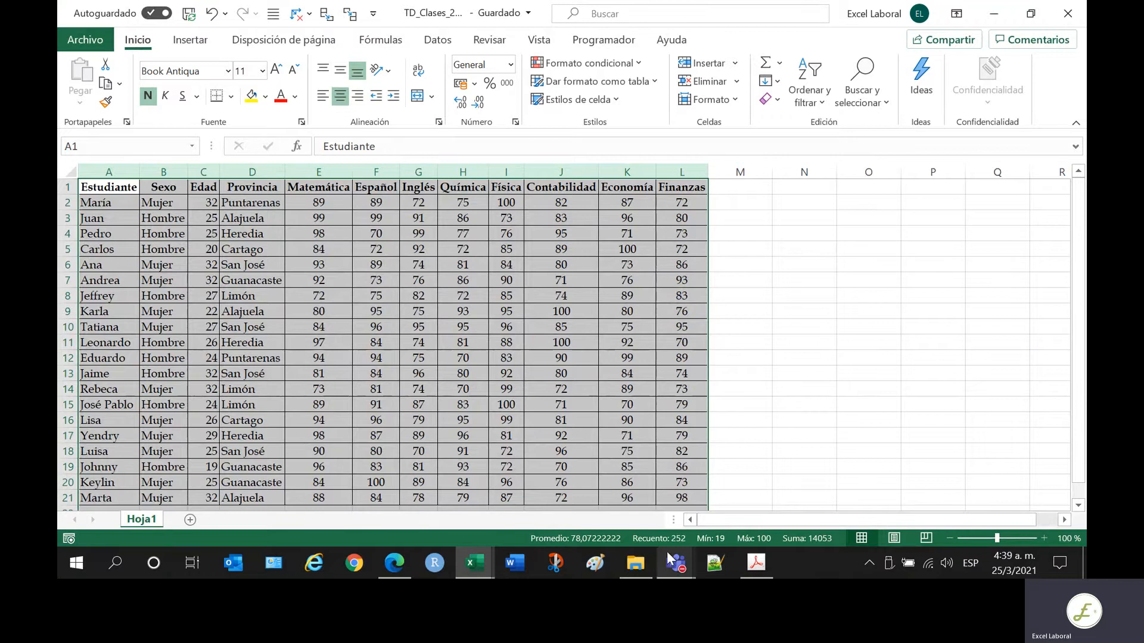
# - Read the manual's instruction on inserting a pivot table in Adobe Acrobat, highlighting it, and return to TD_Clases_2021 in Excel
pyautogui.click(755, 563)
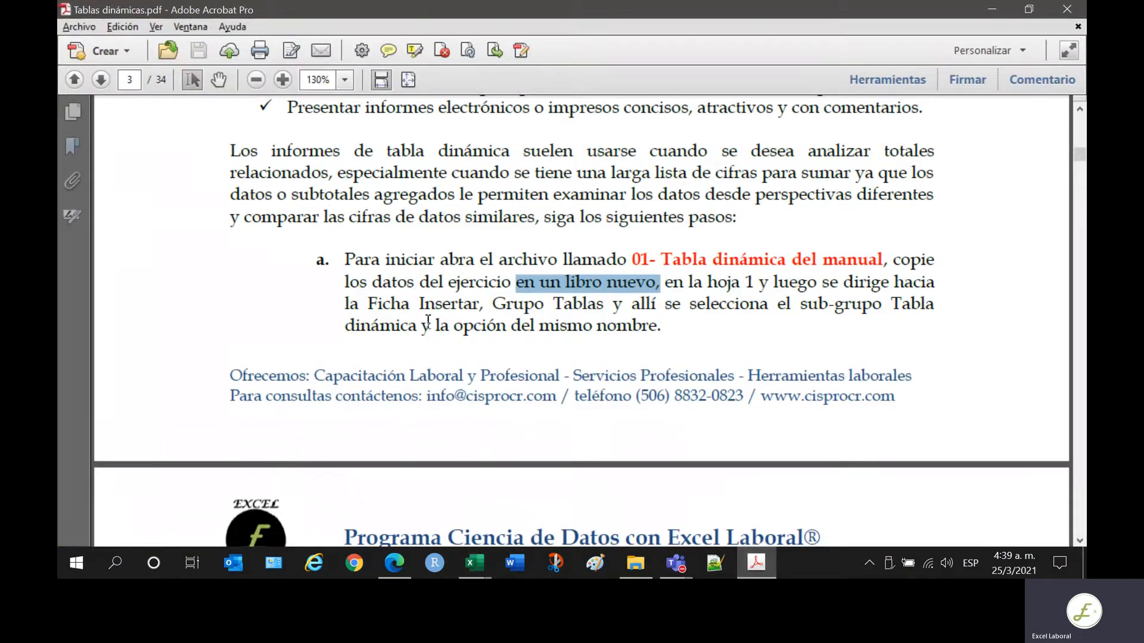
pyautogui.moveTo(368, 305); pyautogui.dragTo(881, 304)
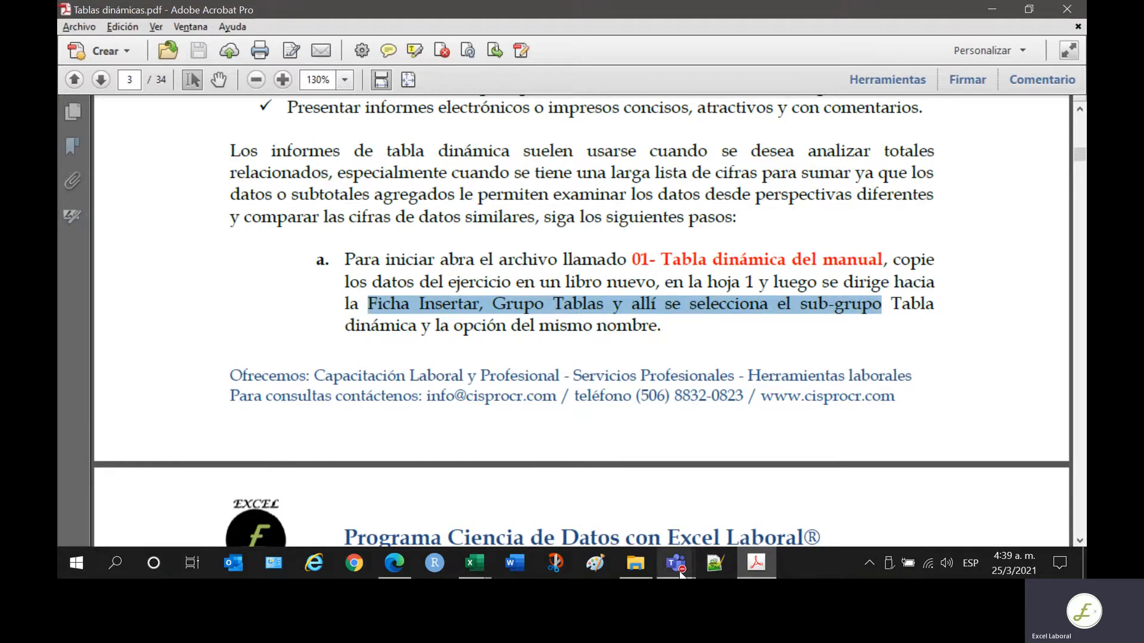
pyautogui.moveTo(681, 573)
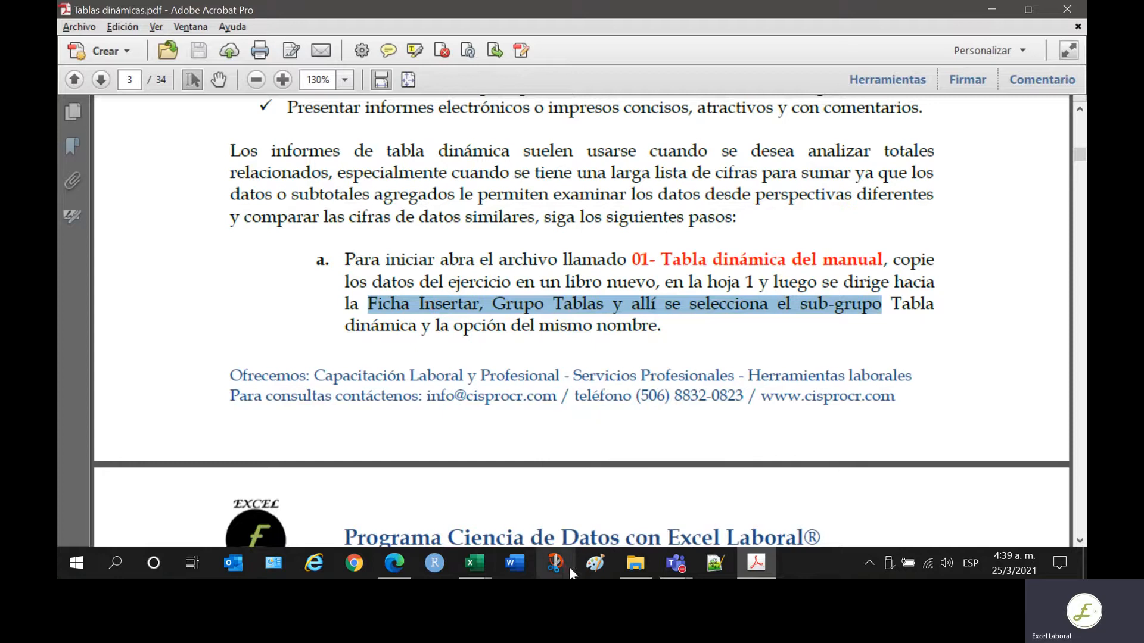
pyautogui.moveTo(491, 566)
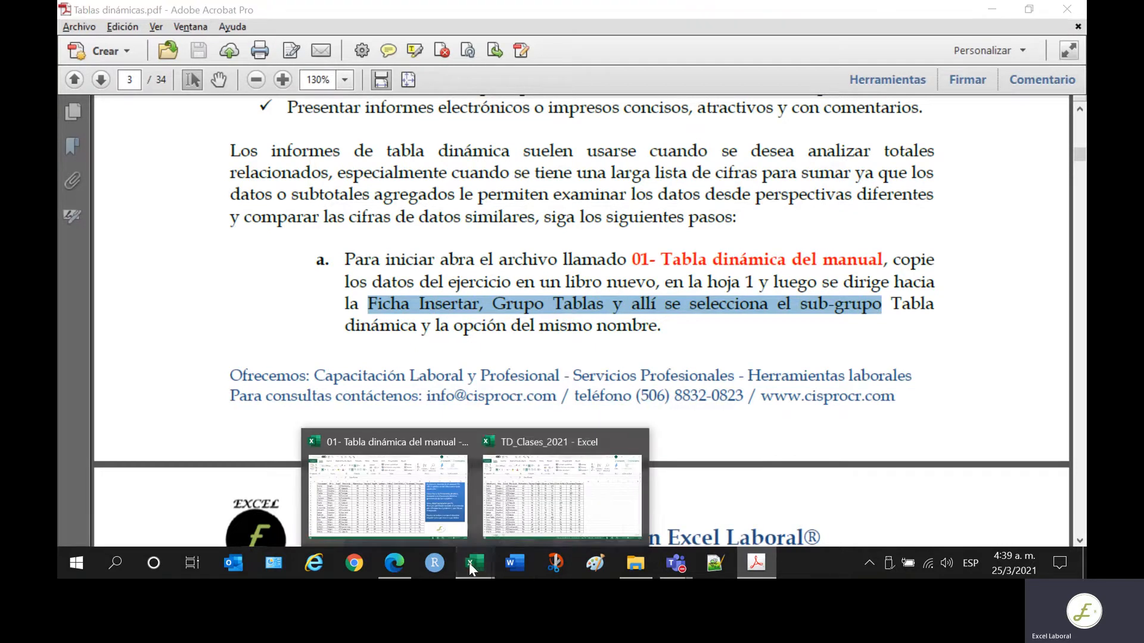
pyautogui.click(486, 536)
# - Start a pivot table from cell A1 of the grades data and check that source range Hoja1!$A$1:$L$21 covers the whole table
pyautogui.scroll(-4, 329, 409)
pyautogui.scroll(4, 327, 405)
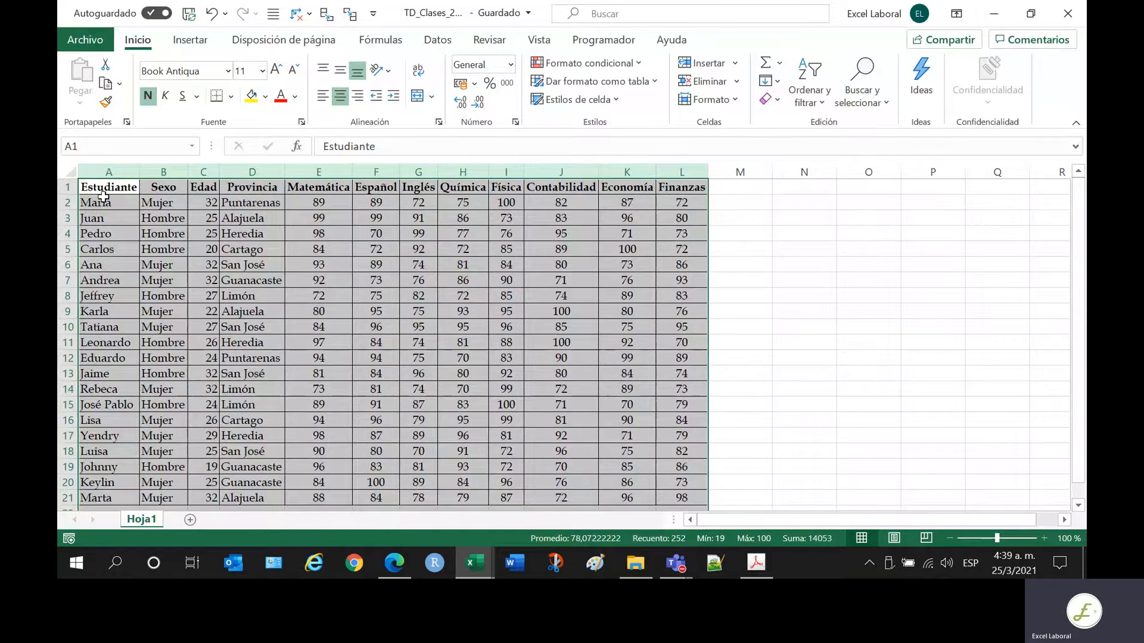
pyautogui.click(103, 195)
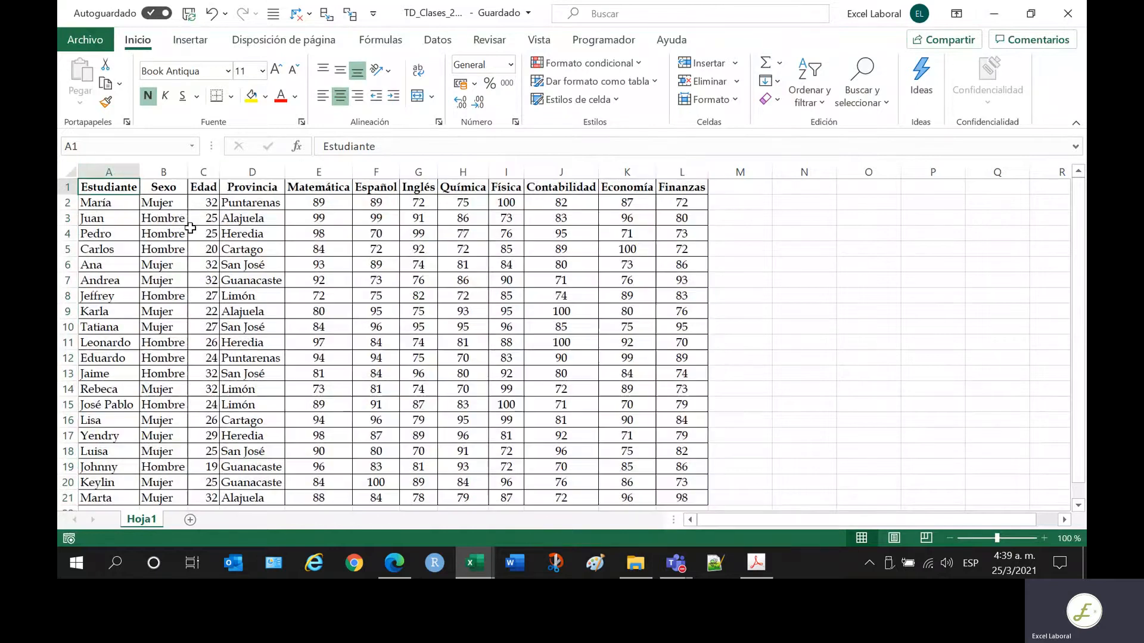
pyautogui.click(322, 235)
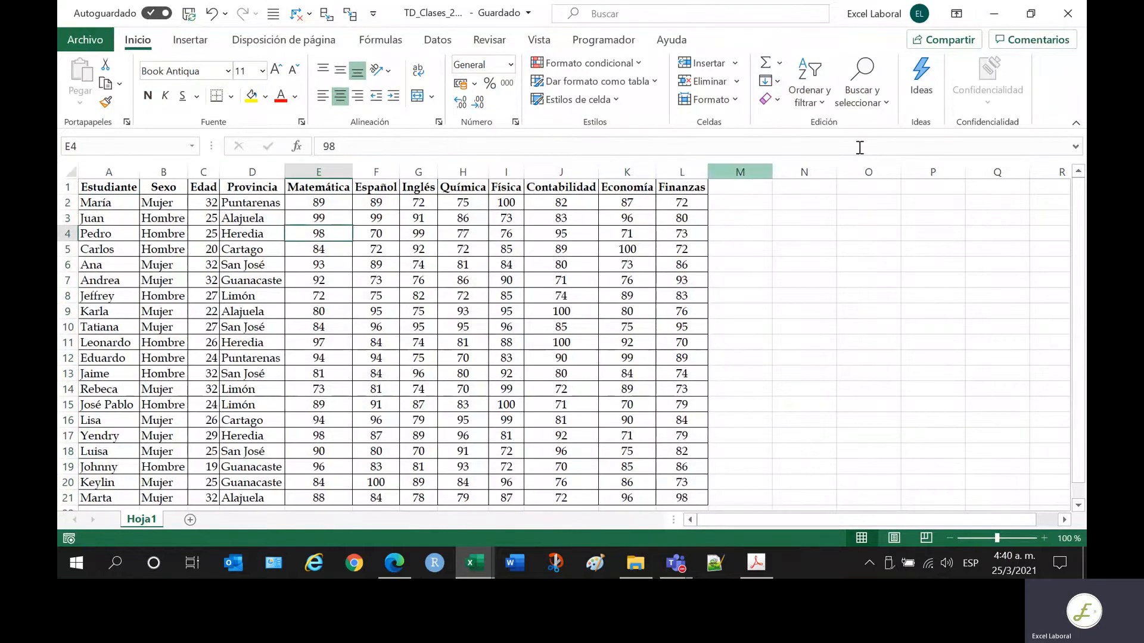
pyautogui.click(841, 220)
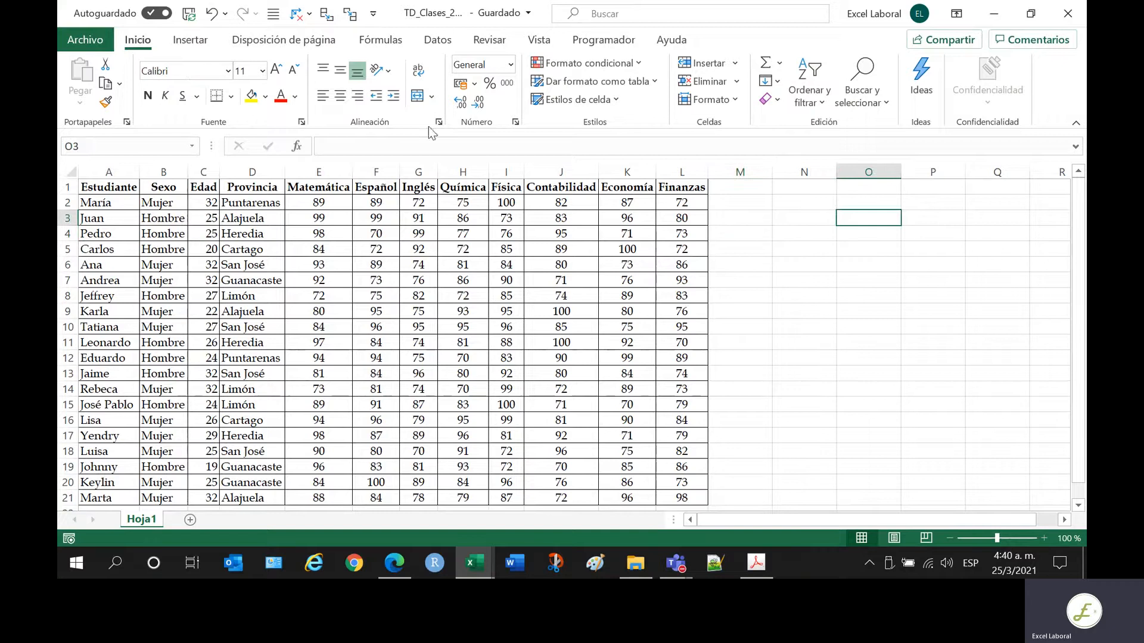
pyautogui.click(137, 186)
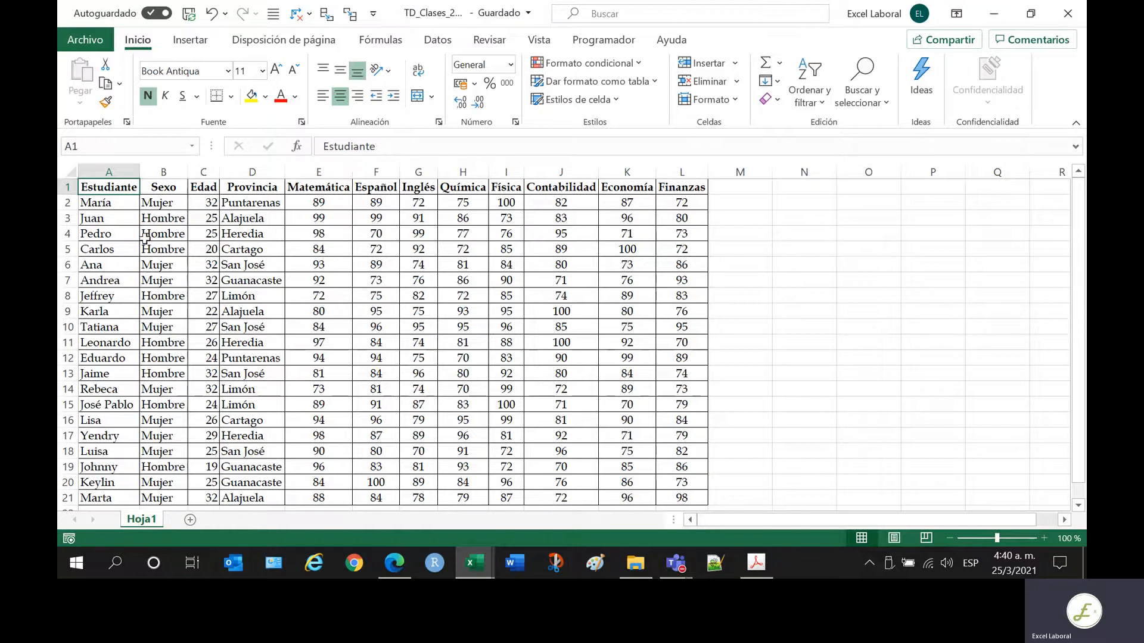
pyautogui.click(187, 43)
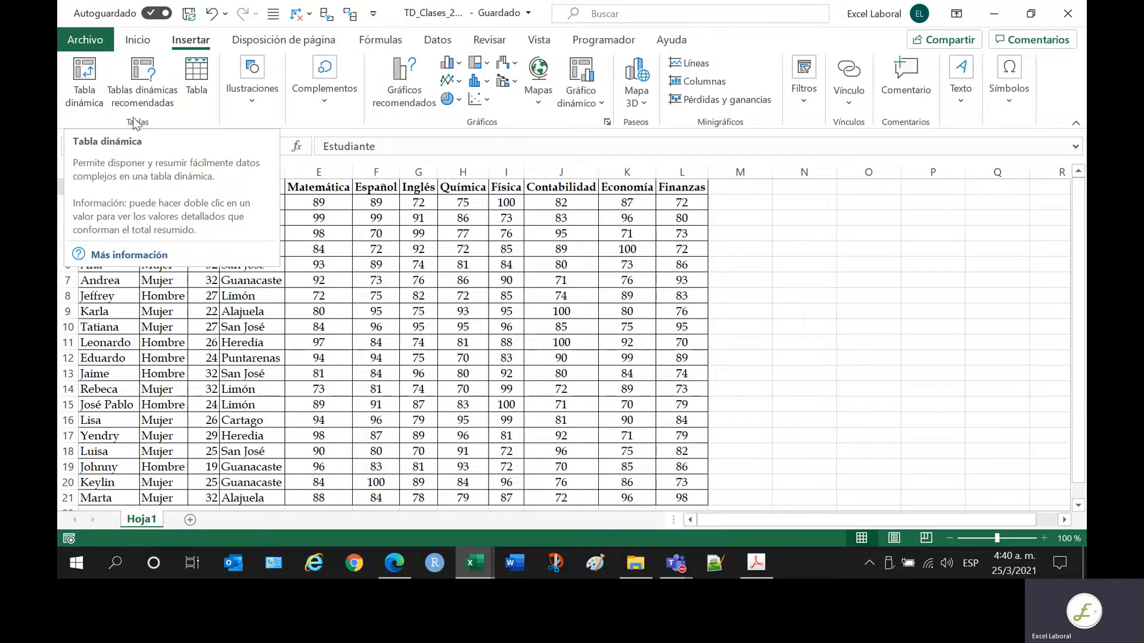
pyautogui.click(86, 77)
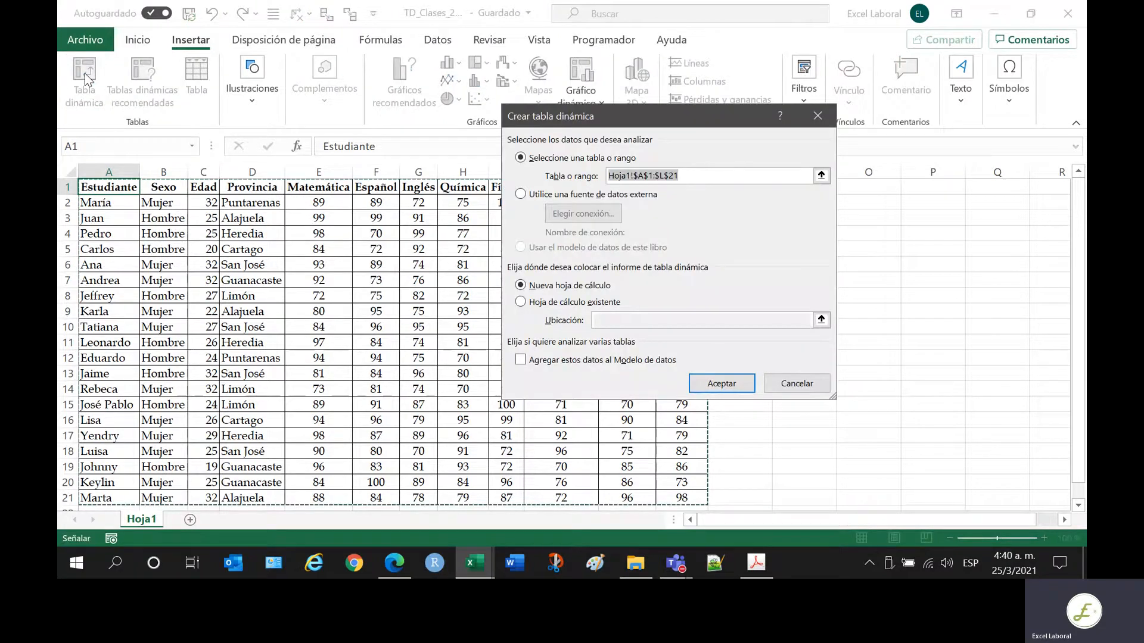
pyautogui.moveTo(638, 127); pyautogui.dragTo(861, 126)
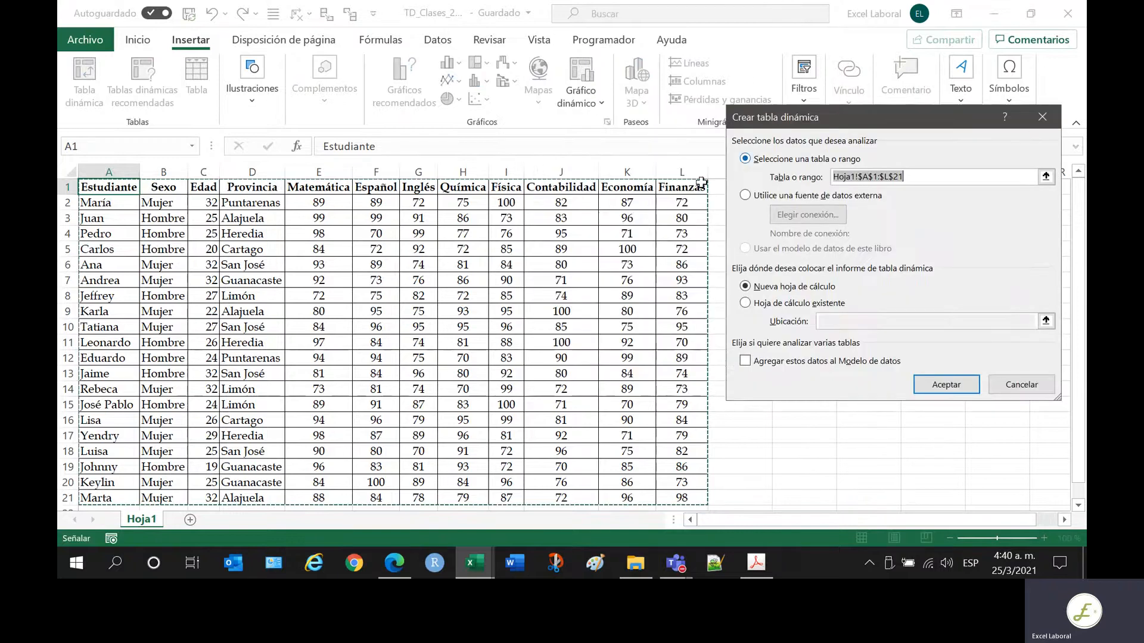
pyautogui.scroll(-3, 446, 220)
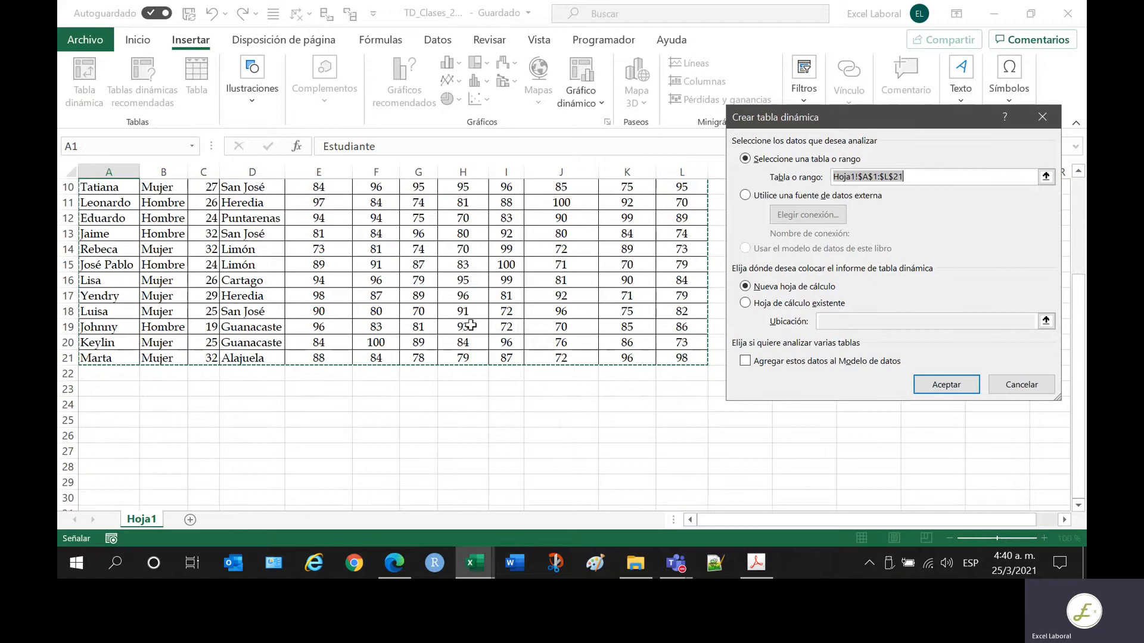
pyautogui.scroll(1, 513, 265)
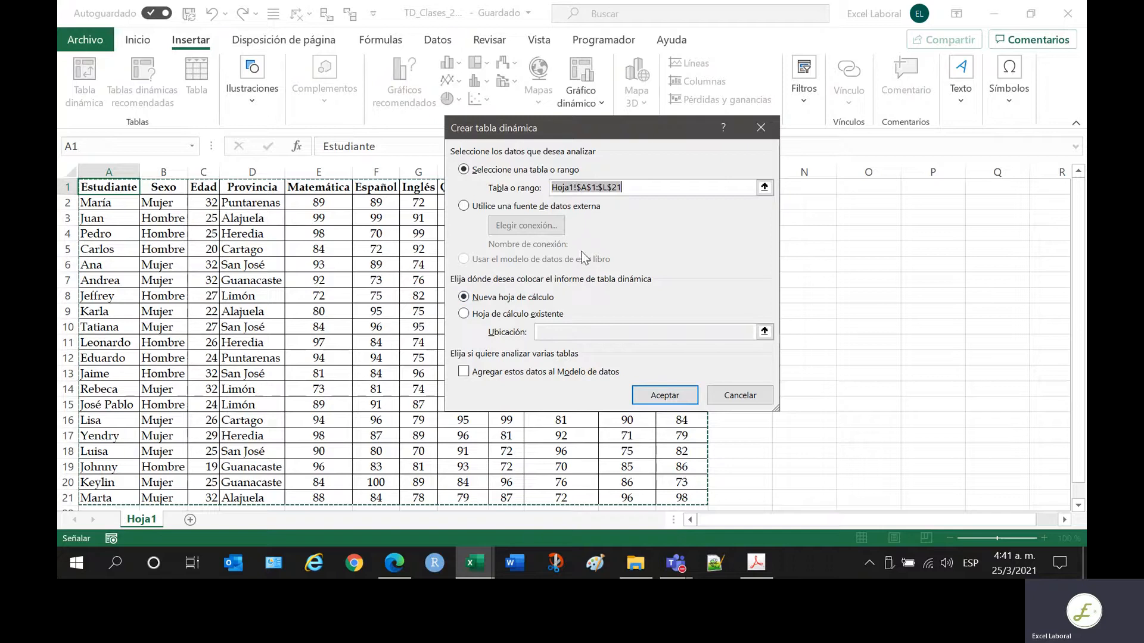
# - Try the external data source option for the pivot table, and go back to using the table or range
pyautogui.click(618, 188)
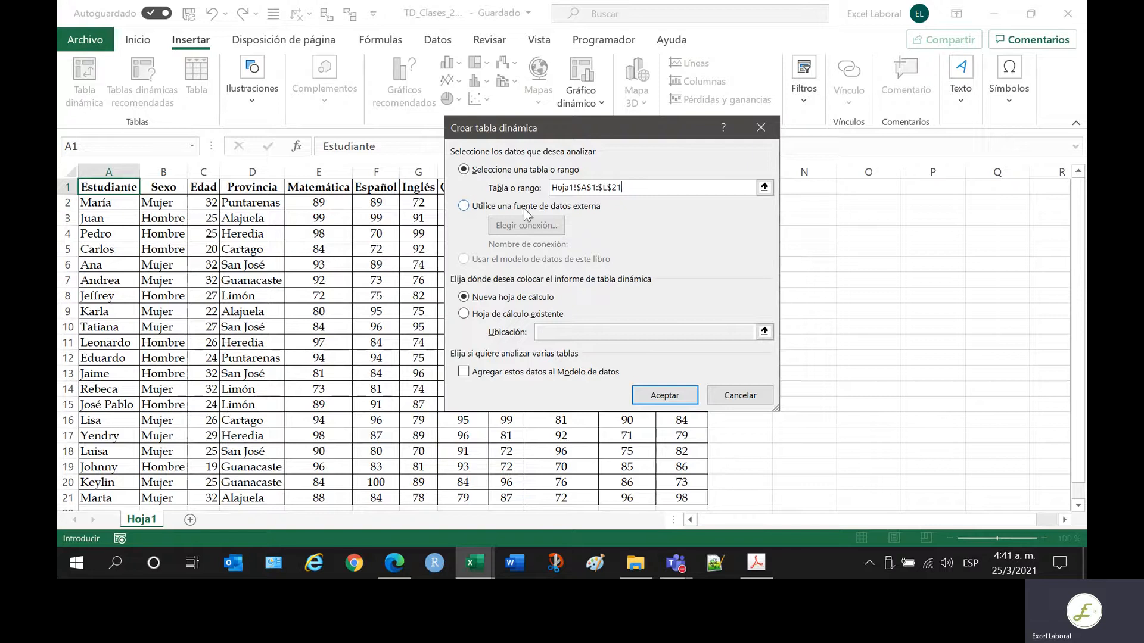
pyautogui.click(479, 208)
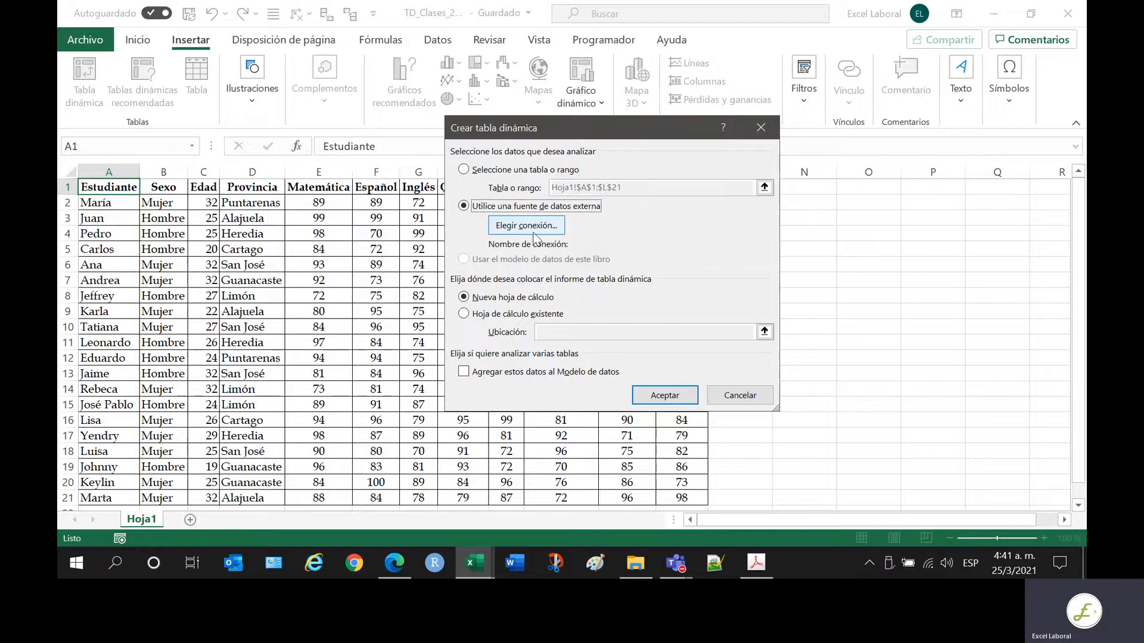
pyautogui.click(464, 170)
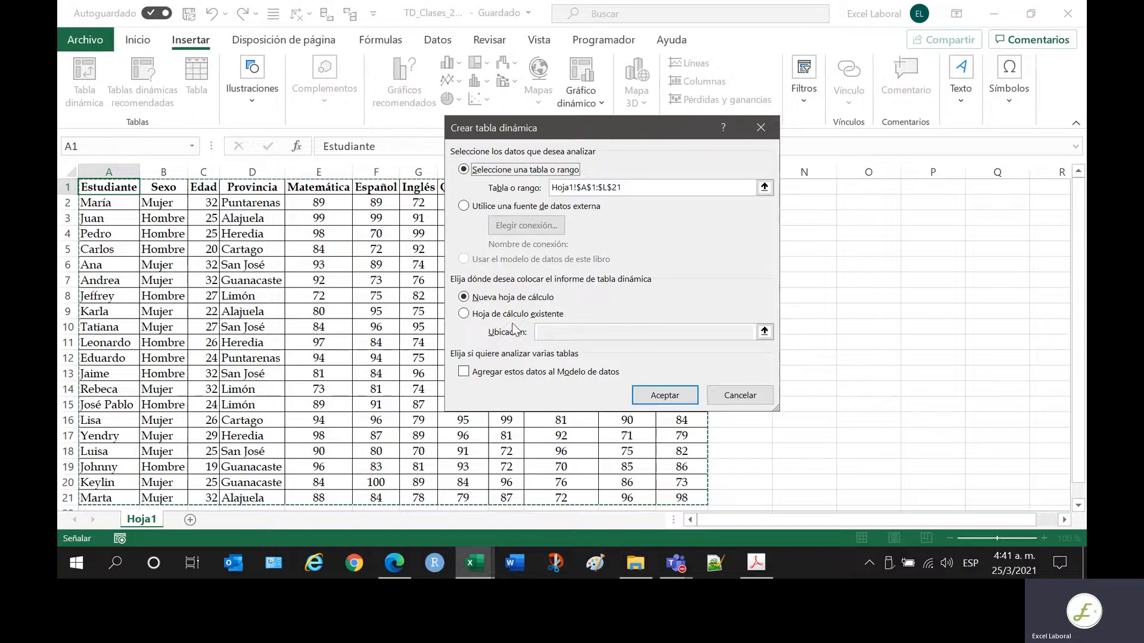
# - Try placing the pivot table on the existing sheet at Hoja1!$N$3, and return to the new worksheet option
pyautogui.click(478, 314)
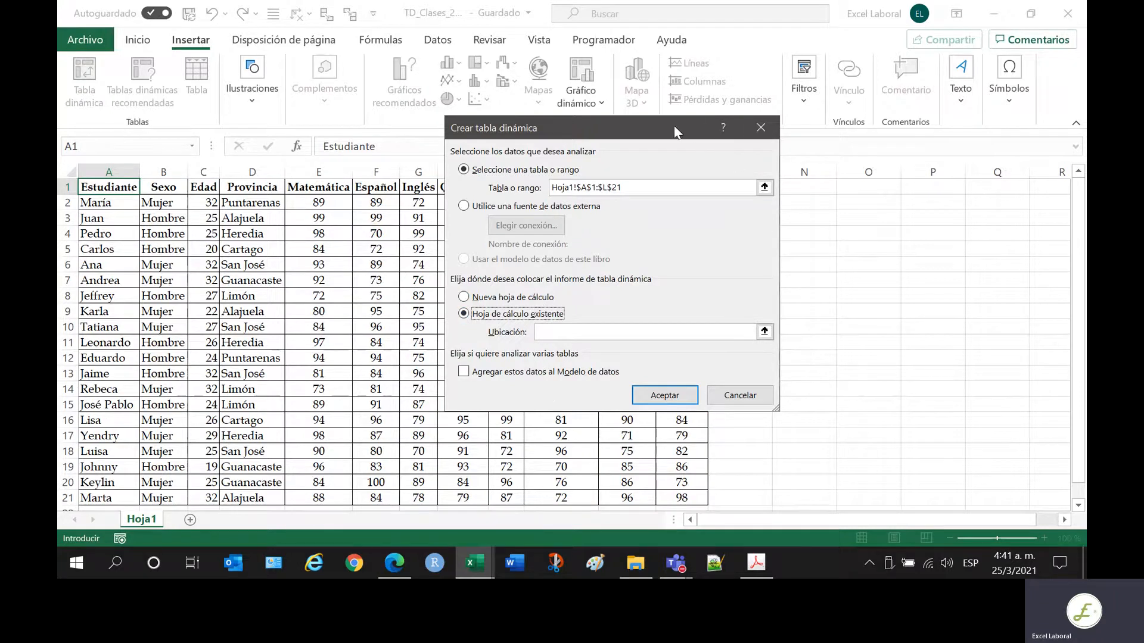
pyautogui.moveTo(679, 128); pyautogui.dragTo(500, 128)
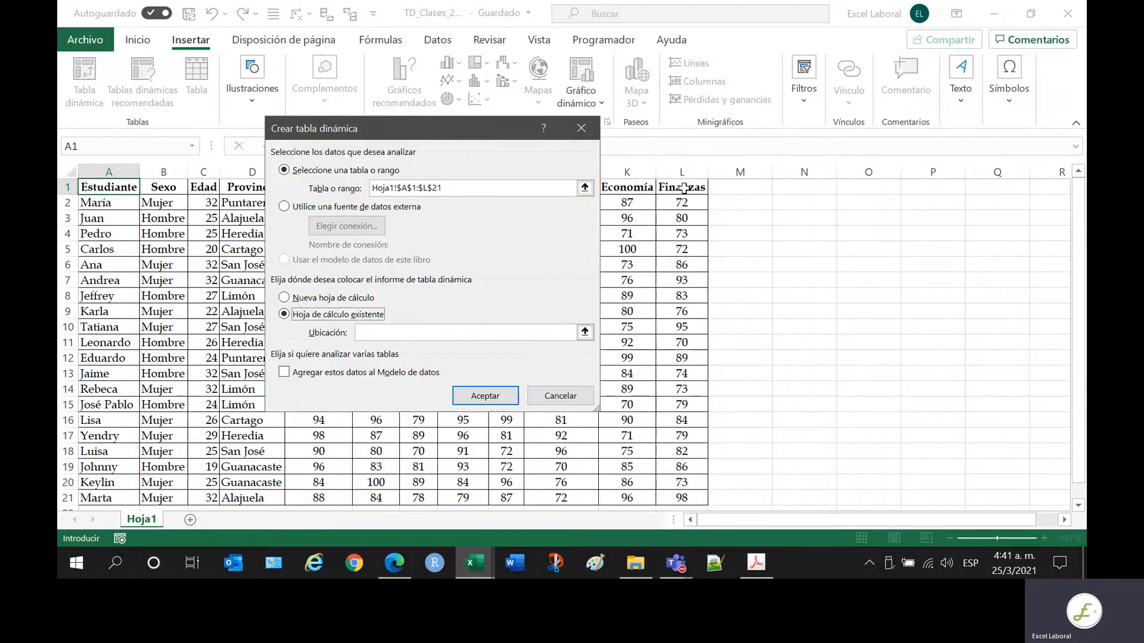
pyautogui.click(457, 331)
pyautogui.click(783, 214)
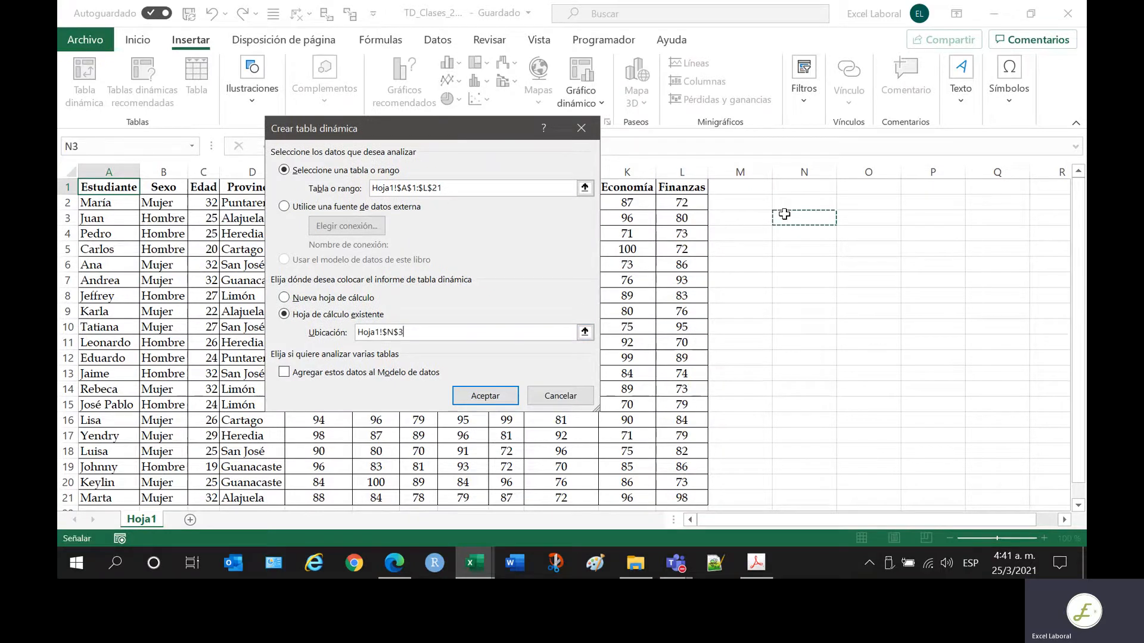
pyautogui.click(336, 335)
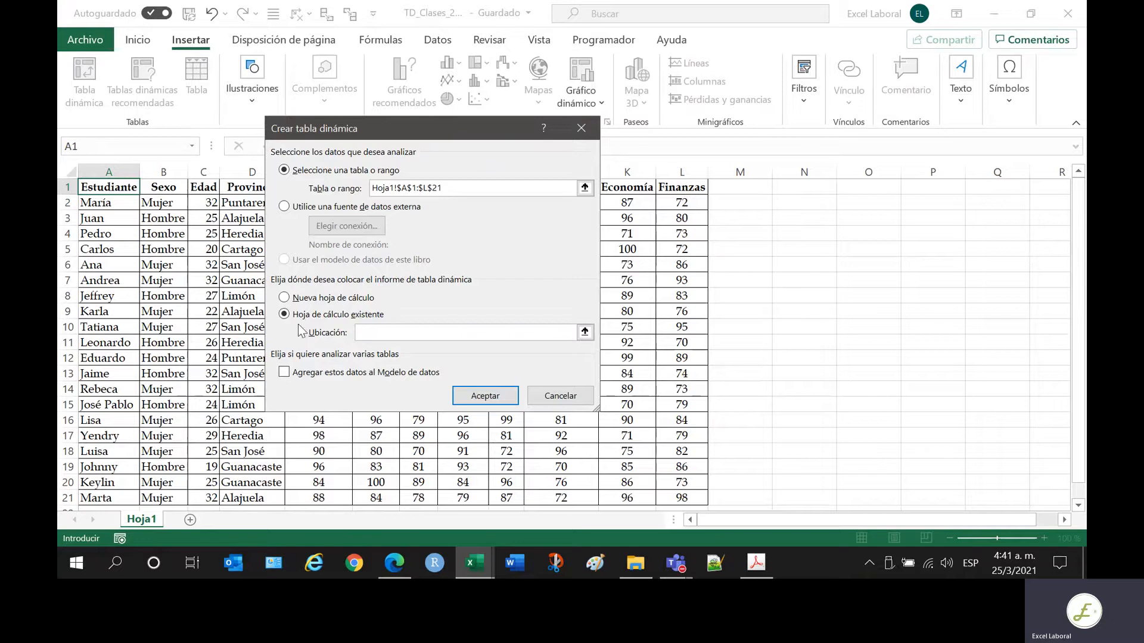
pyautogui.click(284, 298)
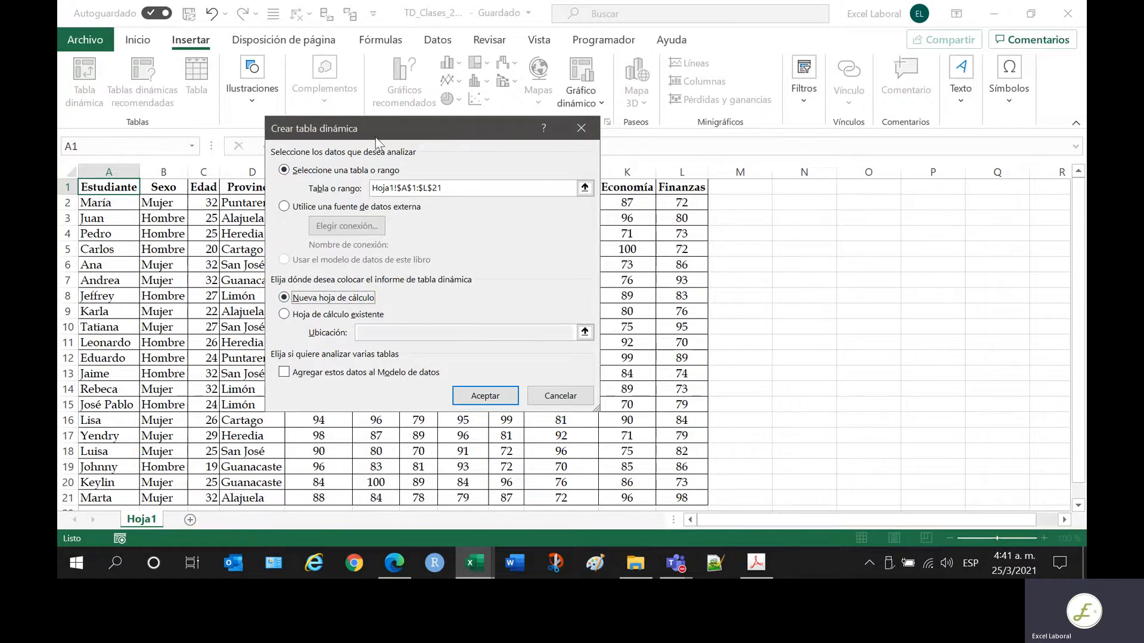
# - Create the pivot table on a new worksheet and move that sheet, Hoja2, after Hoja1
pyautogui.moveTo(378, 132); pyautogui.dragTo(593, 106)
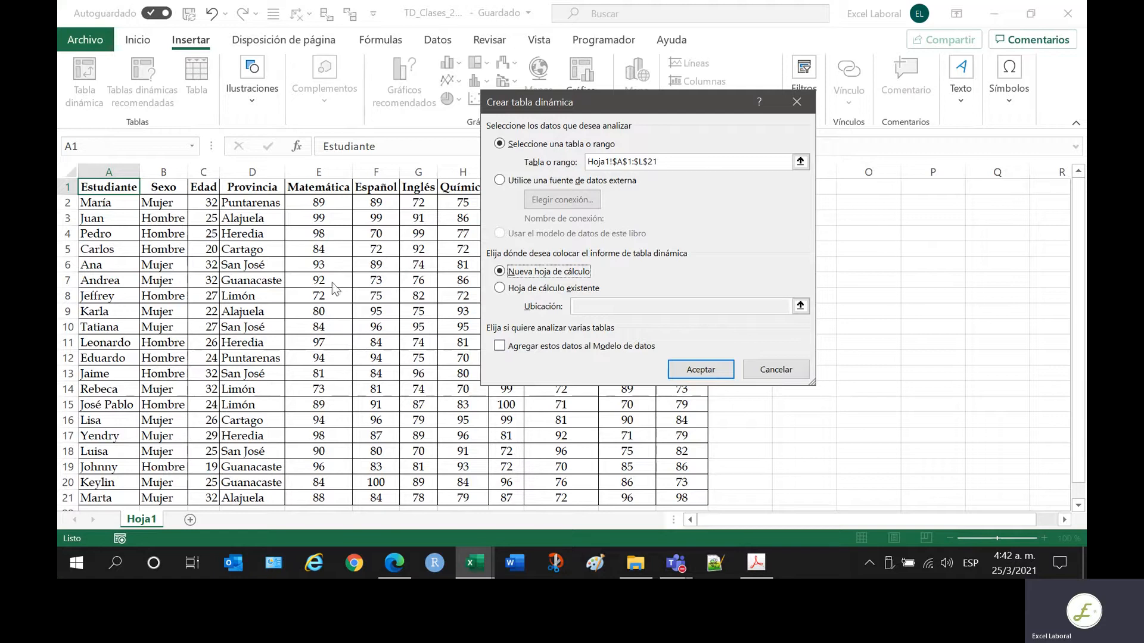
pyautogui.click(701, 370)
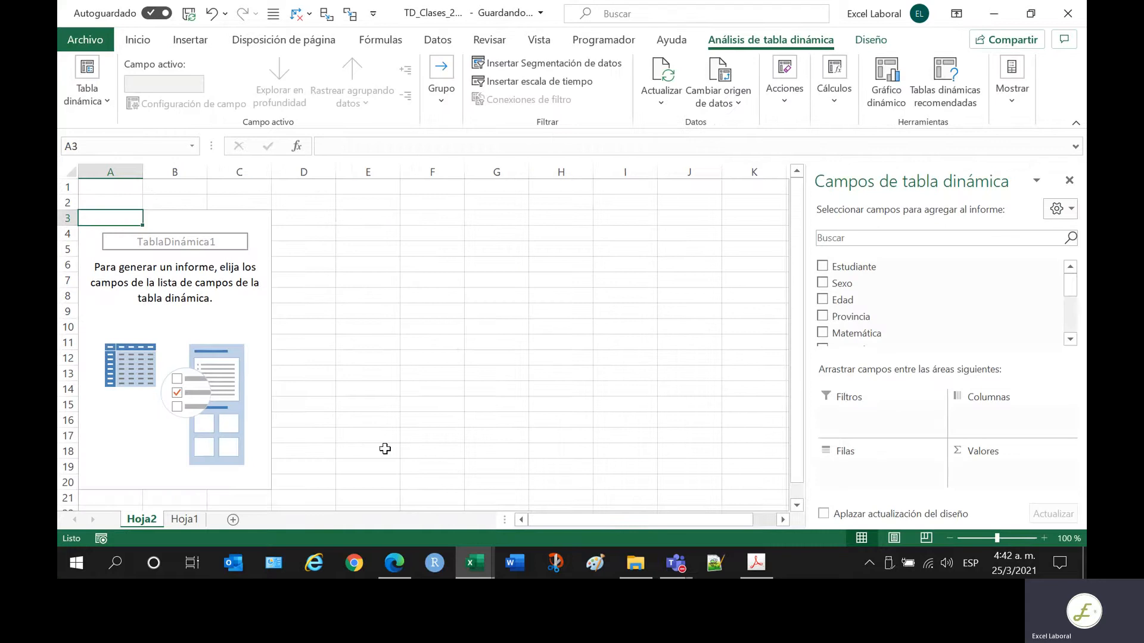
pyautogui.moveTo(149, 520); pyautogui.dragTo(224, 520)
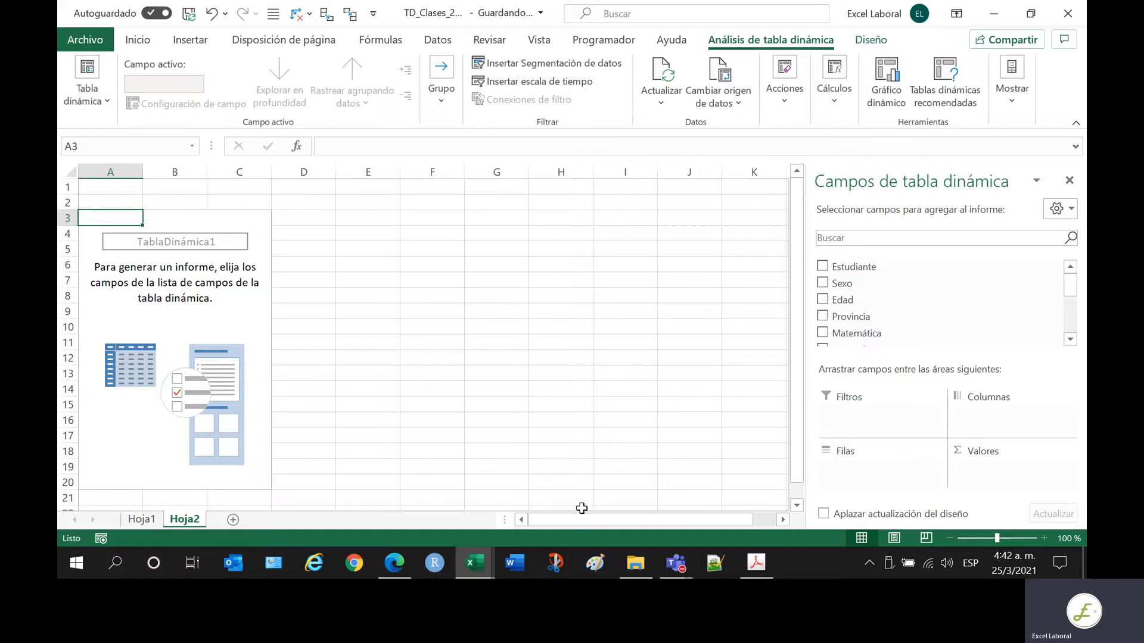
# - Switch to the Tablas dinámicas.pdf manual in Acrobat and review steps b to d about choosing the source range and creating the pivot table
pyautogui.click(756, 566)
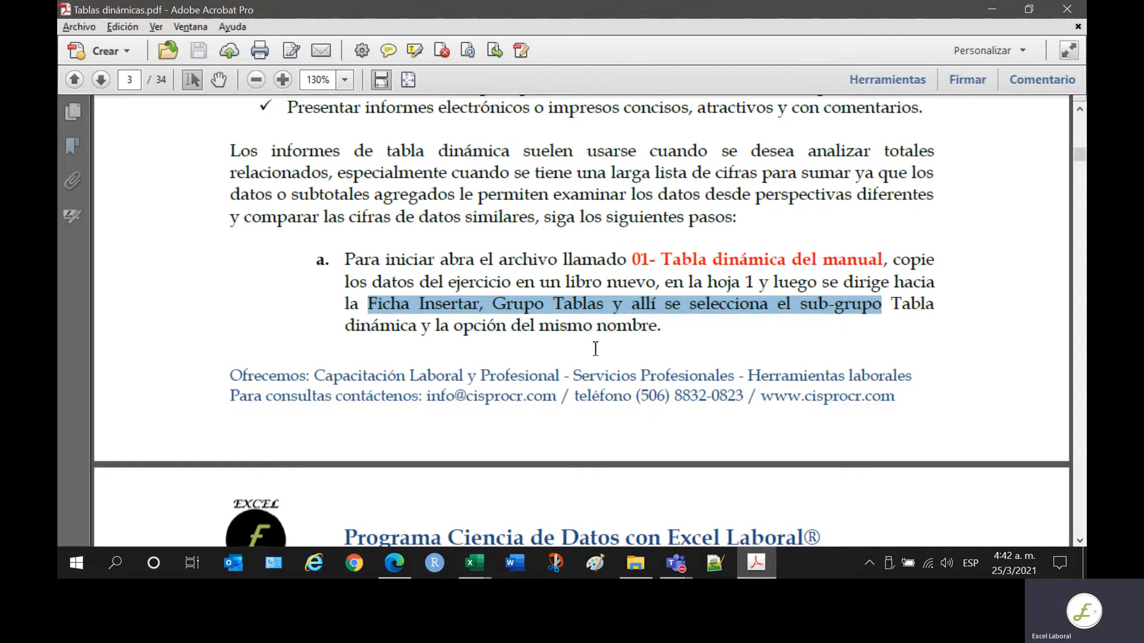
pyautogui.scroll(-5, 595, 348)
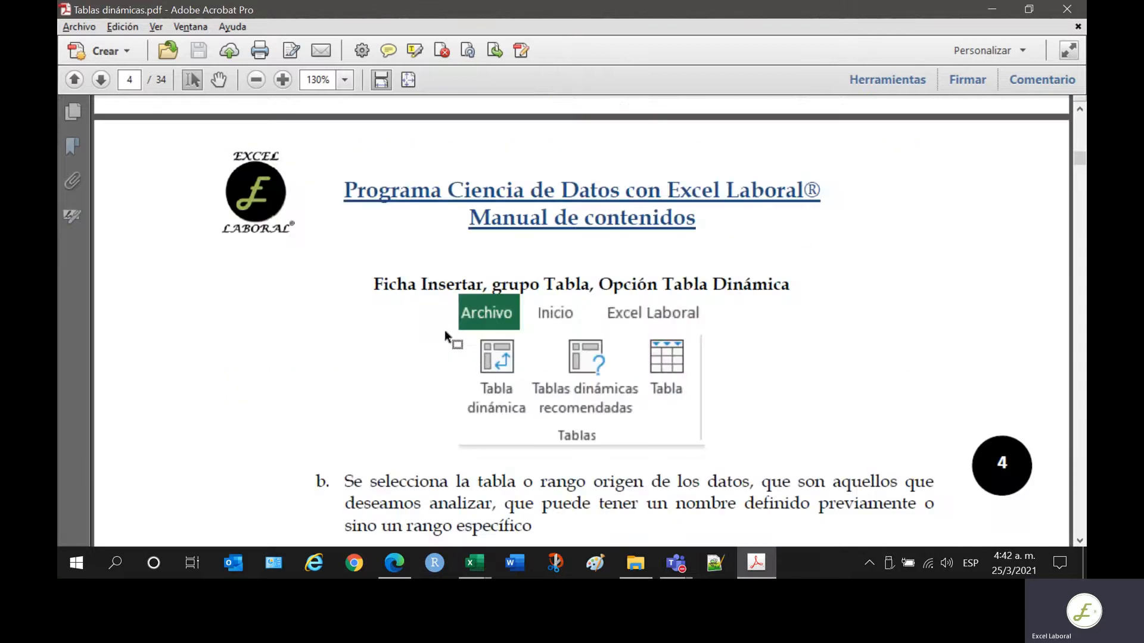
pyautogui.moveTo(450, 331); pyautogui.dragTo(543, 454)
pyautogui.scroll(-3, 607, 415)
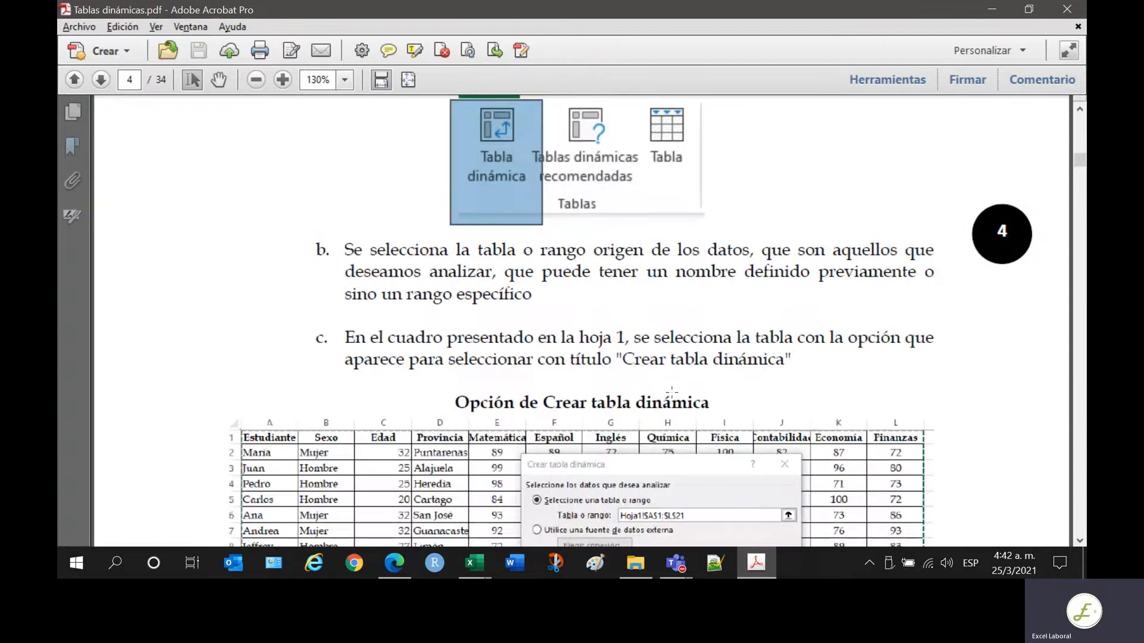
pyautogui.scroll(-2, 672, 392)
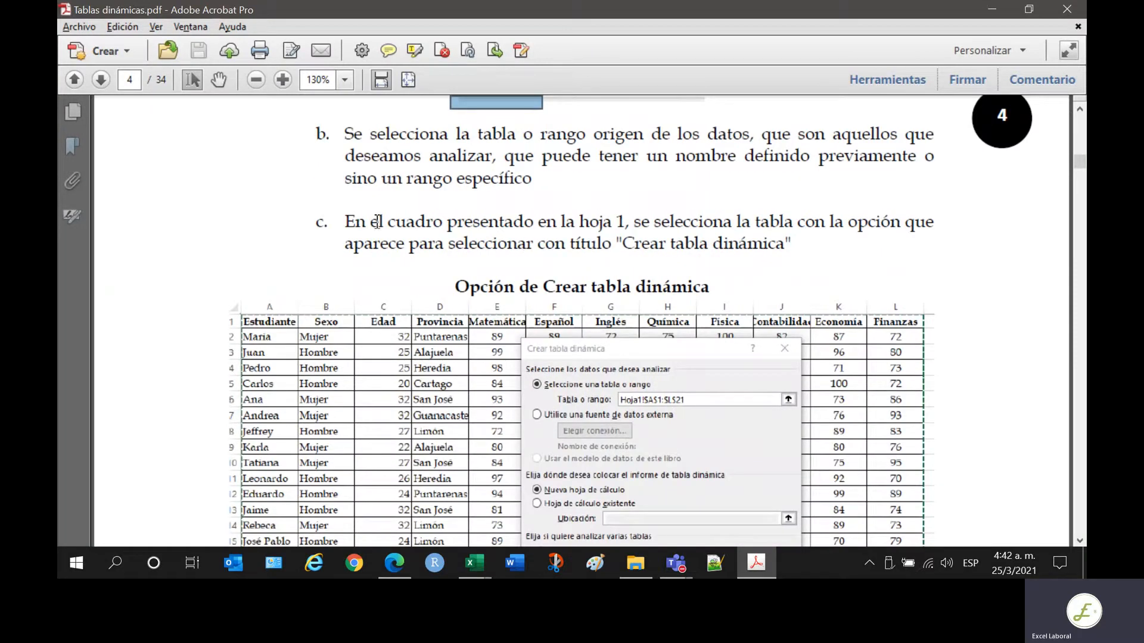
pyautogui.moveTo(377, 223); pyautogui.dragTo(642, 226)
pyautogui.click(672, 246)
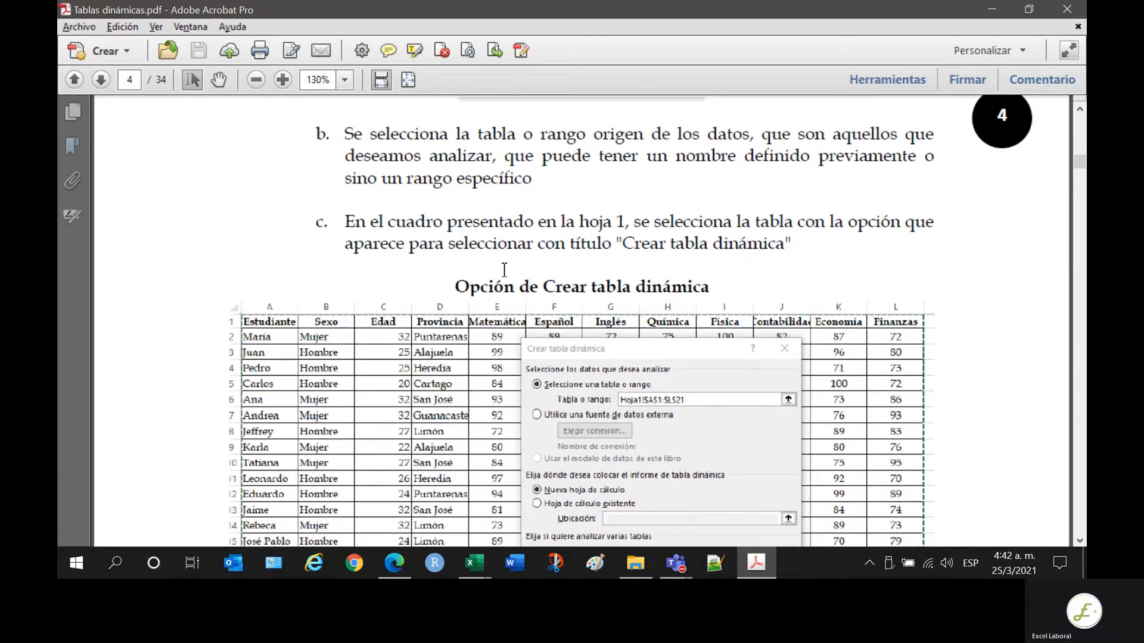
pyautogui.scroll(-2, 504, 270)
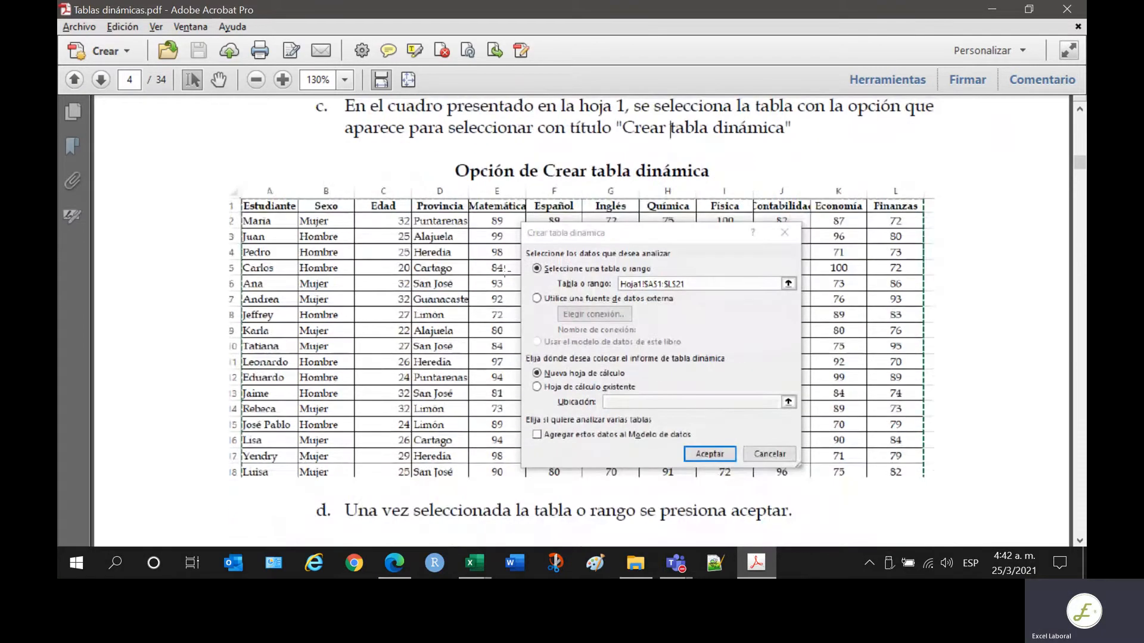
pyautogui.scroll(1, 504, 269)
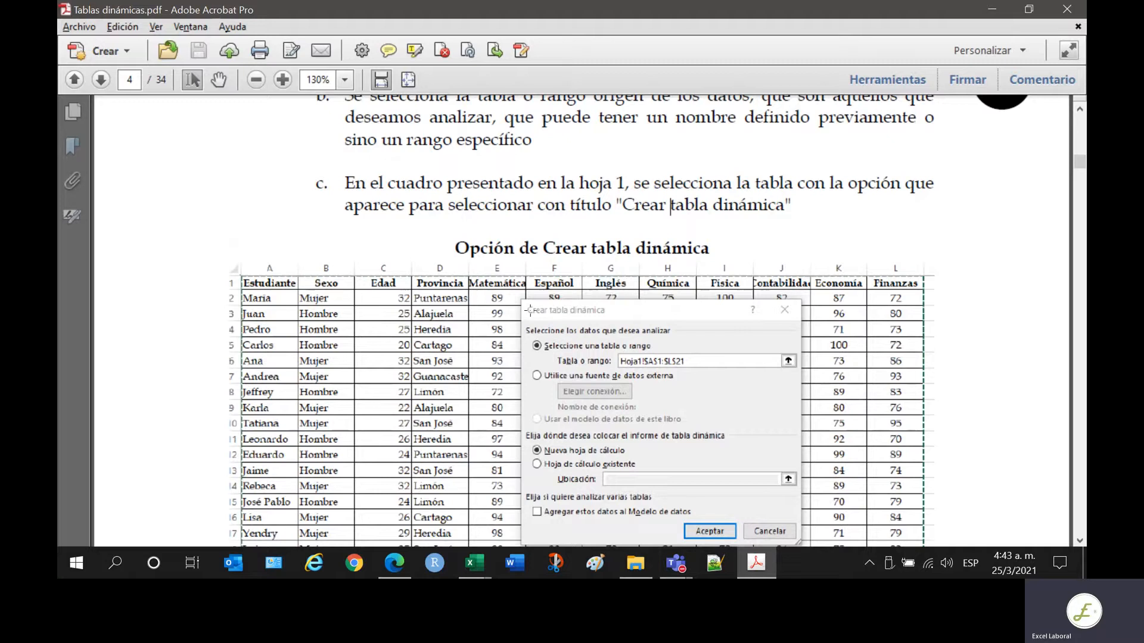
pyautogui.moveTo(529, 305); pyautogui.dragTo(607, 331)
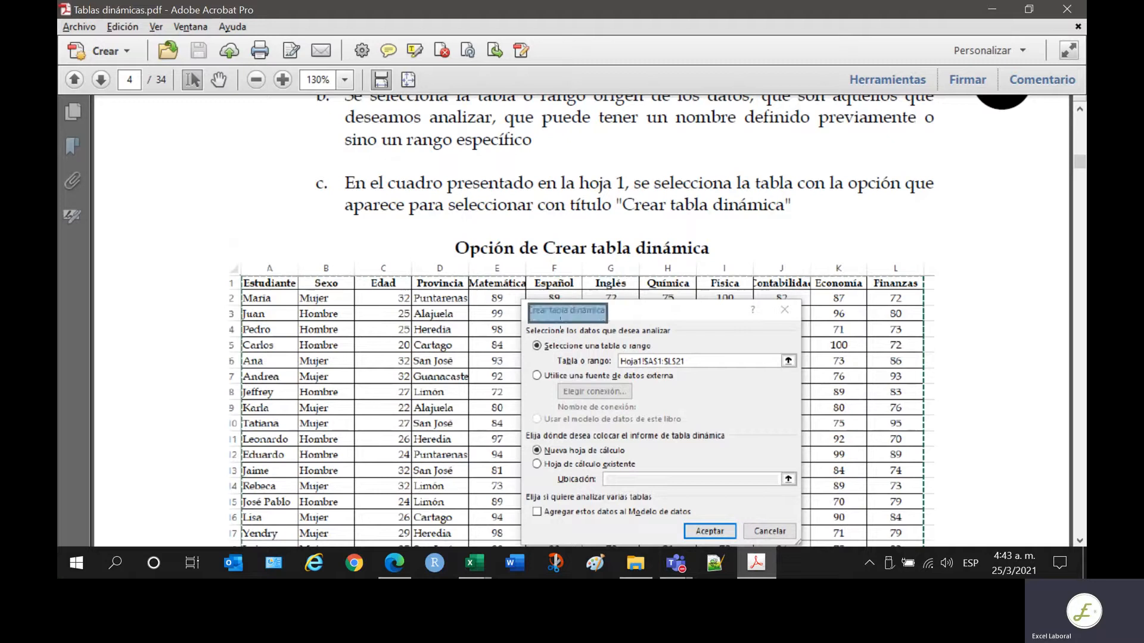
pyautogui.scroll(-5, 501, 411)
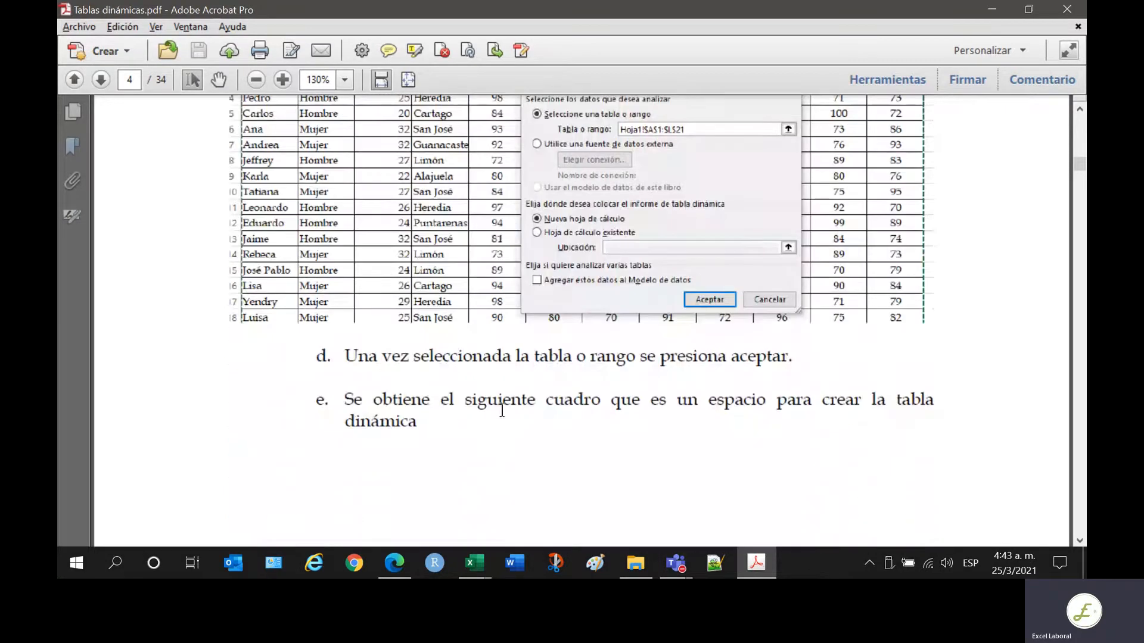
pyautogui.moveTo(468, 355); pyautogui.dragTo(701, 364)
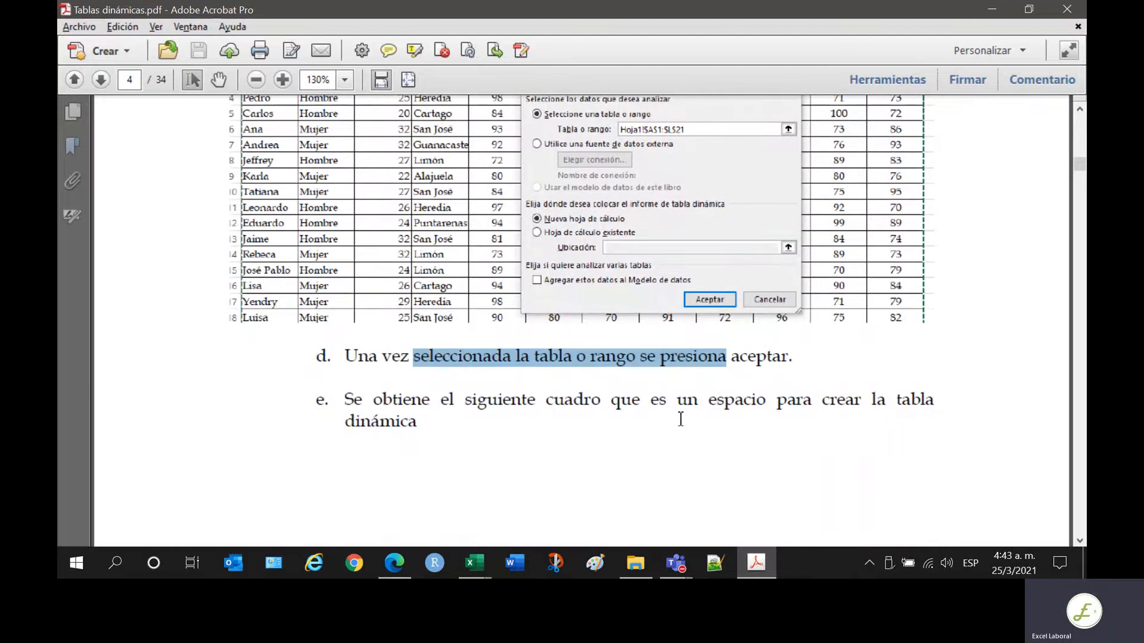
# - Read manual steps e and f on page 5, and compare them with the empty pivot table in the TD_Clases_2021 workbook in Excel
pyautogui.scroll(-12, 582, 439)
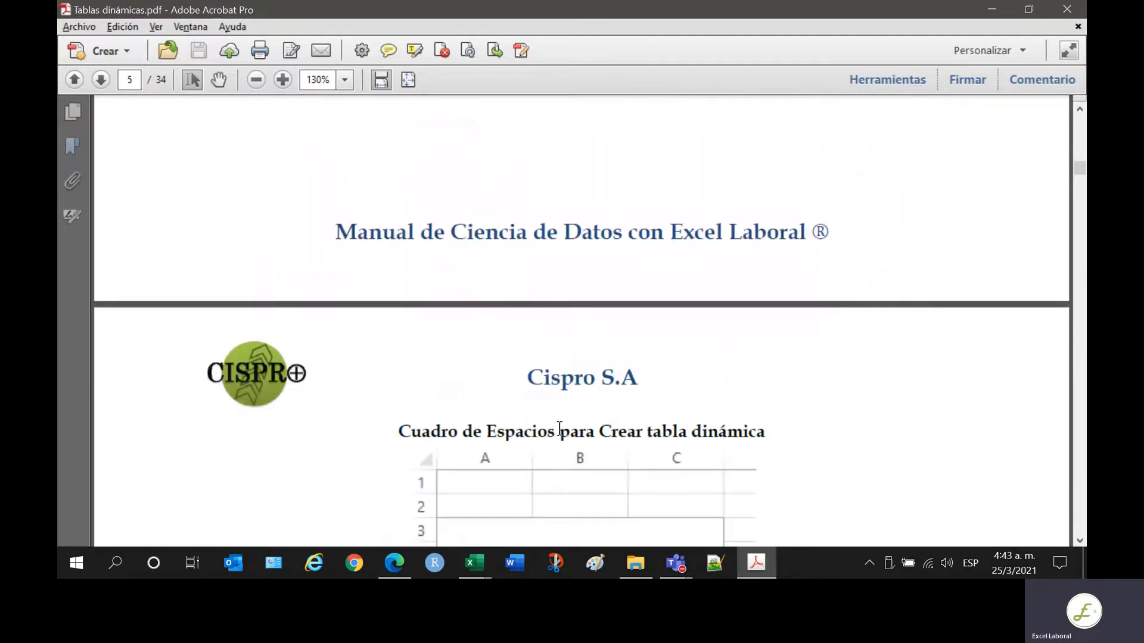
pyautogui.scroll(-3, 560, 428)
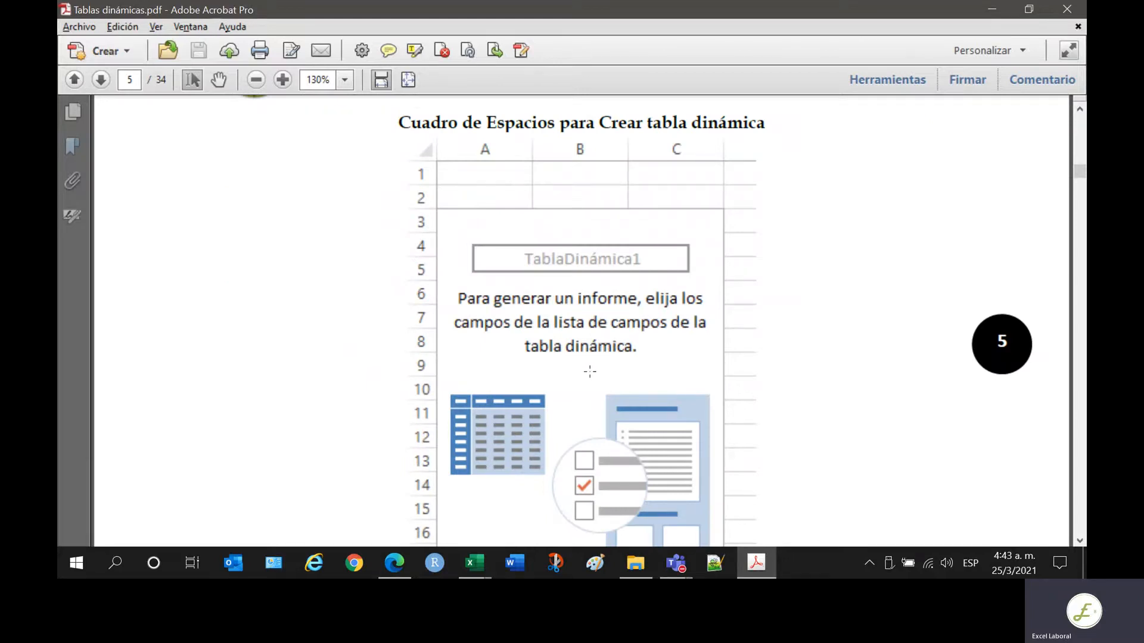
pyautogui.scroll(-7, 590, 371)
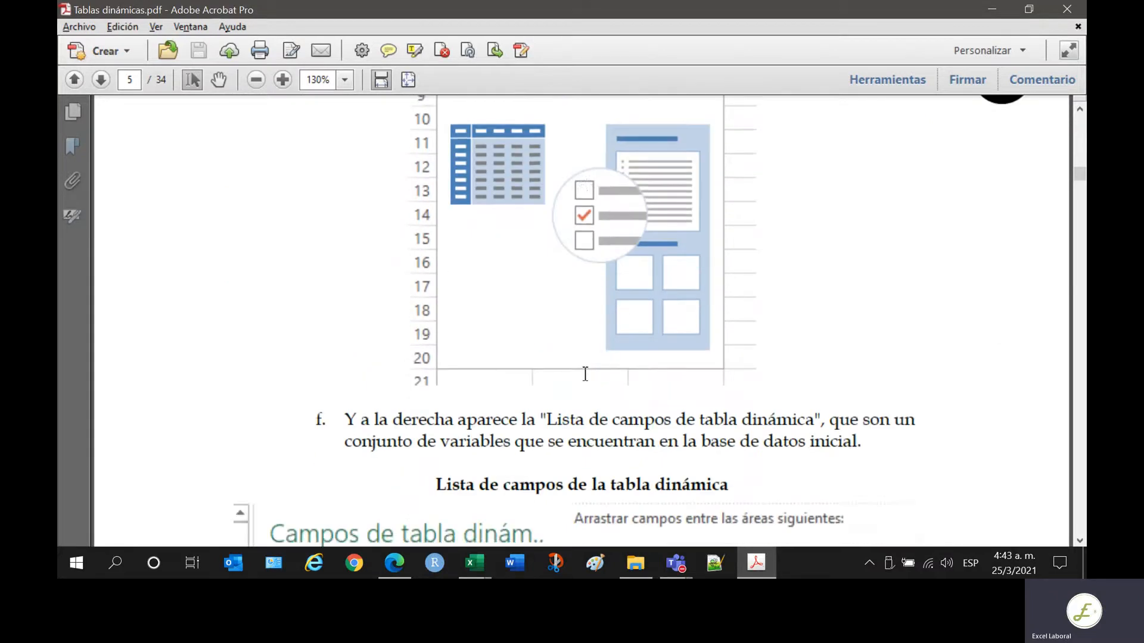
pyautogui.scroll(-2, 585, 374)
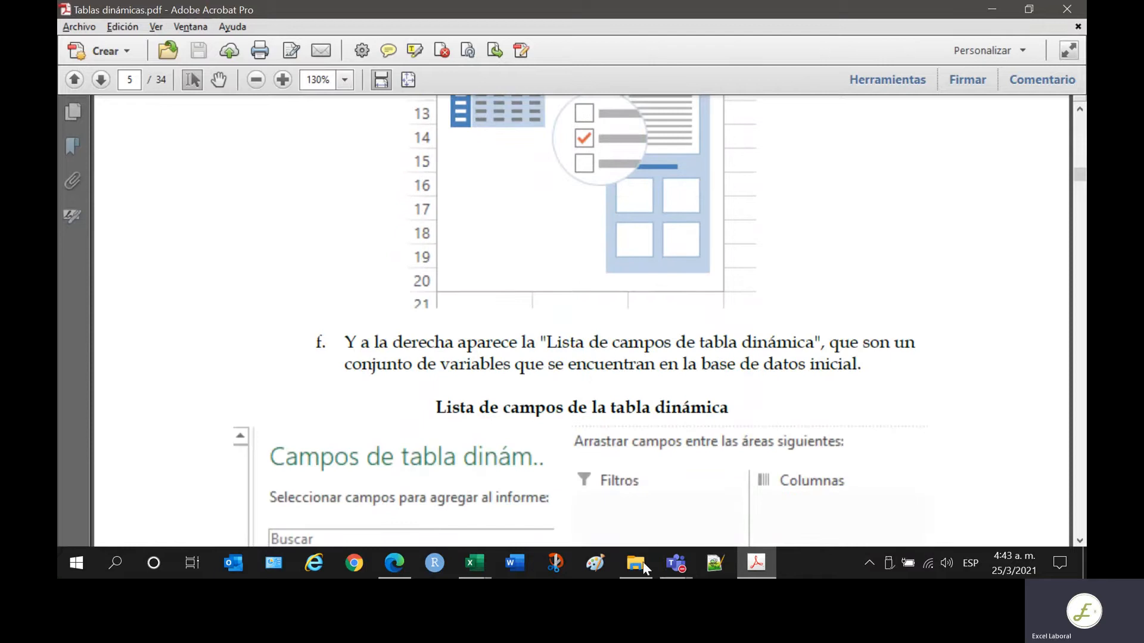
pyautogui.click(480, 564)
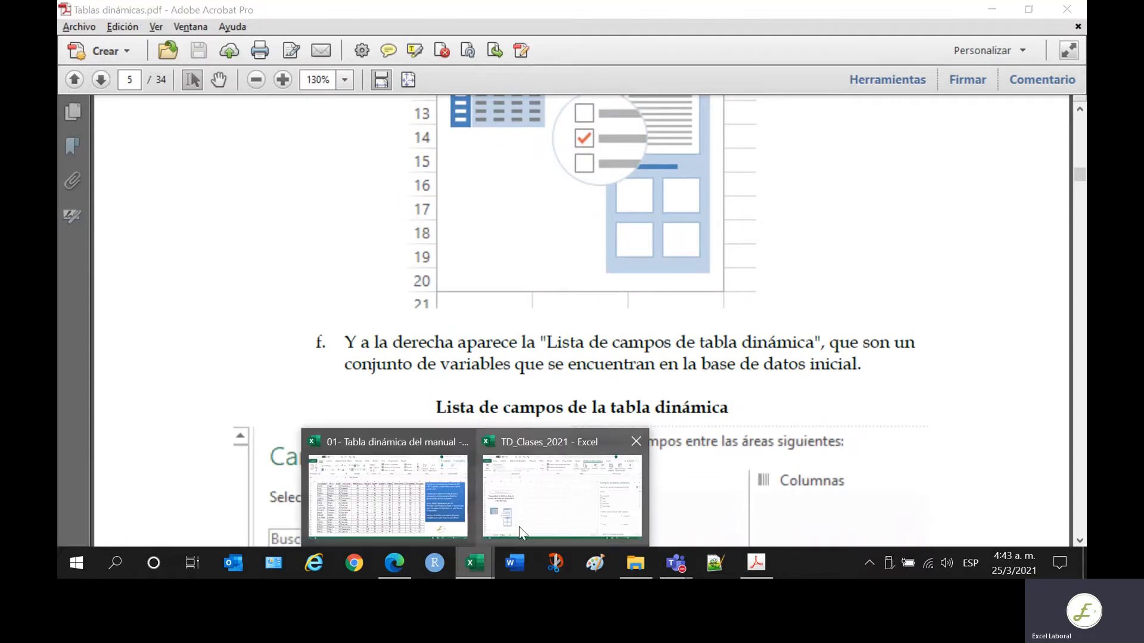
pyautogui.click(521, 509)
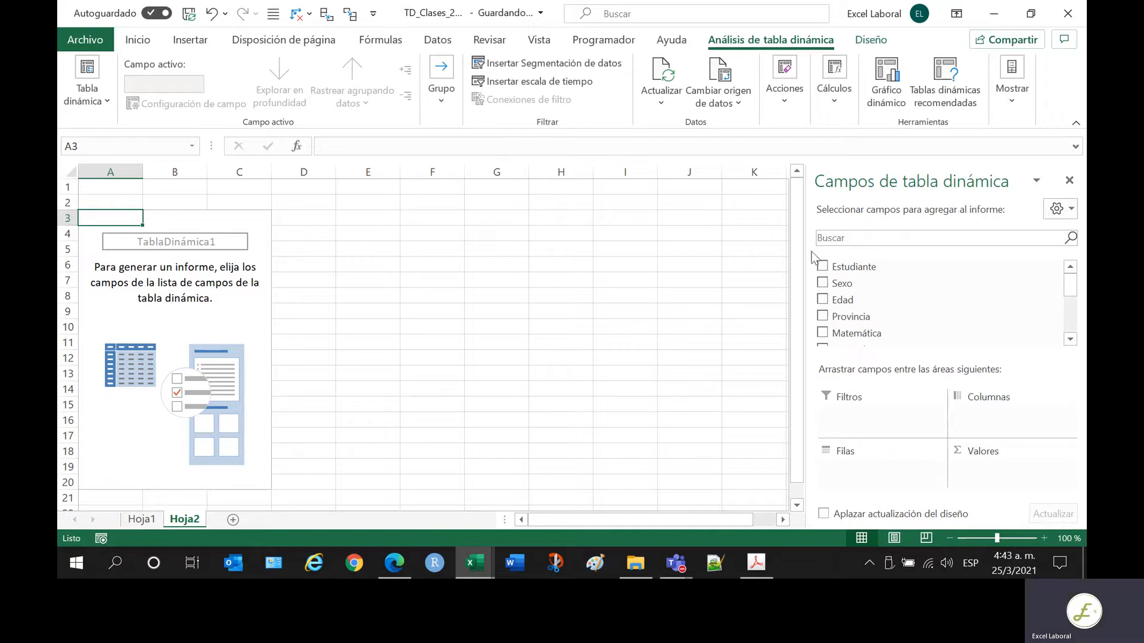
# - Return to the manual in Acrobat and examine the field list figure and the page 6 notes on marking variables and the available spaces
pyautogui.click(755, 569)
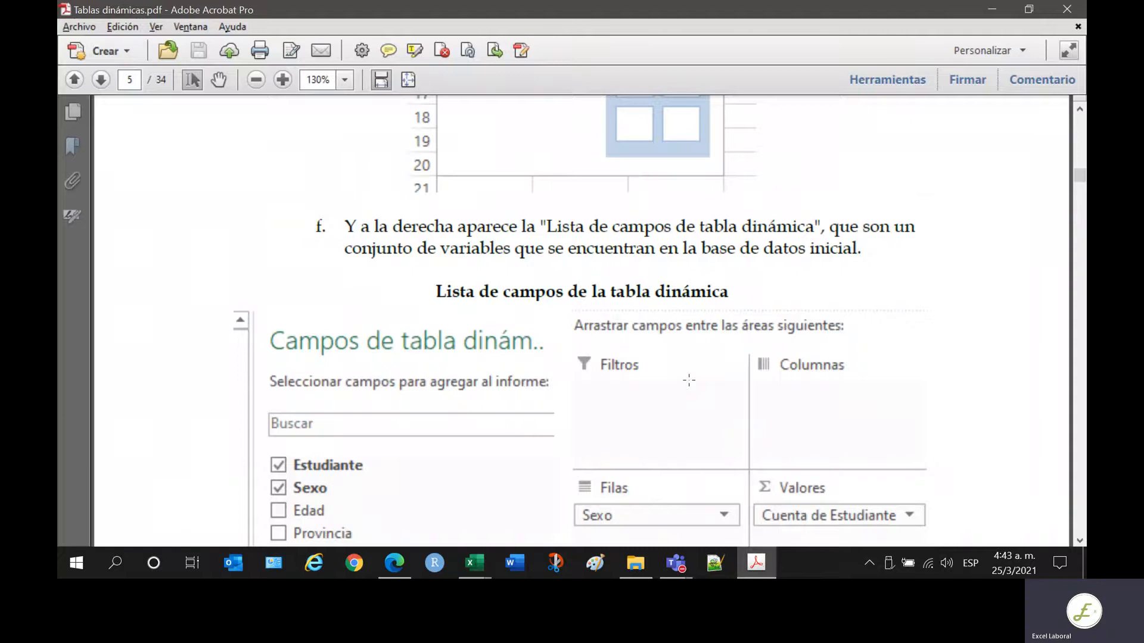
pyautogui.scroll(-3, 688, 380)
pyautogui.scroll(2, 596, 361)
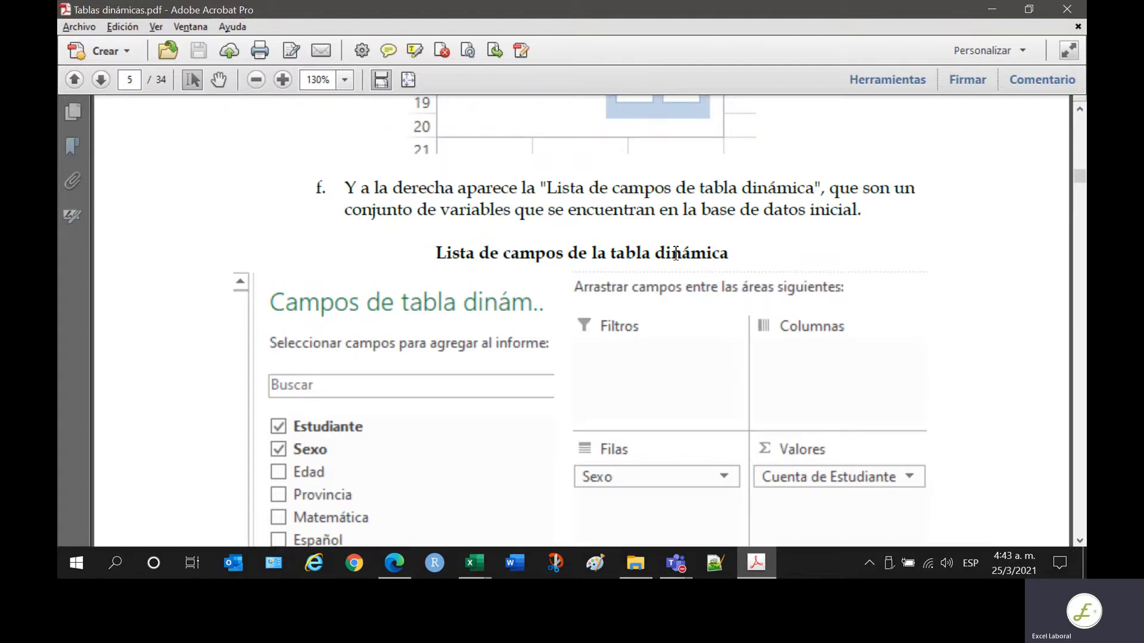
pyautogui.scroll(-5, 676, 254)
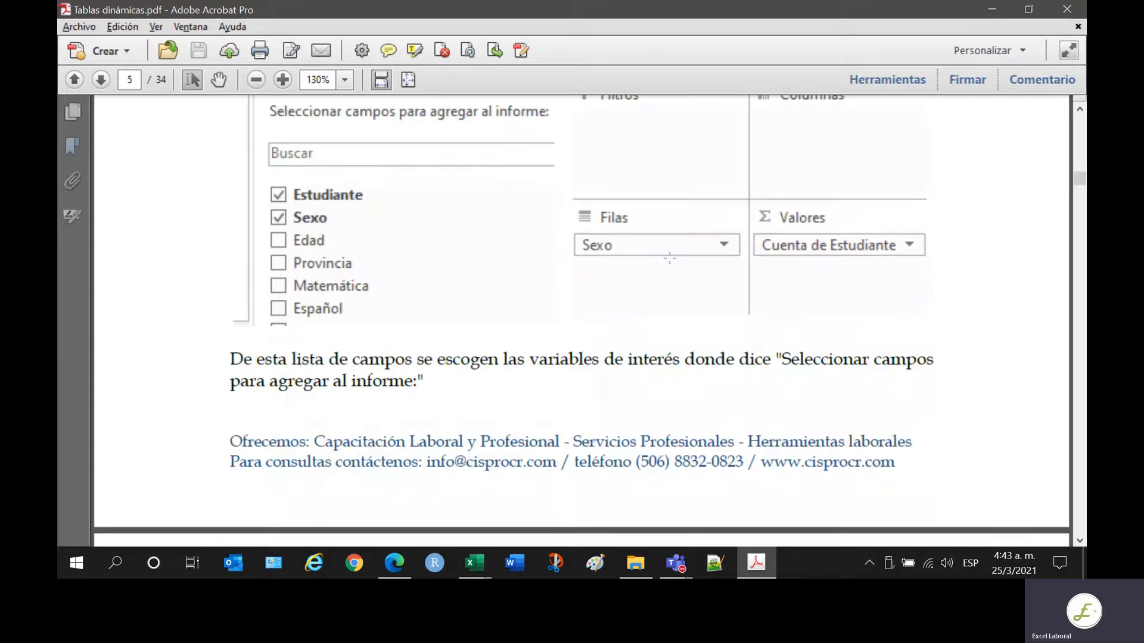
pyautogui.scroll(-3, 669, 257)
pyautogui.scroll(-4, 667, 259)
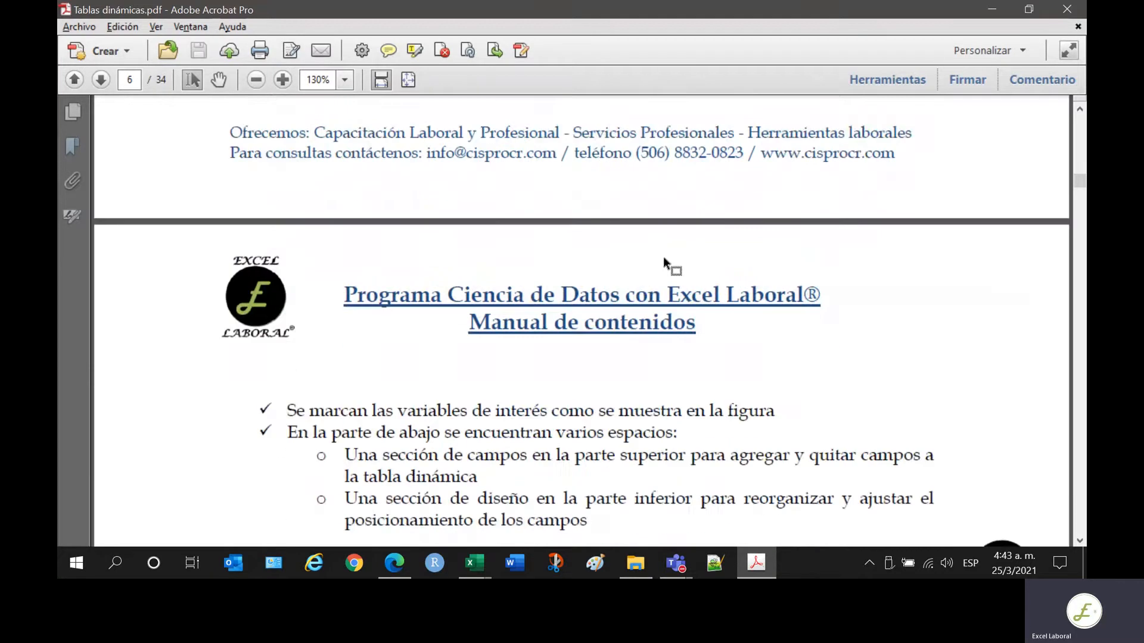
pyautogui.scroll(-1, 665, 263)
pyautogui.moveTo(367, 372); pyautogui.dragTo(706, 373)
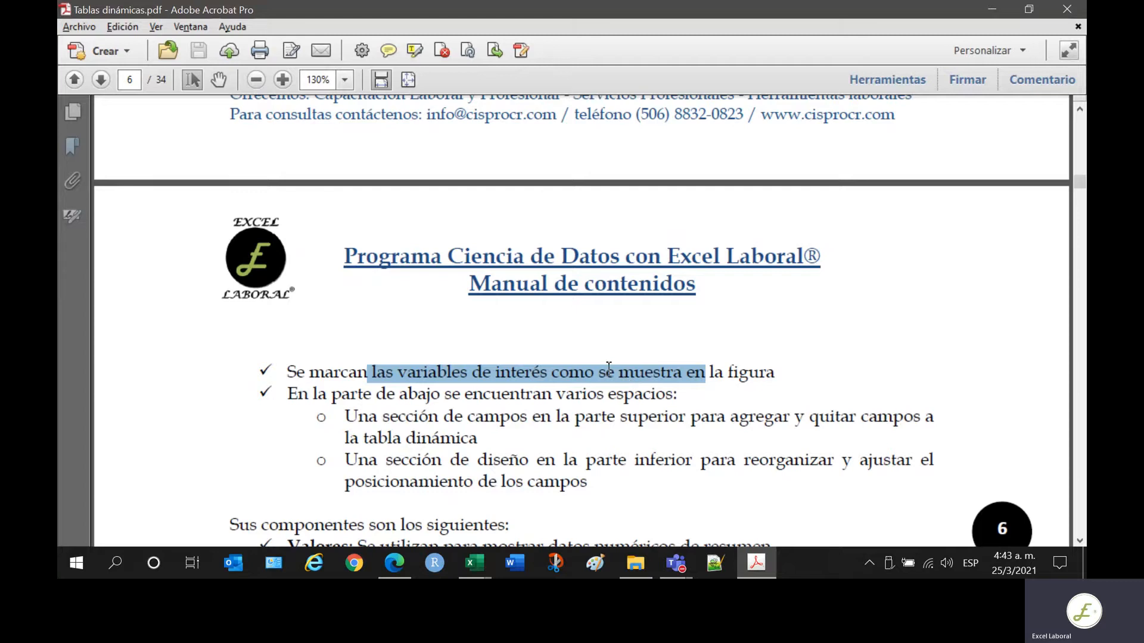
pyautogui.scroll(-3, 512, 329)
pyautogui.moveTo(678, 278); pyautogui.dragTo(464, 278)
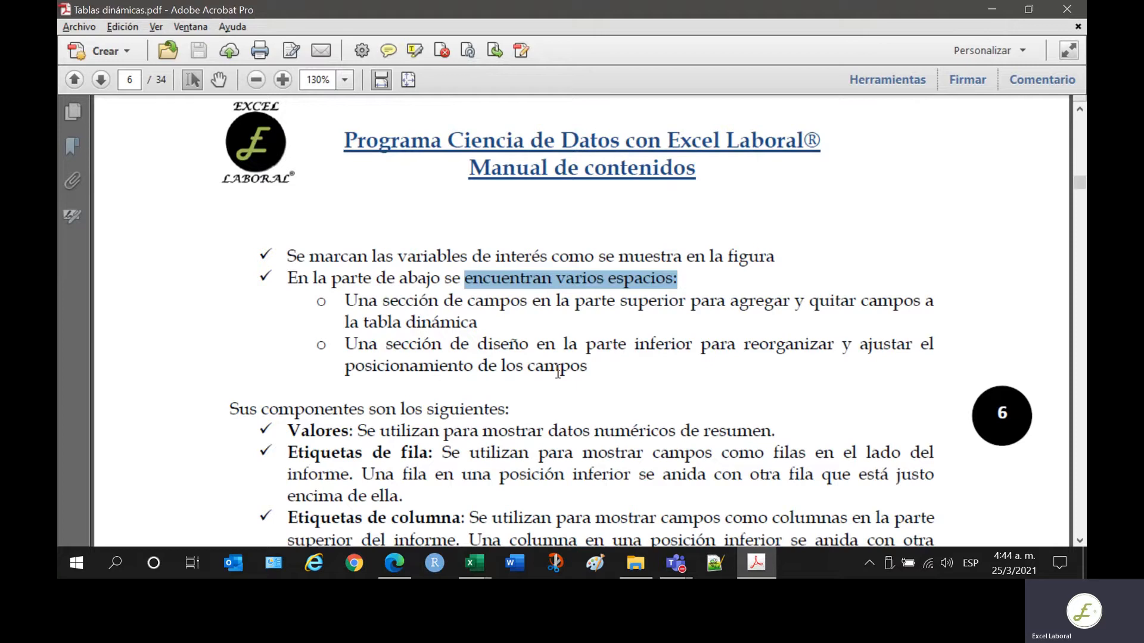
# - Switch to TD_Clases_2021 in Excel and look through all fields offered for the pivot table, from Estudiante to Finanzas
pyautogui.click(470, 563)
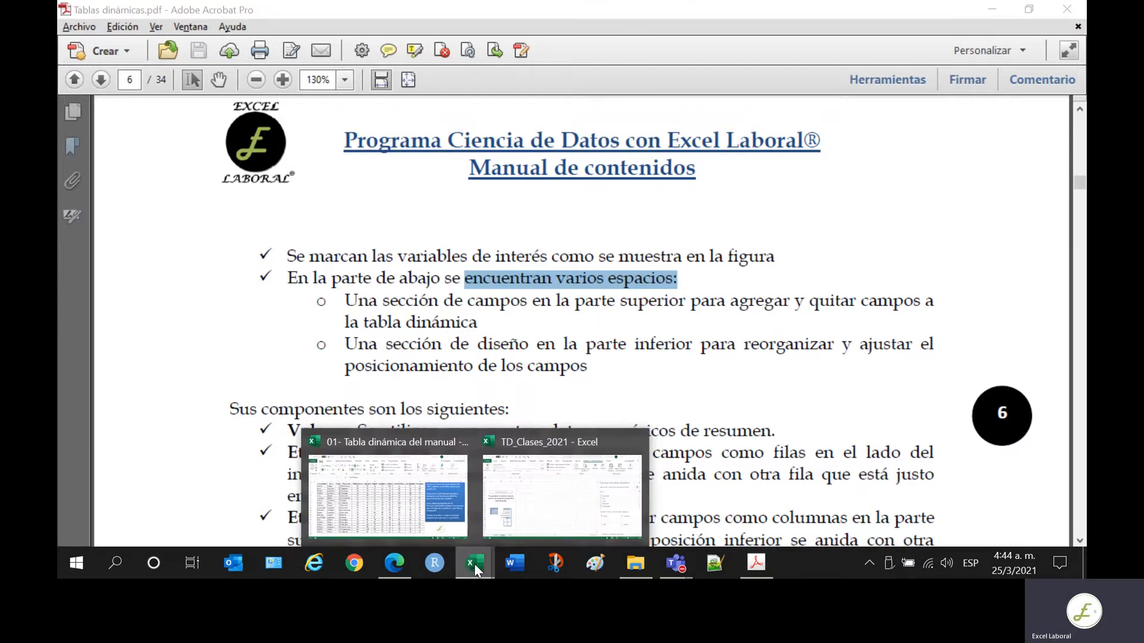
pyautogui.click(510, 517)
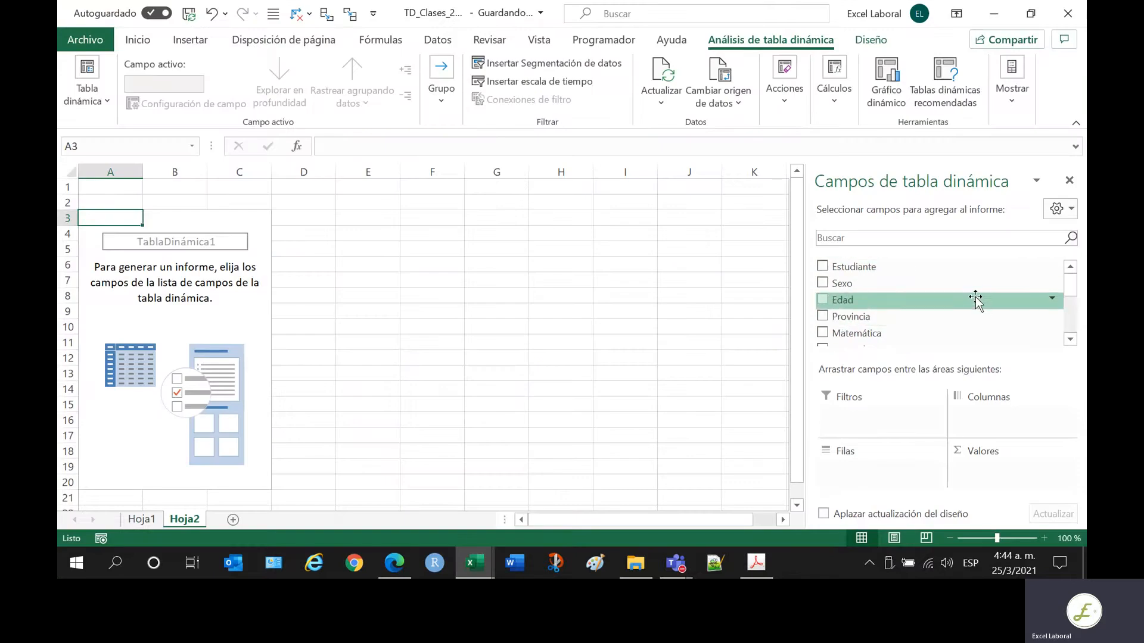
pyautogui.scroll(-3, 972, 300)
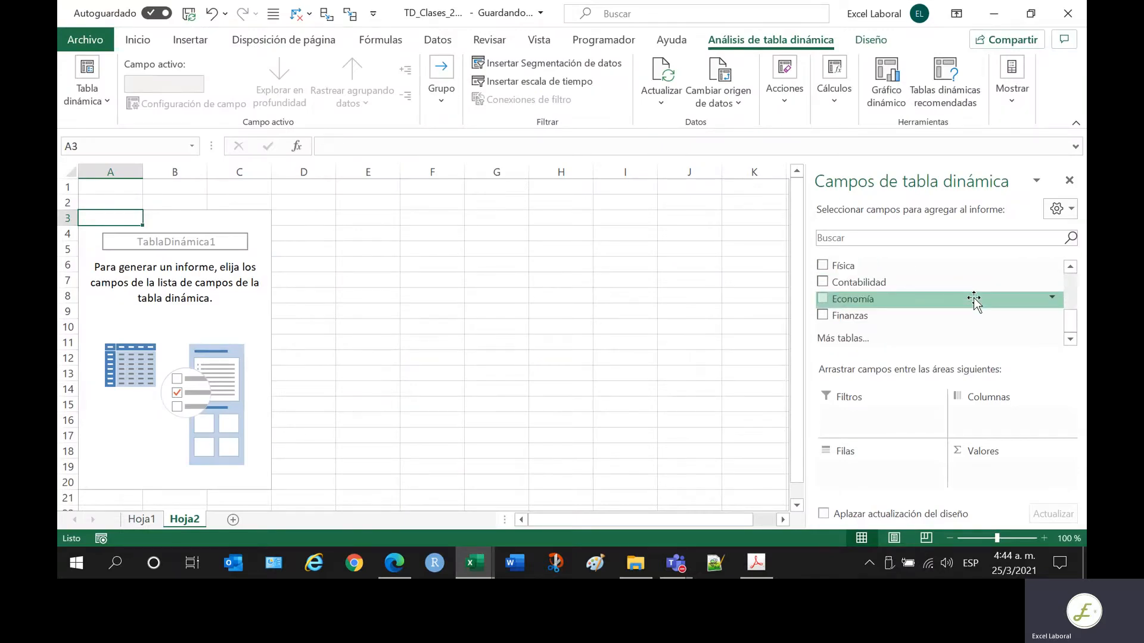
pyautogui.scroll(4, 973, 301)
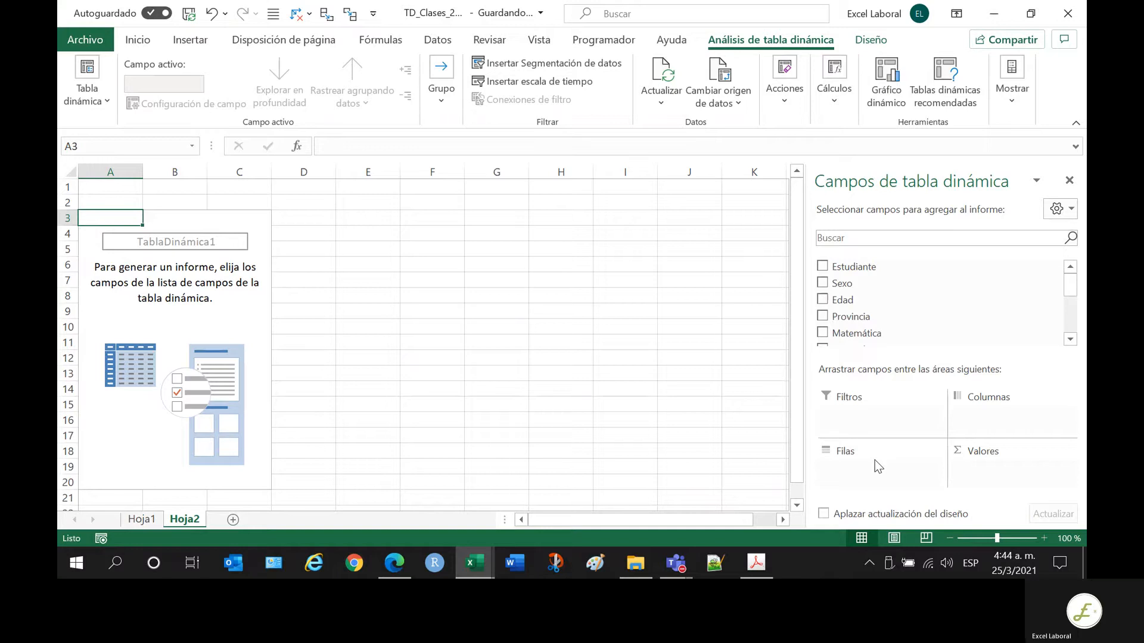
# - Check the component list on page 6 of the manual against the pivot table's field areas in TD_Clases_2021
pyautogui.click(758, 565)
pyautogui.scroll(-5, 488, 354)
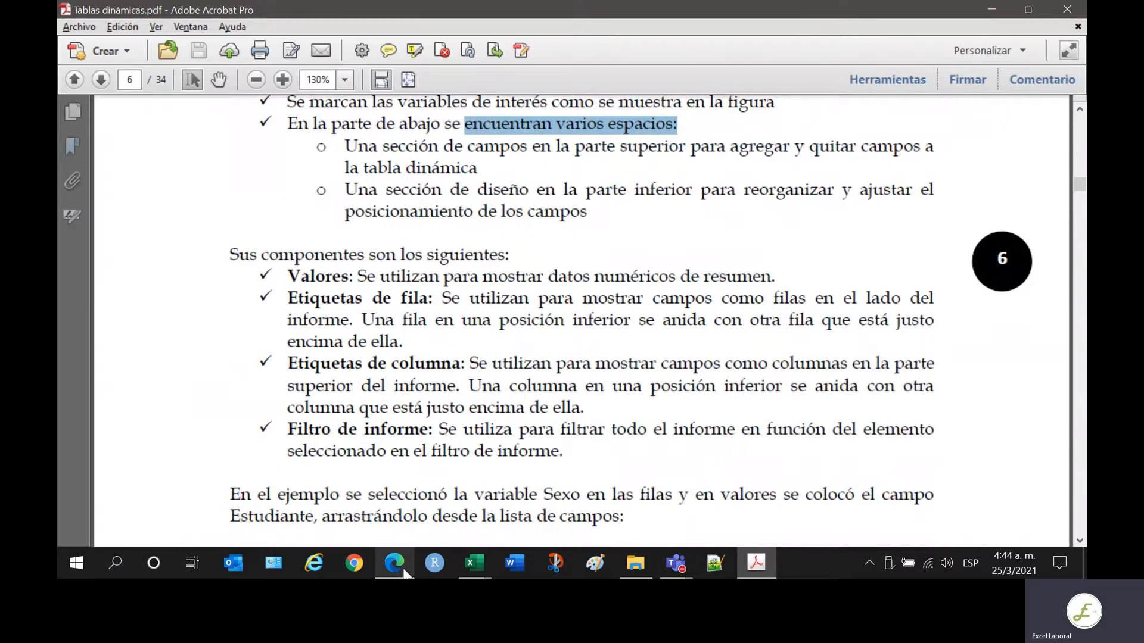
pyautogui.moveTo(475, 573)
pyautogui.click(562, 489)
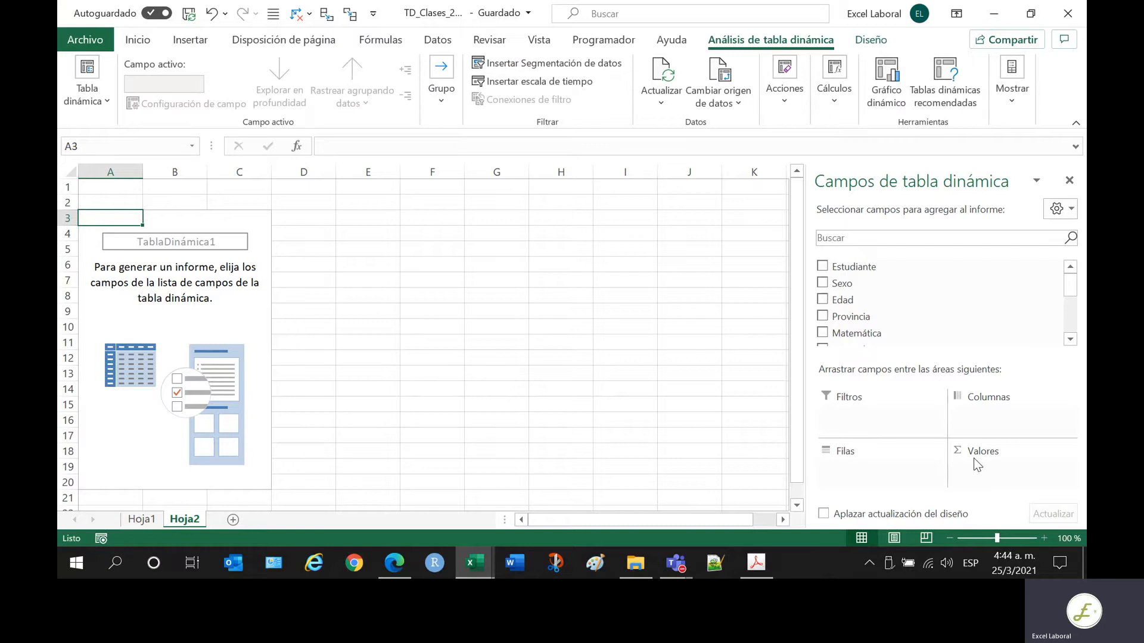
# - Return to the manual in Acrobat and read the definitions of Valores, Etiquetas de fila and Etiquetas de columna on page 6
pyautogui.hotkey('alt', 'Tab')
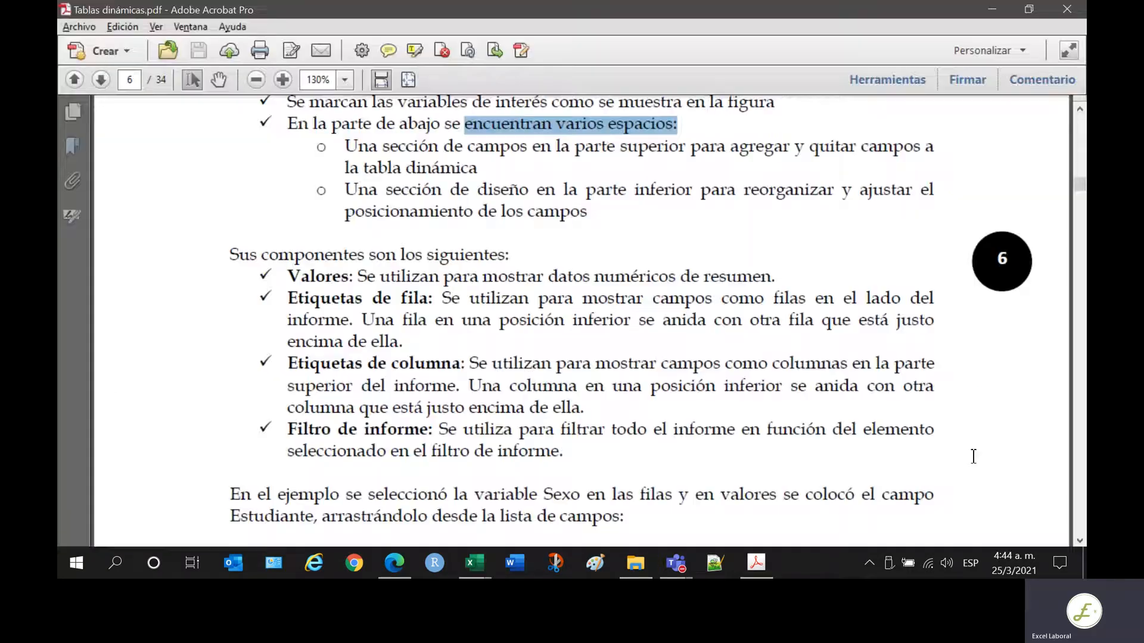
pyautogui.moveTo(288, 276); pyautogui.dragTo(350, 276)
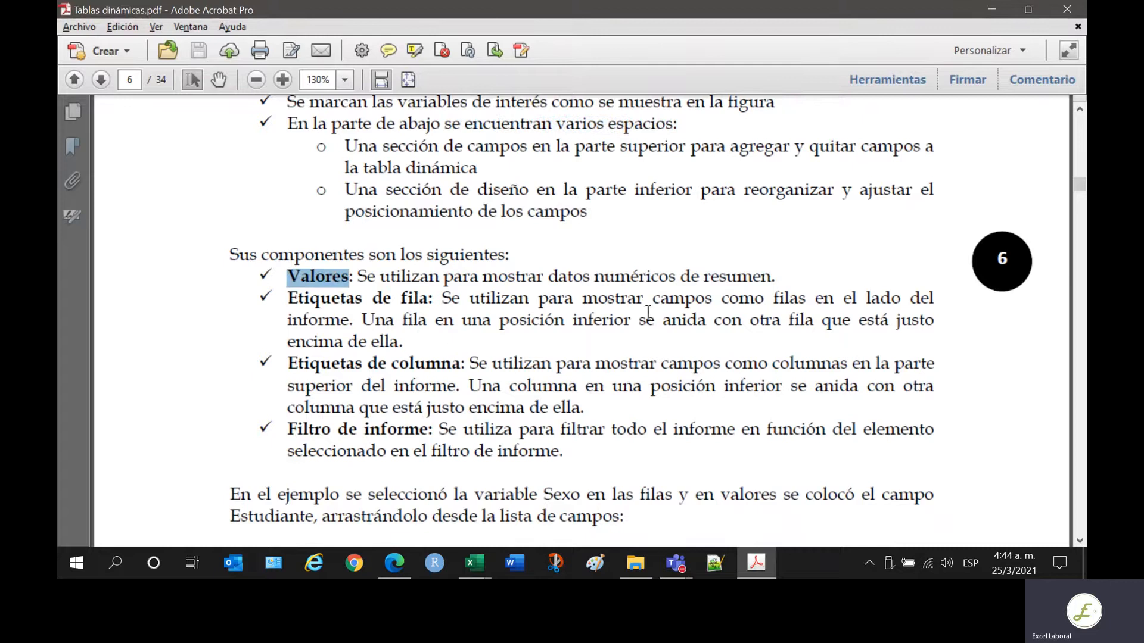
pyautogui.moveTo(774, 277); pyautogui.dragTo(421, 278)
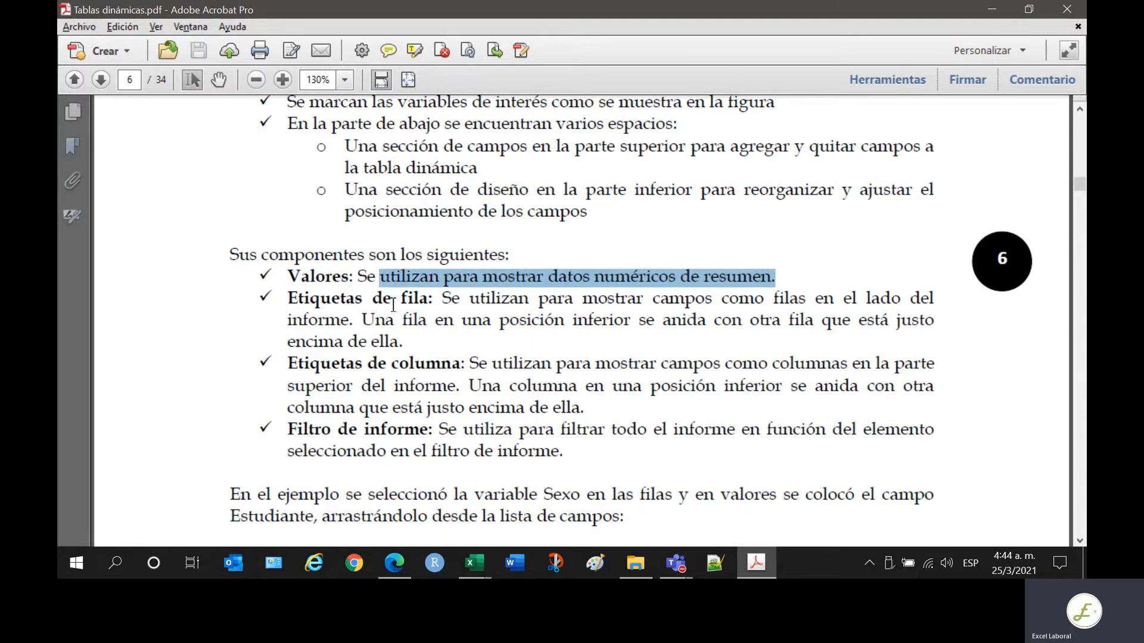
pyautogui.moveTo(289, 299); pyautogui.dragTo(427, 301)
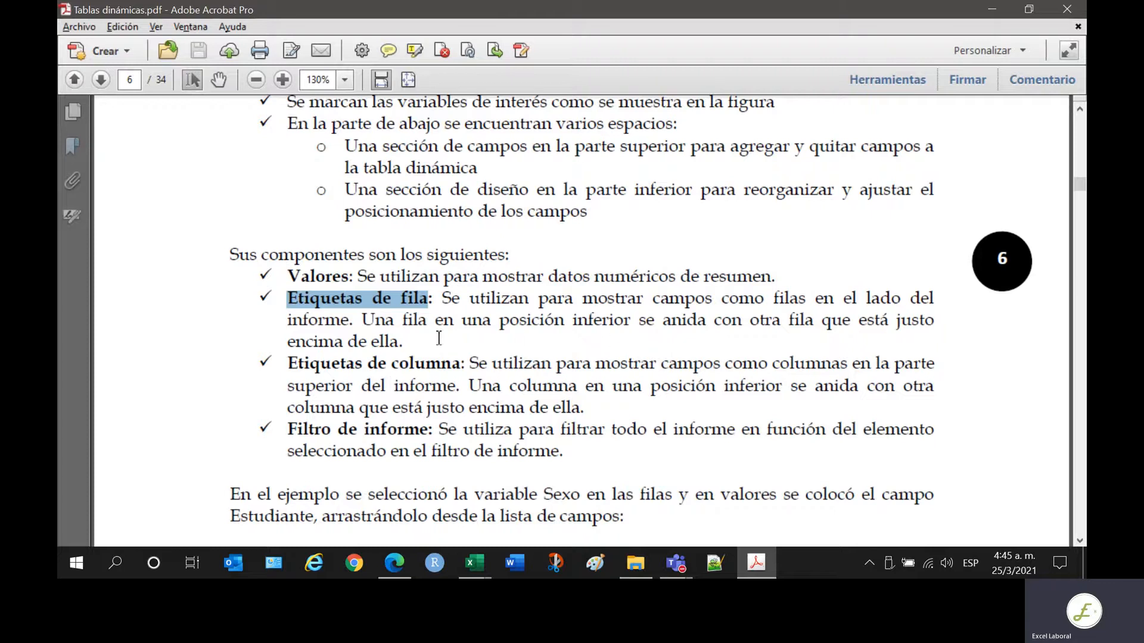
pyautogui.moveTo(439, 338); pyautogui.dragTo(441, 299)
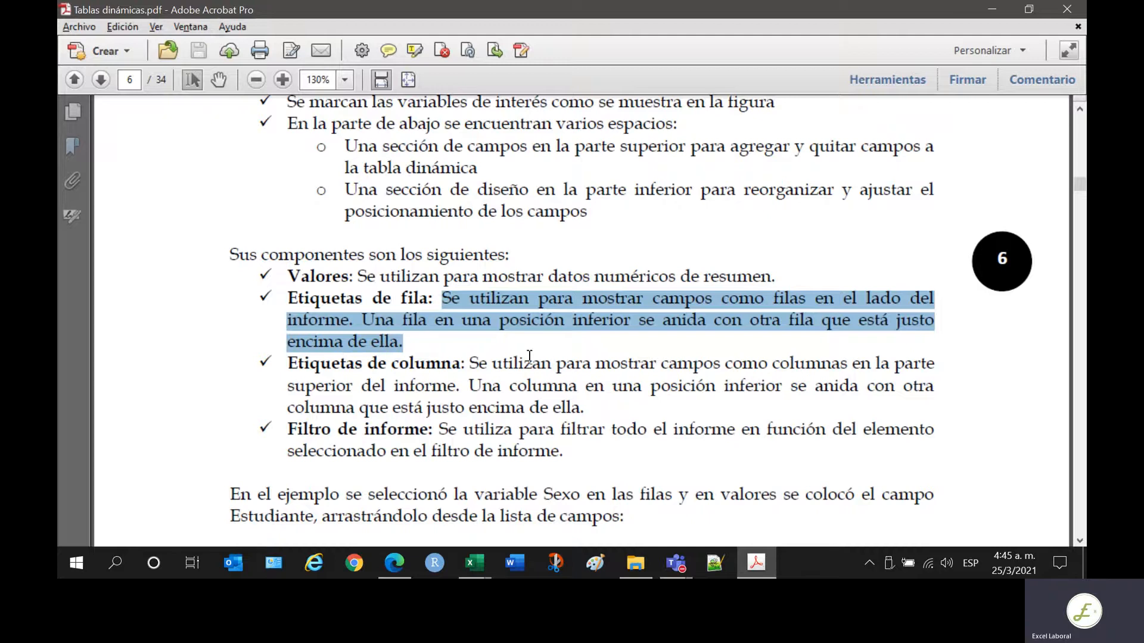
pyautogui.scroll(-3, 529, 356)
pyautogui.moveTo(596, 287); pyautogui.dragTo(848, 289)
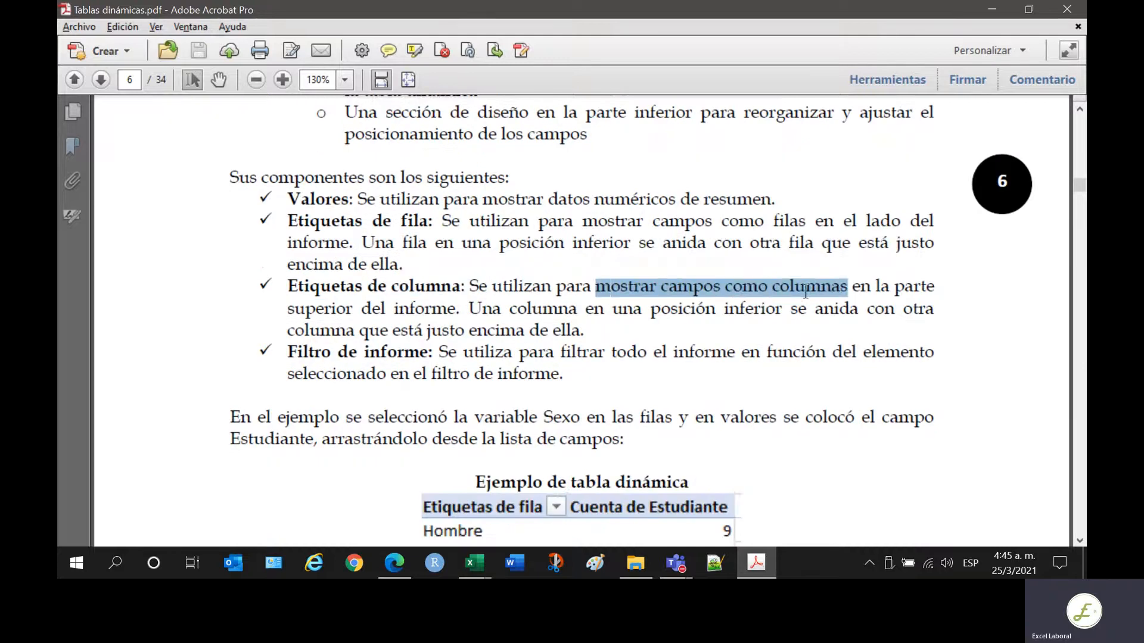
pyautogui.moveTo(415, 314); pyautogui.dragTo(354, 319)
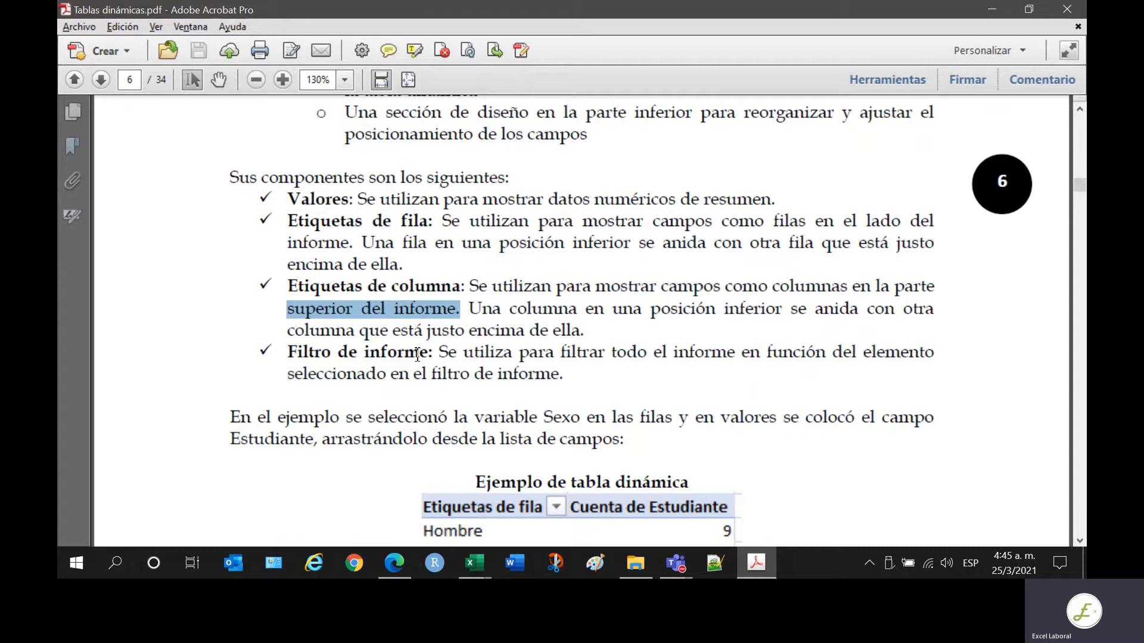
# - Read the Filtro de informe definition and the page 6 example that places Sexo in the rows and Estudiante in the values
pyautogui.moveTo(433, 354); pyautogui.dragTo(287, 354)
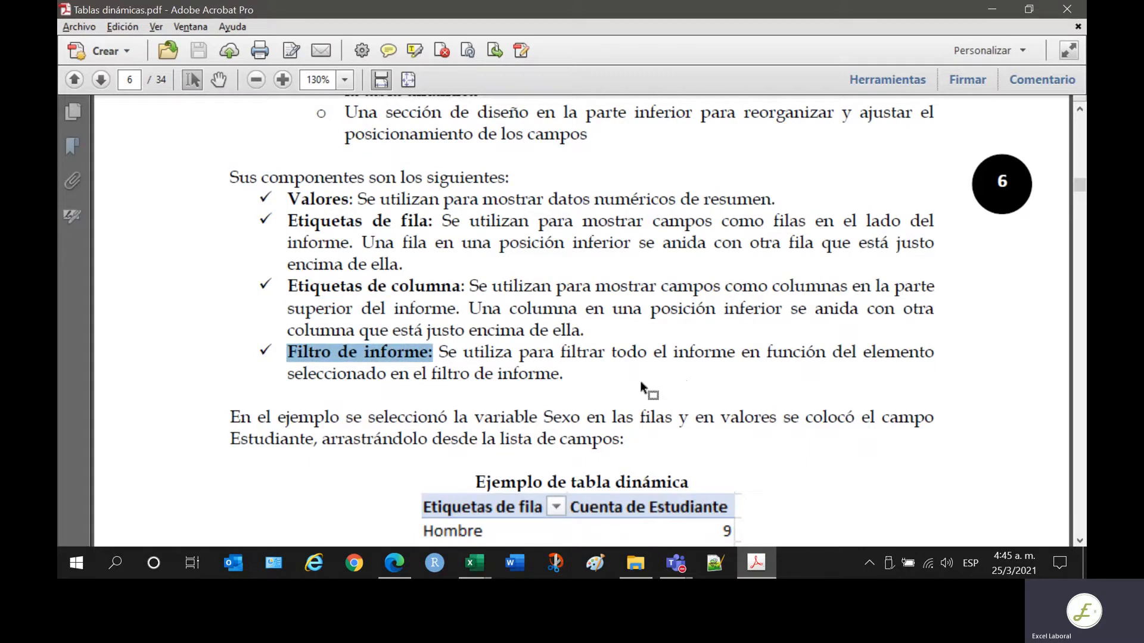
pyautogui.moveTo(564, 375); pyautogui.dragTo(602, 350)
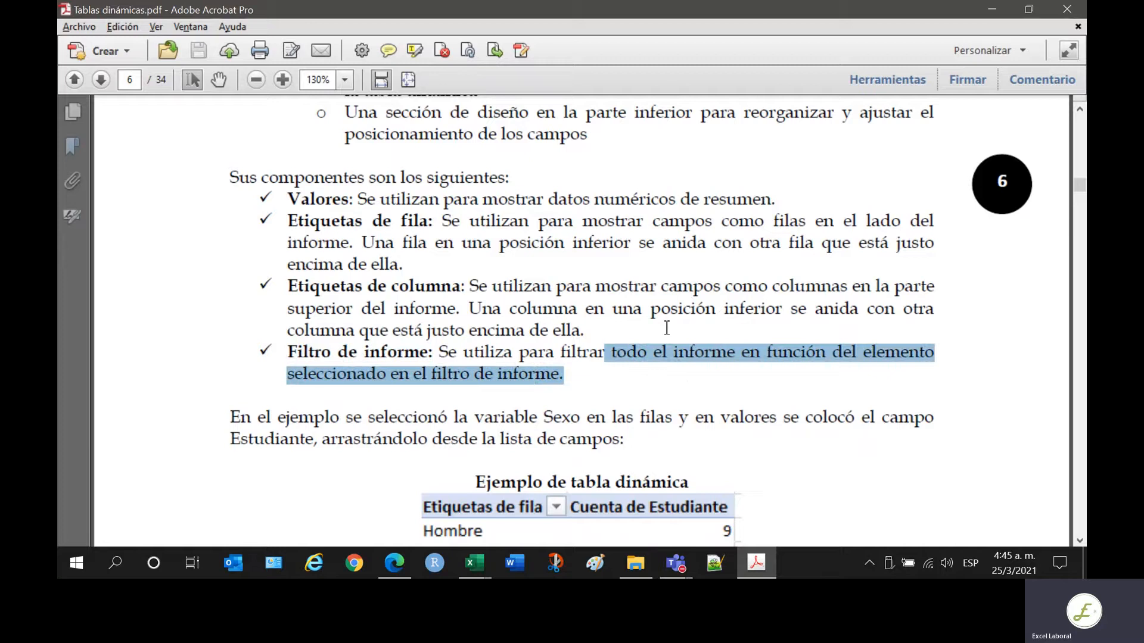
pyautogui.scroll(-3, 667, 326)
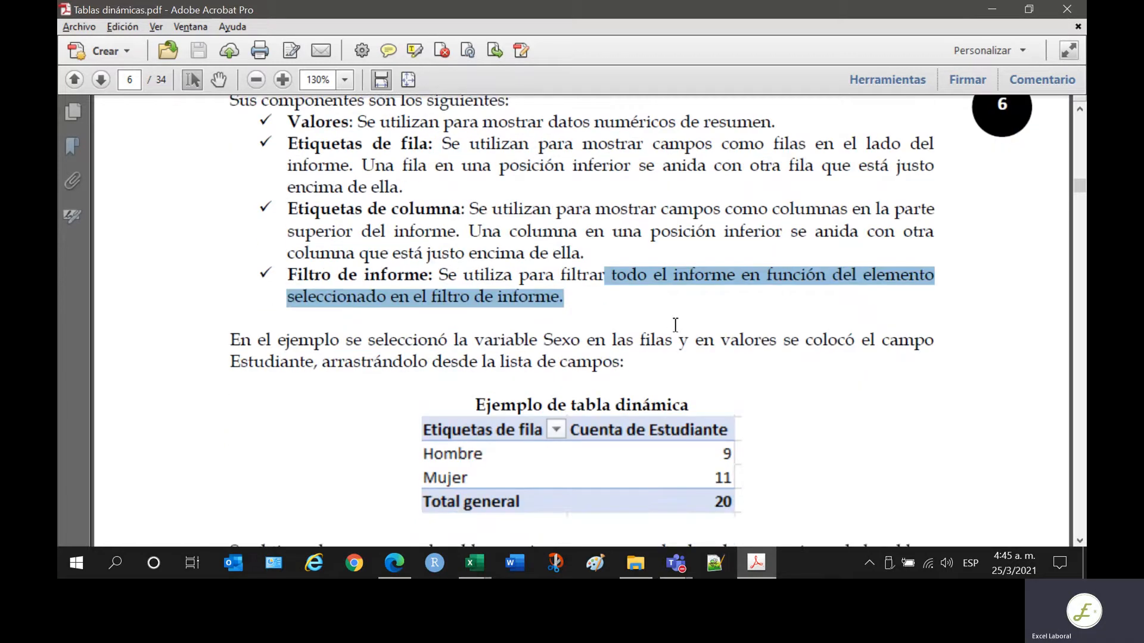
pyautogui.scroll(-3, 632, 338)
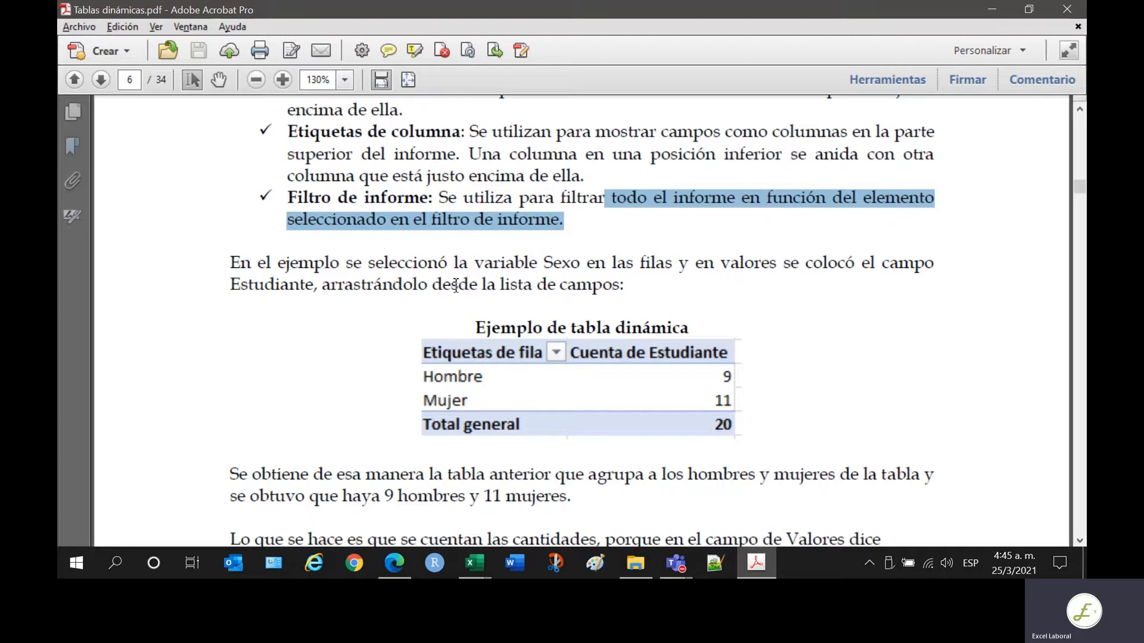
pyautogui.moveTo(524, 262); pyautogui.dragTo(578, 255)
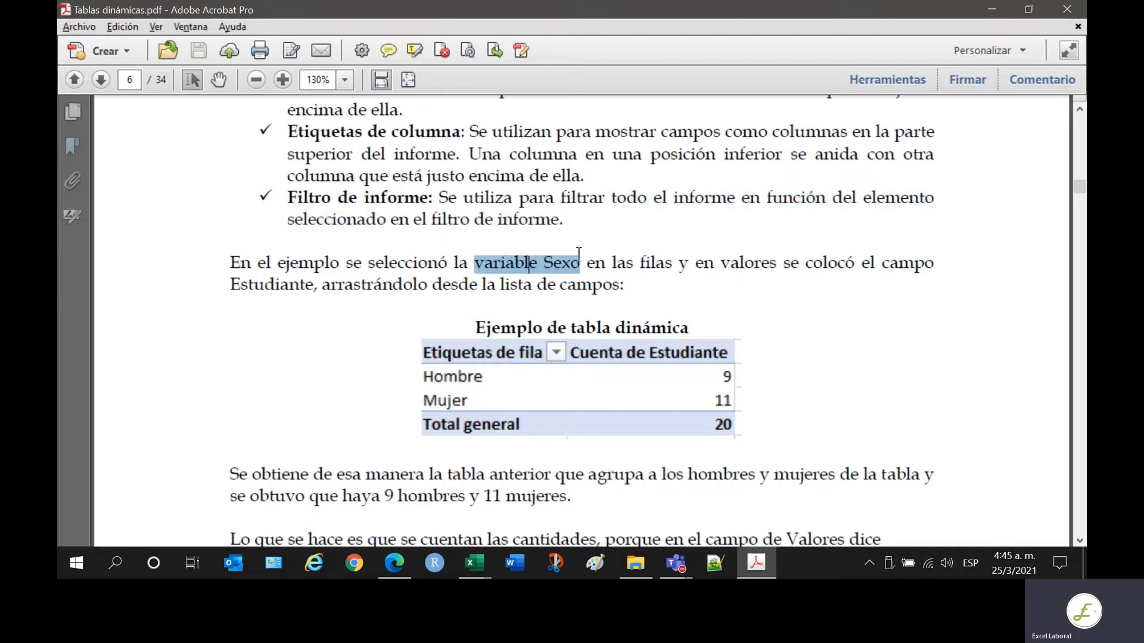
pyautogui.click(679, 277)
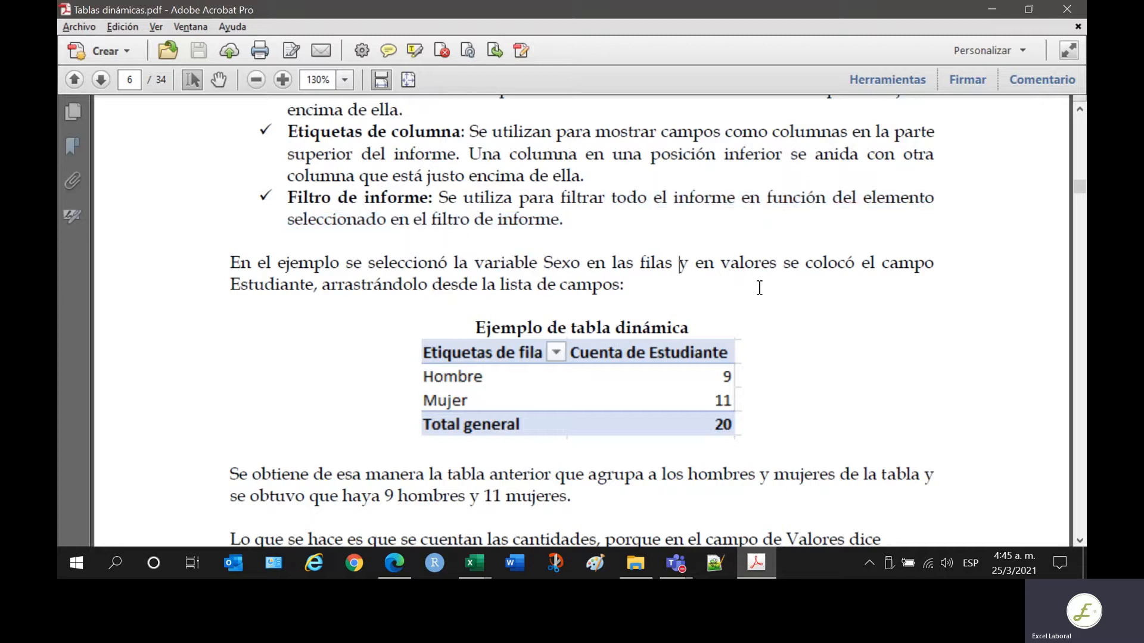
pyautogui.click(299, 292)
pyautogui.moveTo(770, 265); pyautogui.dragTo(720, 265)
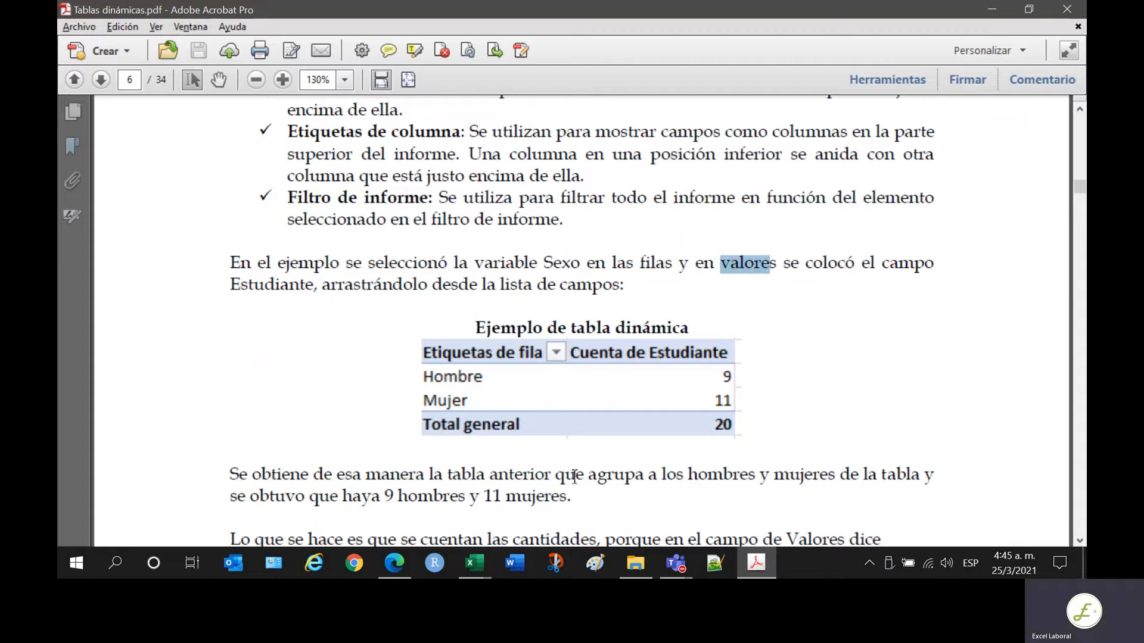
# - Switch to TD_Clases_2021 in Excel and place Sexo in Filas and Estudiante in Columnas, moving Estudiante on to Valores
pyautogui.click(474, 563)
pyautogui.click(519, 507)
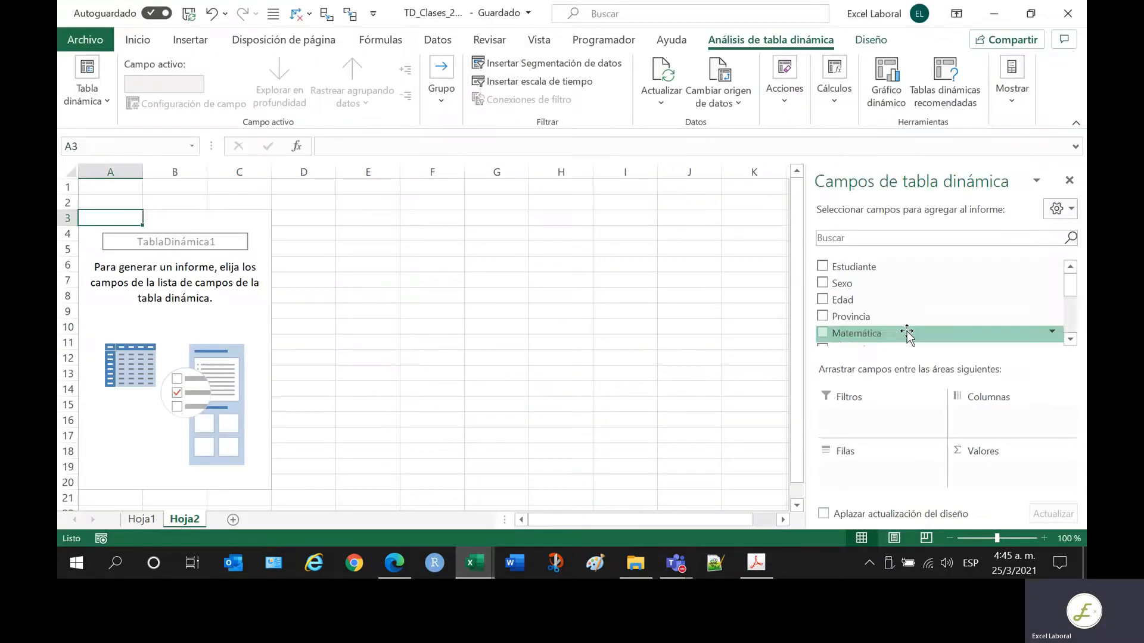
pyautogui.moveTo(840, 287); pyautogui.dragTo(868, 474)
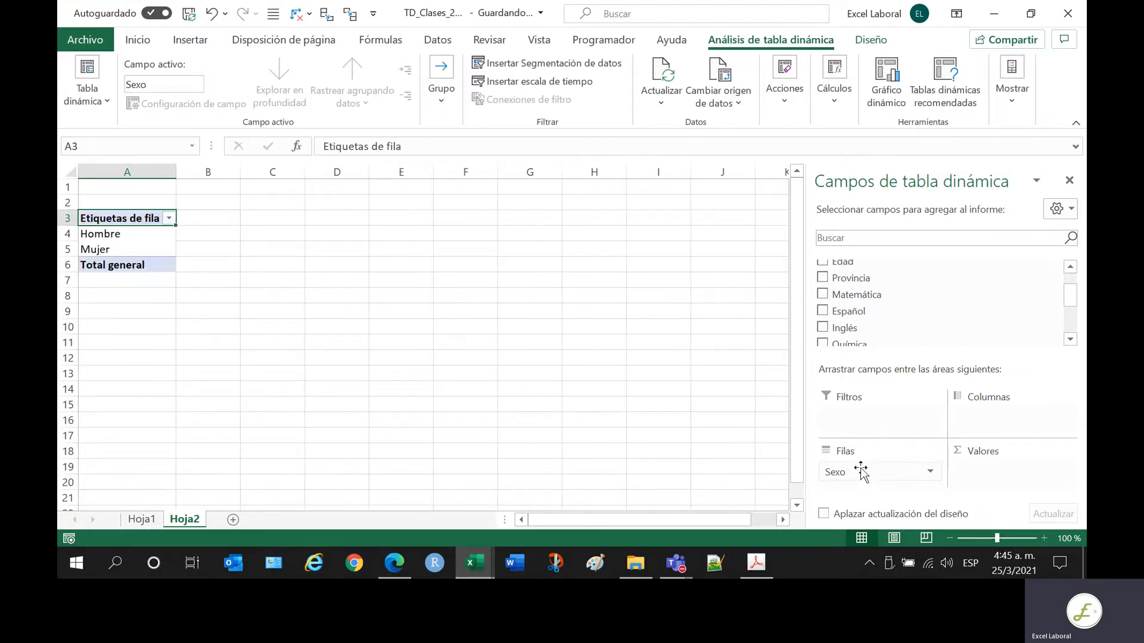
pyautogui.scroll(1, 870, 313)
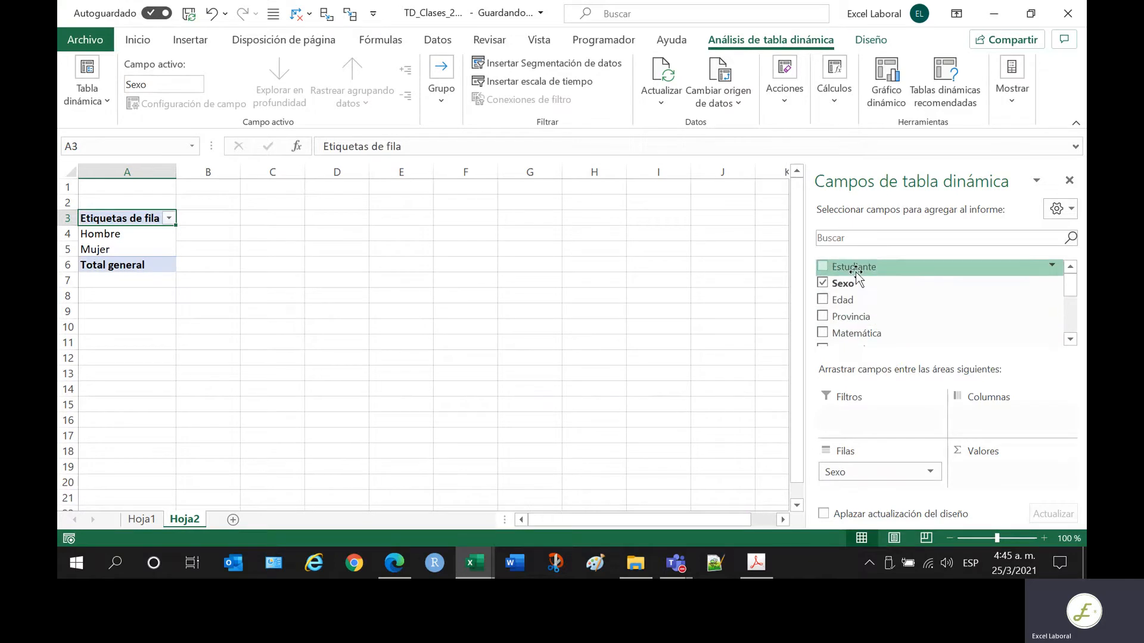
pyautogui.moveTo(857, 275); pyautogui.dragTo(992, 420)
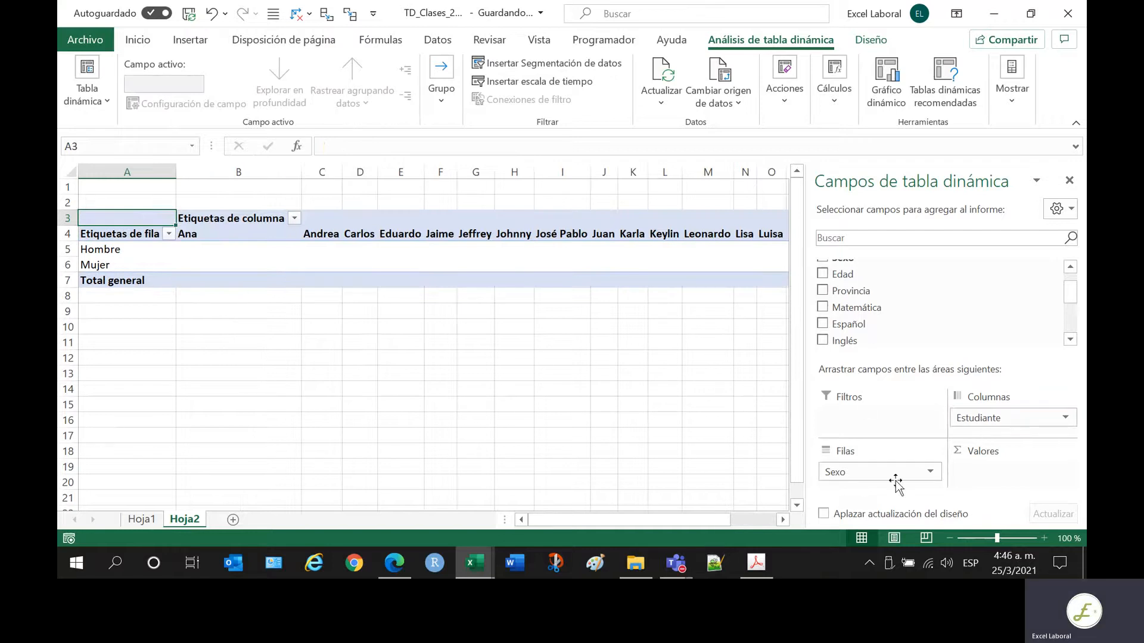
pyautogui.moveTo(988, 418); pyautogui.dragTo(992, 469)
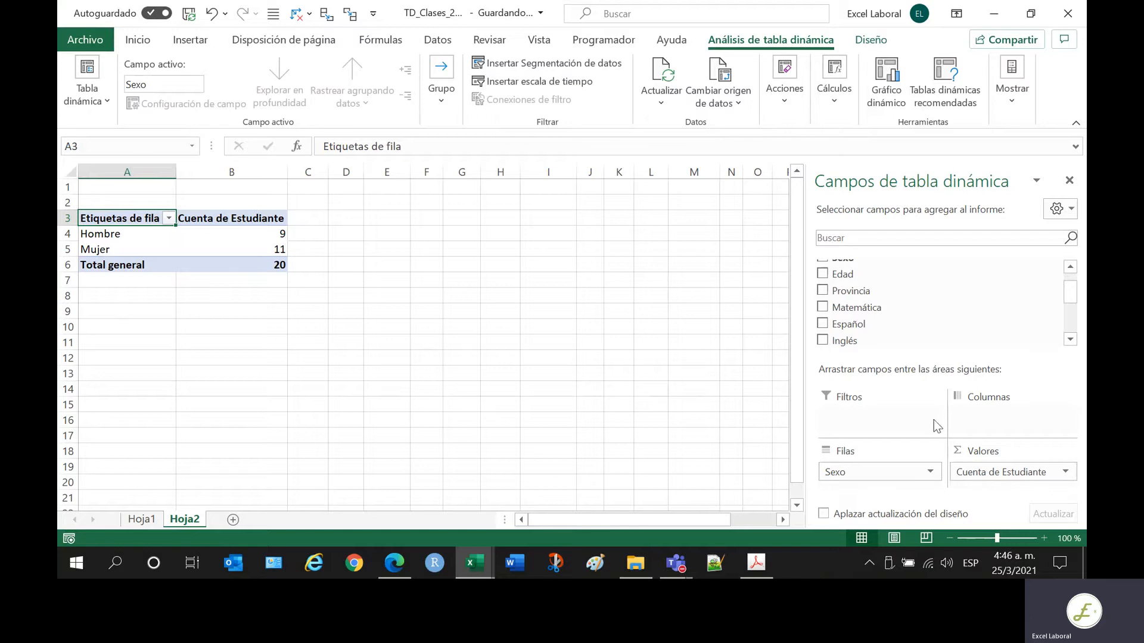
# - Remove the Sexo and Estudiante fields from the pivot table
pyautogui.scroll(2, 883, 332)
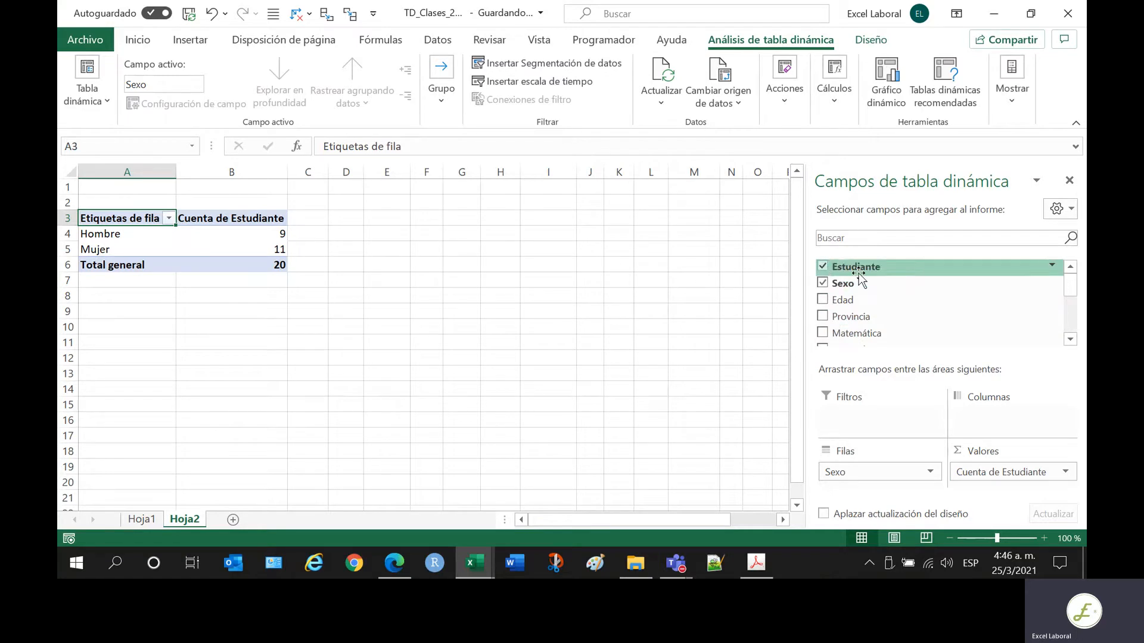
pyautogui.click(822, 283)
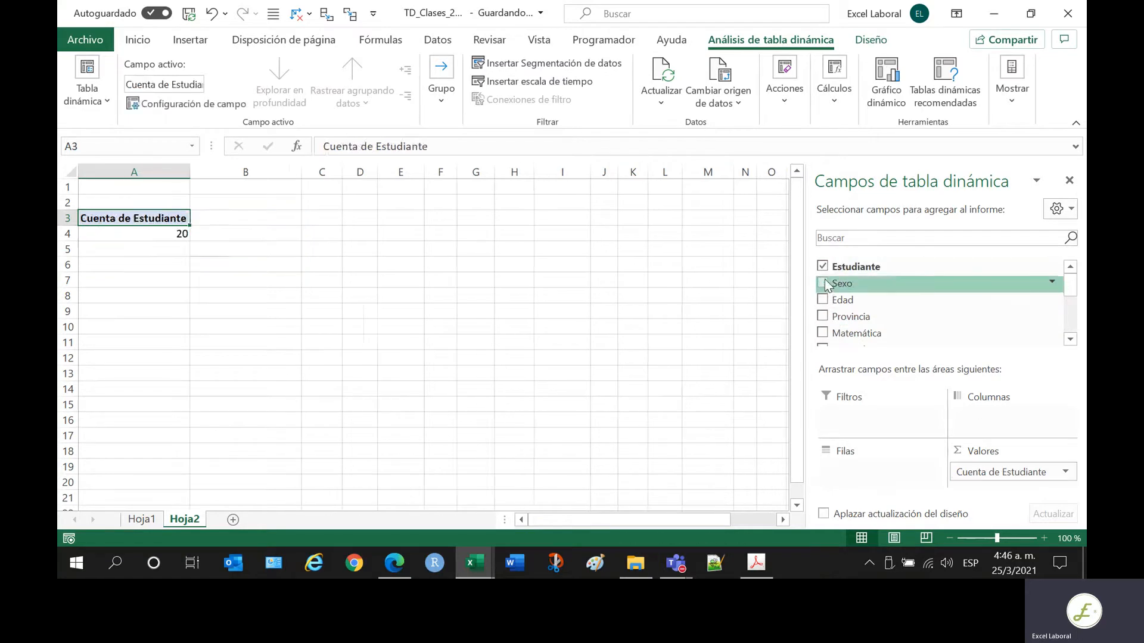
pyautogui.click(823, 266)
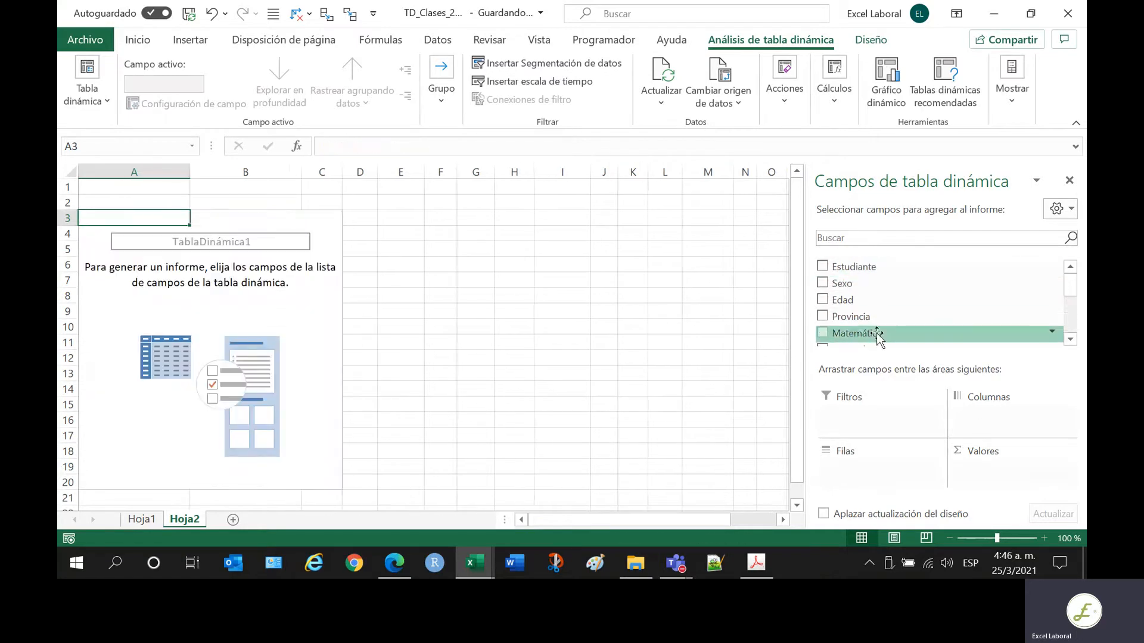
# - Add Estudiante and Sexo to the pivot table, and move Estudiante from Filas to Valores so students are counted by sex
pyautogui.click(822, 267)
pyautogui.click(823, 283)
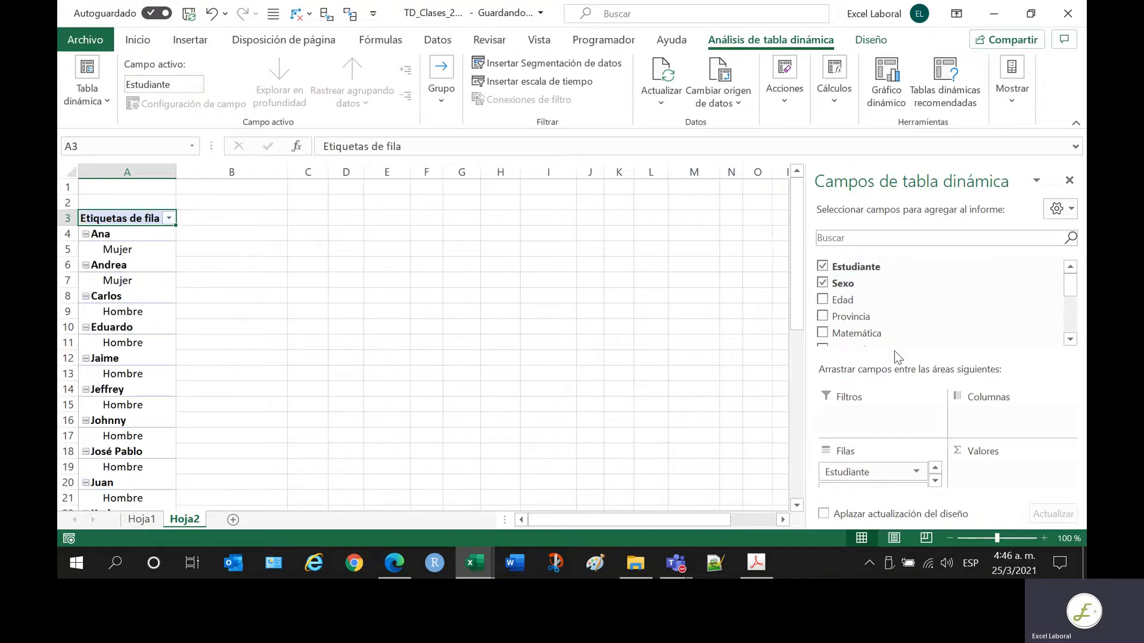
pyautogui.scroll(-1, 914, 471)
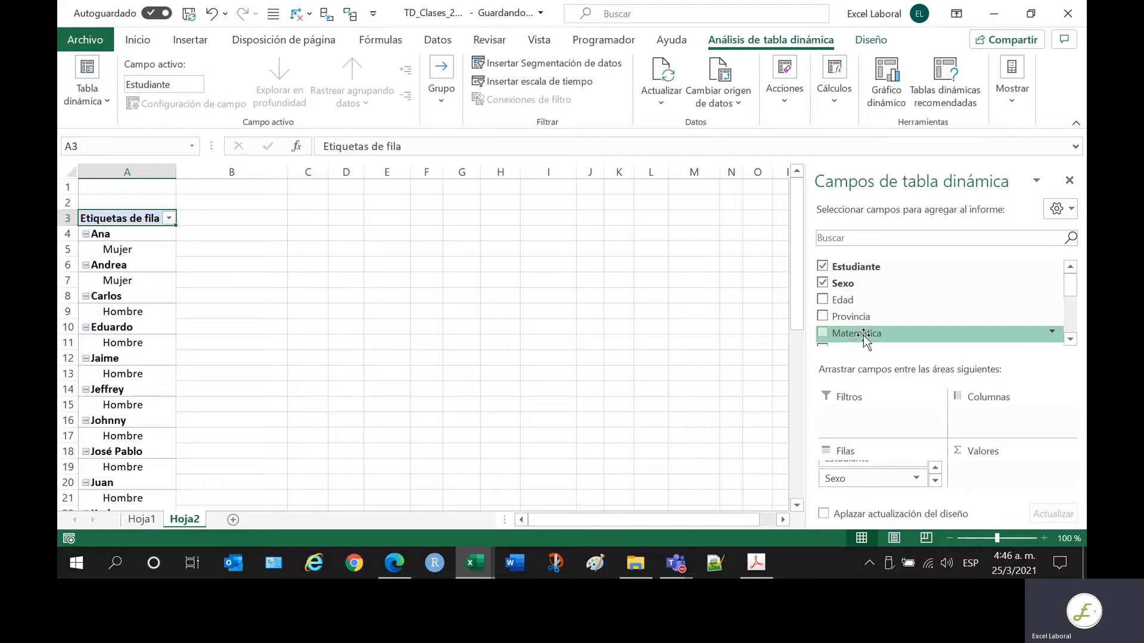
pyautogui.scroll(1, 899, 475)
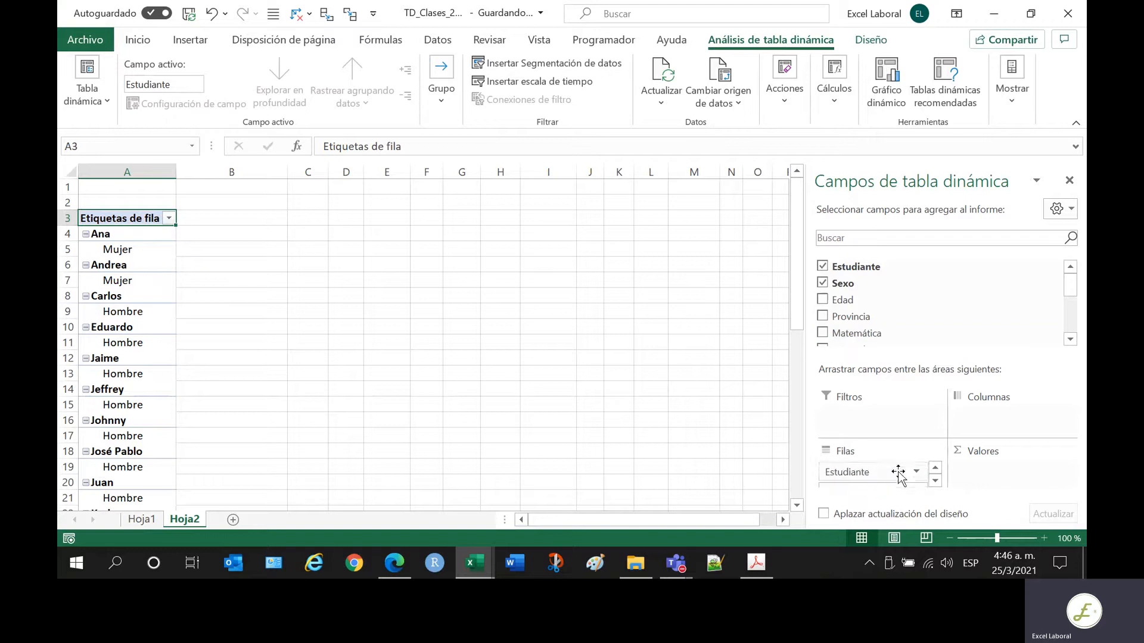
pyautogui.click(860, 477)
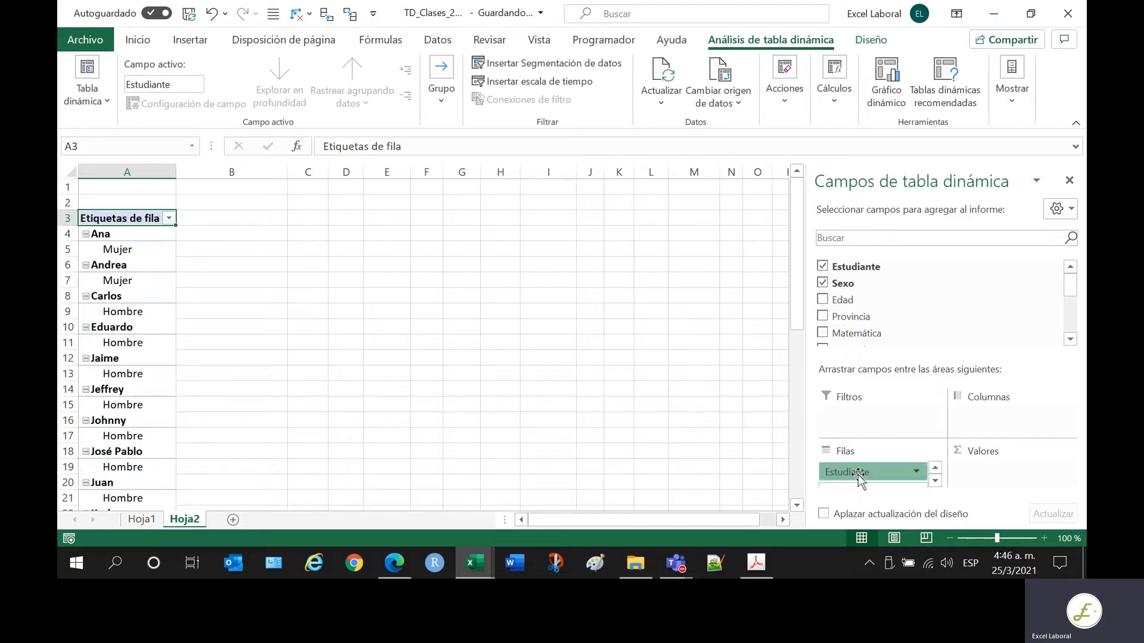
pyautogui.moveTo(859, 476); pyautogui.dragTo(998, 473)
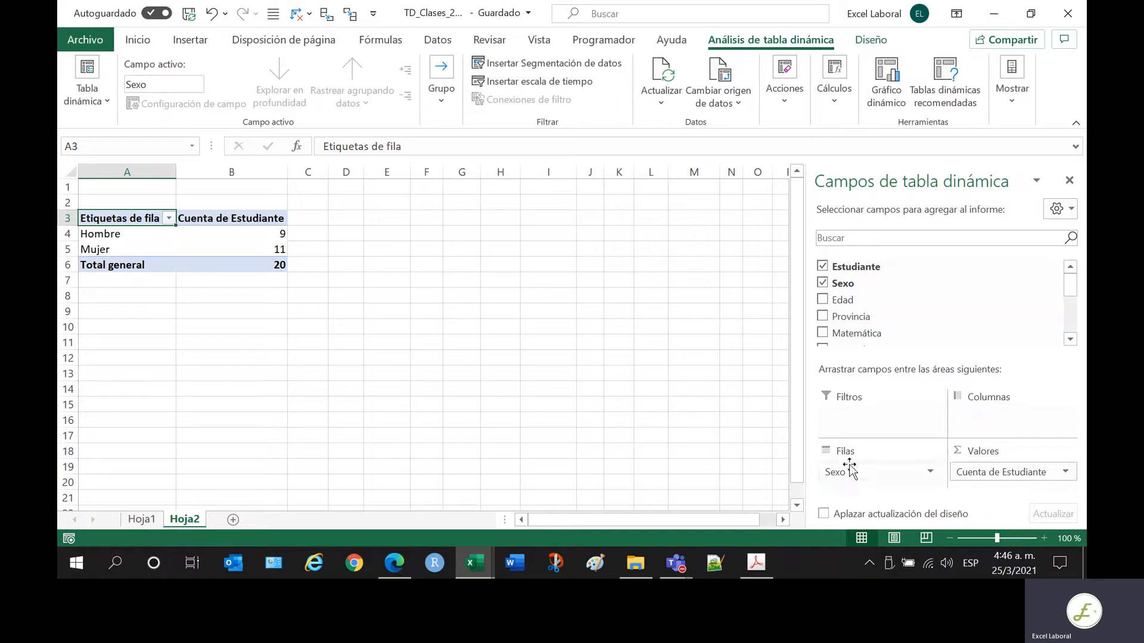
# - Compare the pivot table with the manual's page 6 example in Acrobat, and return to TD_Clases_2021 in Excel
pyautogui.click(756, 563)
pyautogui.scroll(-1, 732, 513)
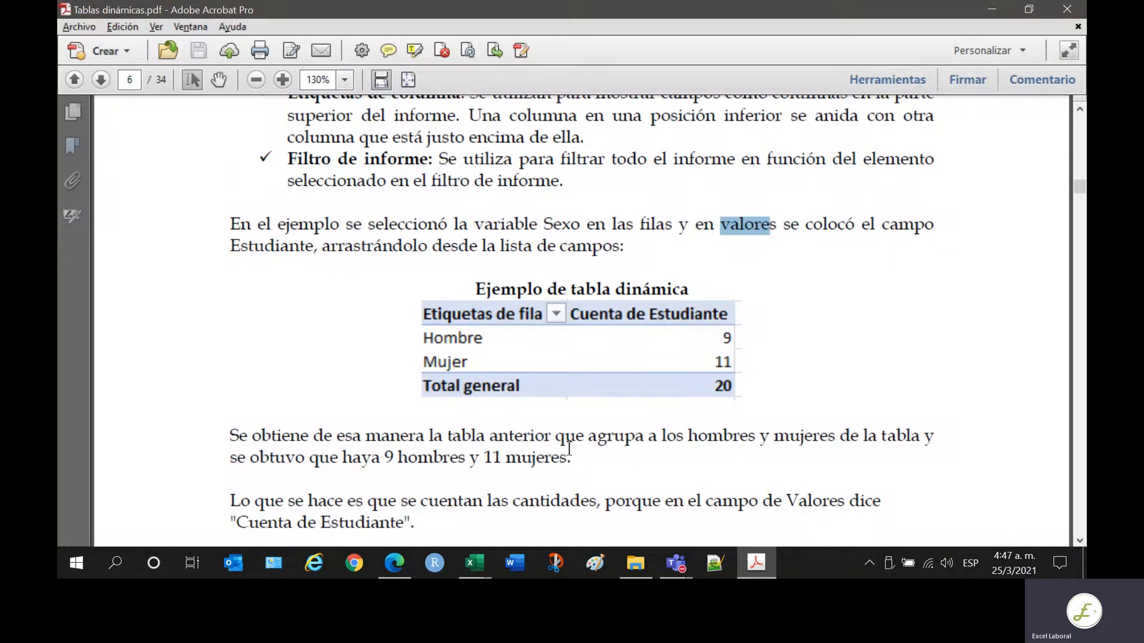
pyautogui.click(474, 562)
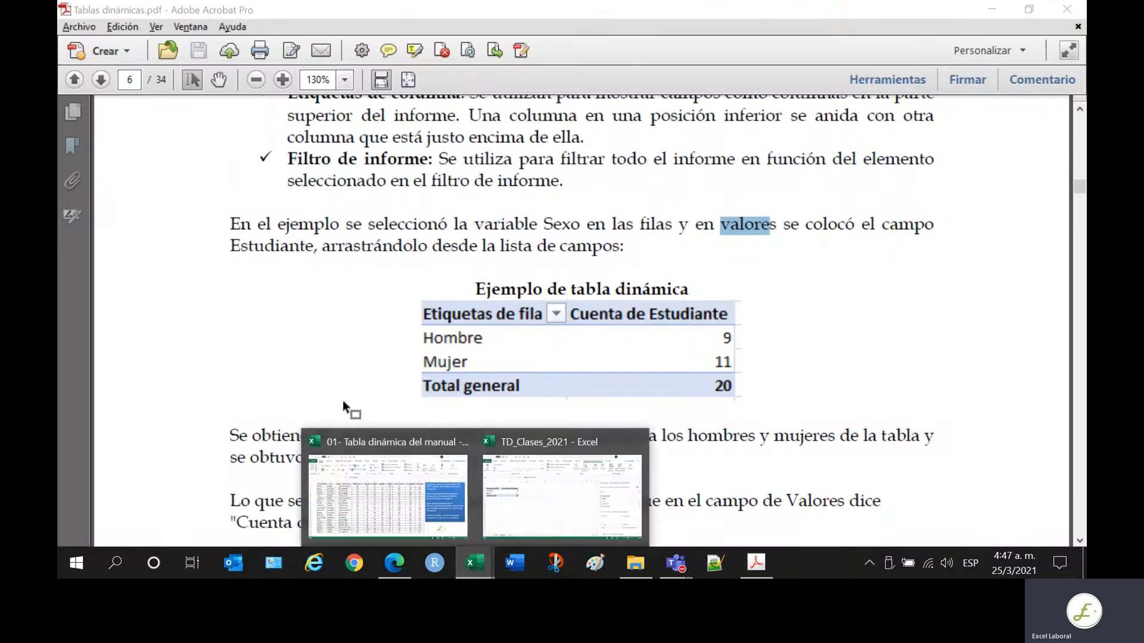
pyautogui.click(494, 473)
# - Bring up the workbook 01- Tabla dinámica del manual and close it, returning to TD_Clases_2021
pyautogui.click(481, 563)
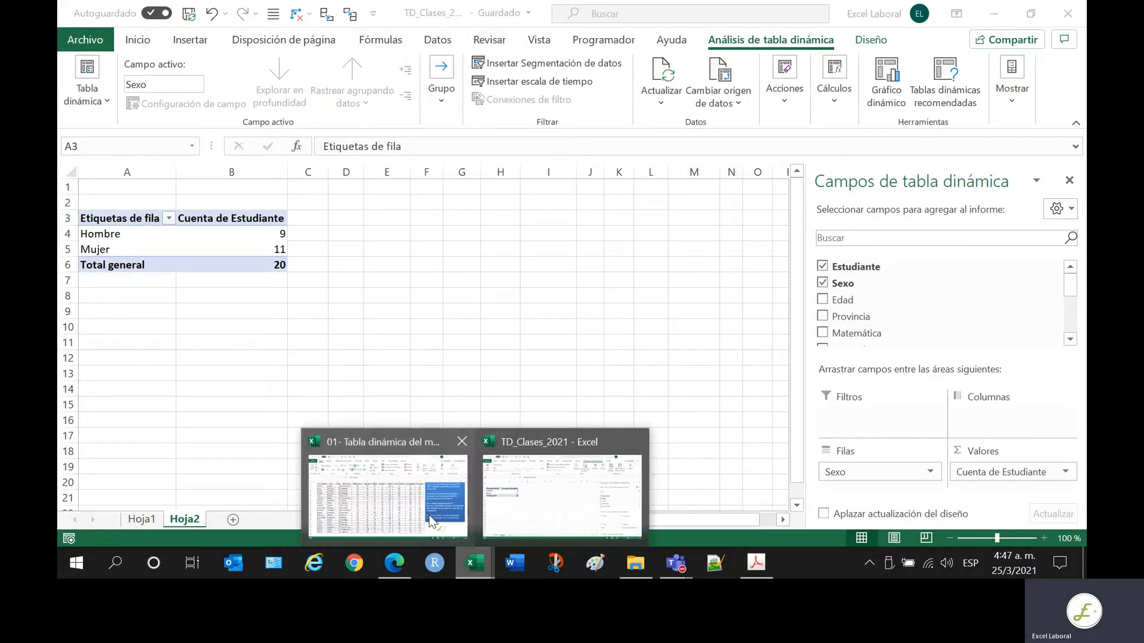
pyautogui.click(432, 522)
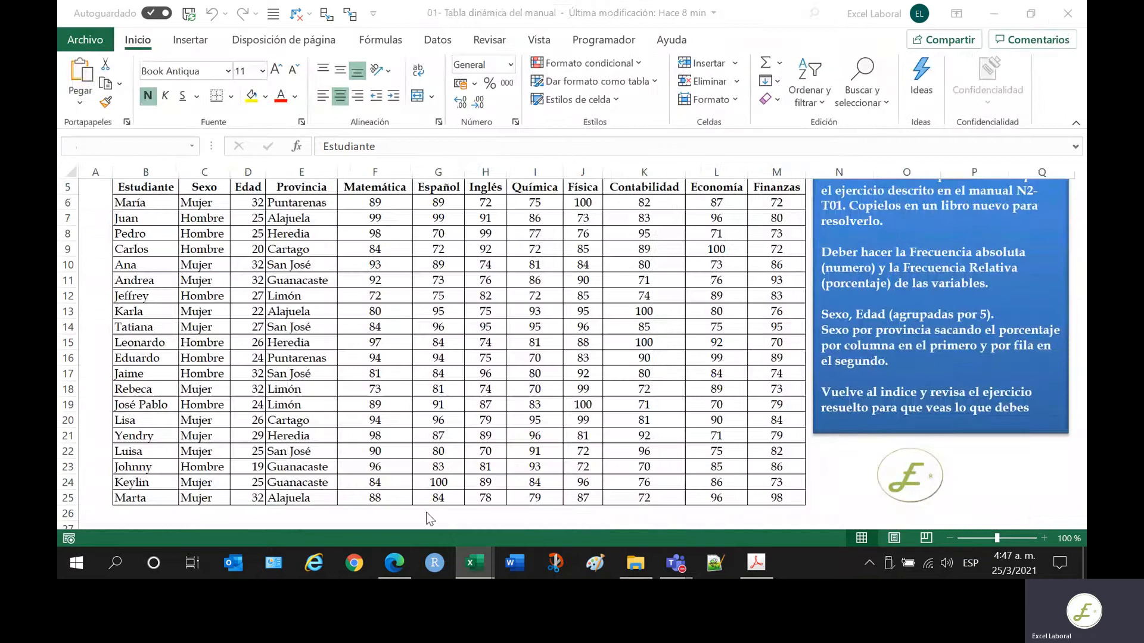
pyautogui.click(1068, 13)
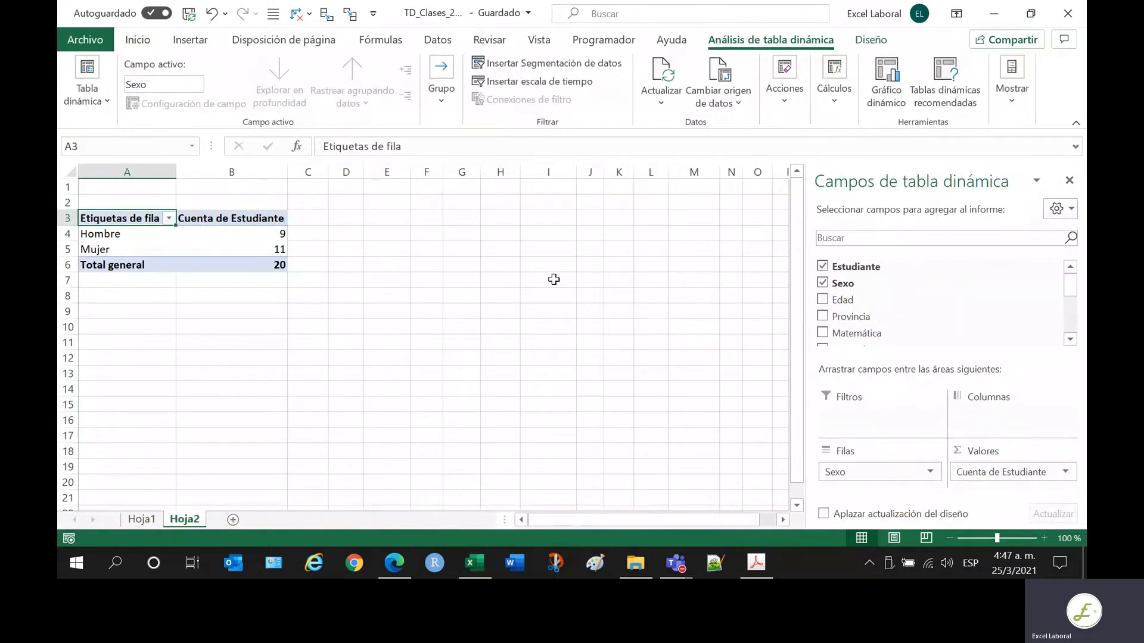
# - Zoom Hoja2 to 130 % and select cells inside and outside the pivot table to show and hide its field list
pyautogui.click(280, 328)
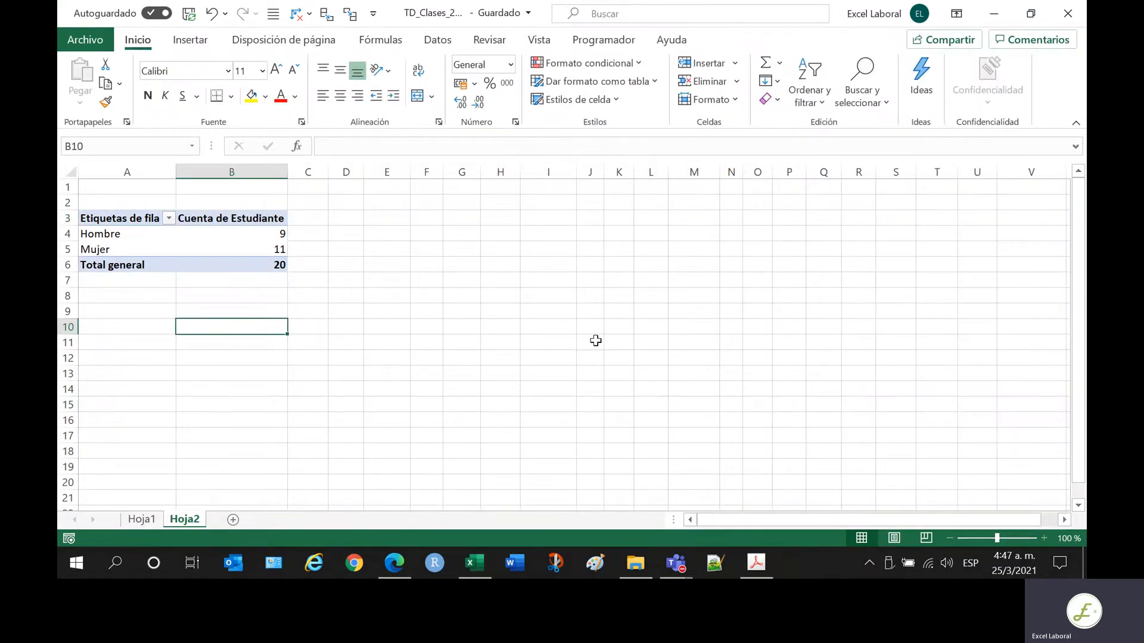
pyautogui.click(1043, 538)
pyautogui.click(1044, 537)
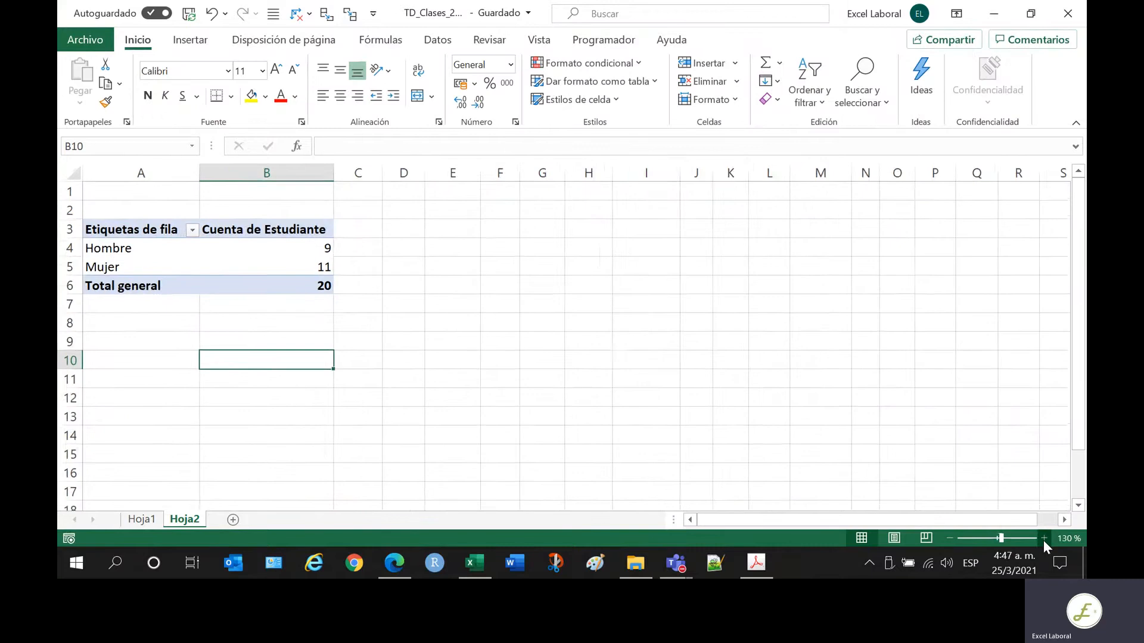
pyautogui.click(1044, 538)
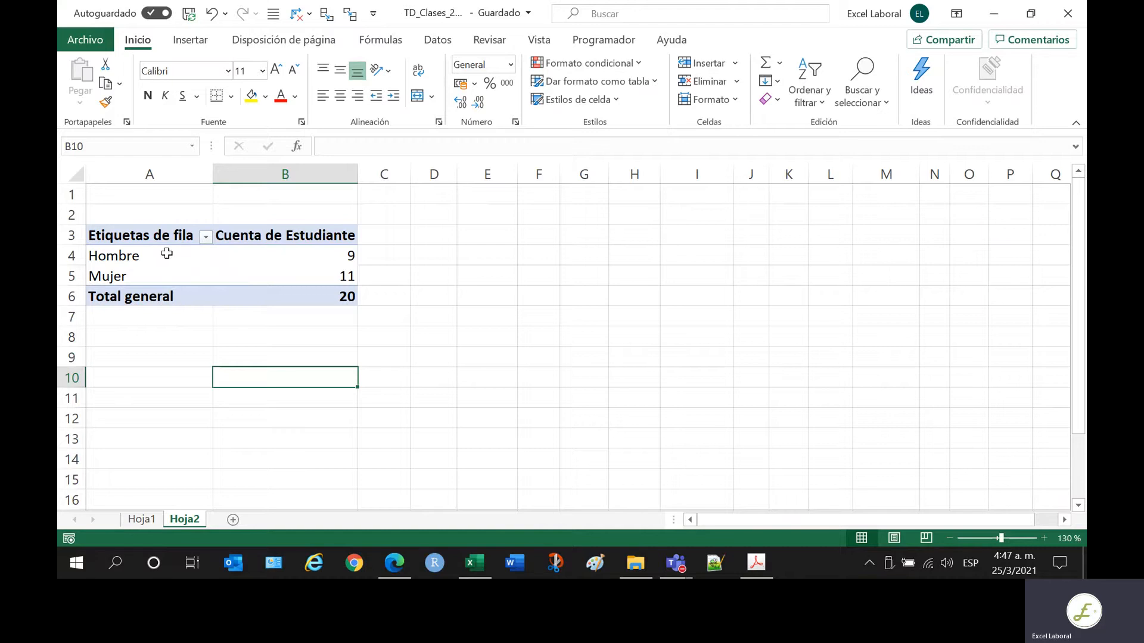
pyautogui.click(151, 235)
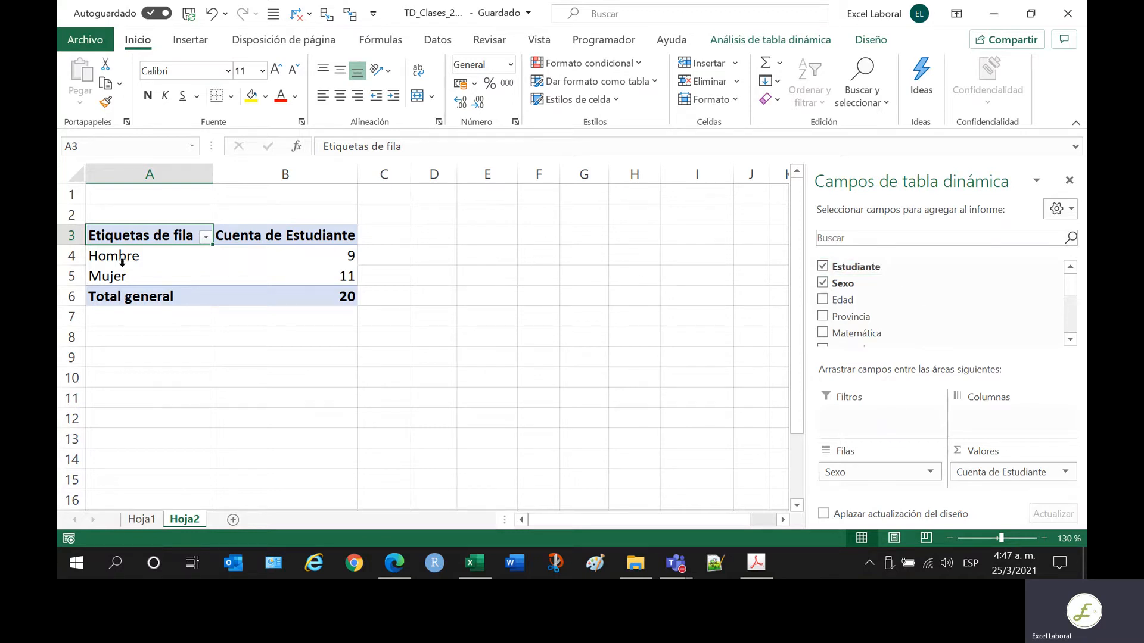
pyautogui.click(466, 255)
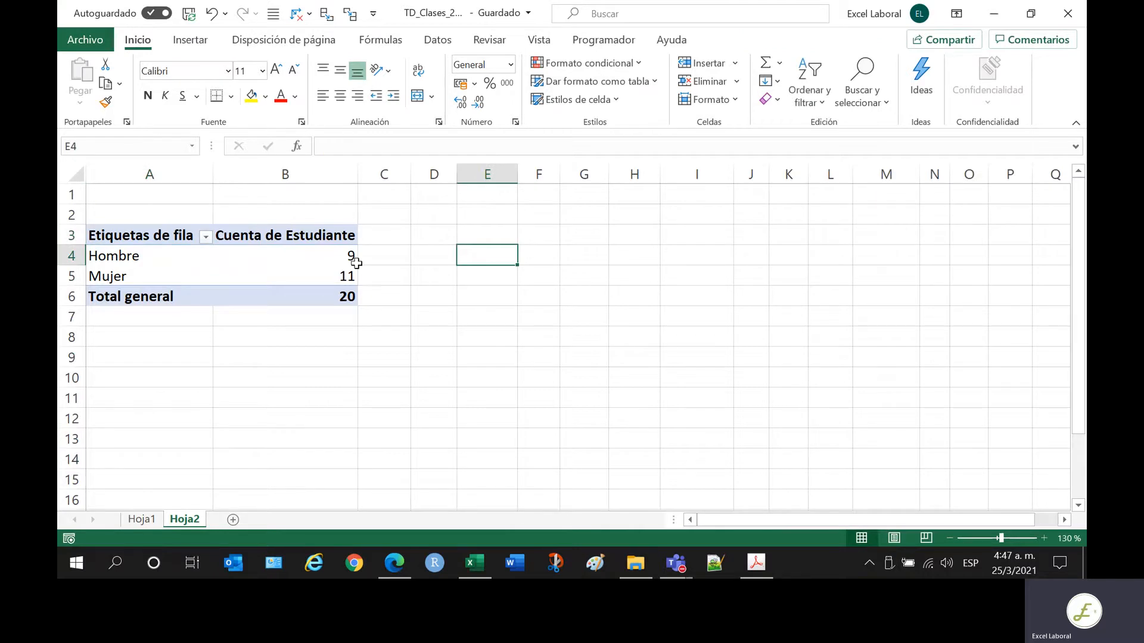
pyautogui.click(152, 253)
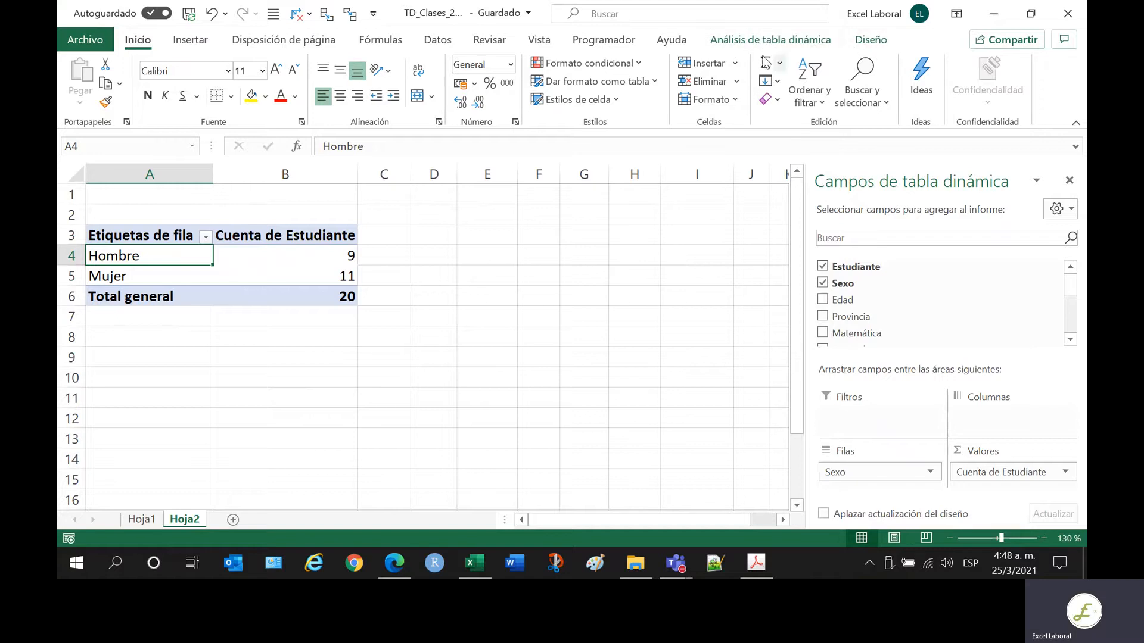
# - Look through the pivot table's analysis and design tools, and deselect the table by selecting cell B9
pyautogui.click(761, 42)
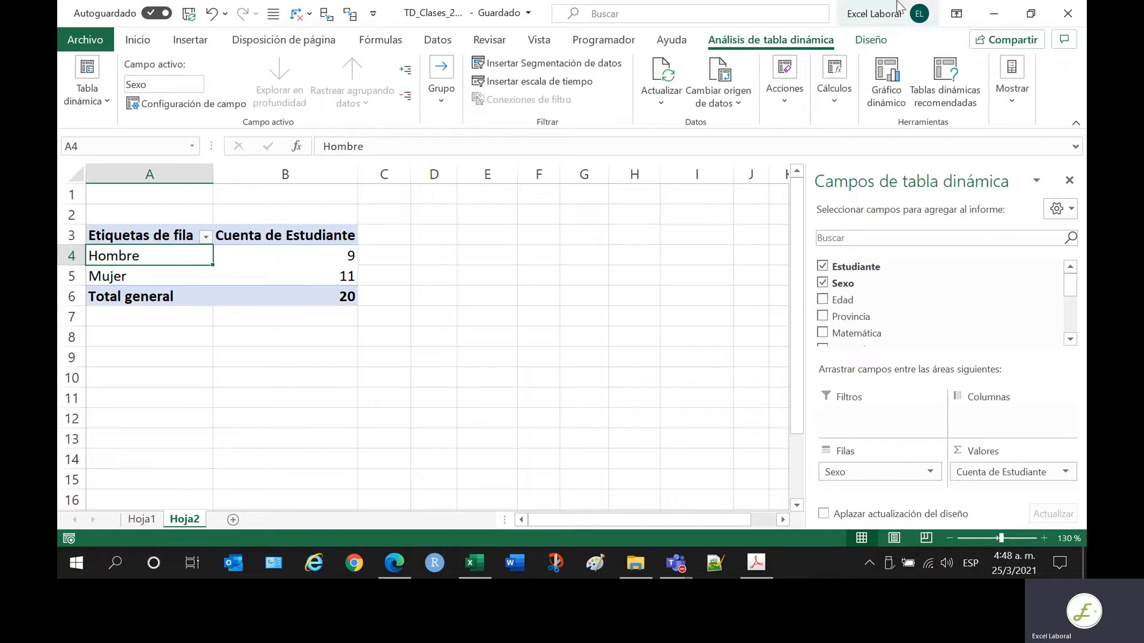
pyautogui.click(872, 40)
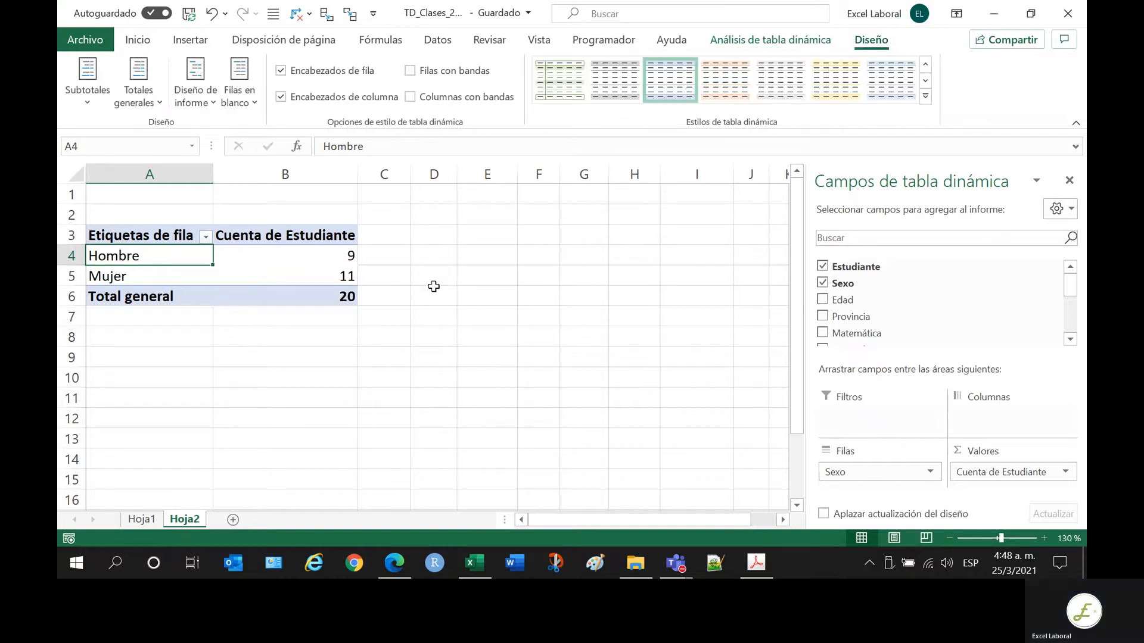
pyautogui.click(770, 40)
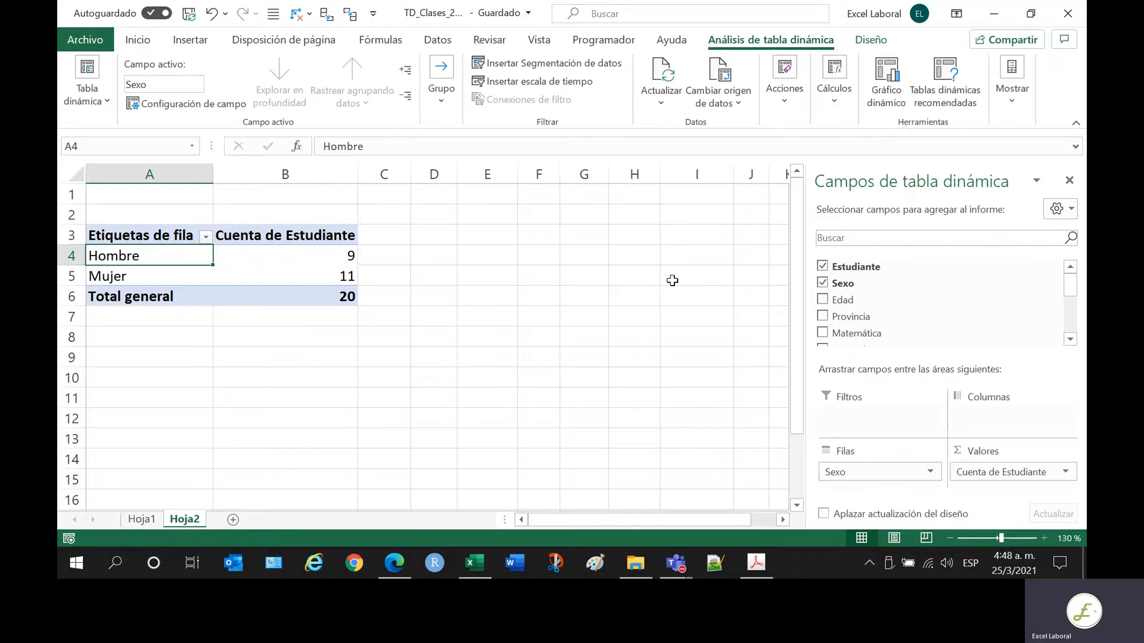
pyautogui.click(271, 367)
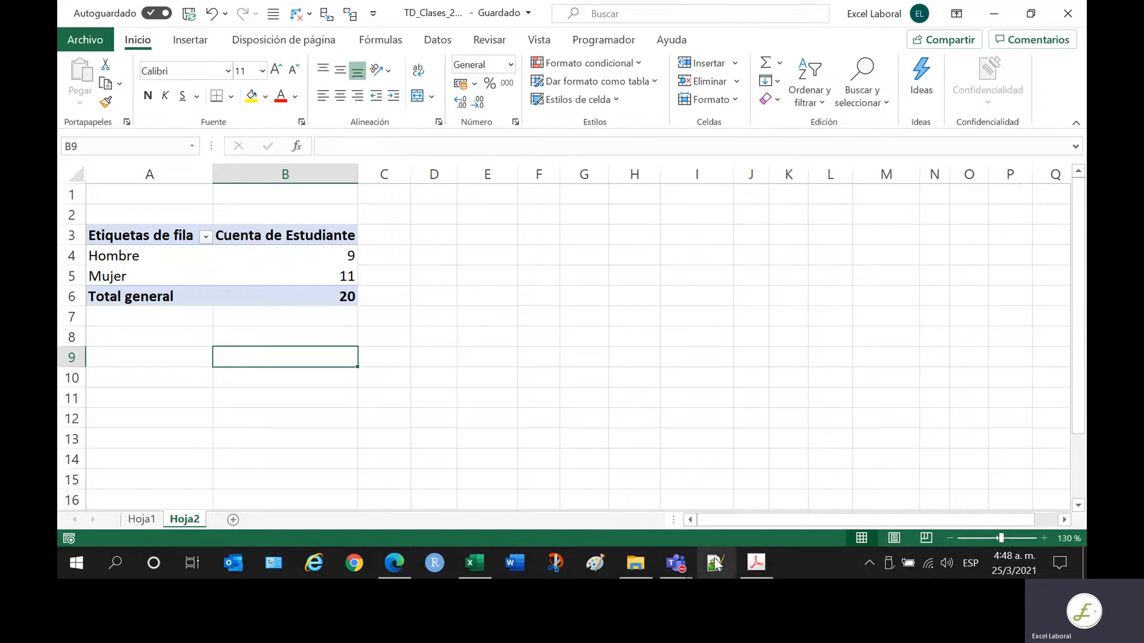
# - Check the manual's page 6 example in Acrobat, and select the pivot table's row header and count cells B4:B6 in Excel
pyautogui.click(756, 563)
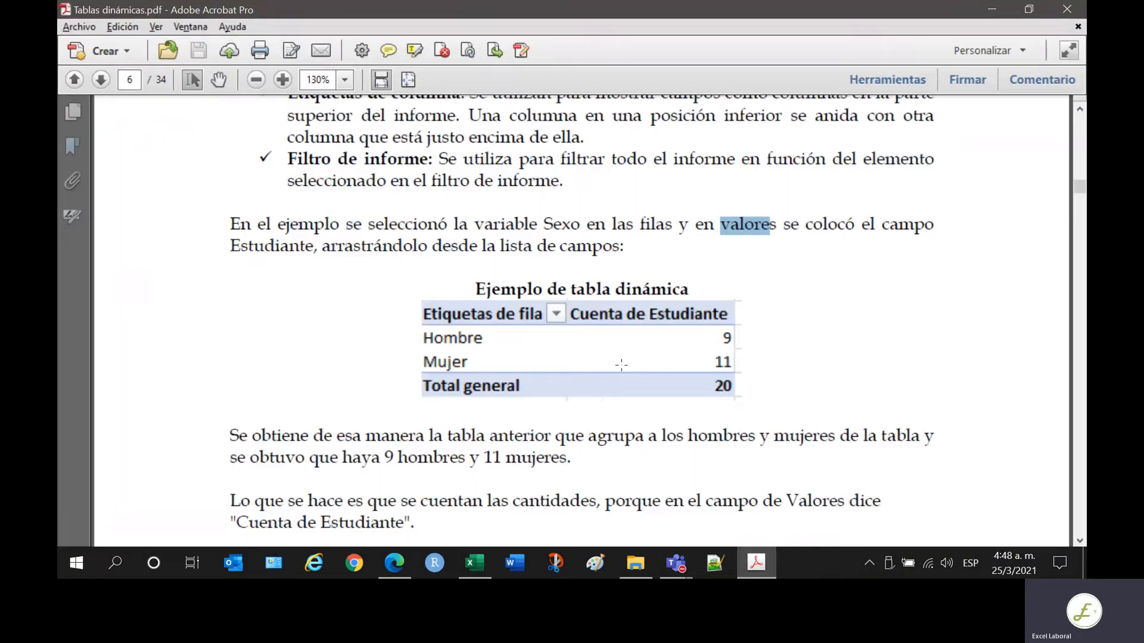
pyautogui.scroll(-3, 621, 364)
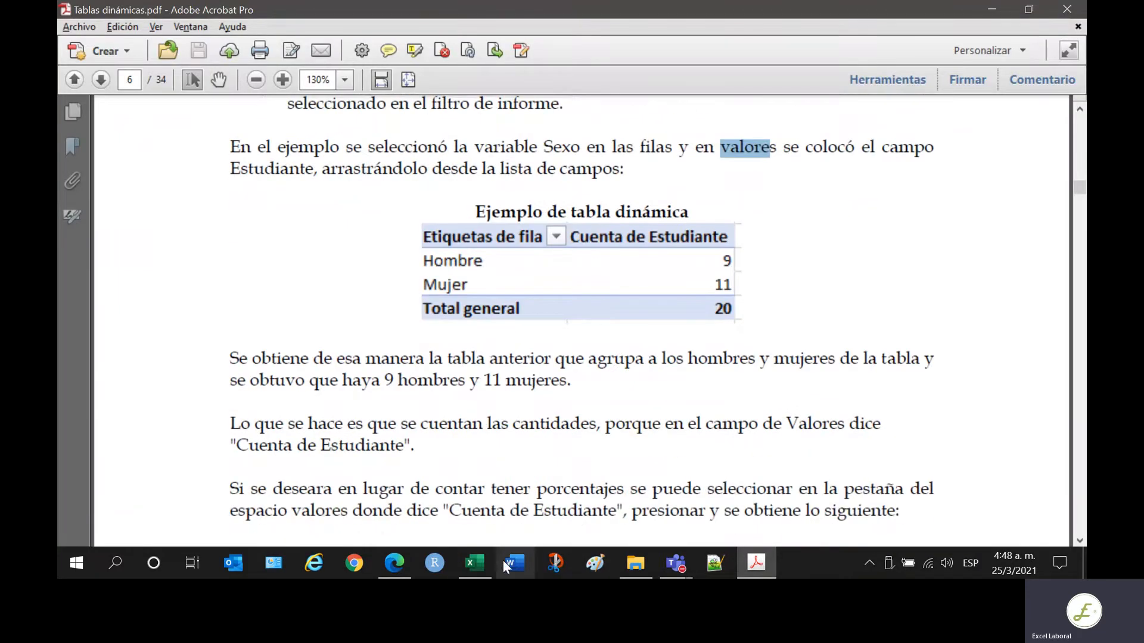
pyautogui.click(475, 562)
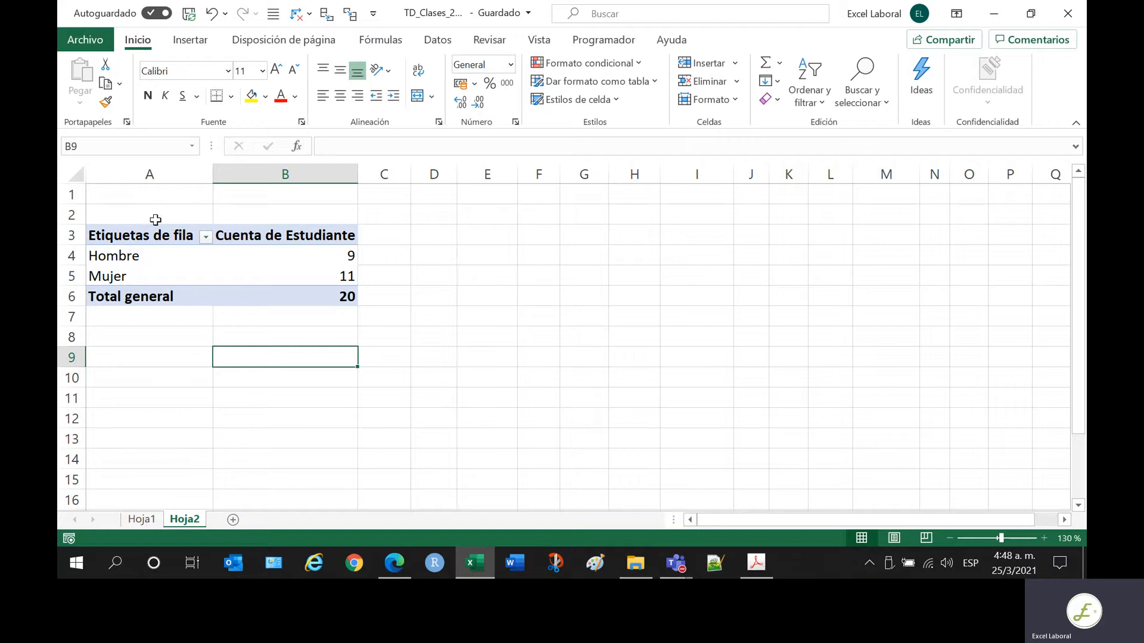
pyautogui.click(156, 239)
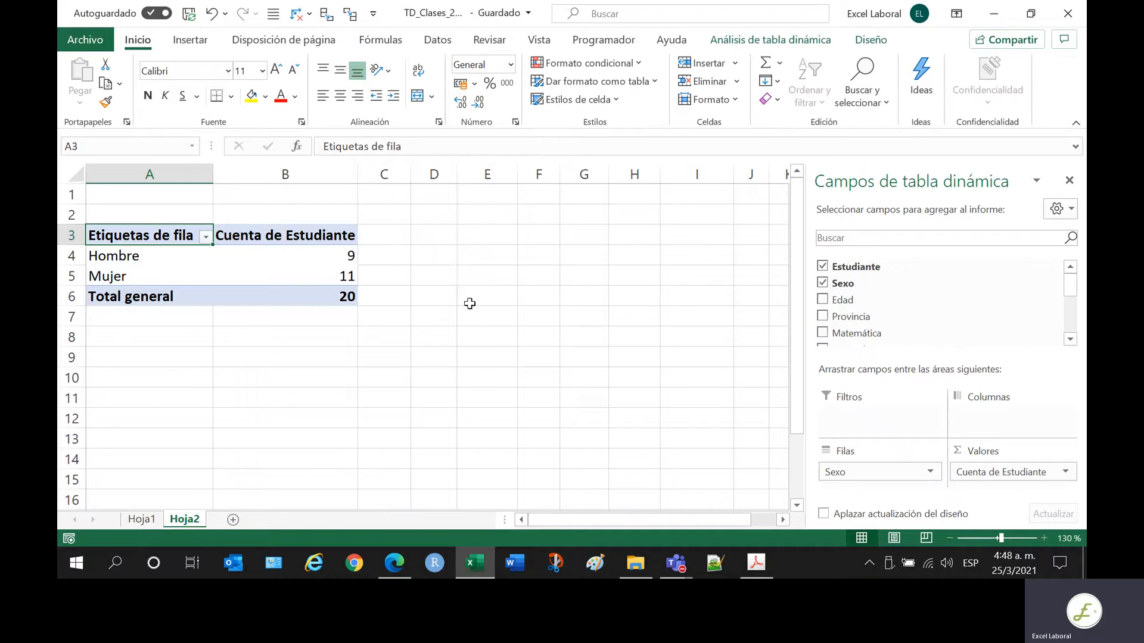
pyautogui.moveTo(299, 255); pyautogui.dragTo(299, 292)
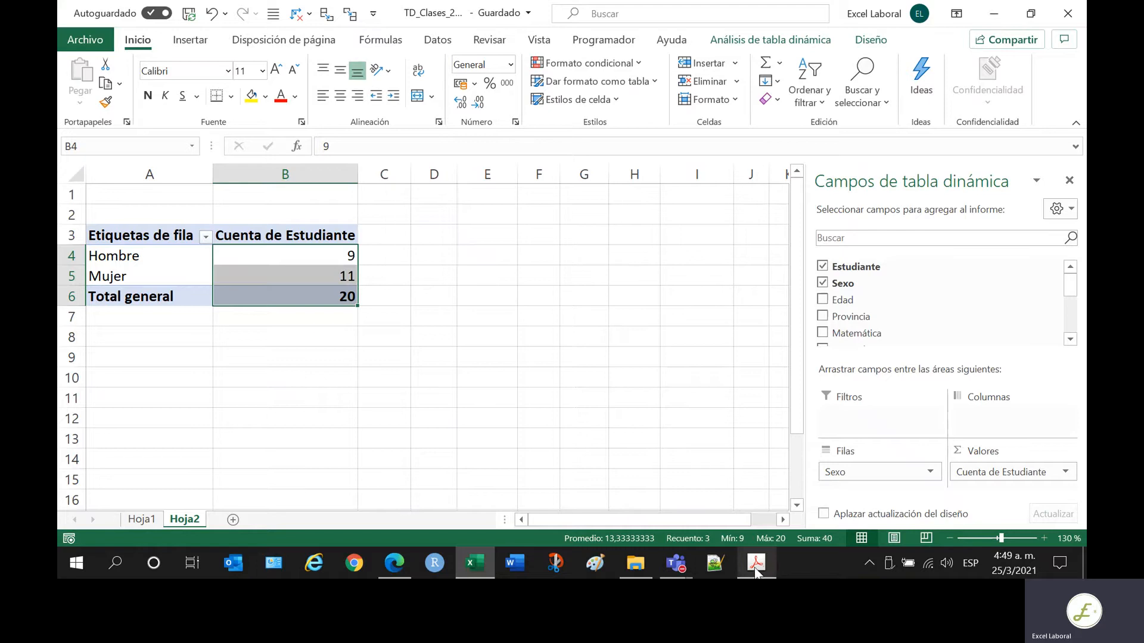
# - Switch to Acrobat and read the manual's explanation of the men and women counts, highlighting its key phrases
pyautogui.click(755, 563)
pyautogui.scroll(-3, 714, 424)
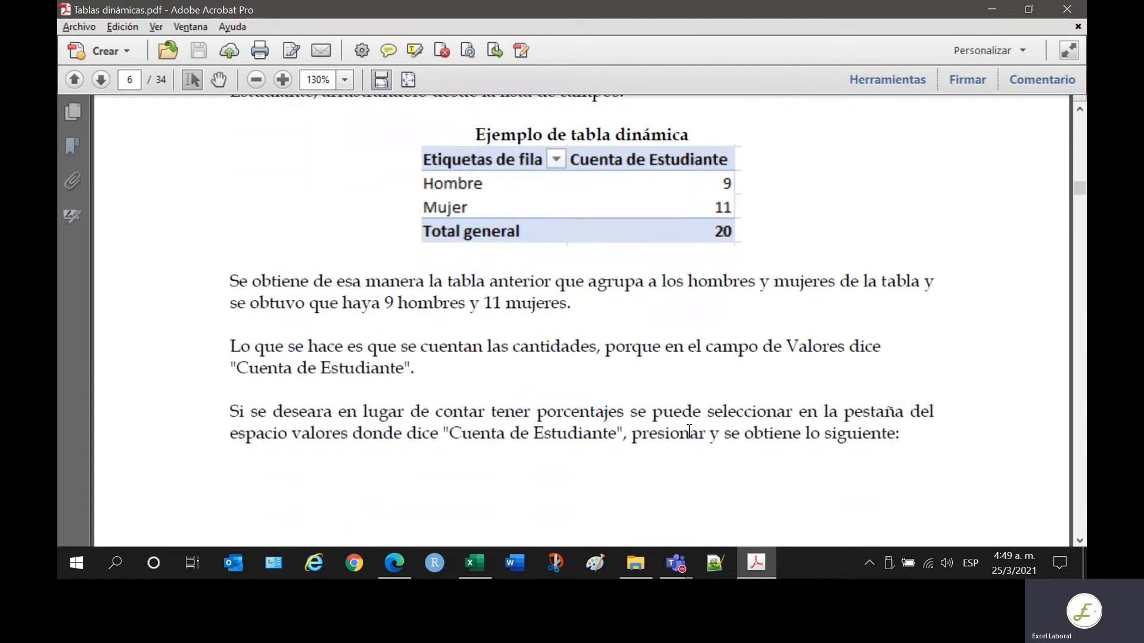
pyautogui.moveTo(252, 283); pyautogui.dragTo(779, 302)
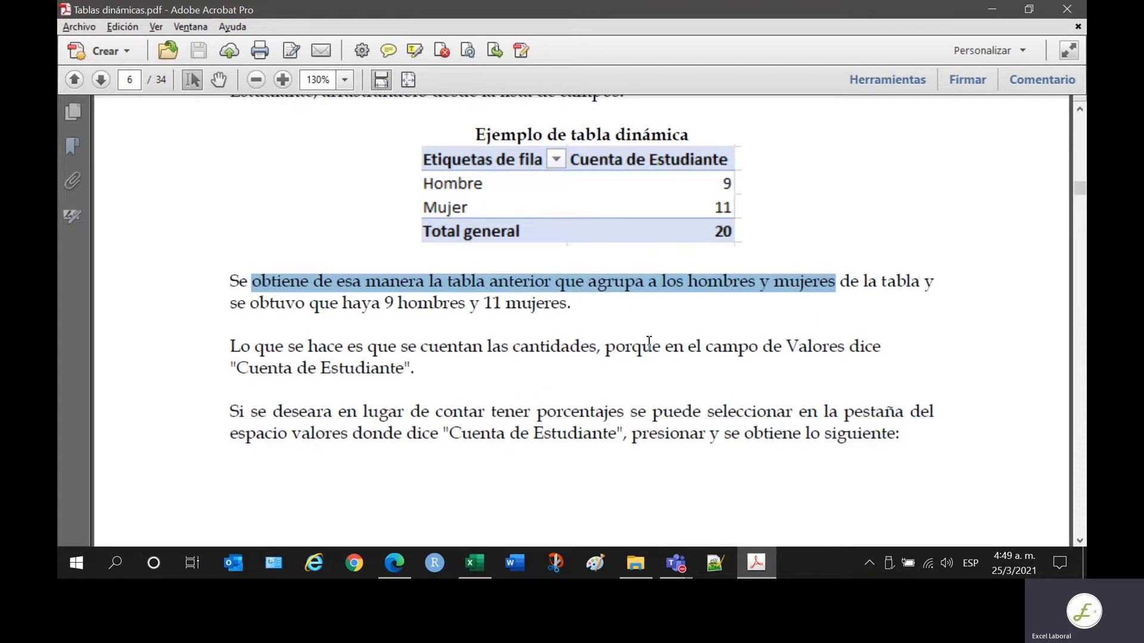
pyautogui.moveTo(362, 302); pyautogui.dragTo(541, 293)
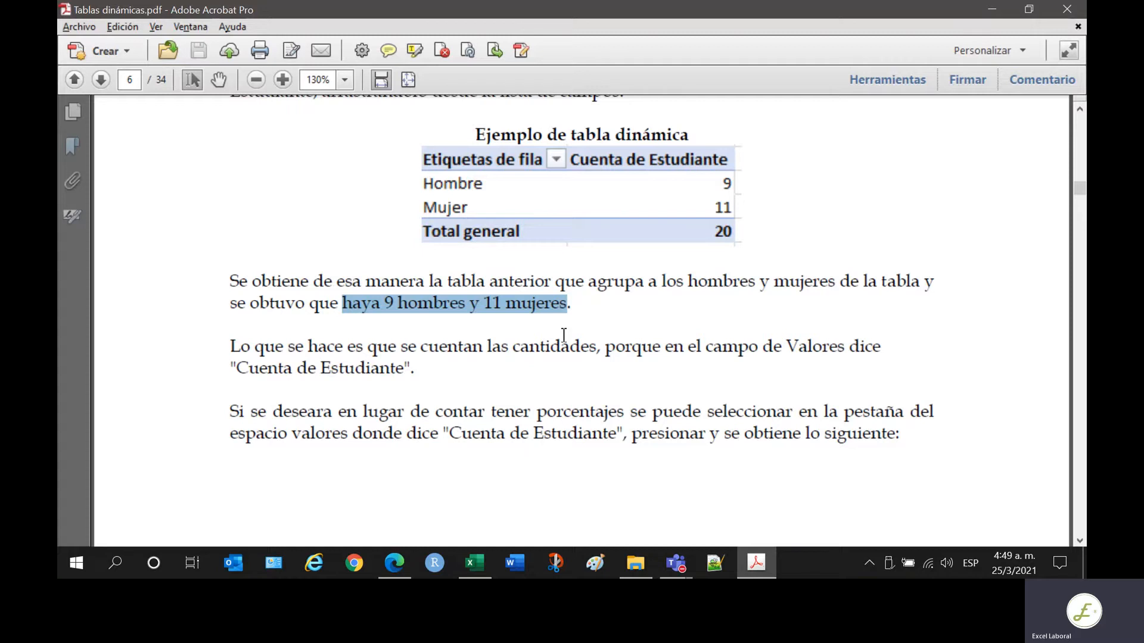
pyautogui.click(378, 311)
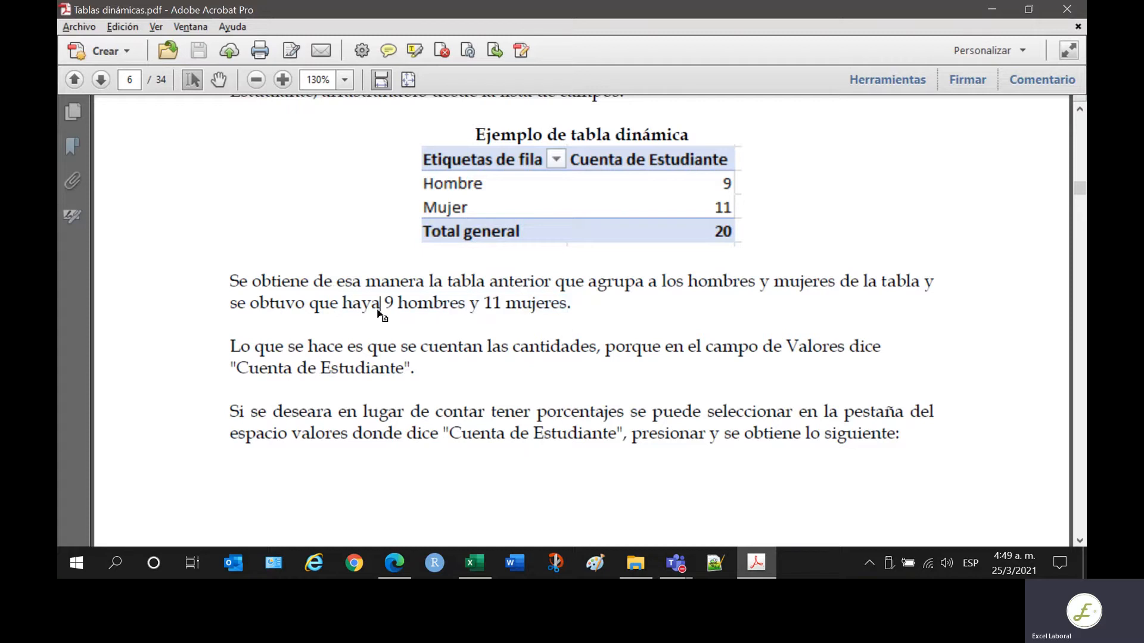
# - Switch to File Explorer, go to Excel > Doc_Word > Manuales > E02 and open E02-T02 Tablas dinámicas in Word
pyautogui.hotkey('alt', 'Tab')
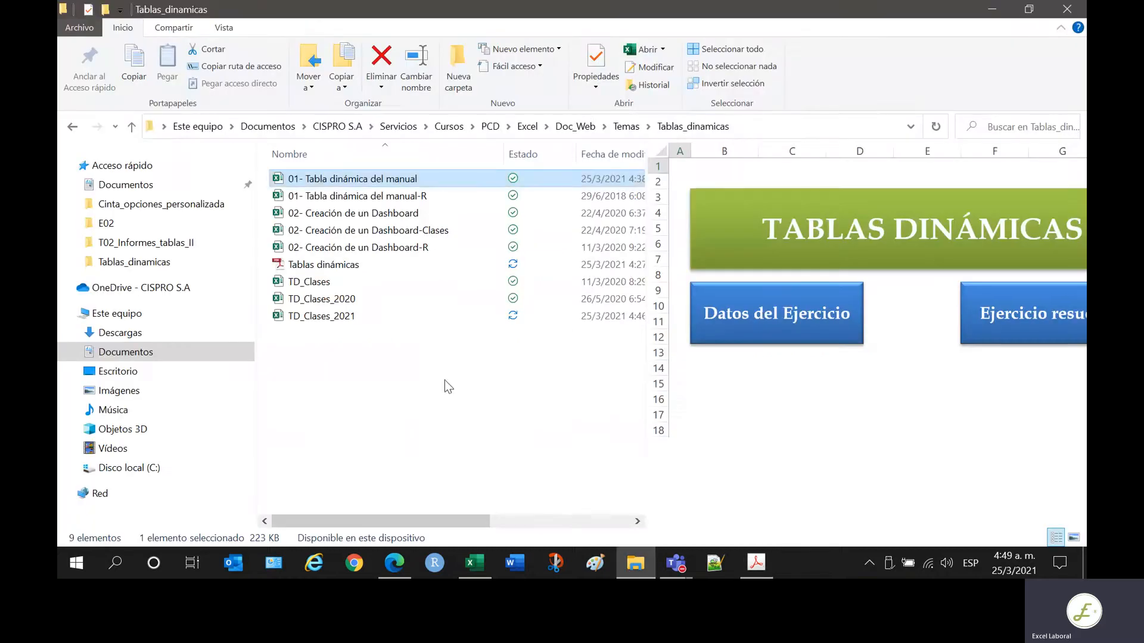
pyautogui.click(528, 126)
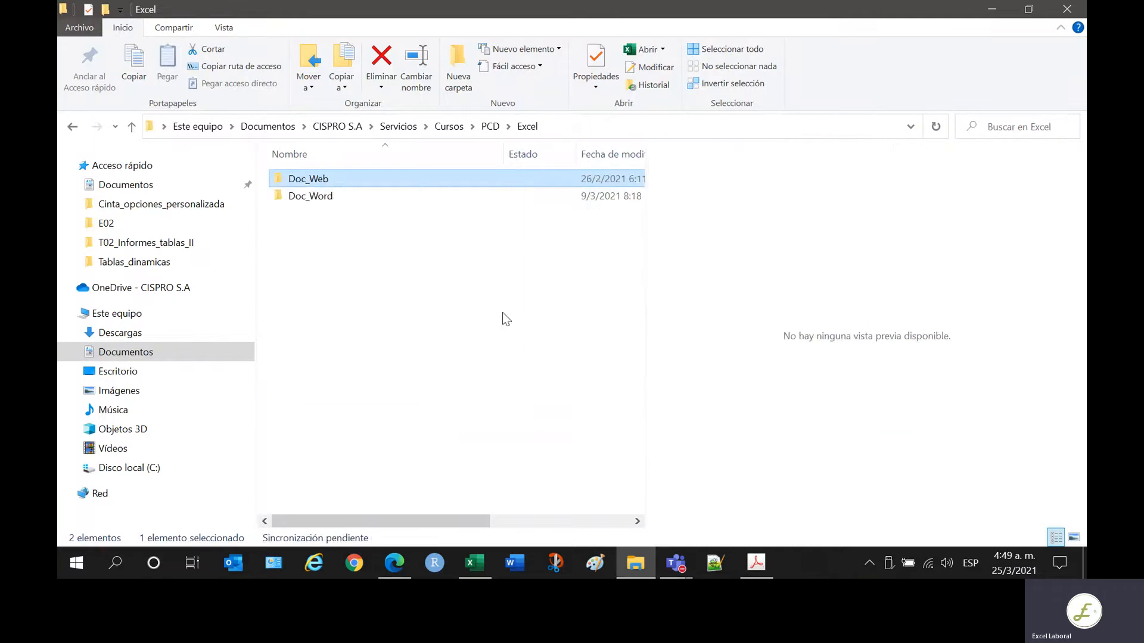
pyautogui.click(315, 201)
pyautogui.doubleClick(315, 201)
pyautogui.click(305, 200)
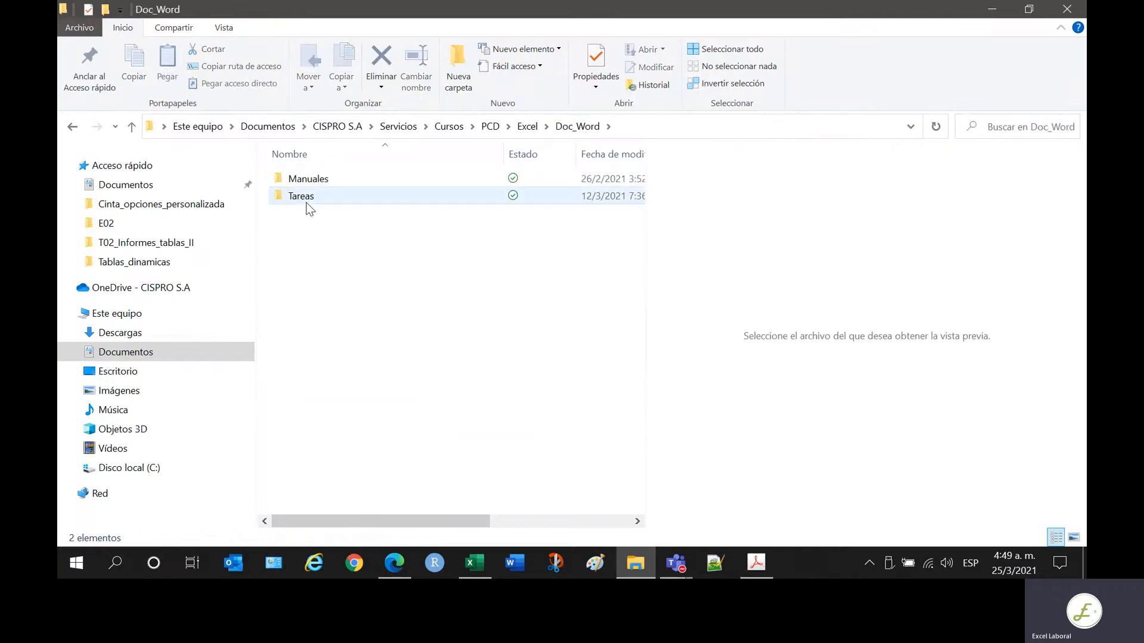
pyautogui.doubleClick(306, 179)
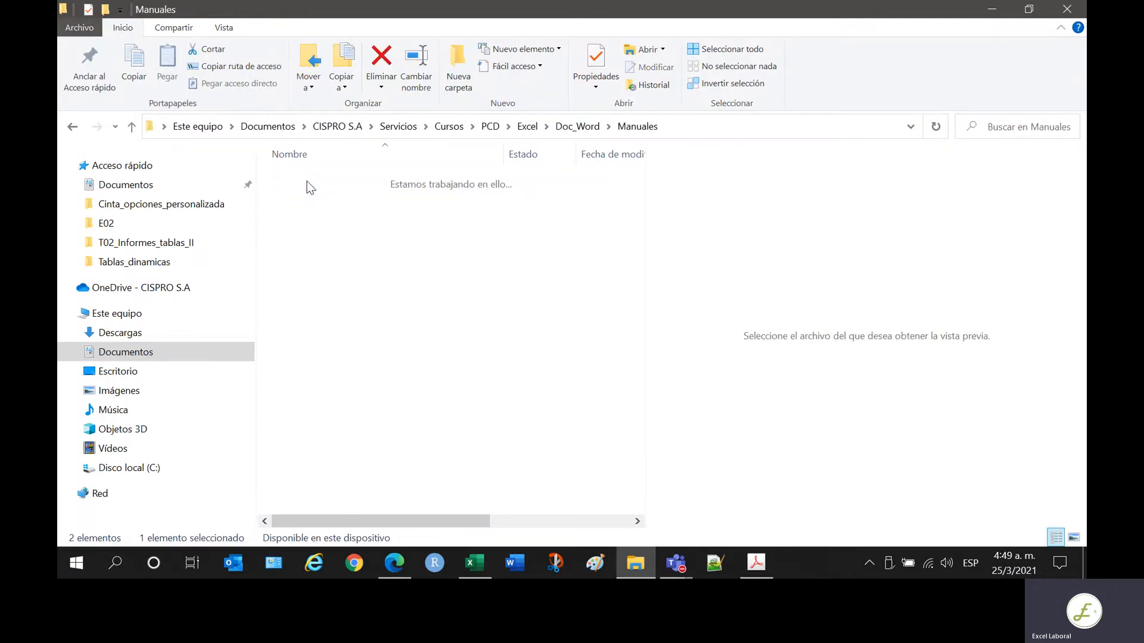
pyautogui.doubleClick(310, 268)
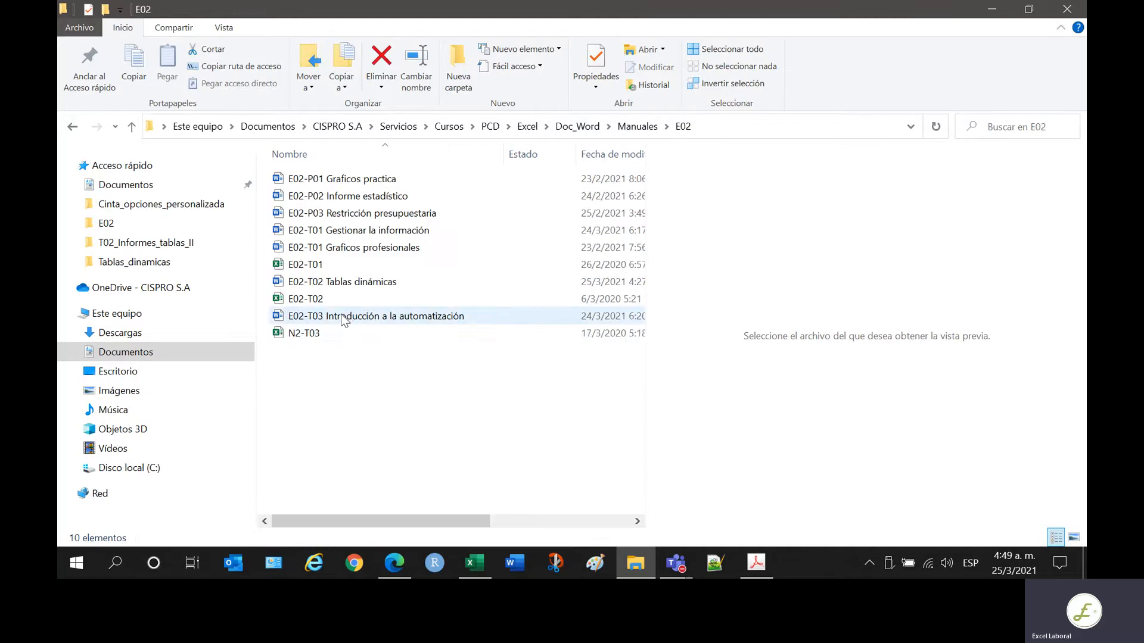
pyautogui.click(341, 281)
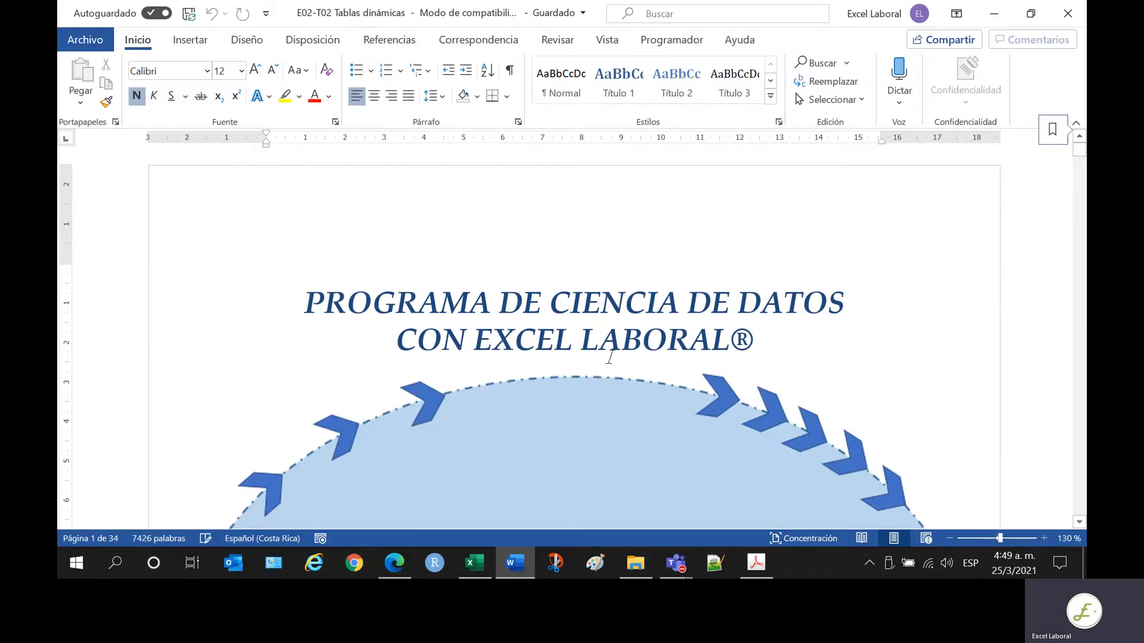
# - Correct "haya" to "hay" in the sentence about 9 hombres y 11 mujeres on page 6
pyautogui.scroll(-15, 617, 352)
pyautogui.scroll(-20, 598, 350)
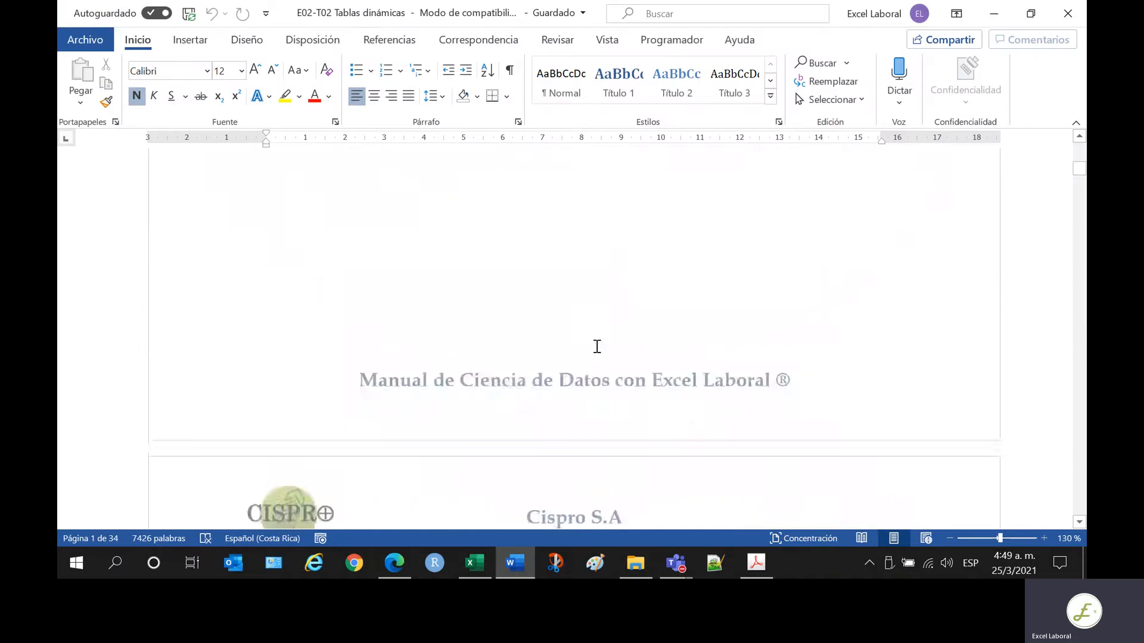
pyautogui.scroll(-20, 598, 352)
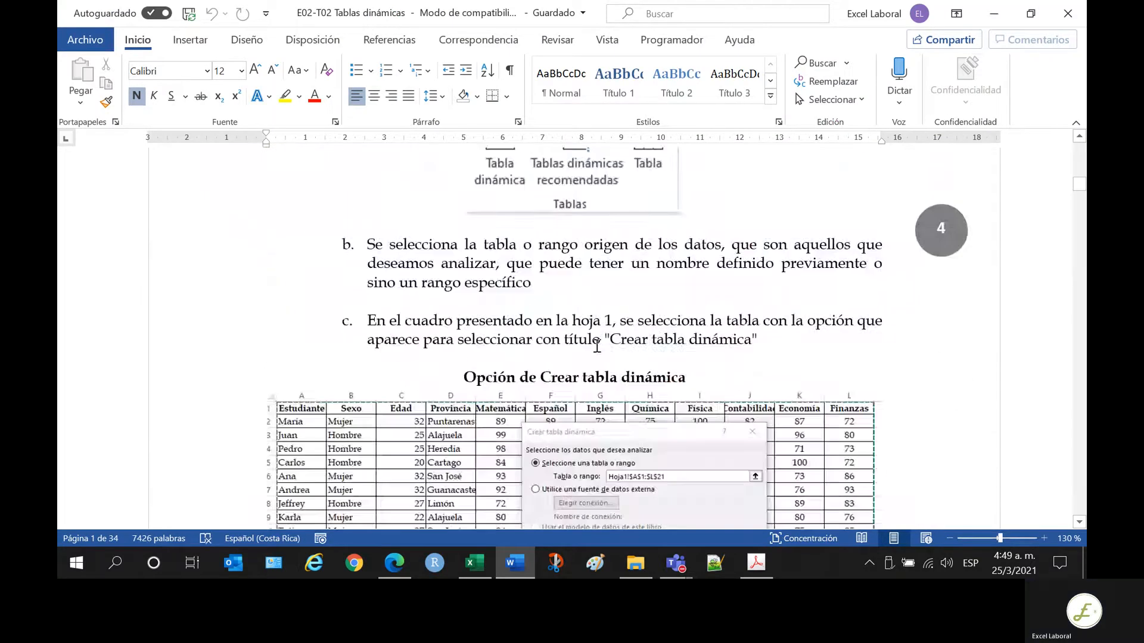
pyautogui.scroll(-20, 596, 348)
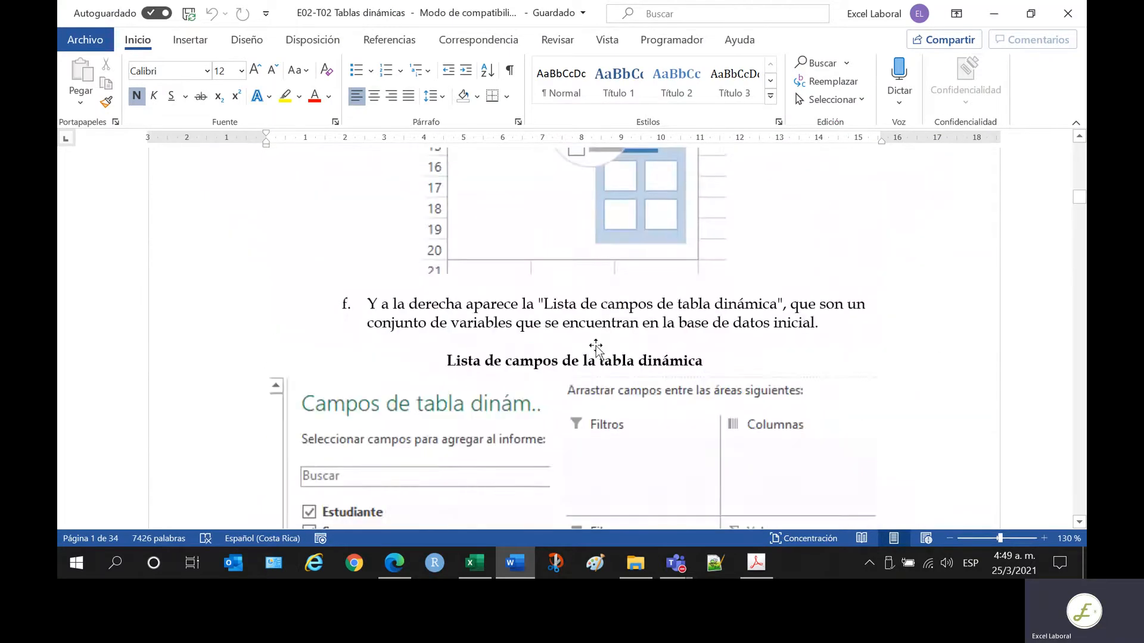
pyautogui.scroll(-15, 593, 341)
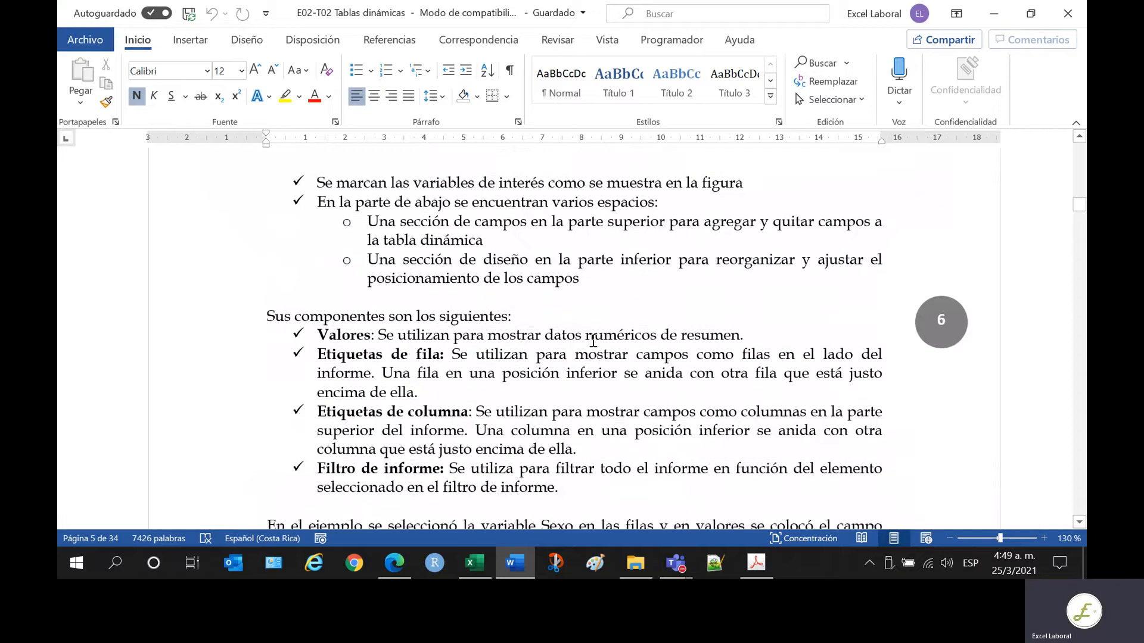
pyautogui.scroll(1, 466, 289)
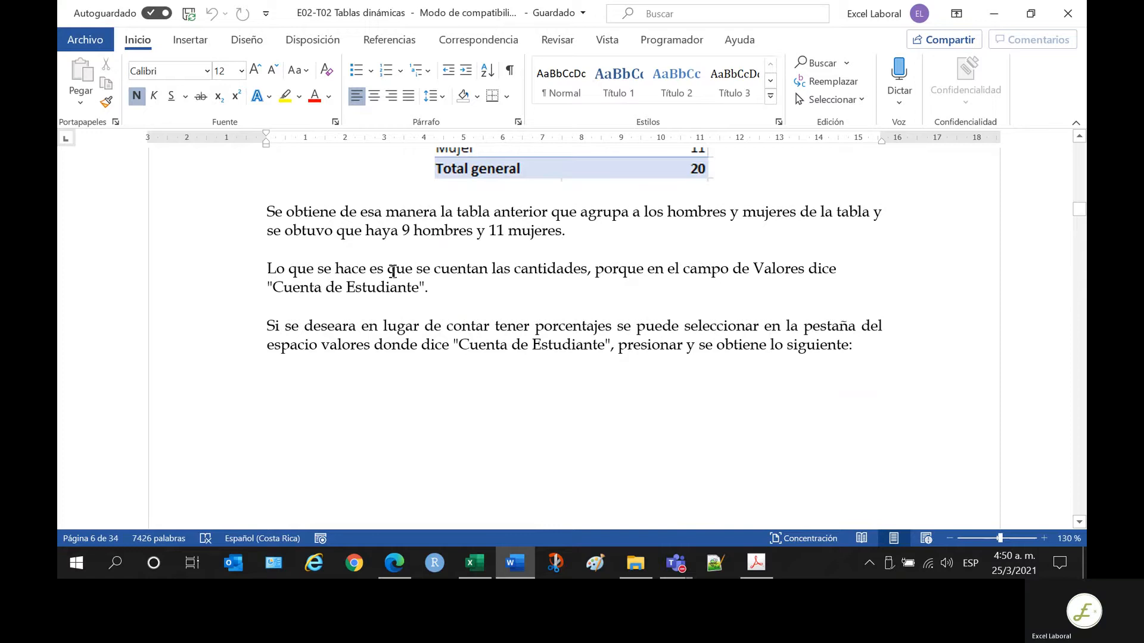
pyautogui.click(391, 230)
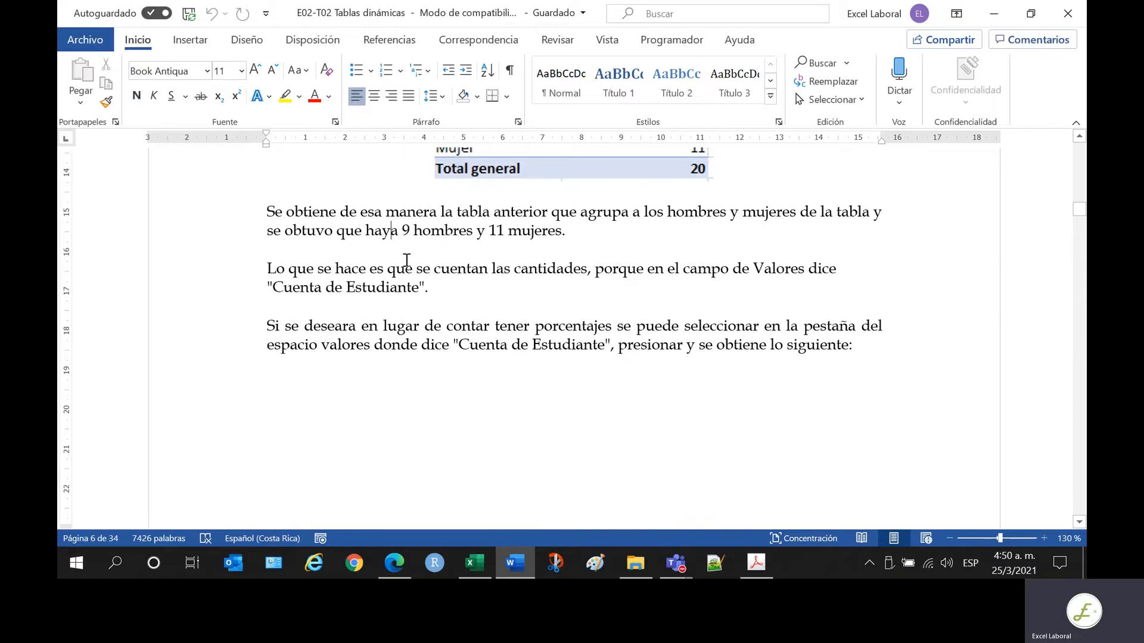
pyautogui.press('Delete')
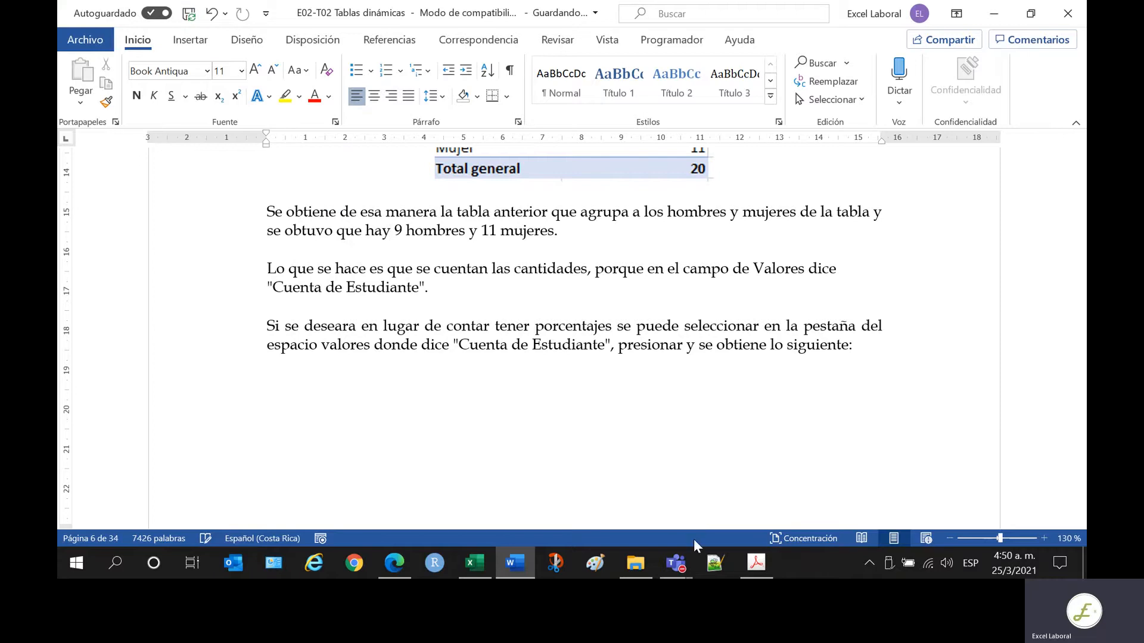
# - Return to the manual in Acrobat and review how quantities are counted, highlighting "Cuenta de Estudiante" in the text and the example table
pyautogui.click(756, 559)
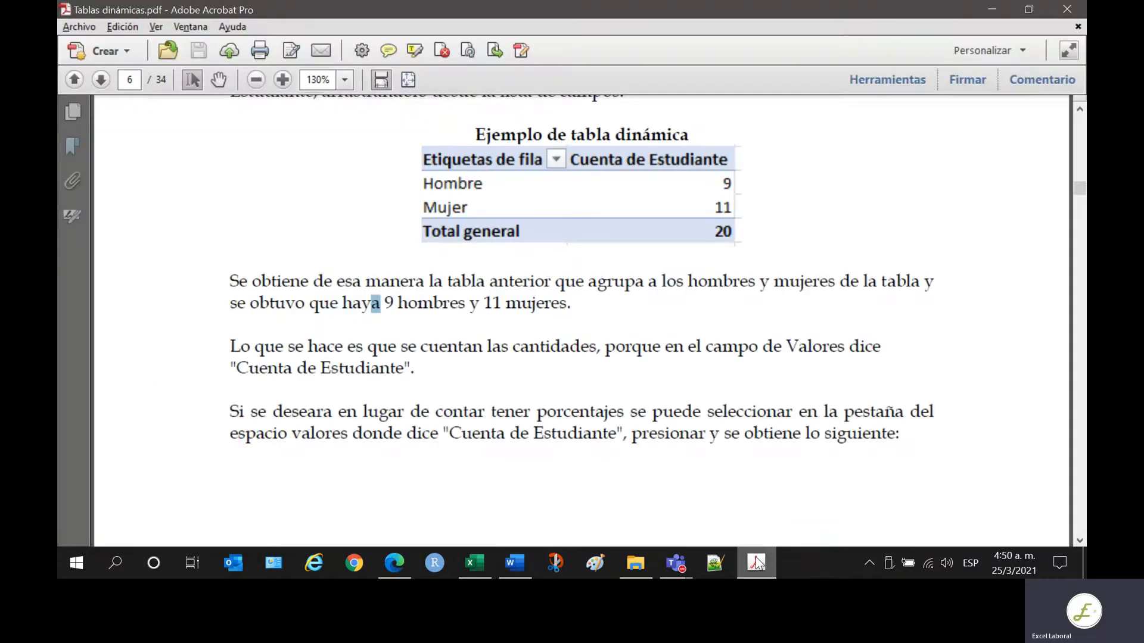
pyautogui.scroll(-1, 447, 361)
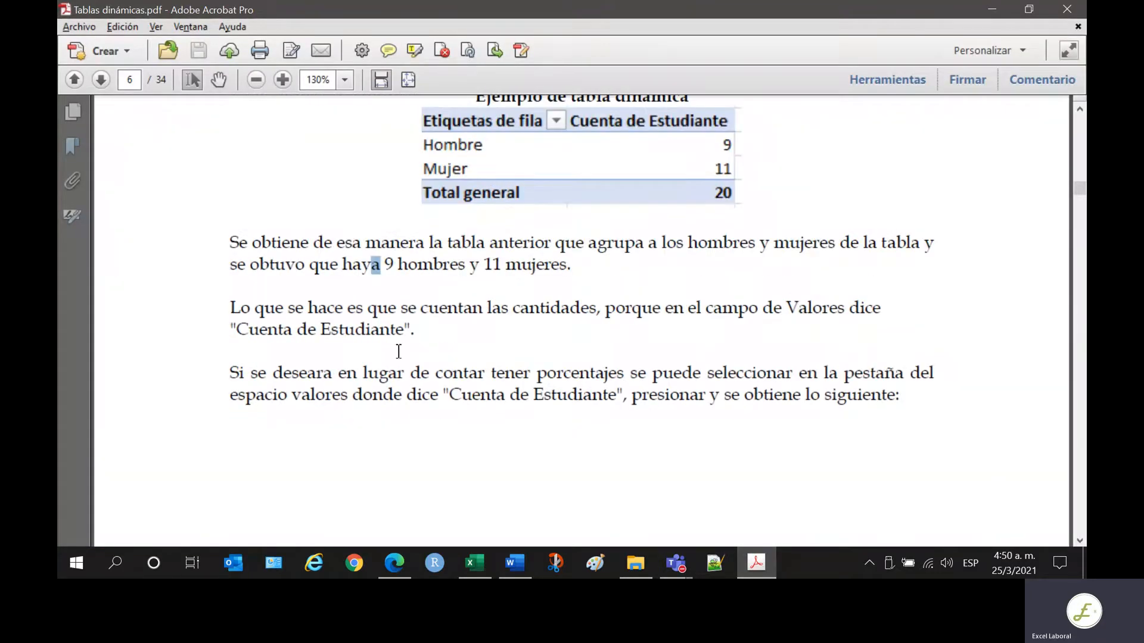
pyautogui.moveTo(320, 319); pyautogui.dragTo(567, 326)
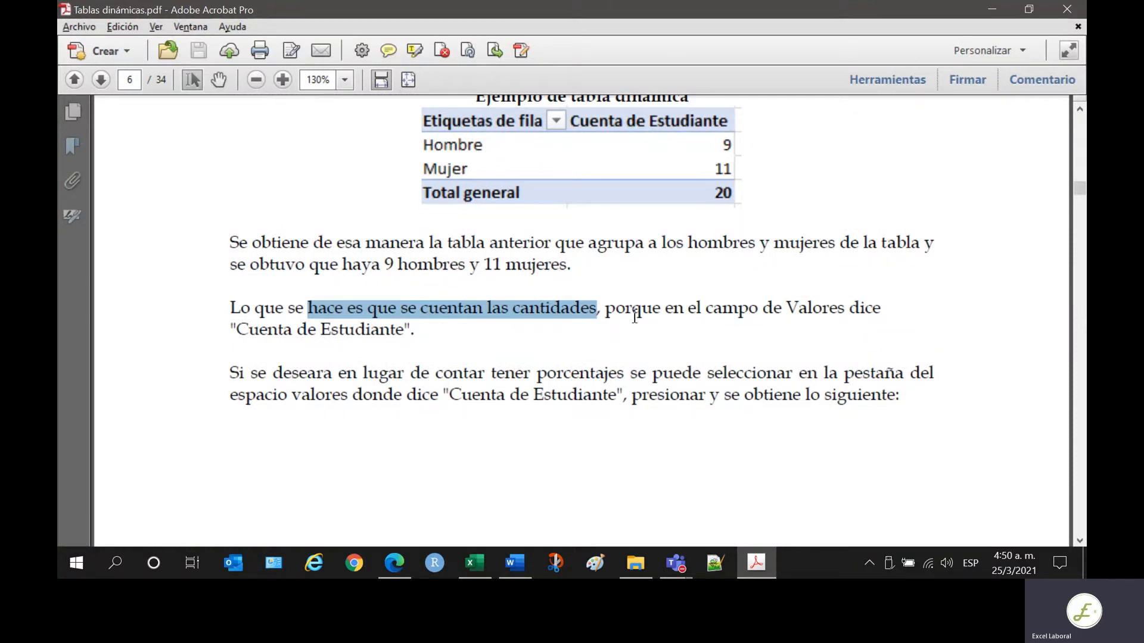
pyautogui.moveTo(268, 330); pyautogui.dragTo(348, 338)
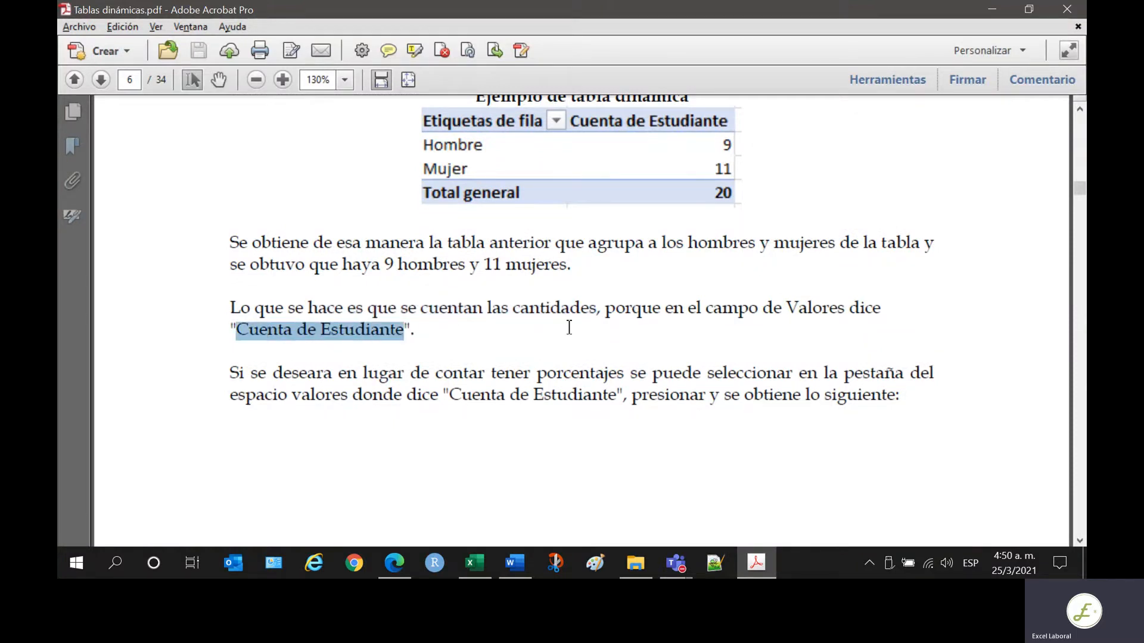
pyautogui.scroll(4, 569, 327)
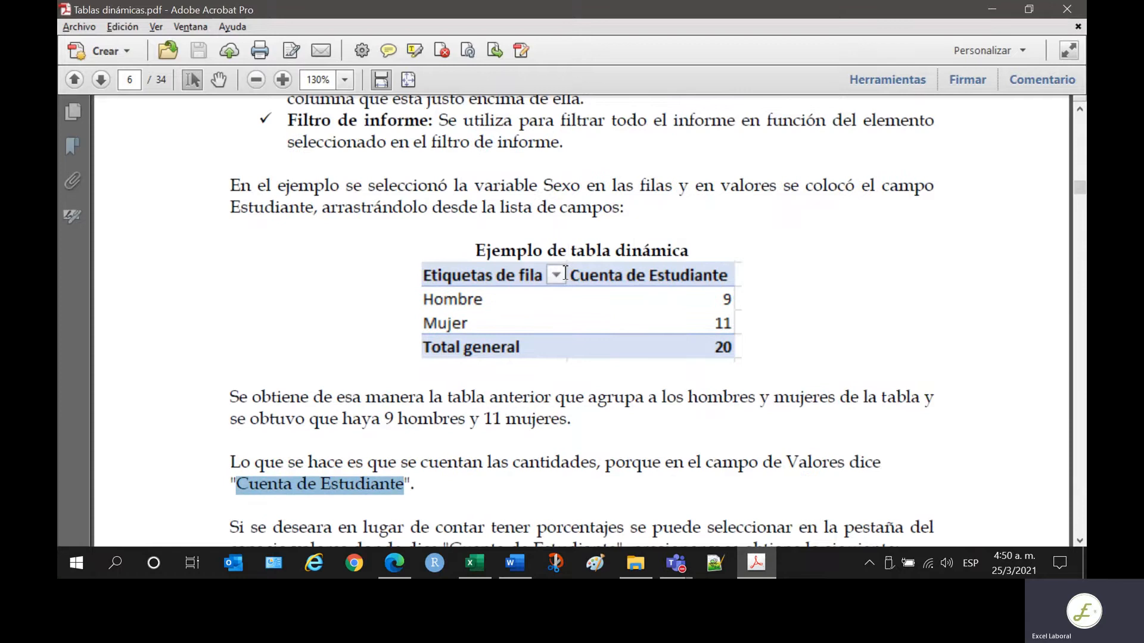
pyautogui.moveTo(570, 251); pyautogui.dragTo(615, 251)
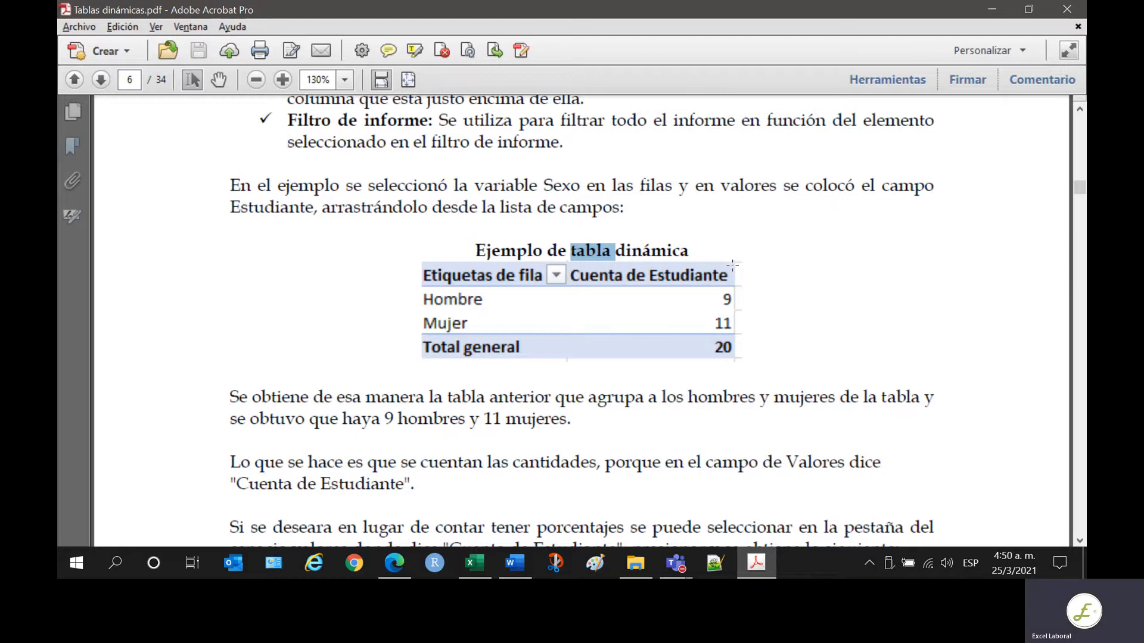
pyautogui.moveTo(732, 265); pyautogui.dragTo(569, 280)
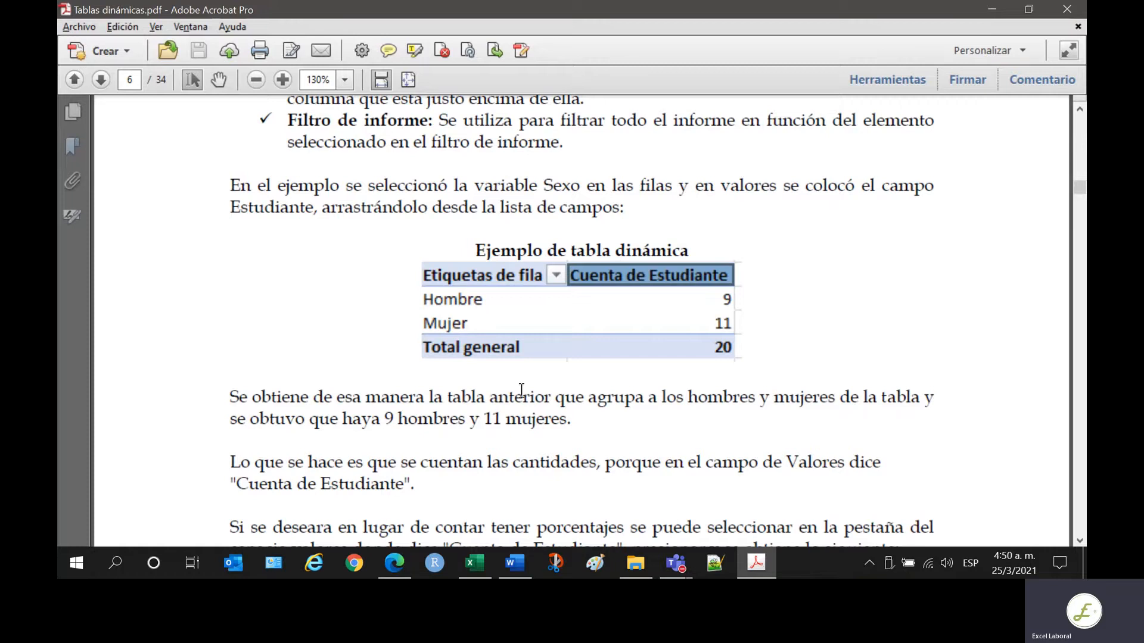
# - Read the manual's paragraph on showing percentages and examine the "Configuración de la tabla dinámica" figure on page 7
pyautogui.scroll(-4, 468, 390)
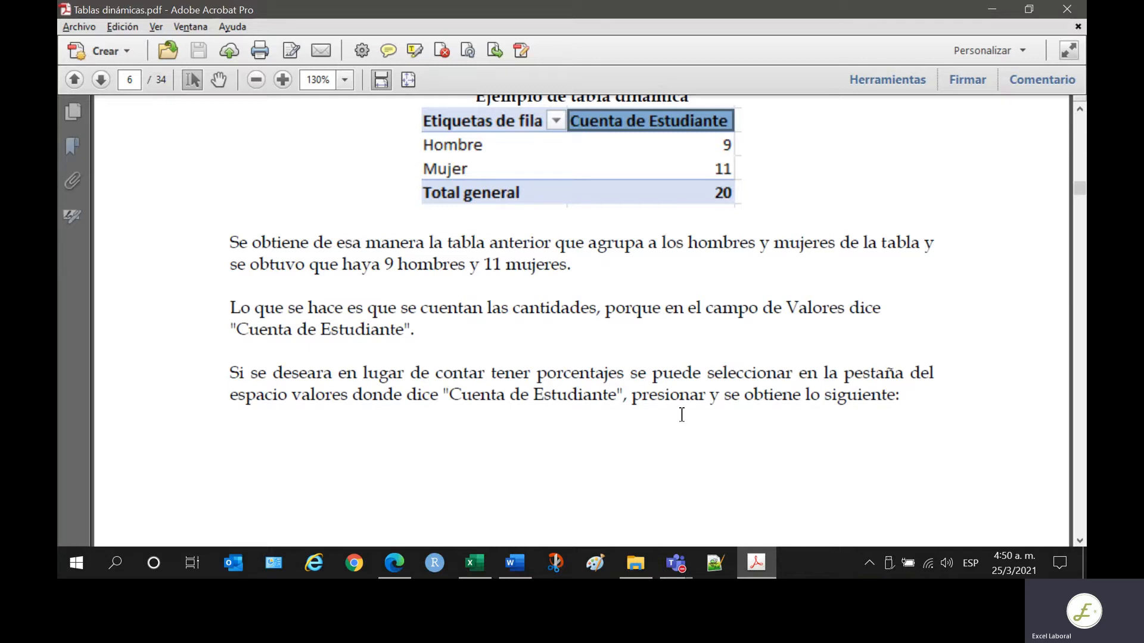
pyautogui.scroll(-5, 681, 413)
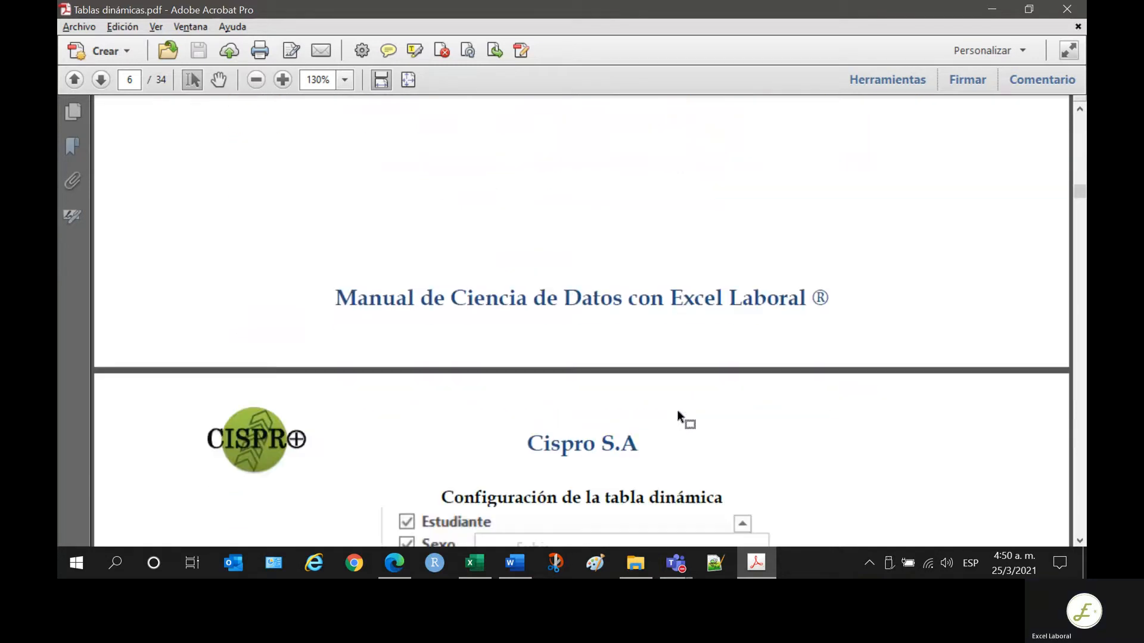
pyautogui.scroll(-5, 676, 410)
pyautogui.scroll(-3, 677, 409)
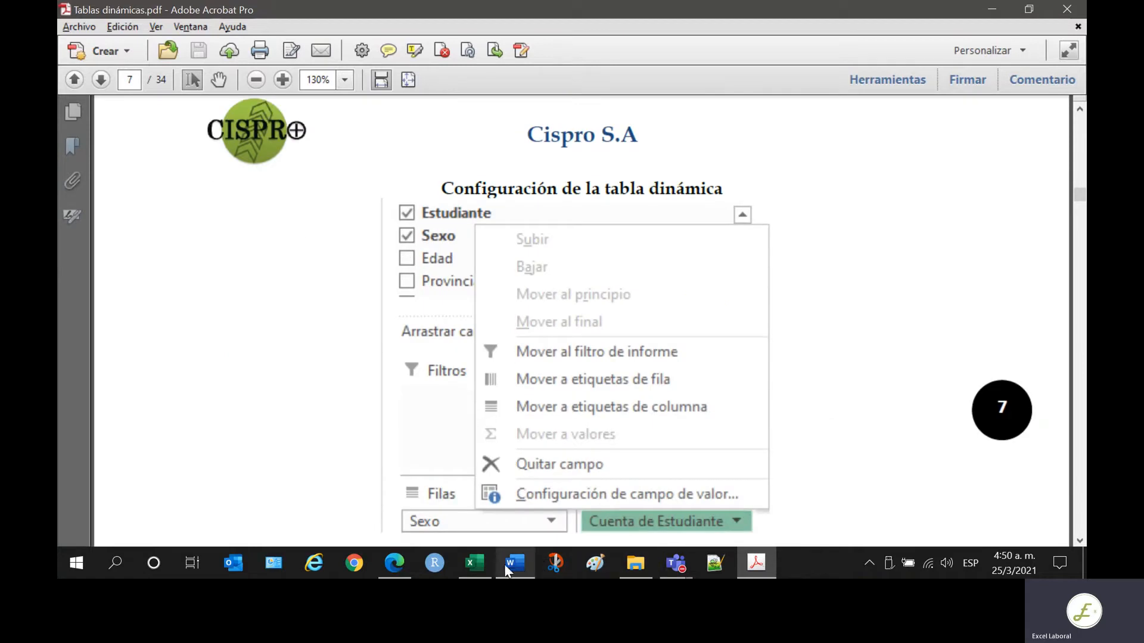
# - Switch to Excel and paste a copy of the pivot table in A3:B6 at cell A9 of Hoja2
pyautogui.click(475, 562)
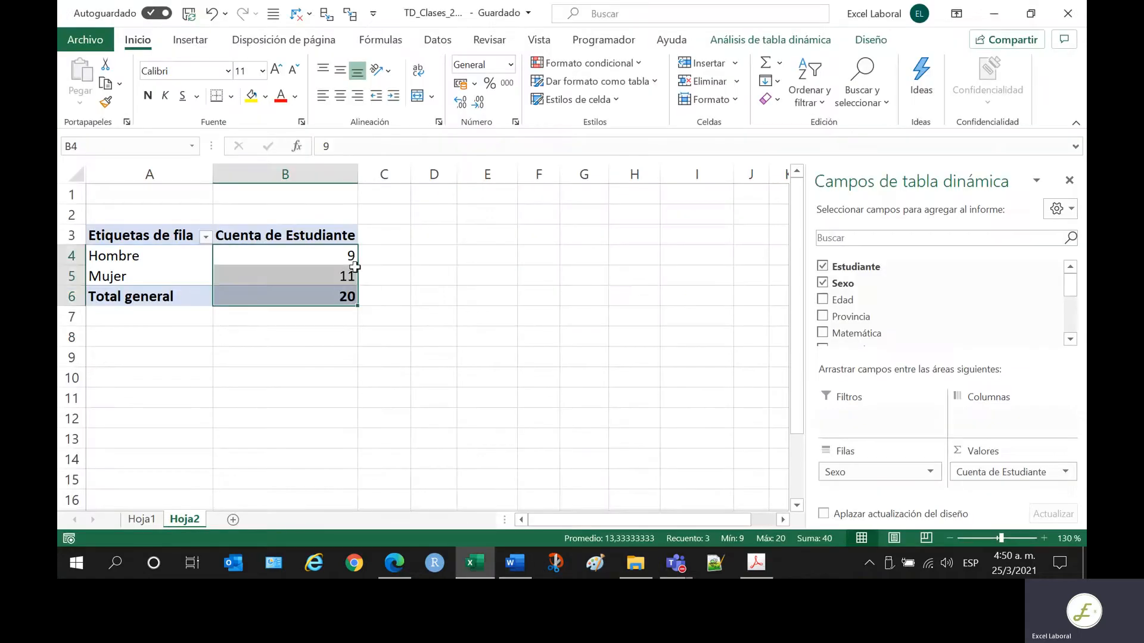
pyautogui.moveTo(174, 238); pyautogui.dragTo(302, 297)
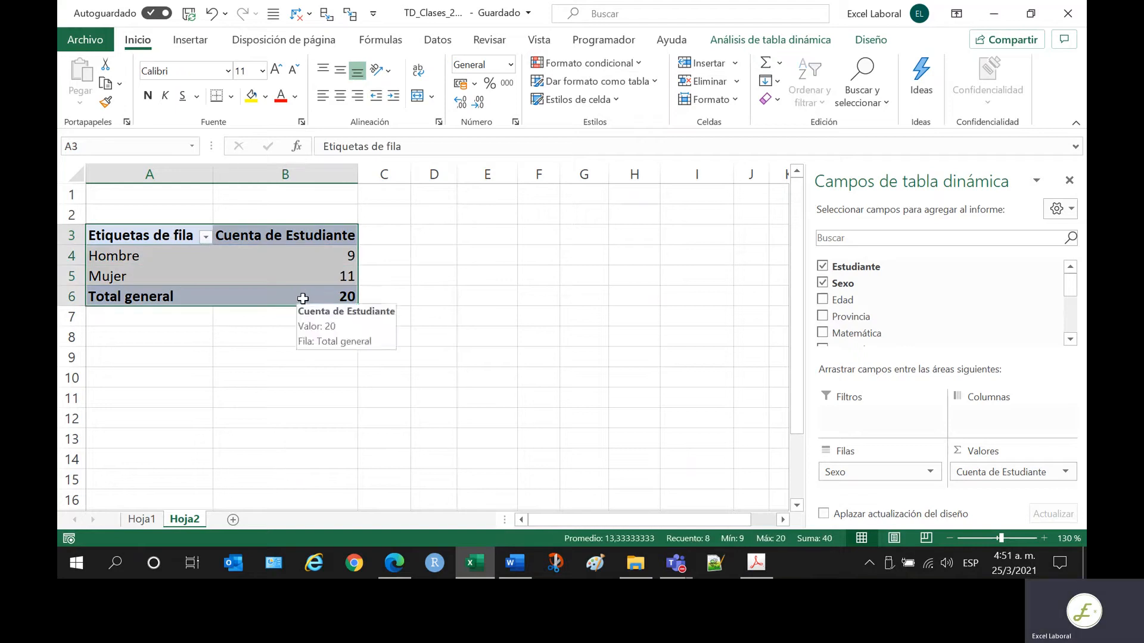
pyautogui.hotkey('ctrl', 'c')
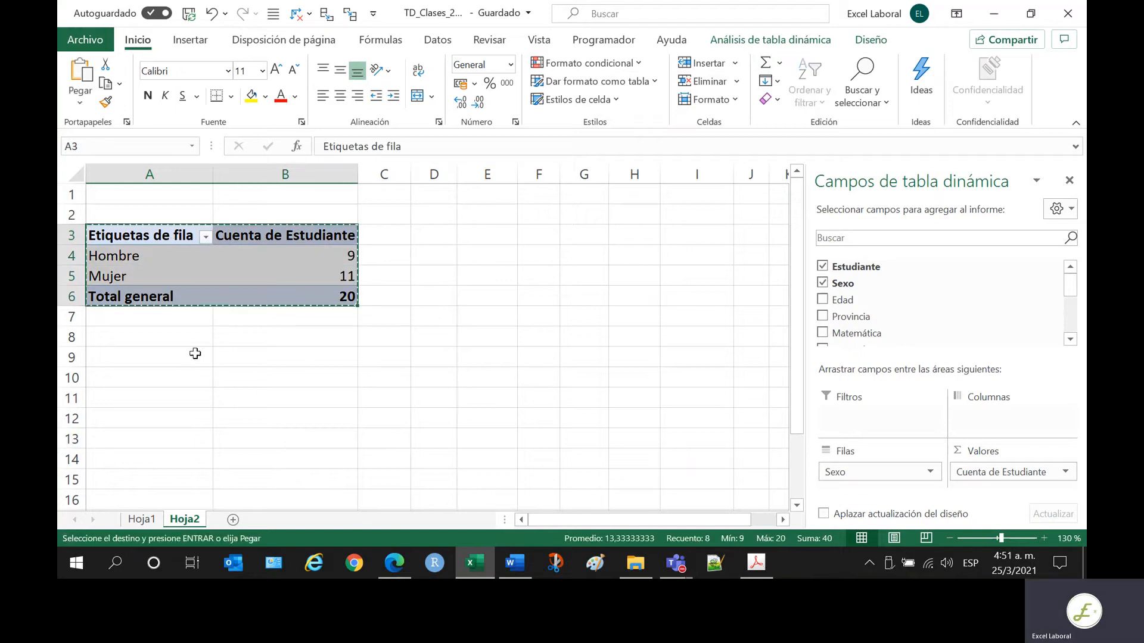
pyautogui.click(195, 354)
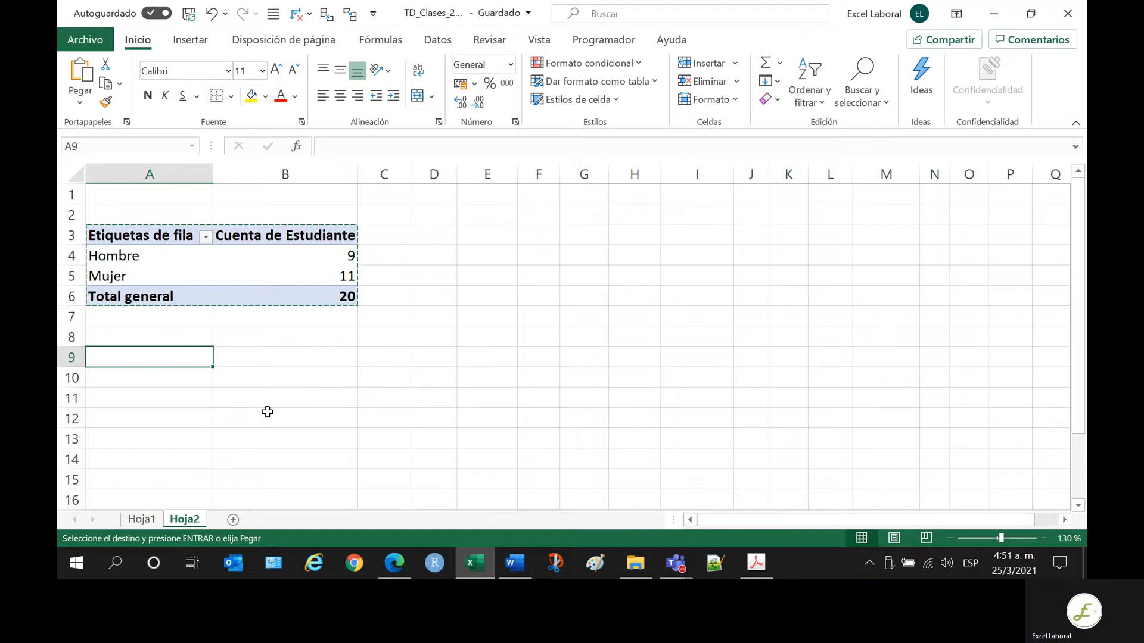
pyautogui.press('Return')
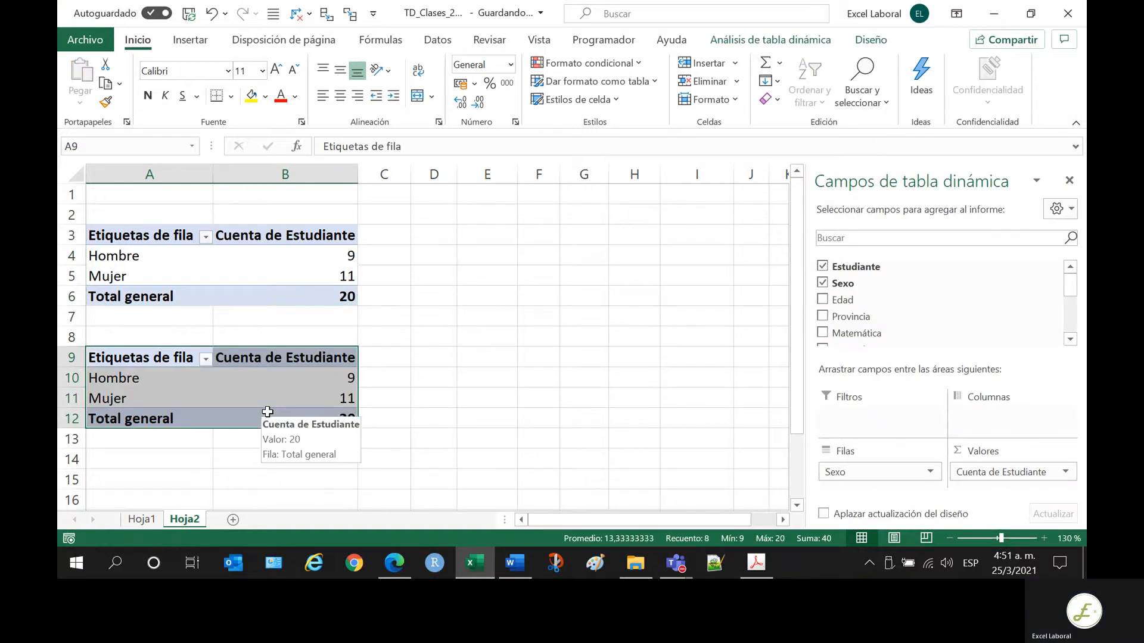
# - Set the copied pivot table's Cuenta de Estudiante field to show values as "% del total de columnas"
pyautogui.click(313, 358)
pyautogui.click(311, 377)
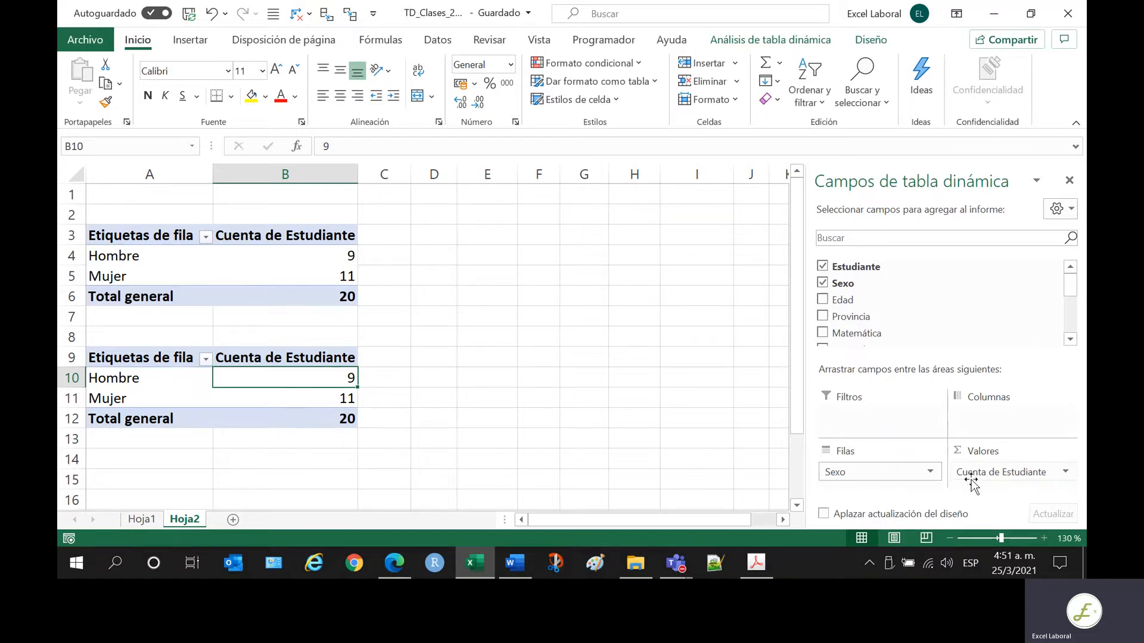
pyautogui.click(1065, 473)
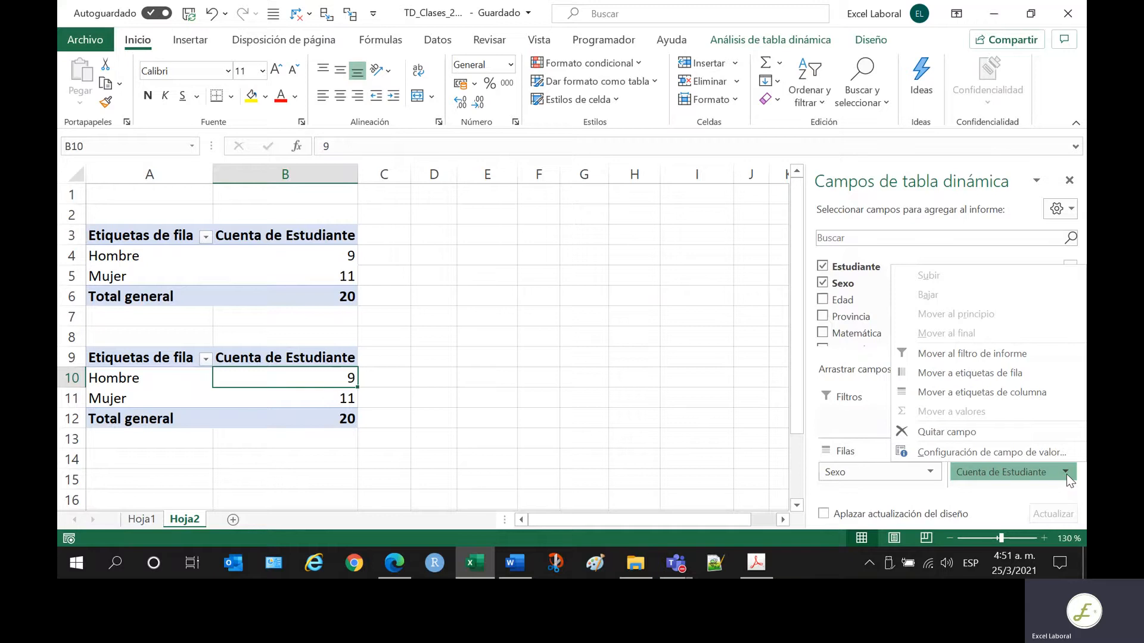
pyautogui.click(992, 453)
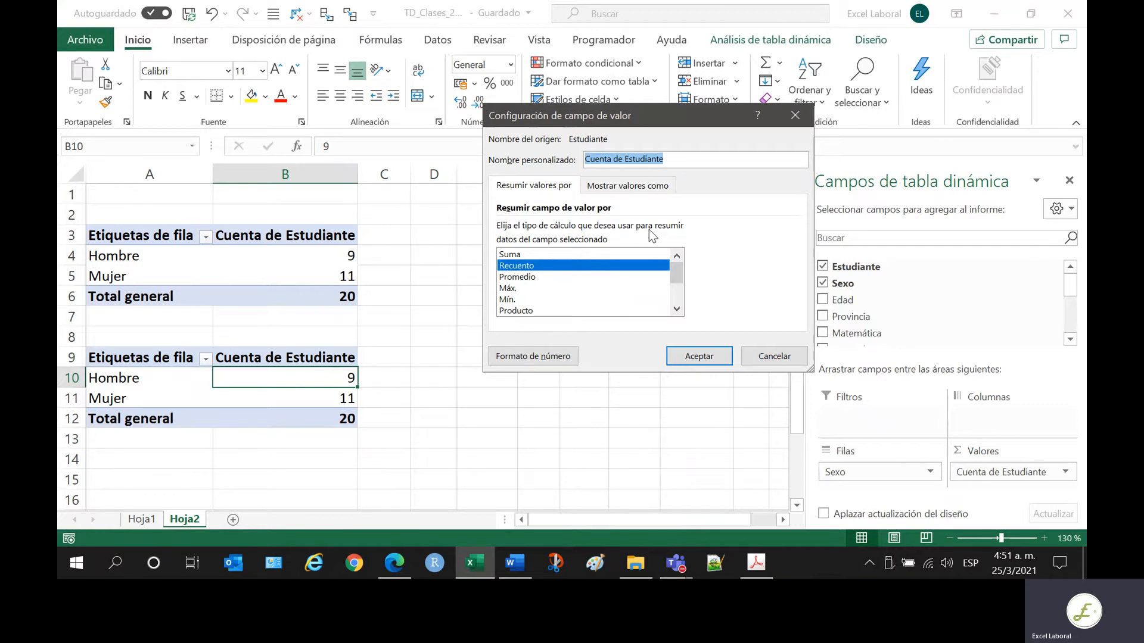
pyautogui.click(626, 189)
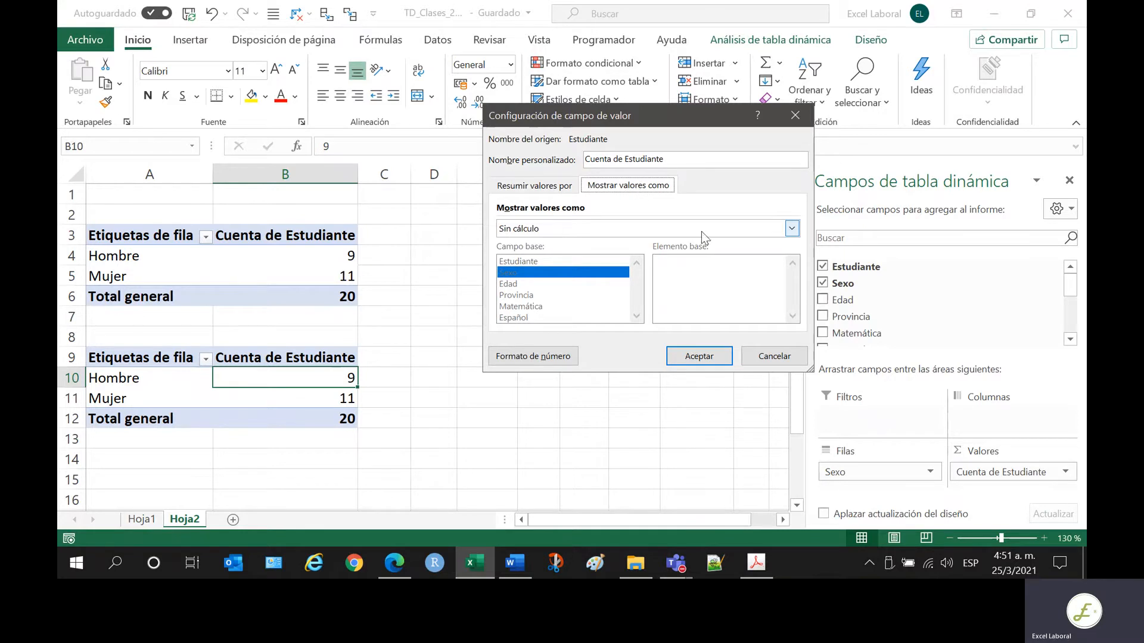
pyautogui.click(560, 232)
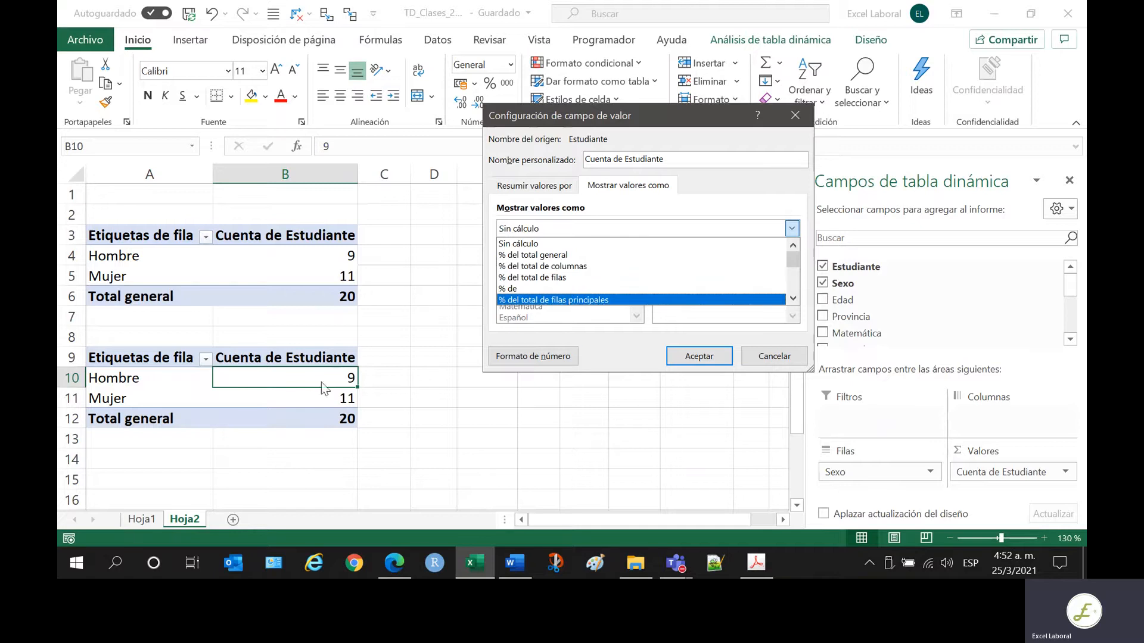
pyautogui.click(579, 268)
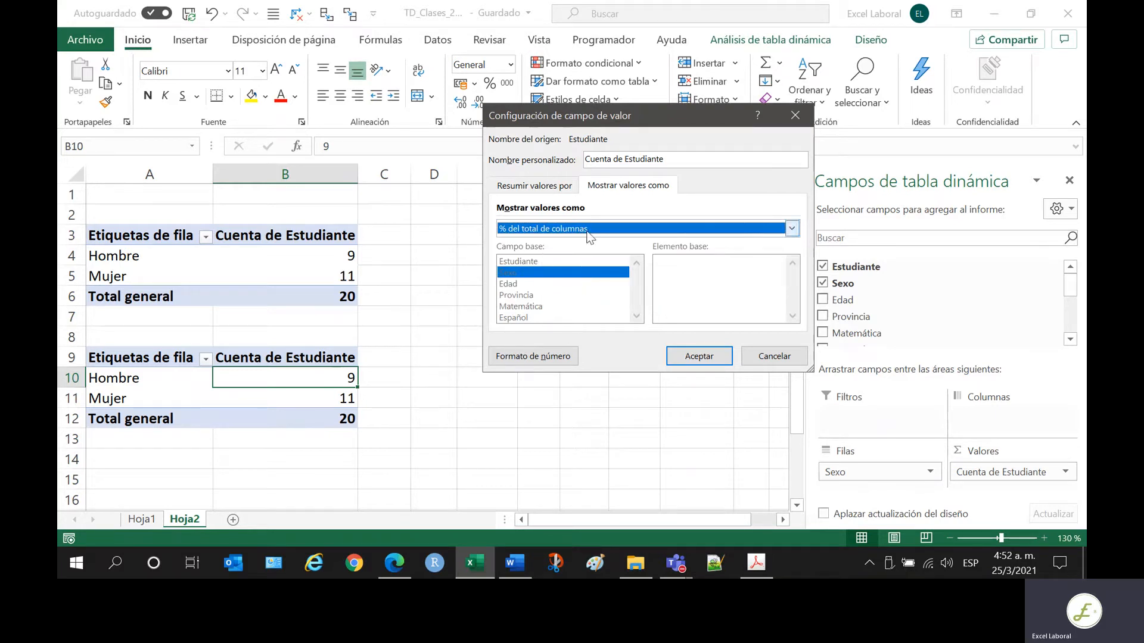
pyautogui.click(708, 359)
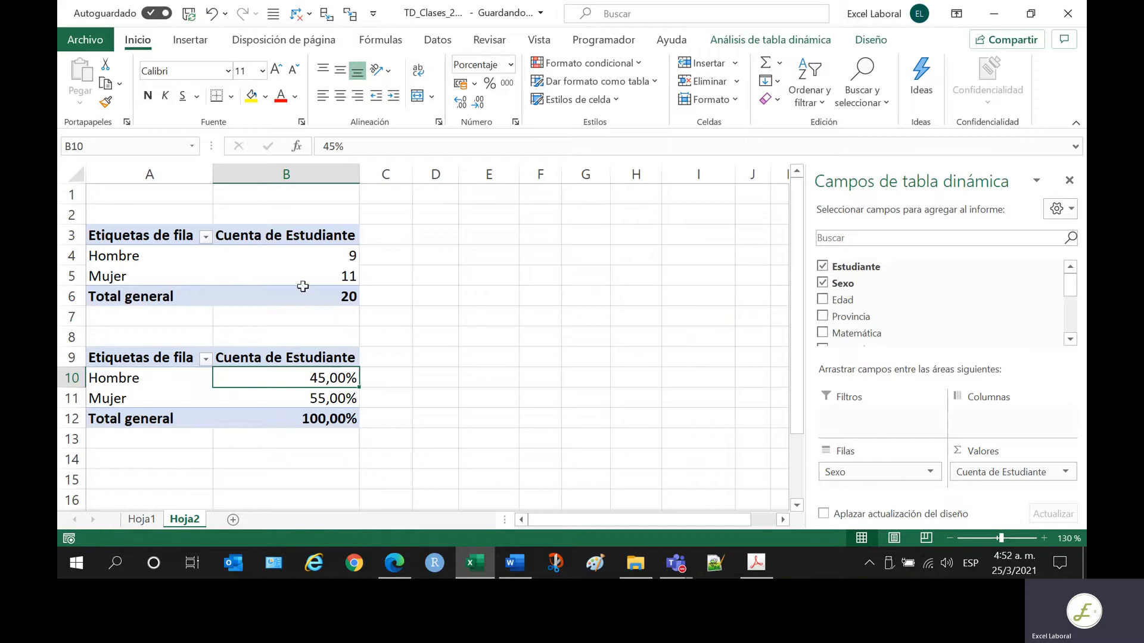
# - Switch to the manual in Acrobat and review pages 7 and 8 on value field settings, the percentage table and the example of students by province
pyautogui.click(756, 565)
pyautogui.scroll(-3, 572, 321)
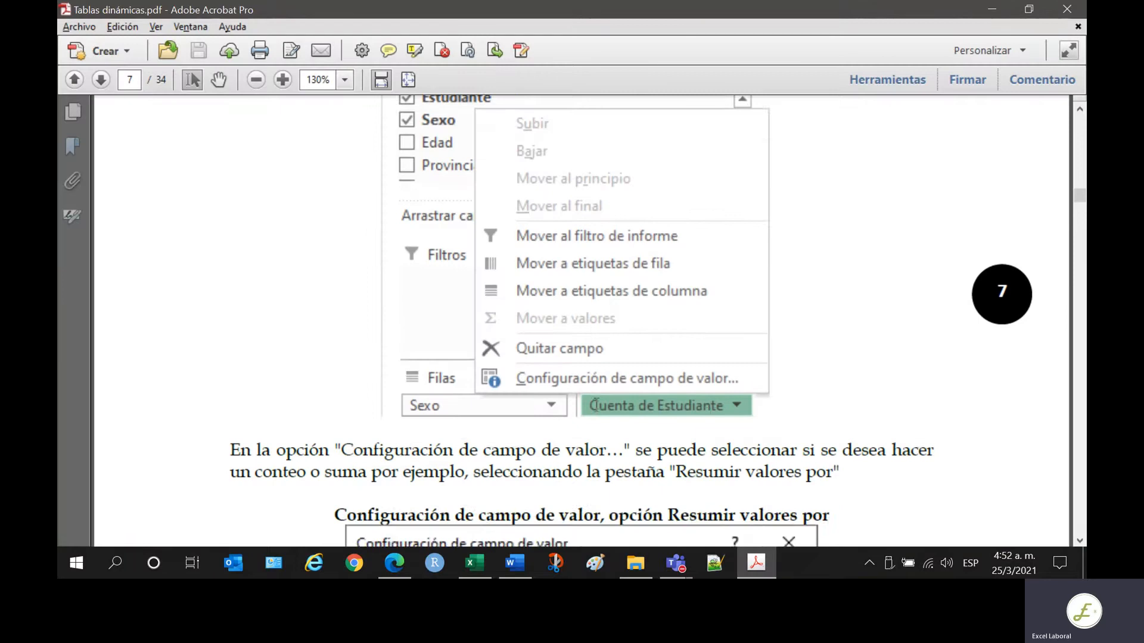
pyautogui.scroll(-10, 572, 321)
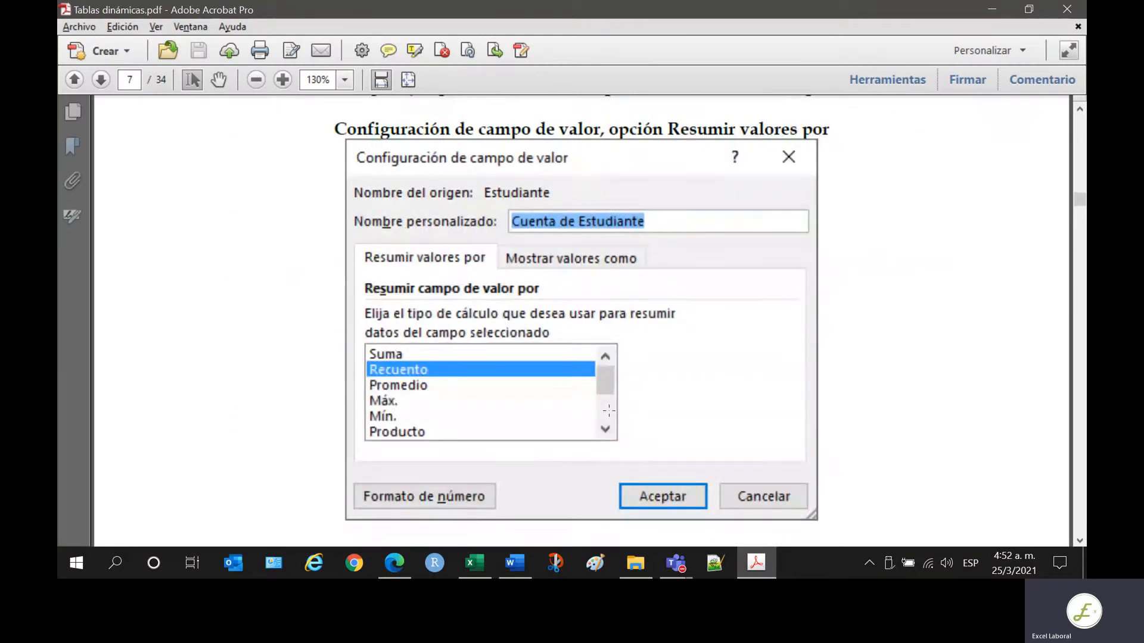
pyautogui.scroll(-20, 704, 445)
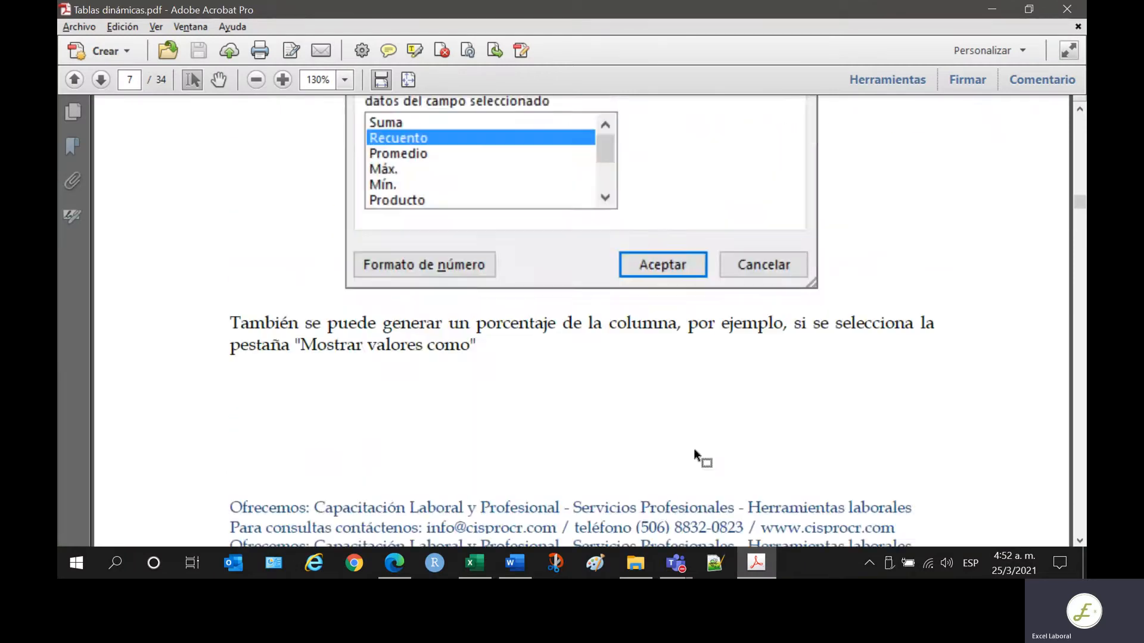
pyautogui.scroll(-3, 695, 451)
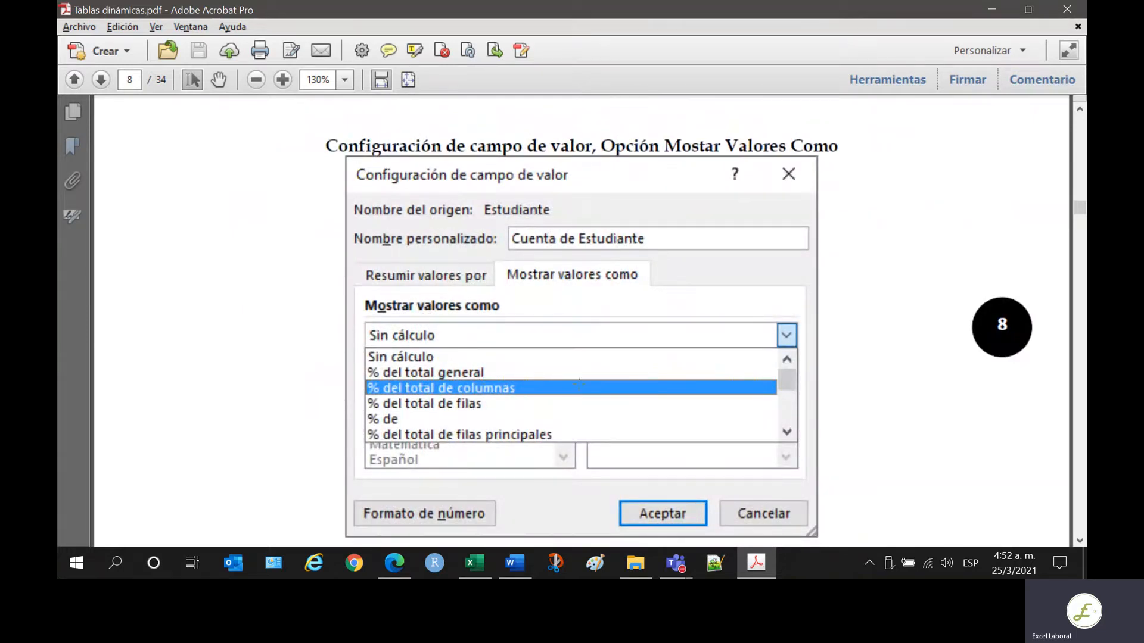
pyautogui.scroll(-8, 579, 383)
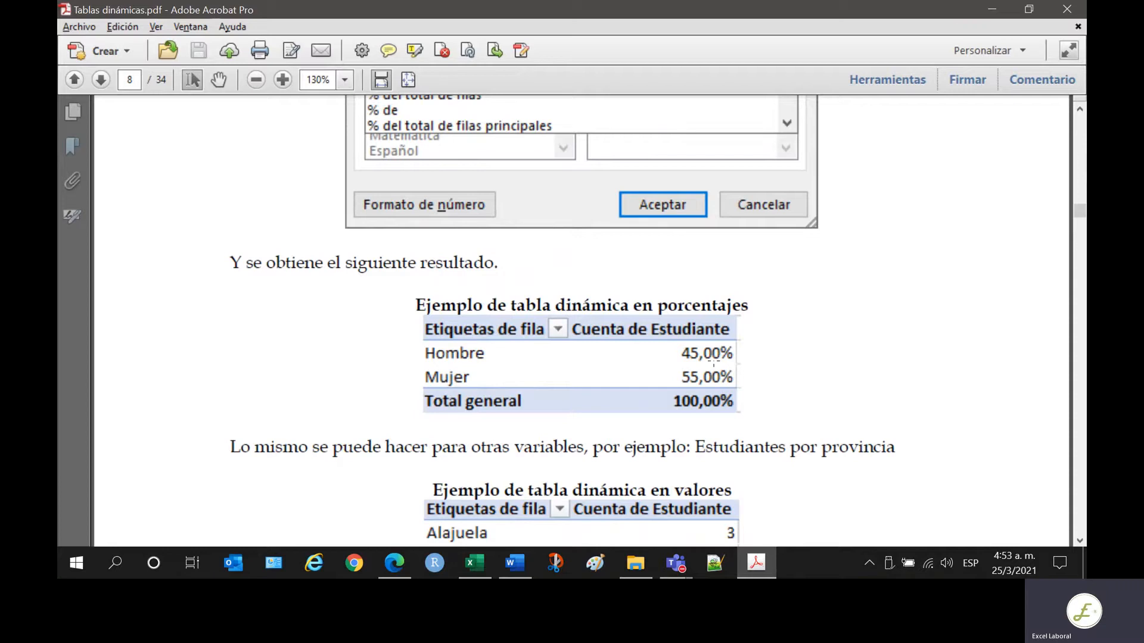
pyautogui.scroll(-4, 515, 338)
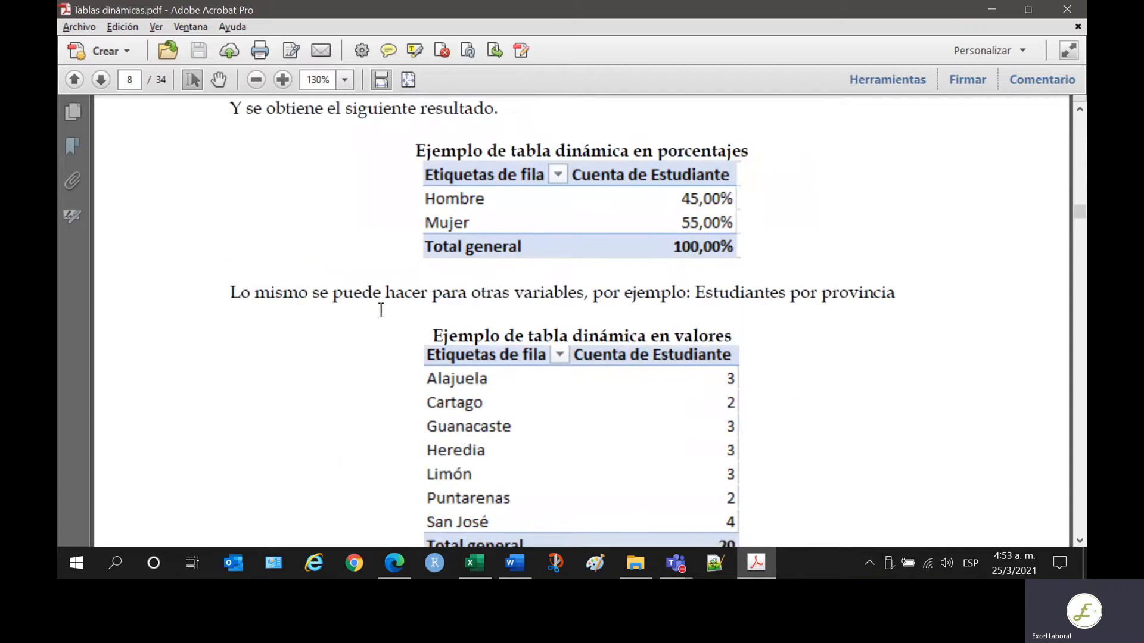
pyautogui.moveTo(227, 291); pyautogui.dragTo(564, 313)
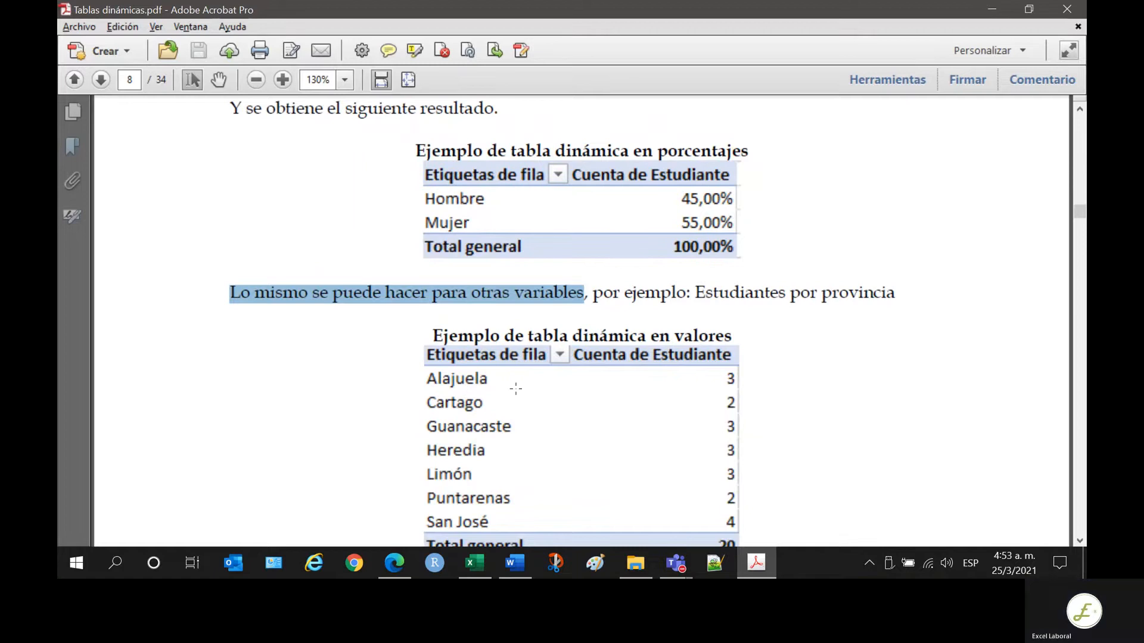
pyautogui.scroll(-3, 589, 415)
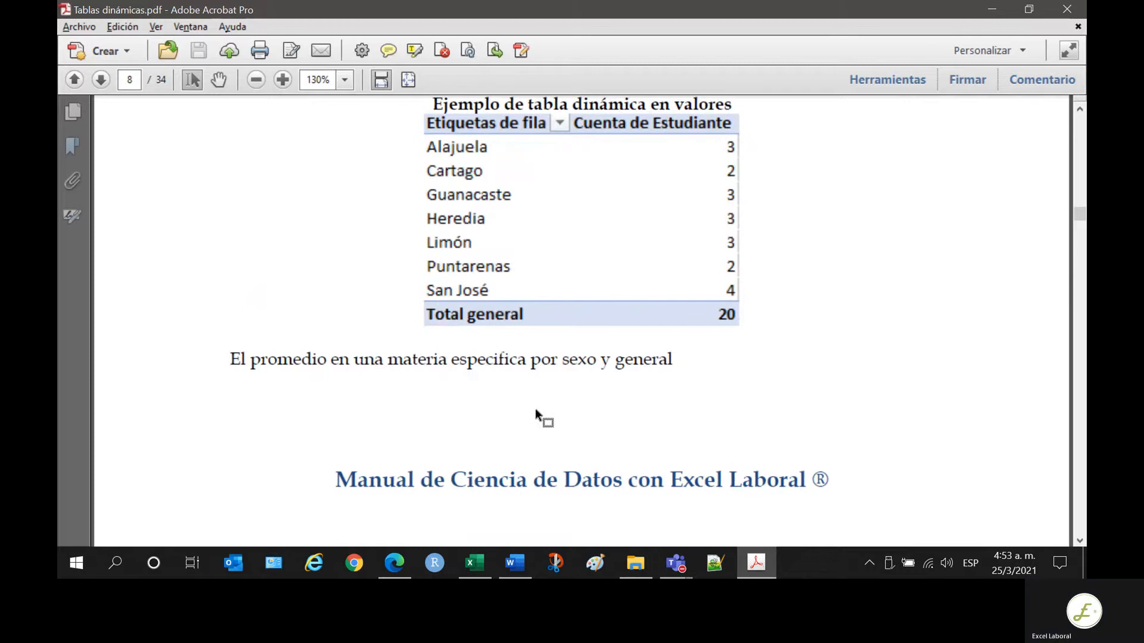
# - Return to Excel and paste another copy of the pivot table in A3:B6 at cell A16
pyautogui.click(470, 564)
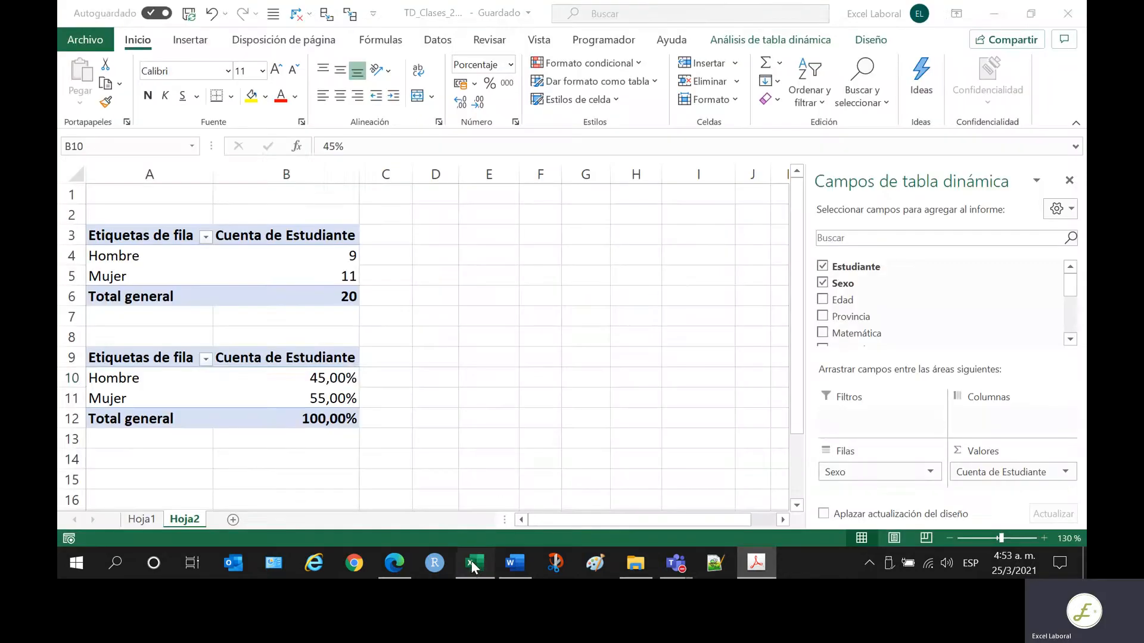
pyautogui.moveTo(151, 238); pyautogui.dragTo(343, 293)
pyautogui.hotkey('ctrl', 'c')
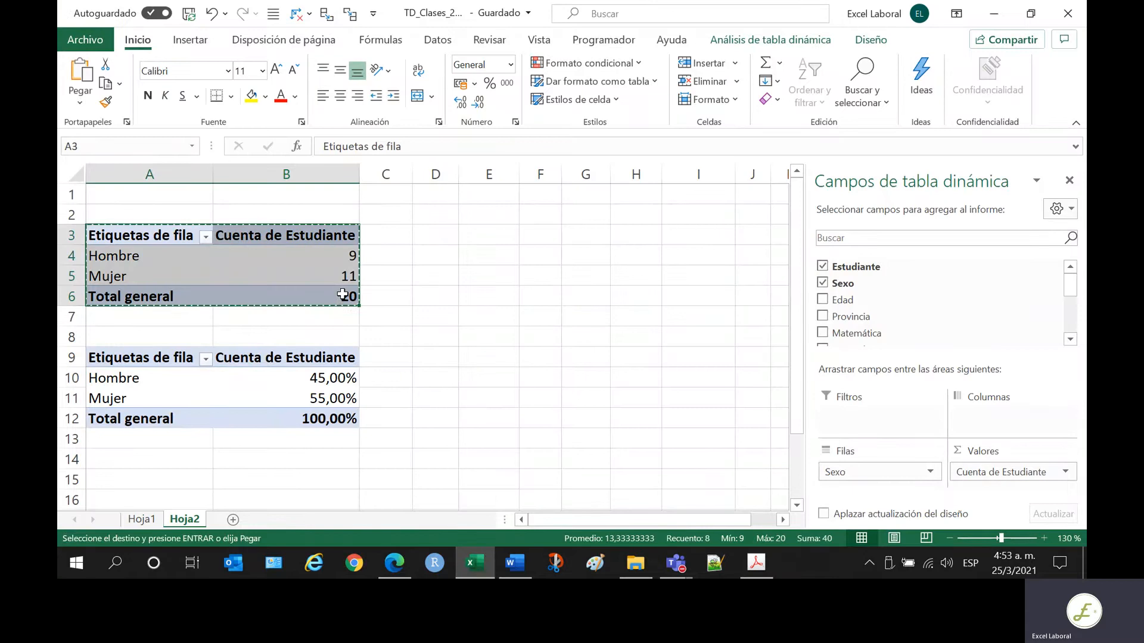
pyautogui.scroll(-3, 301, 316)
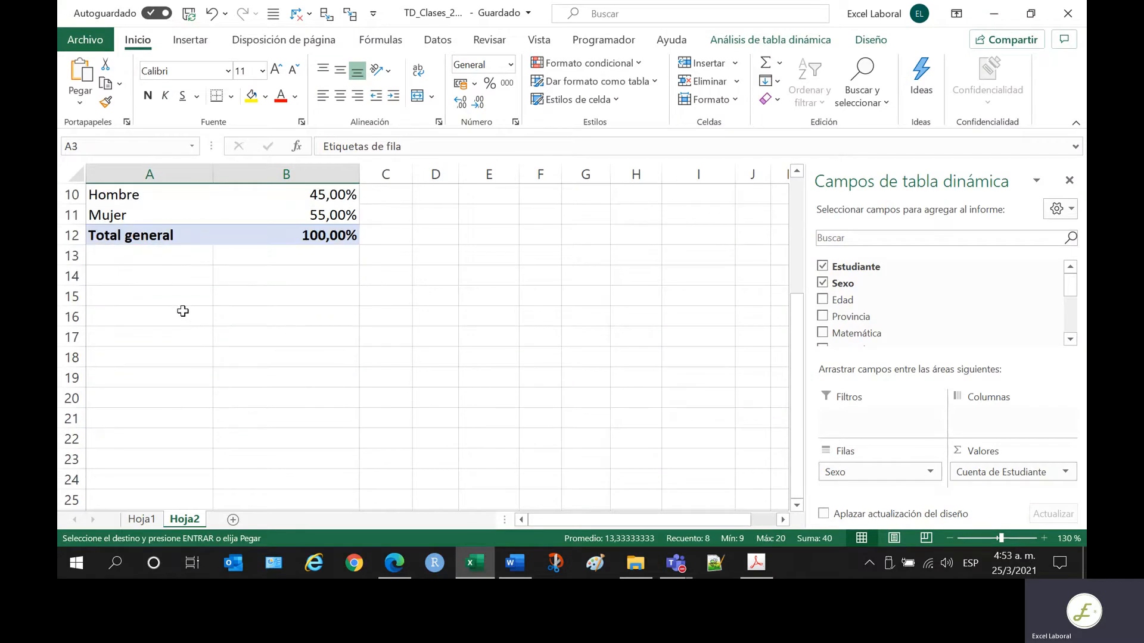
pyautogui.click(183, 311)
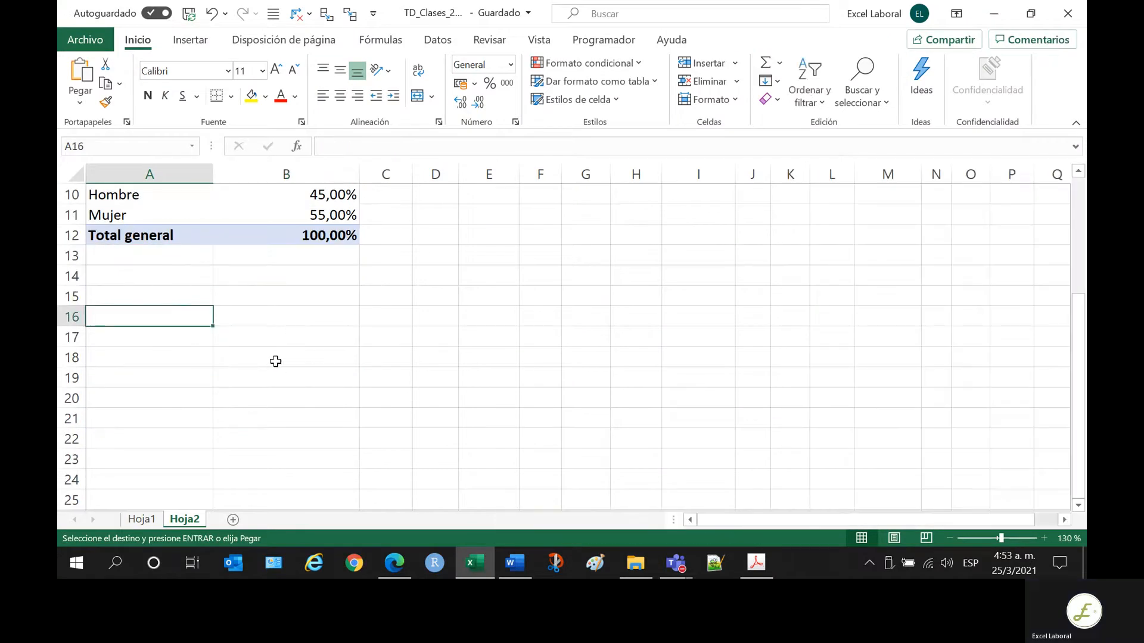
pyautogui.hotkey('ctrl', 'v')
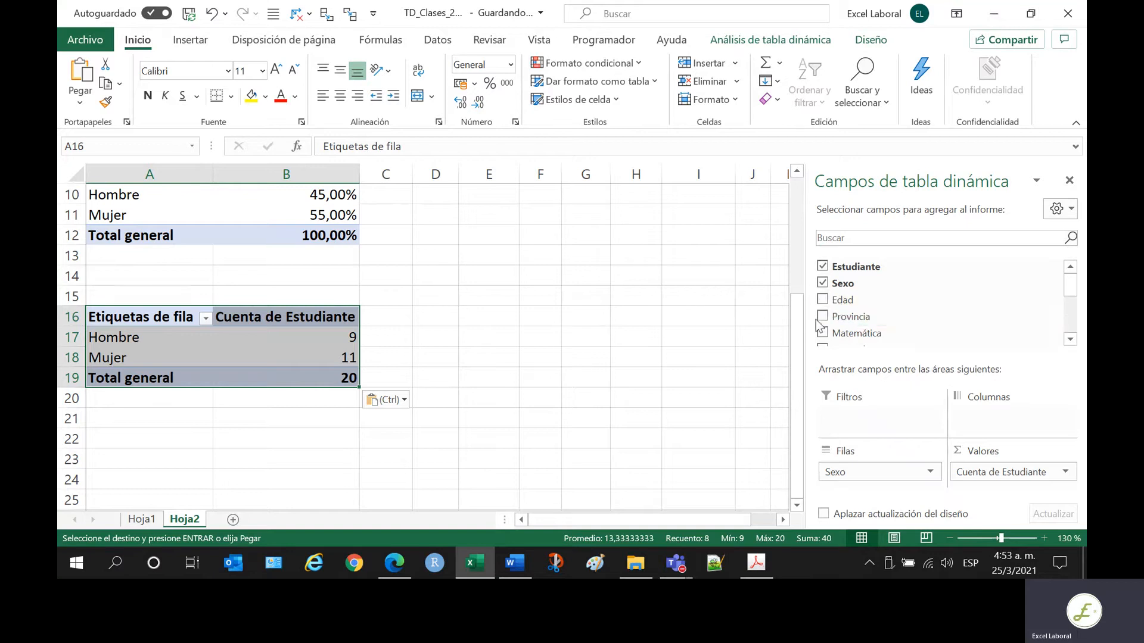
# - Replace Sexo with Provincia as the row field of the pivot table at A16
pyautogui.click(856, 317)
pyautogui.moveTo(866, 473); pyautogui.dragTo(873, 328)
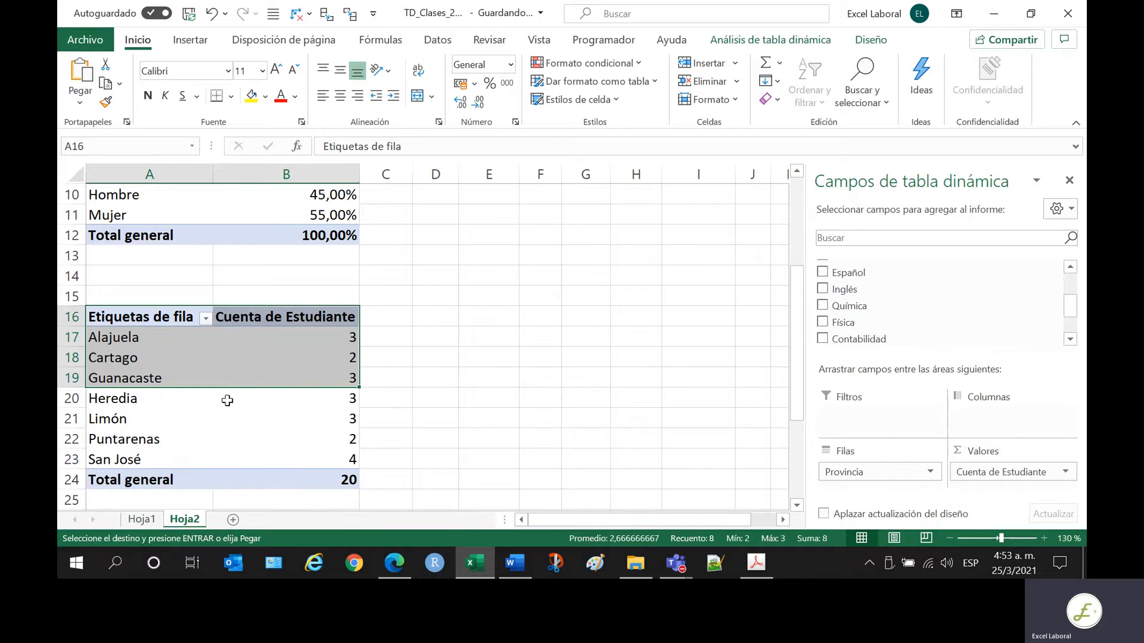
pyautogui.moveTo(236, 401)
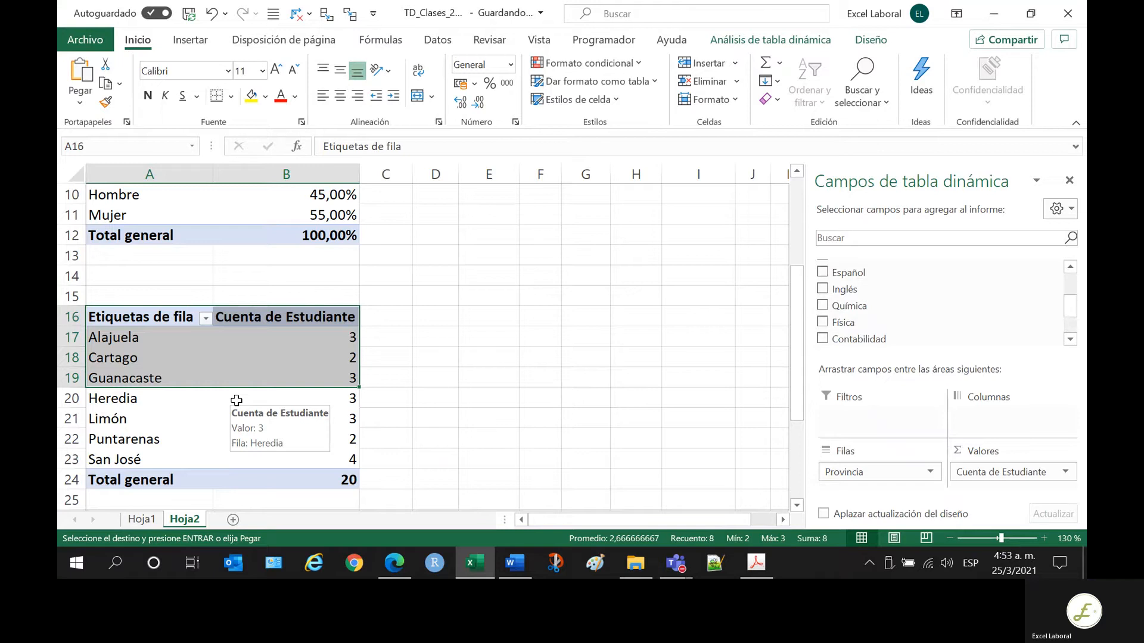
pyautogui.click(494, 375)
pyautogui.click(229, 370)
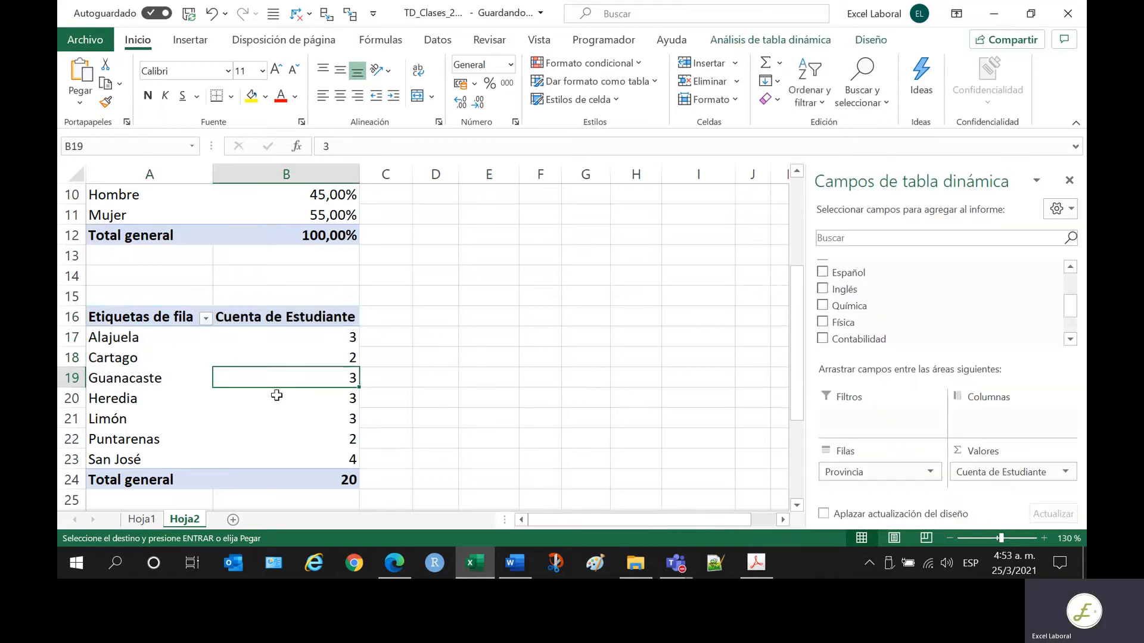
# - Compare the province example in the Acrobat manual, read the "Promedio de Matemática" by sex example on pages 8 and 9, and return to Excel
pyautogui.click(764, 564)
pyautogui.scroll(2, 508, 397)
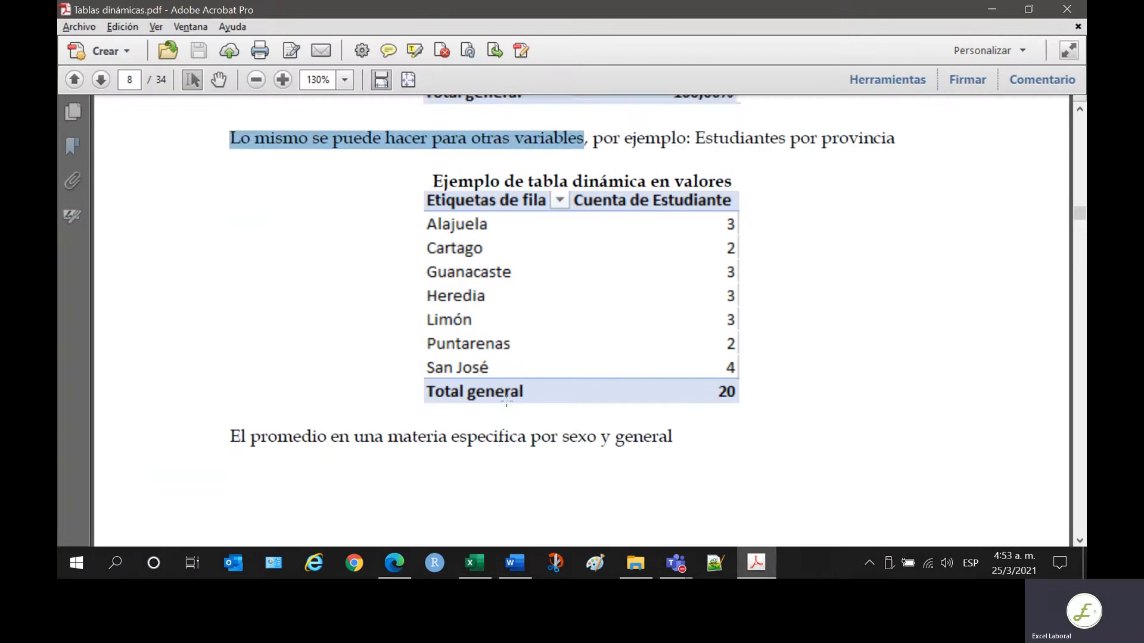
pyautogui.scroll(-1, 507, 400)
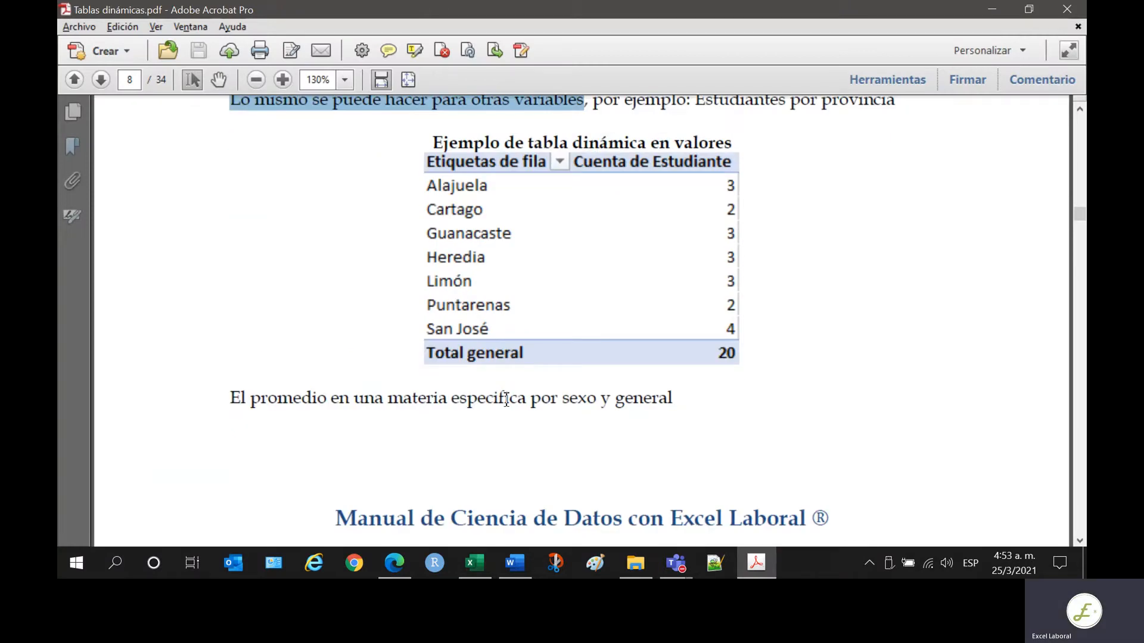
pyautogui.scroll(-10, 507, 399)
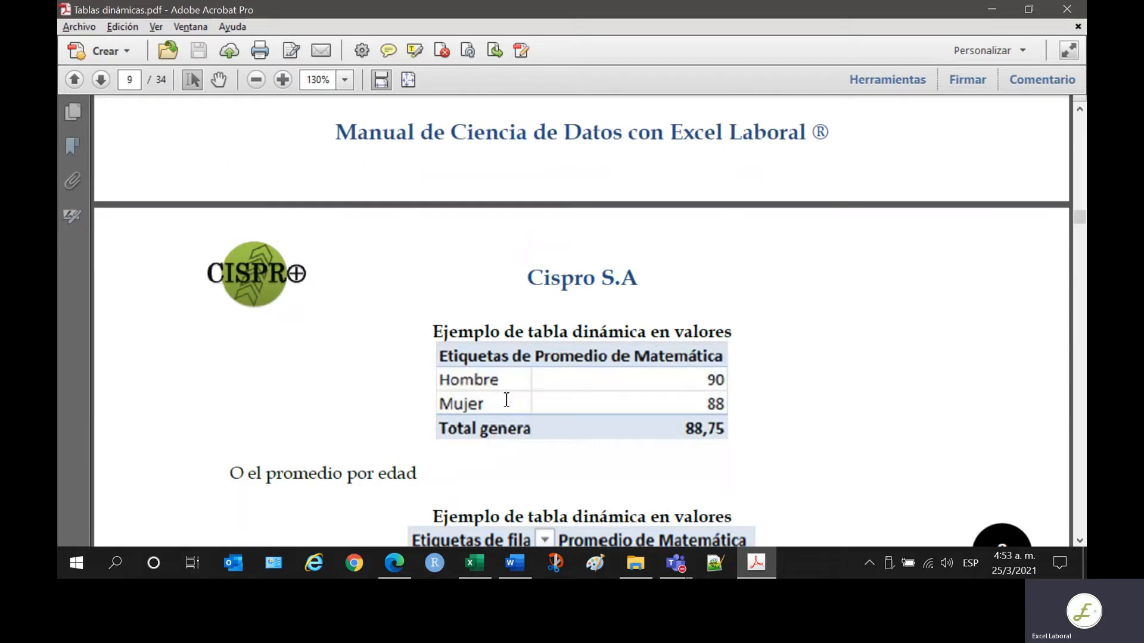
pyautogui.scroll(7, 506, 401)
pyautogui.doubleClick(272, 283)
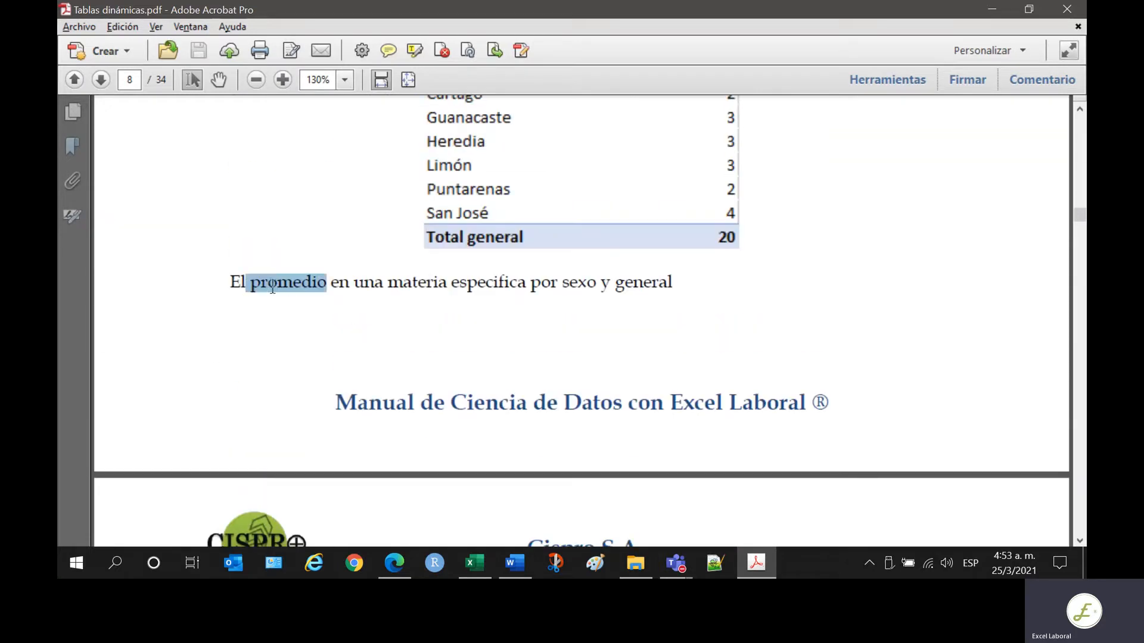
pyautogui.moveTo(272, 288); pyautogui.dragTo(652, 294)
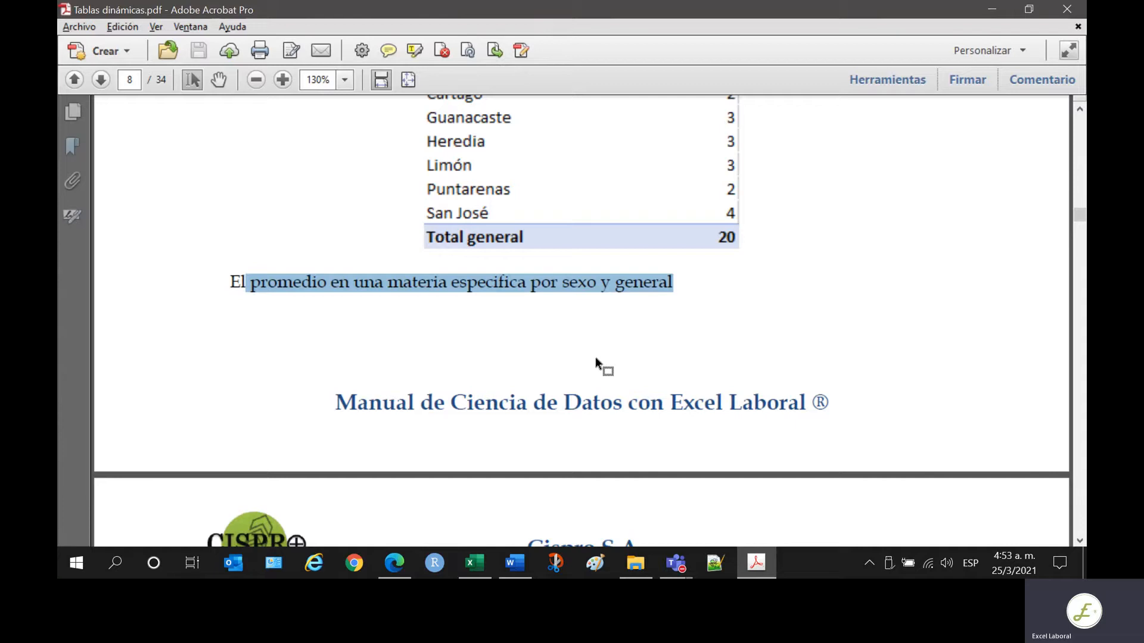
pyautogui.scroll(-7, 594, 358)
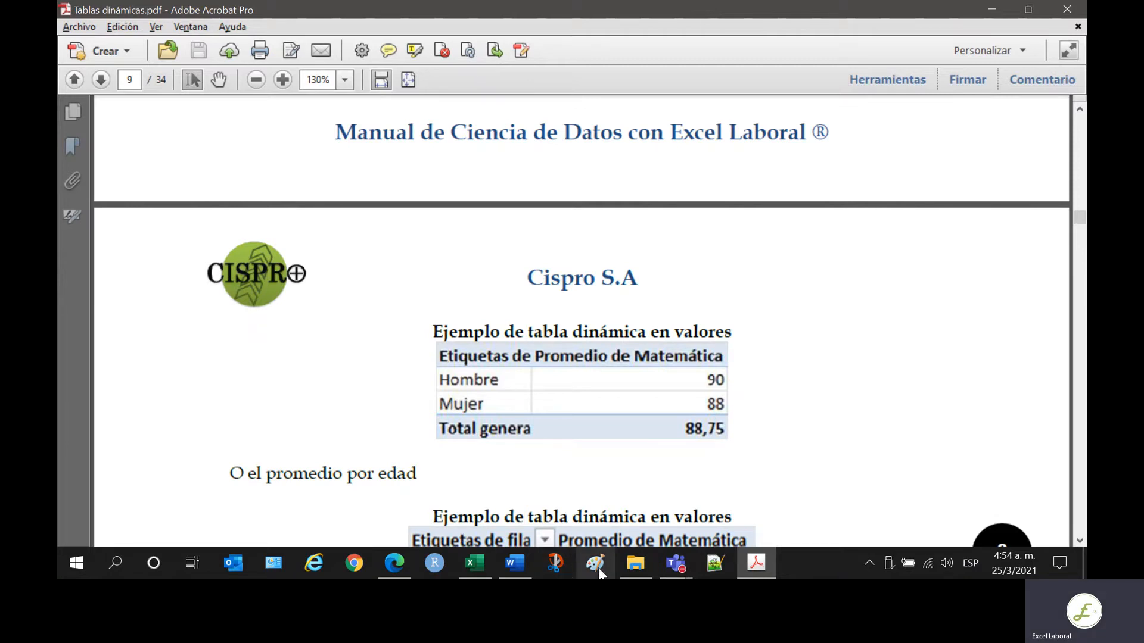
pyautogui.click(472, 570)
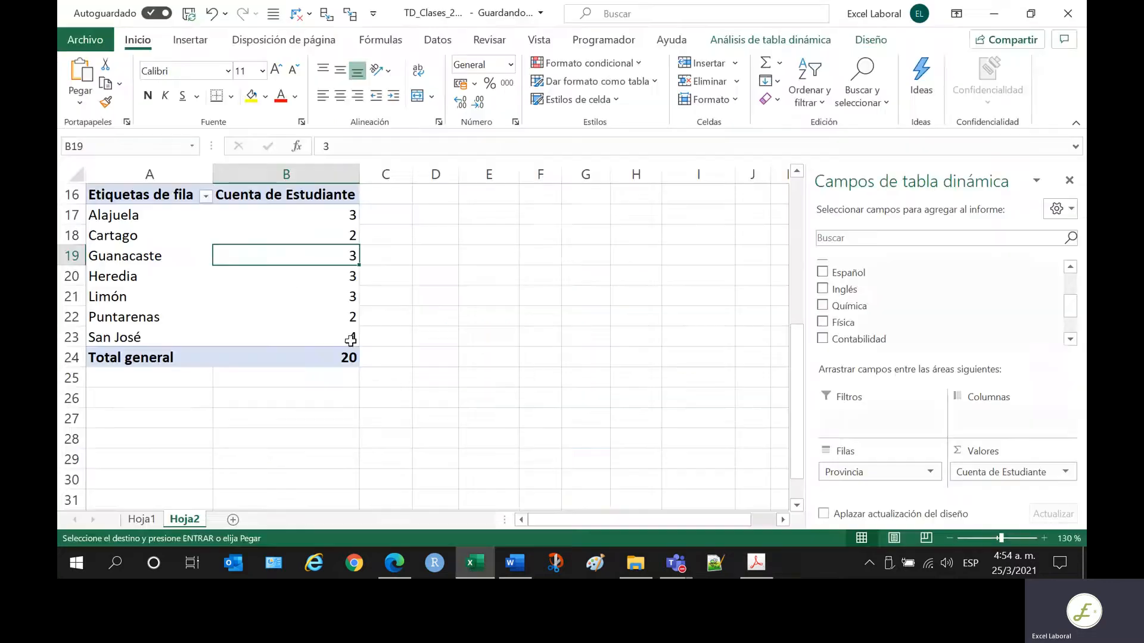
pyautogui.click(173, 400)
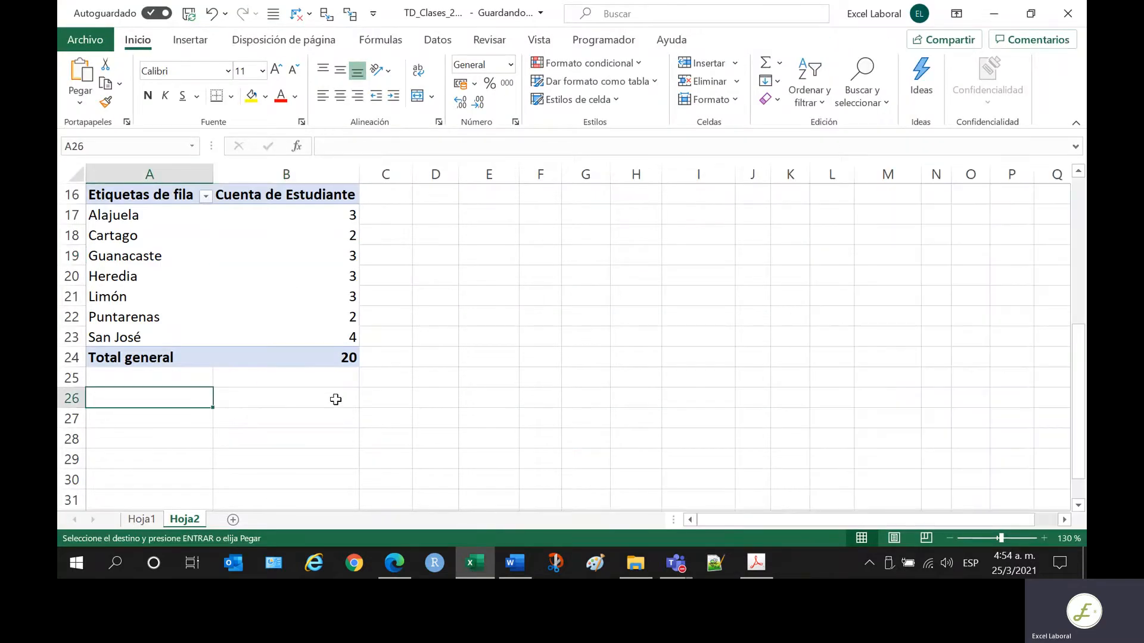
pyautogui.scroll(1, 381, 370)
pyautogui.scroll(4, 389, 364)
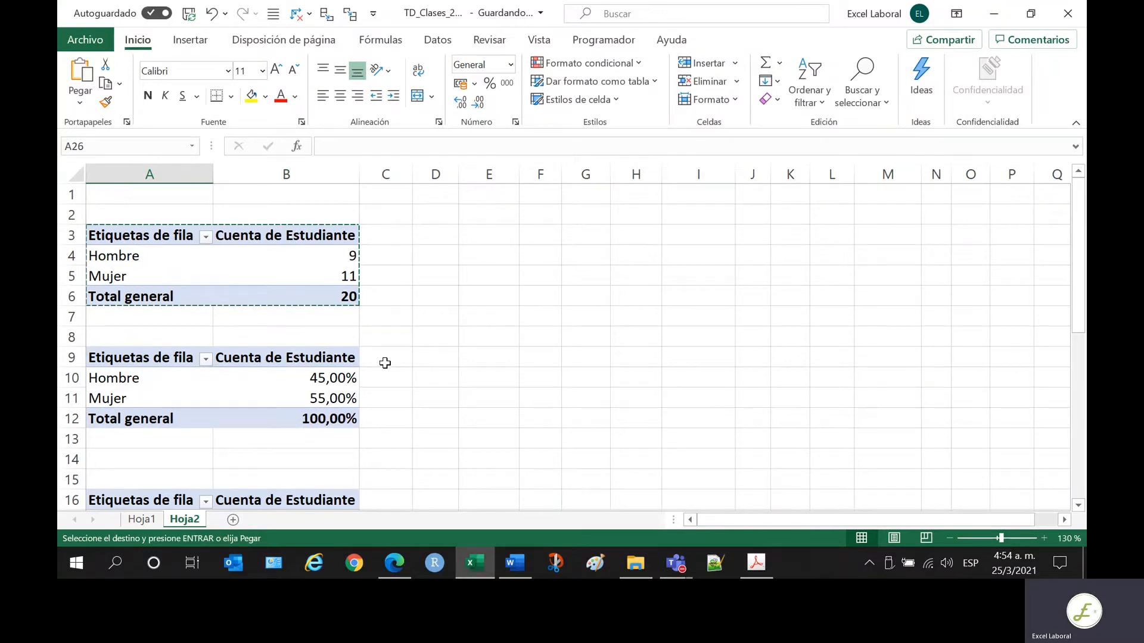
pyautogui.scroll(-4, 385, 362)
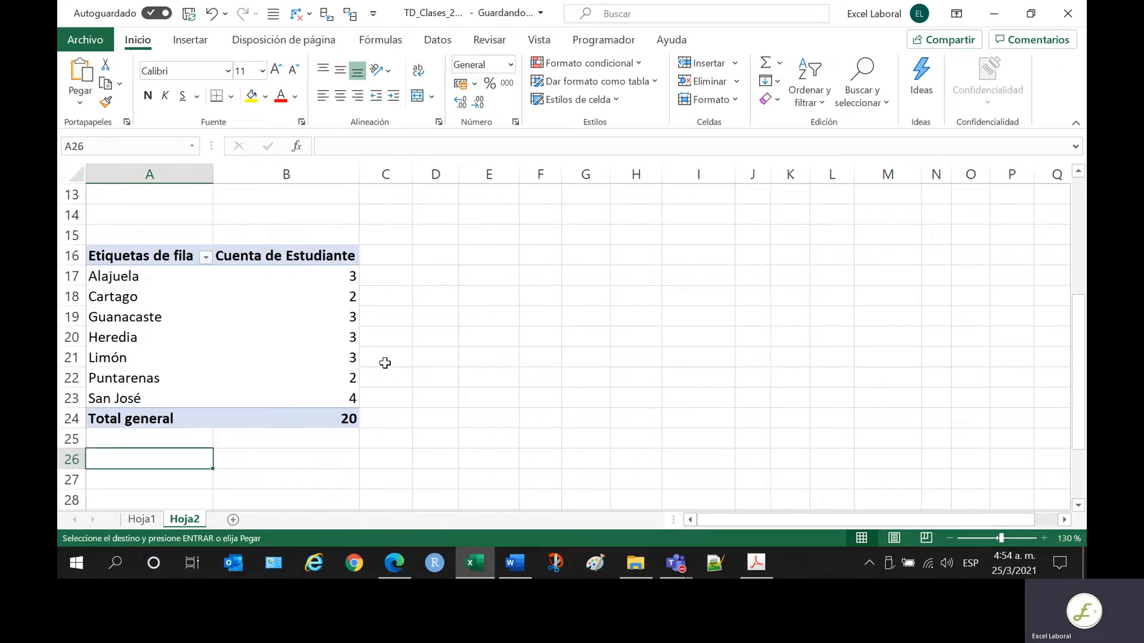
# - Insert a new pivot table from the student data in Hoja1!$A$1:$L$21, placed on the existing sheet Hoja2 at cell A27
pyautogui.click(143, 520)
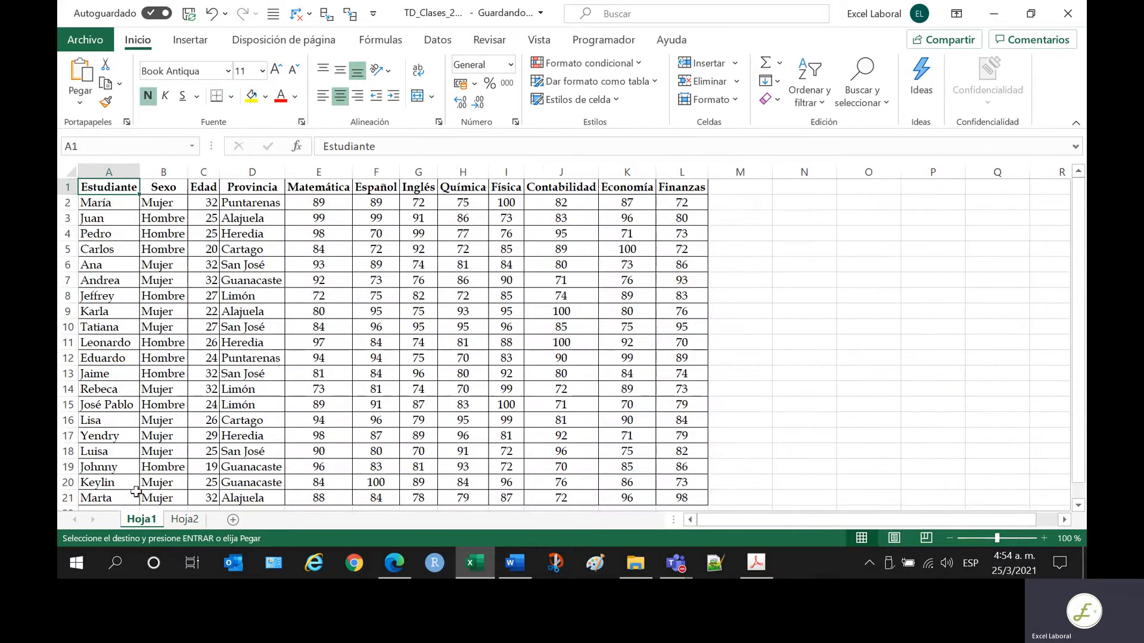
pyautogui.click(189, 47)
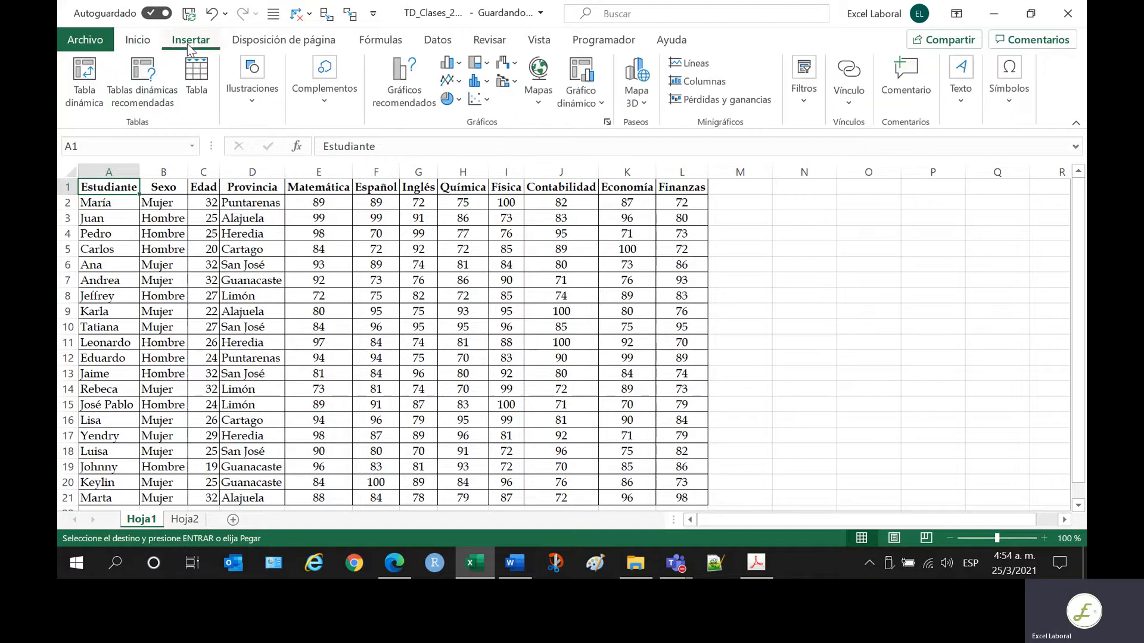
pyautogui.click(84, 73)
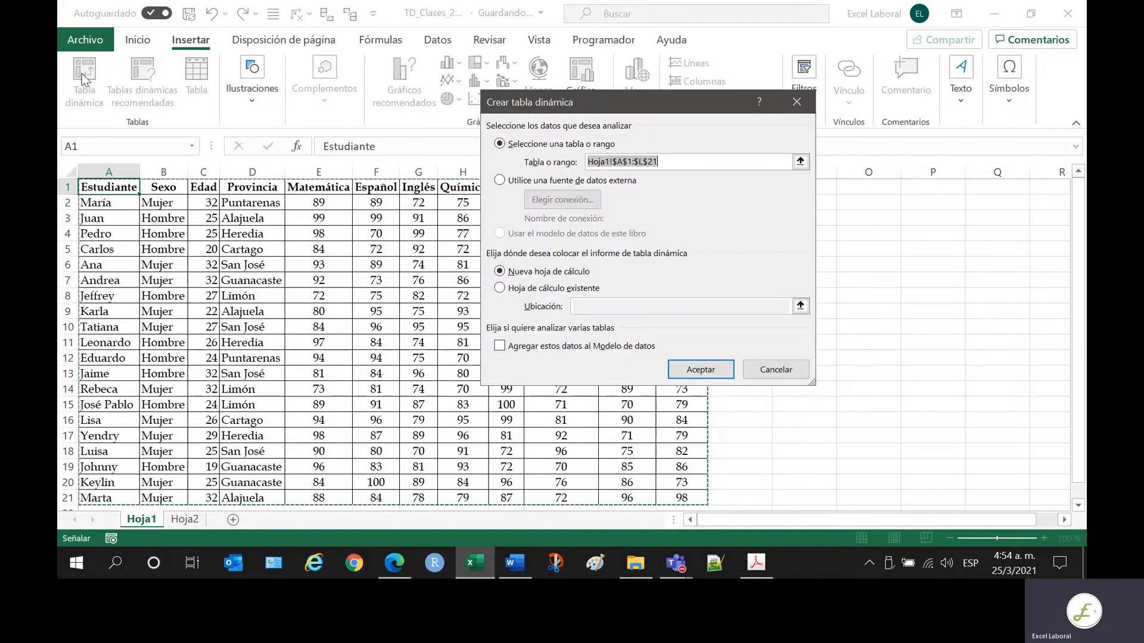
pyautogui.click(530, 290)
pyautogui.click(600, 305)
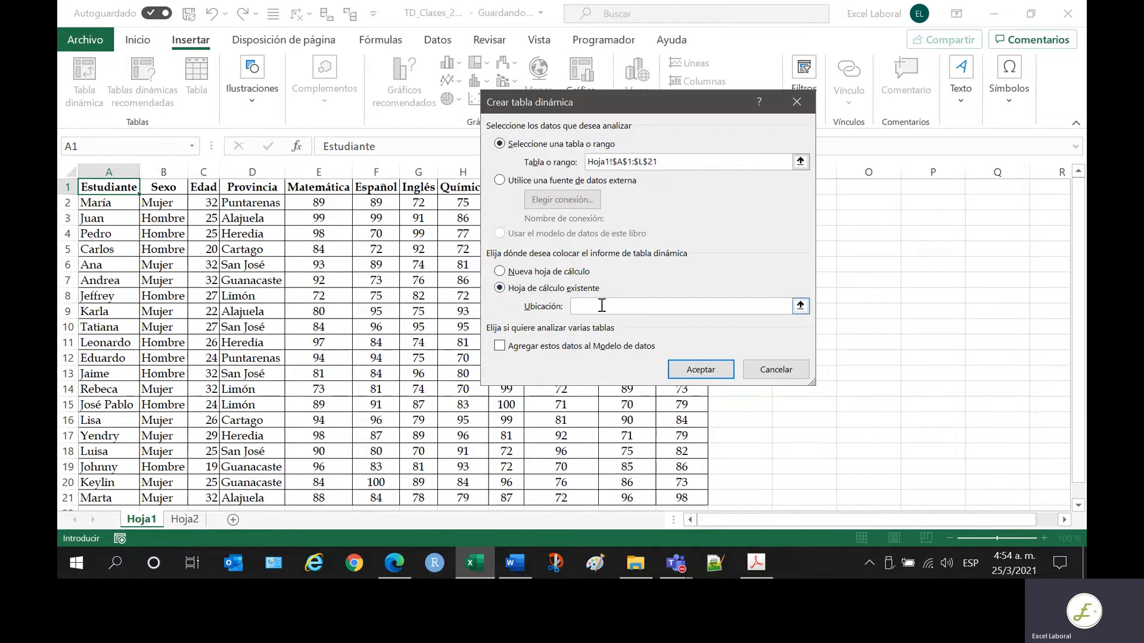
pyautogui.click(178, 521)
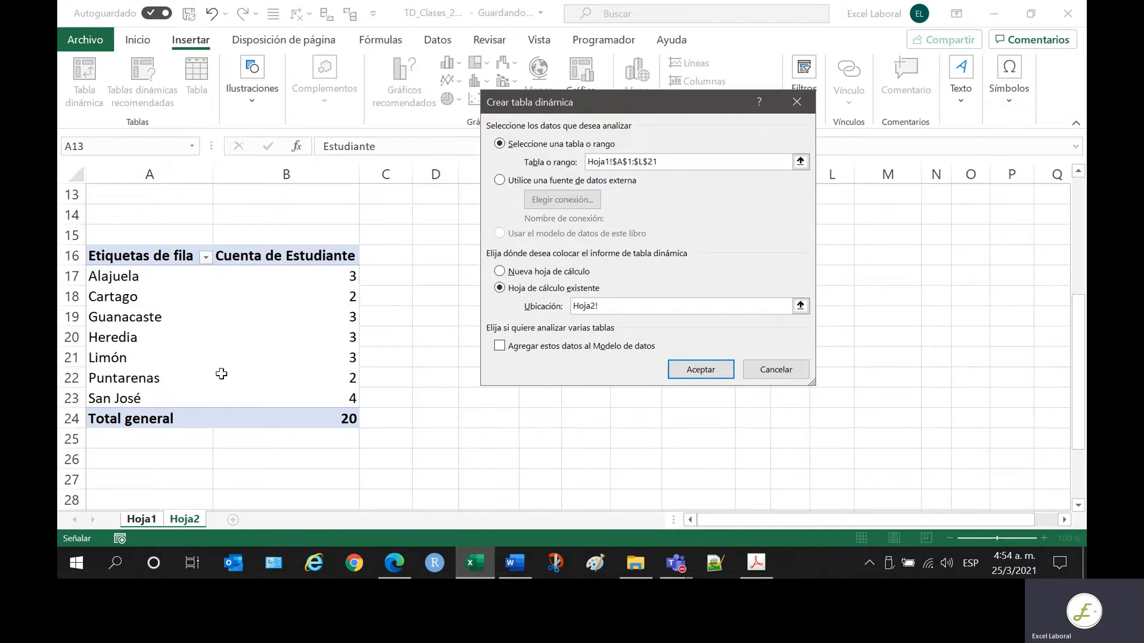
pyautogui.scroll(-2, 222, 373)
pyautogui.click(197, 360)
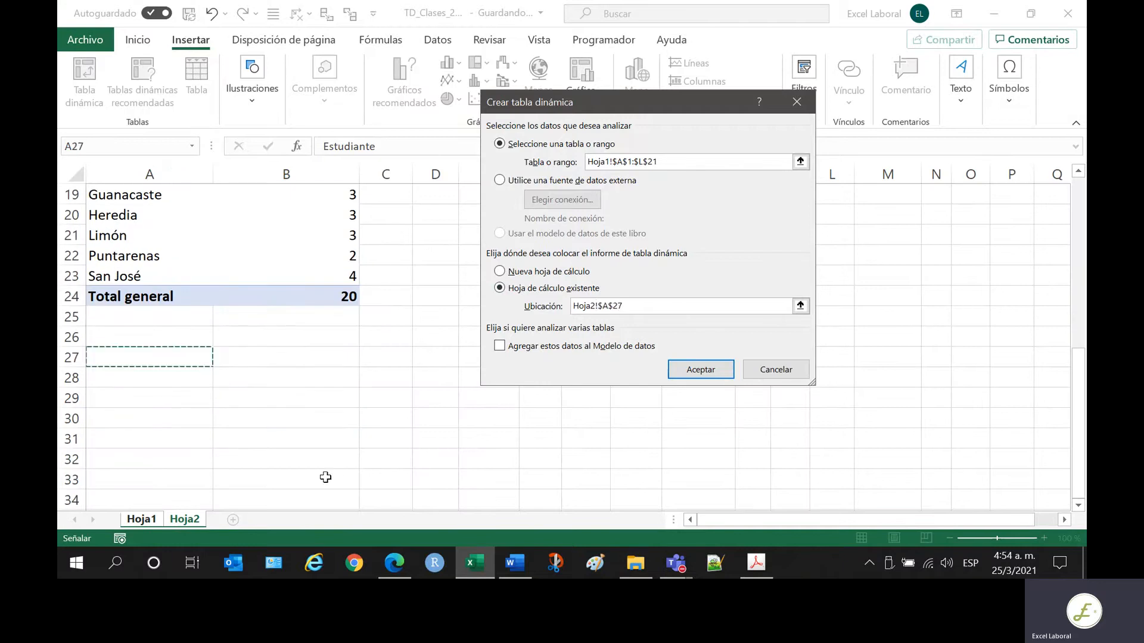
pyautogui.click(695, 372)
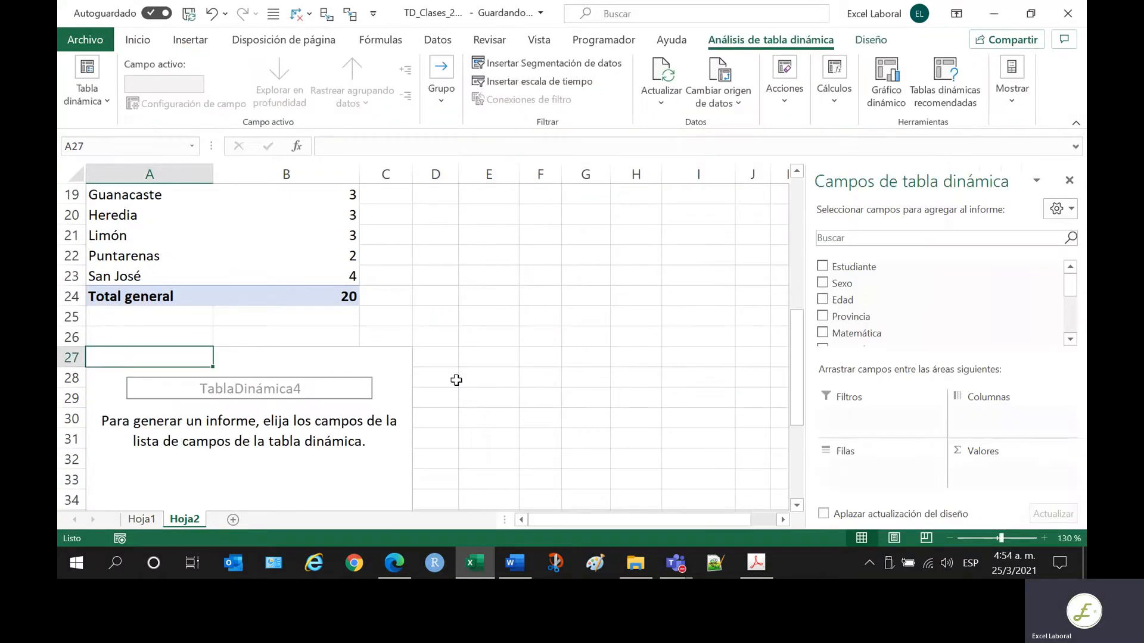
# - Add Sexo as the row field and Matemática as the summed value field of the pivot table at A27
pyautogui.scroll(-1, 681, 353)
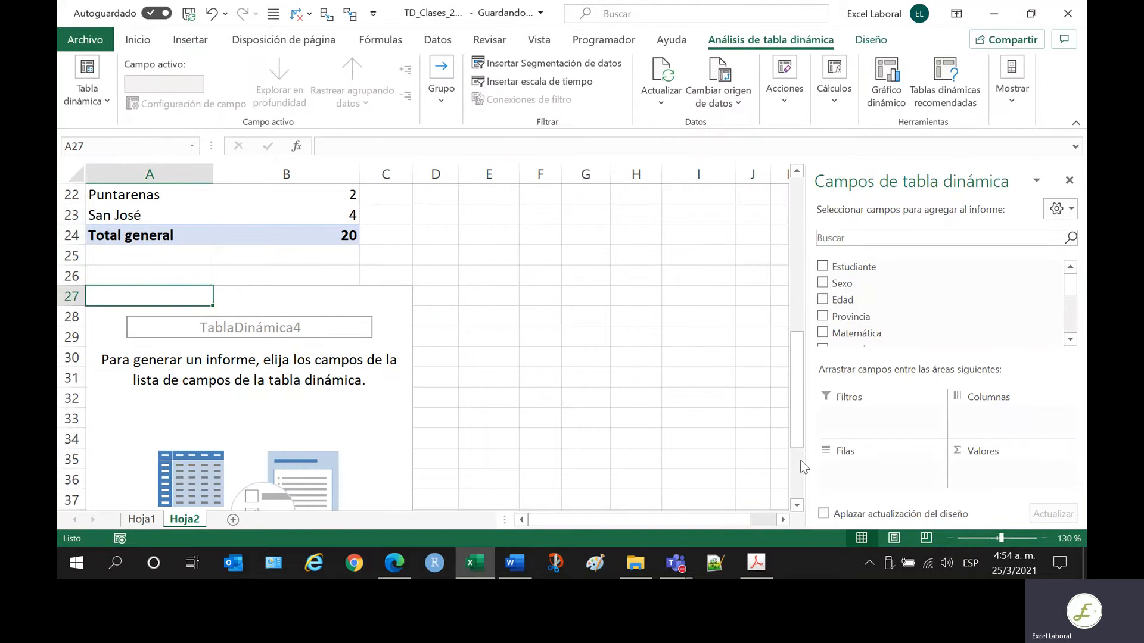
pyautogui.moveTo(841, 291); pyautogui.dragTo(881, 485)
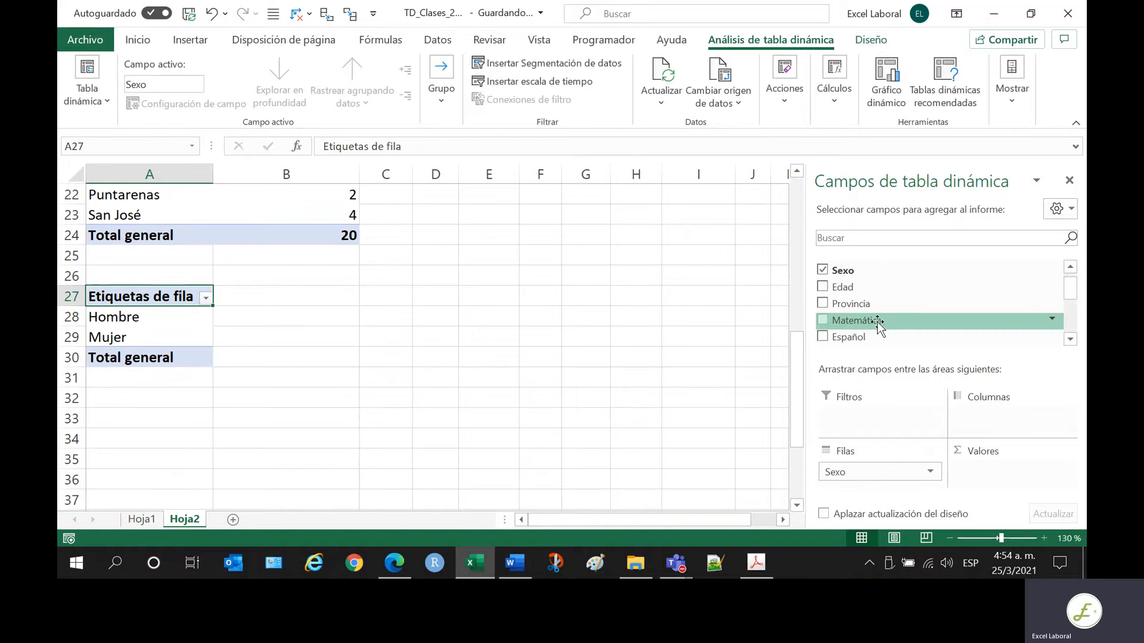
pyautogui.moveTo(882, 325); pyautogui.dragTo(987, 475)
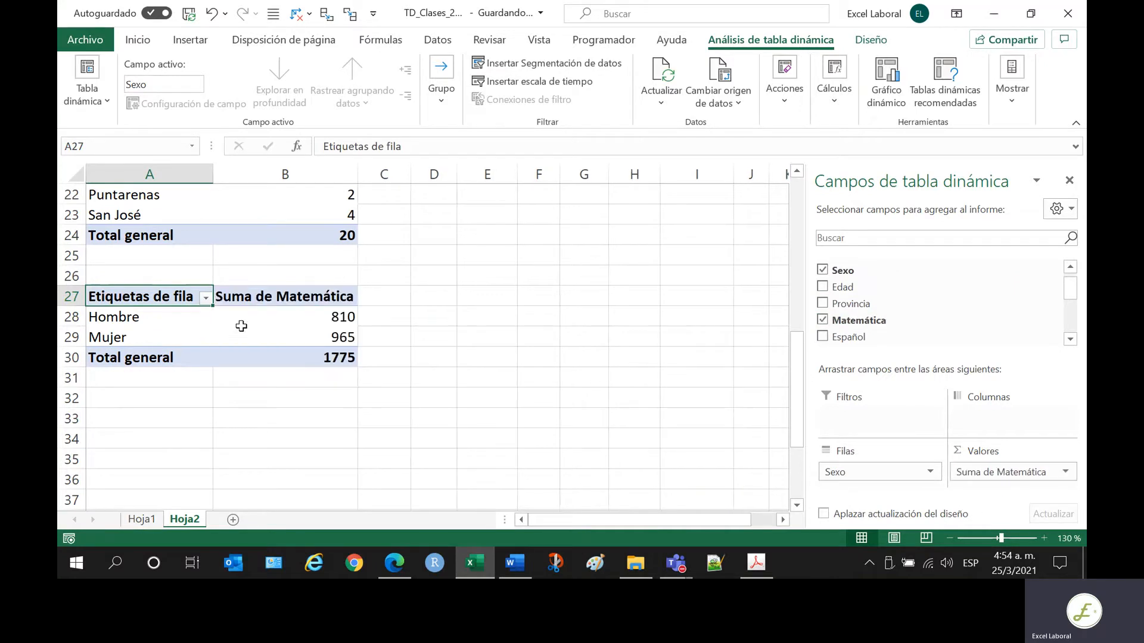
pyautogui.moveTo(296, 314)
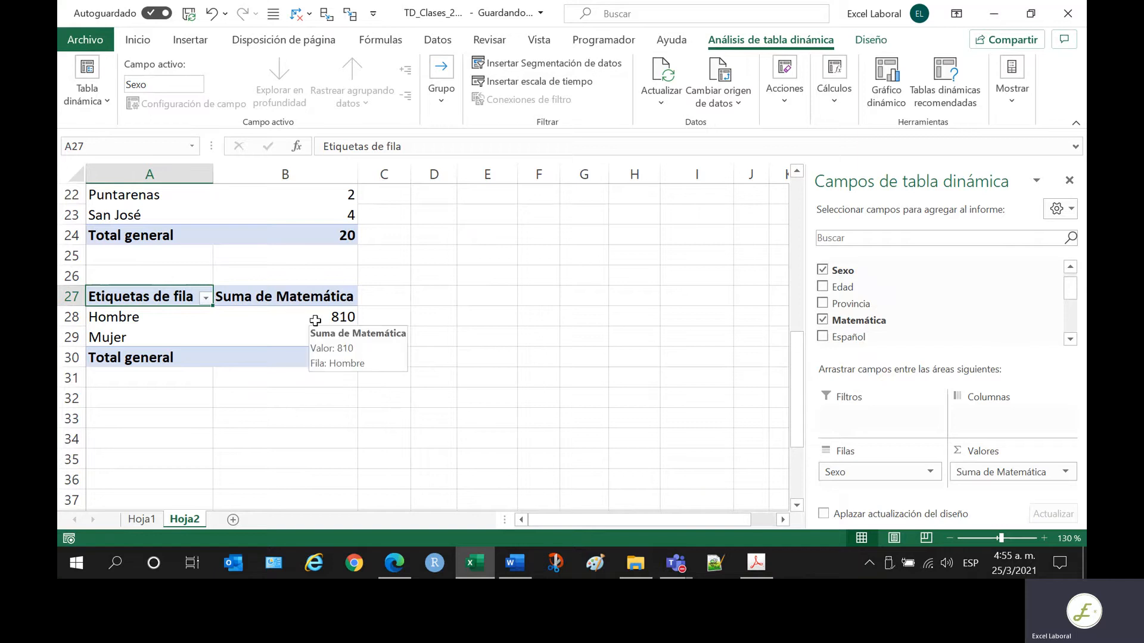
pyautogui.scroll(2, 289, 298)
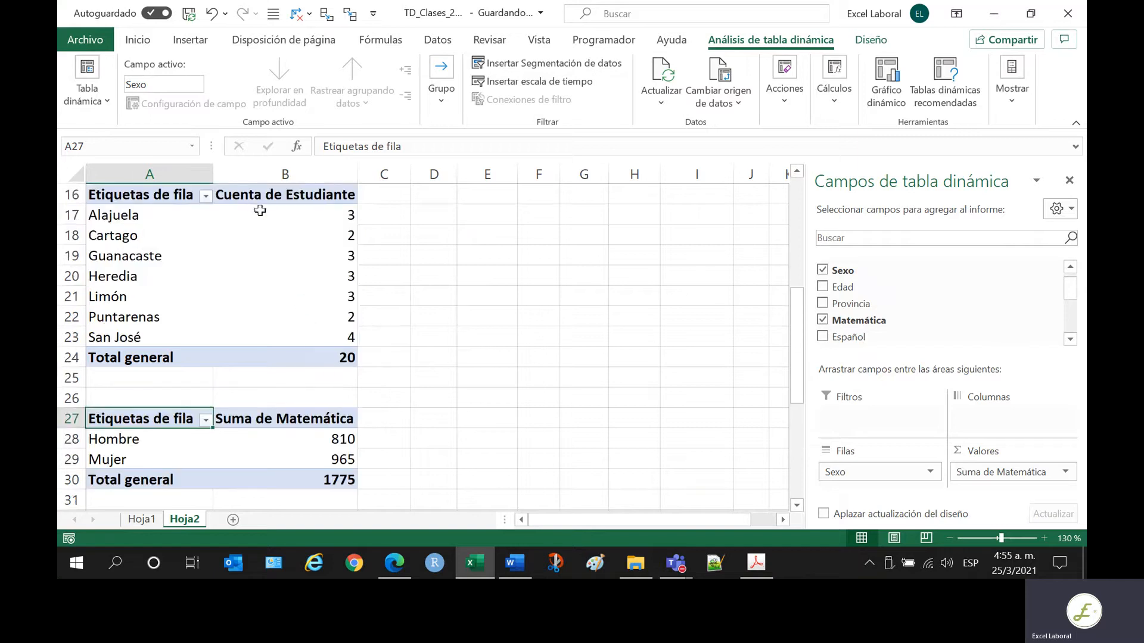
pyautogui.scroll(-2, 298, 346)
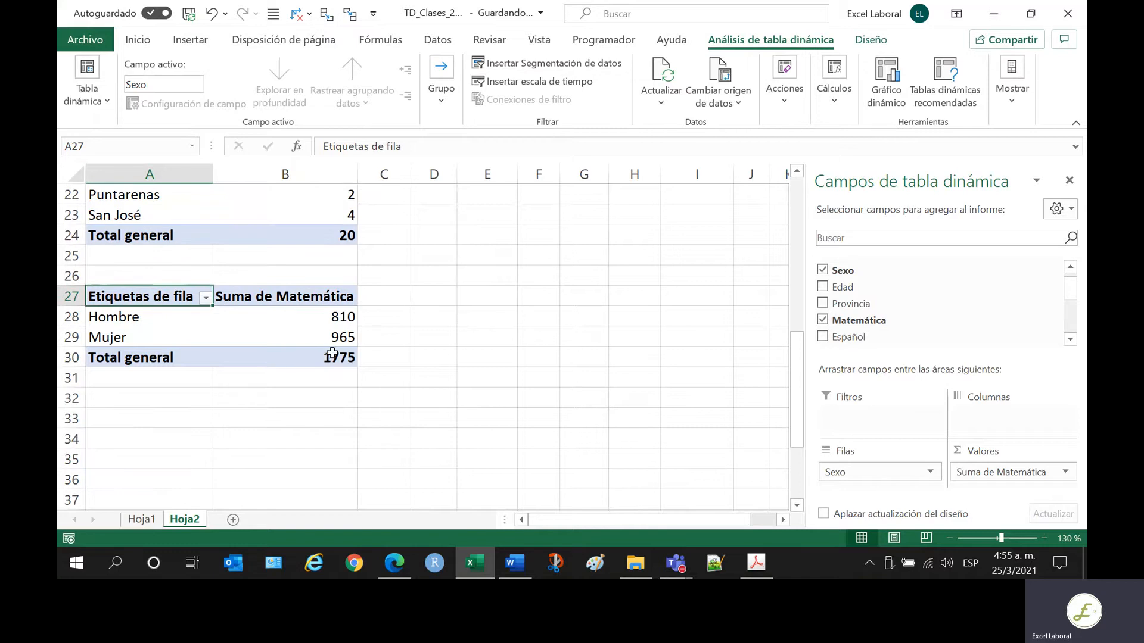
# - Summarise the Matemática values by Promedio instead of by sum in the pivot table broken down by Sexo
pyautogui.moveTo(311, 355)
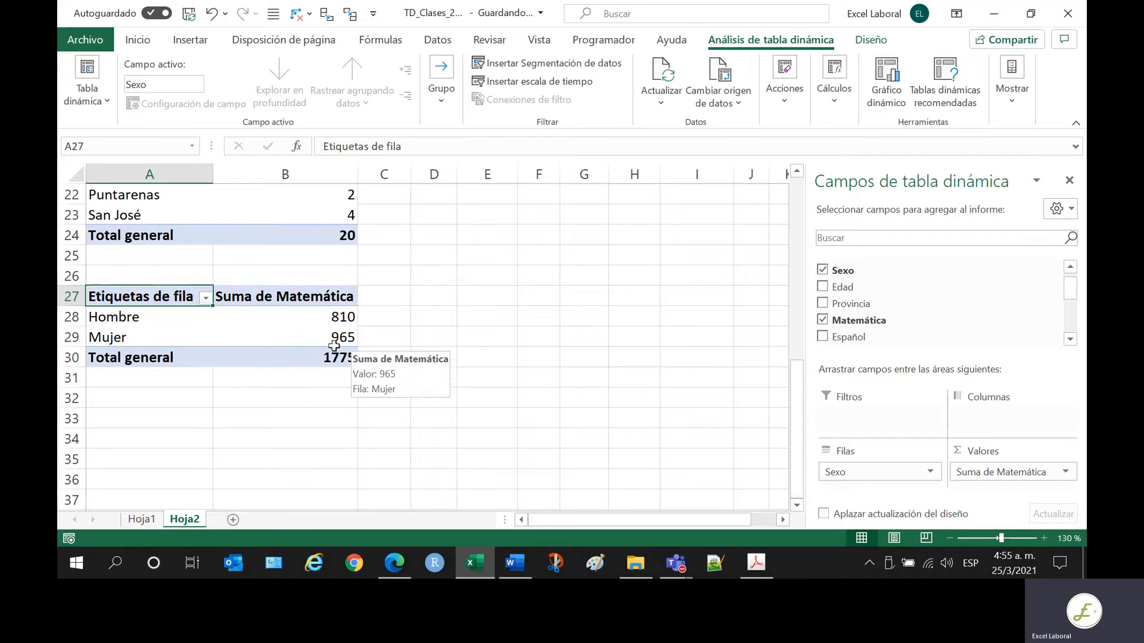
pyautogui.click(1065, 471)
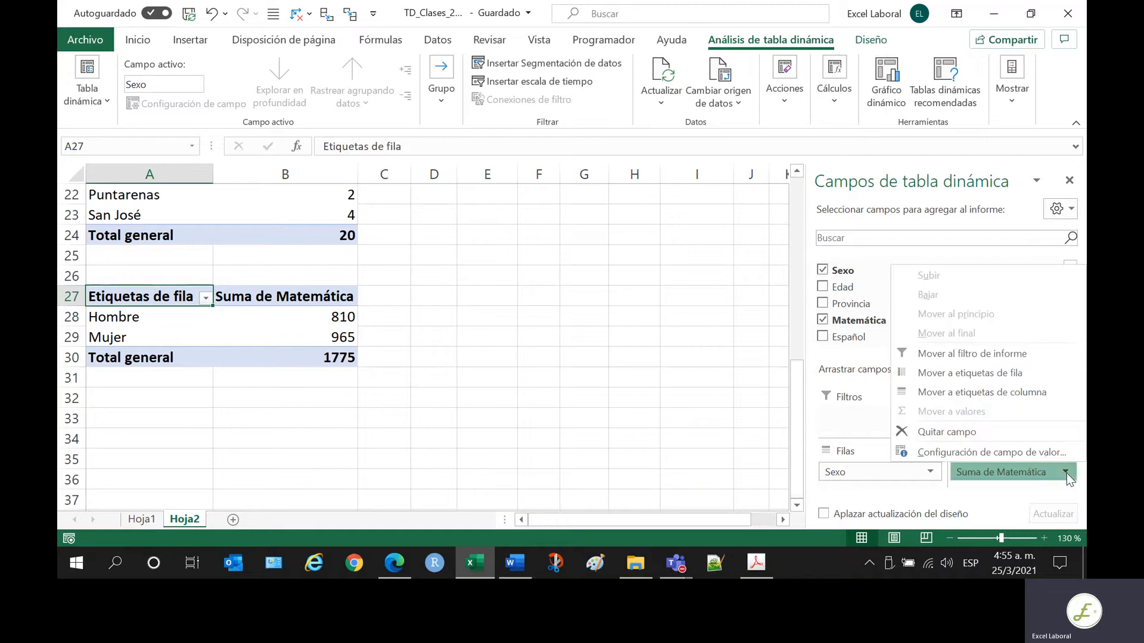
pyautogui.click(1011, 453)
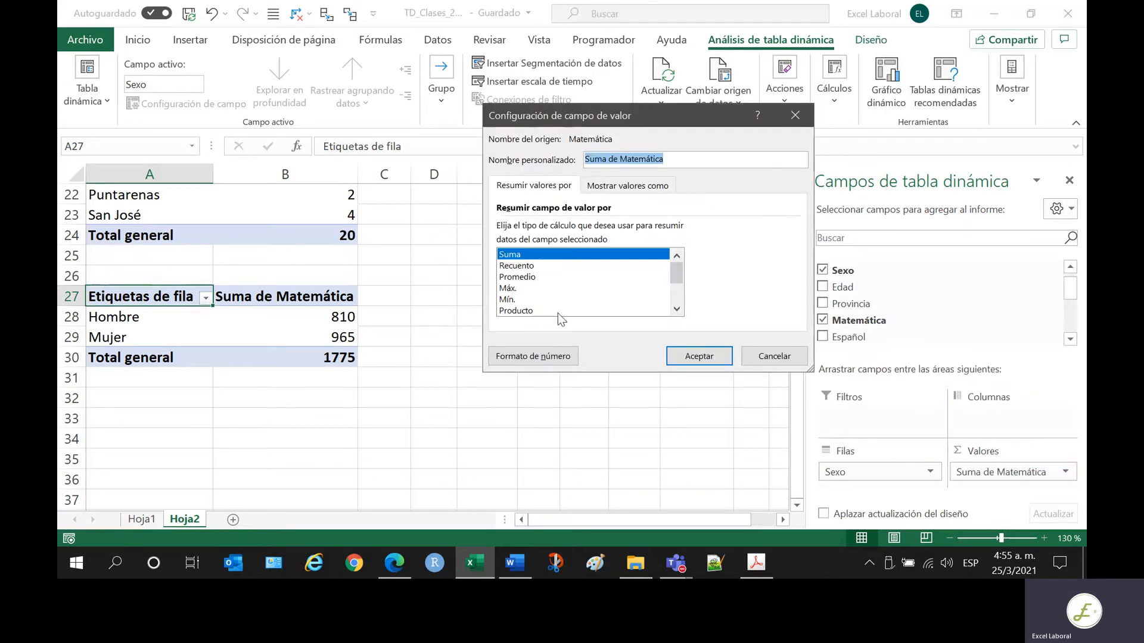
pyautogui.click(528, 278)
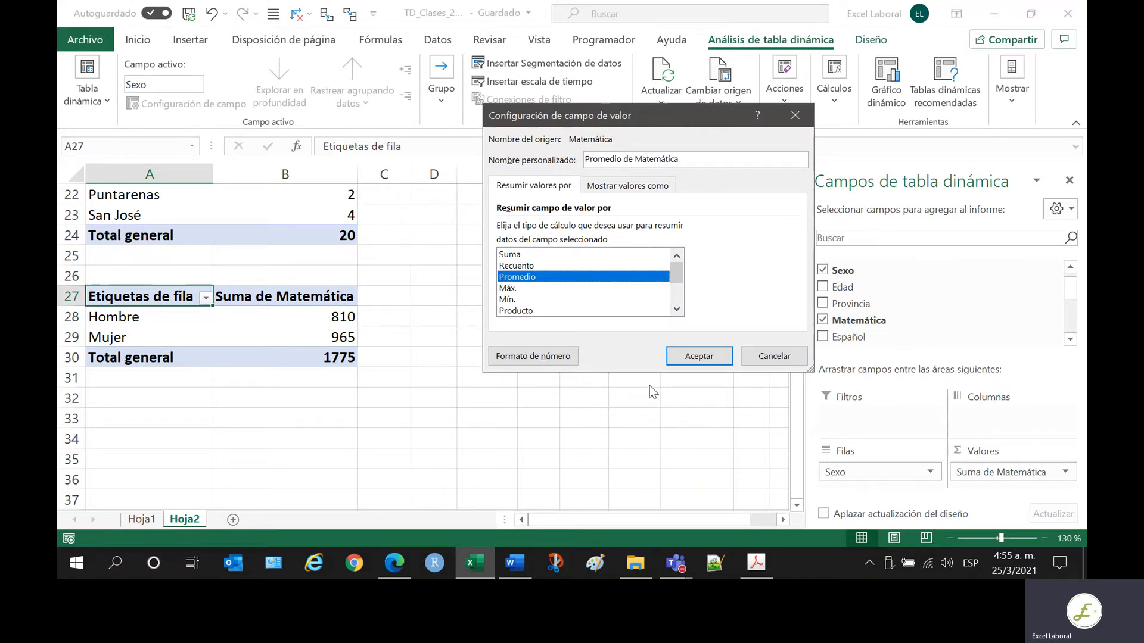
pyautogui.click(685, 359)
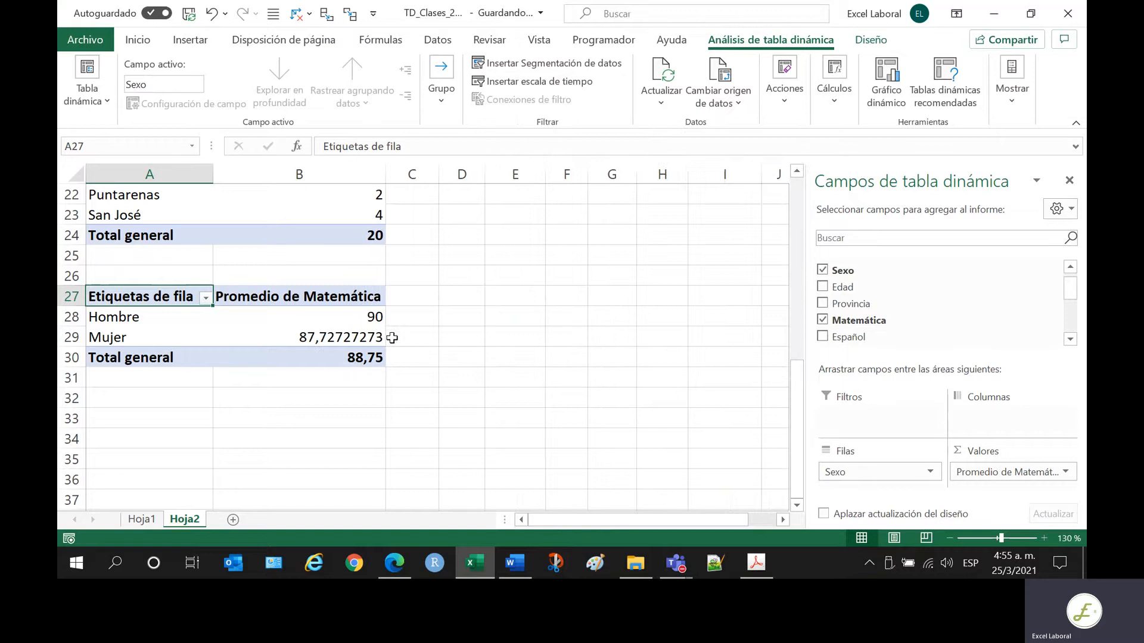
# - Format the Hombre, Mujer and Total general averages in B28:B30 with one decimal place
pyautogui.moveTo(364, 317); pyautogui.dragTo(364, 349)
pyautogui.rightClick(345, 339)
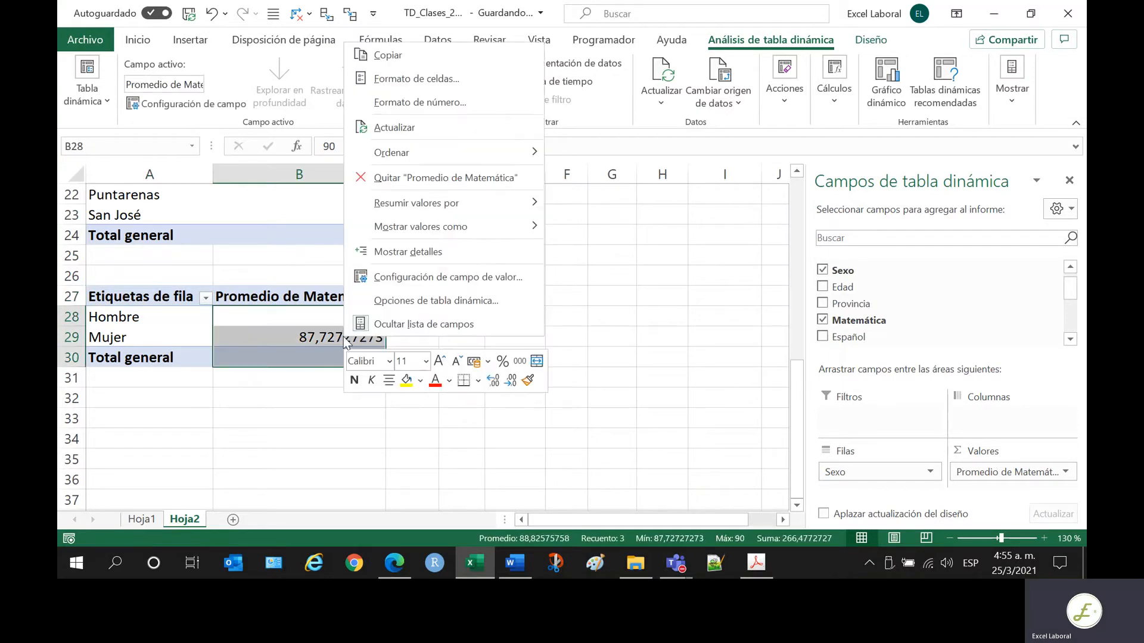
pyautogui.click(493, 380)
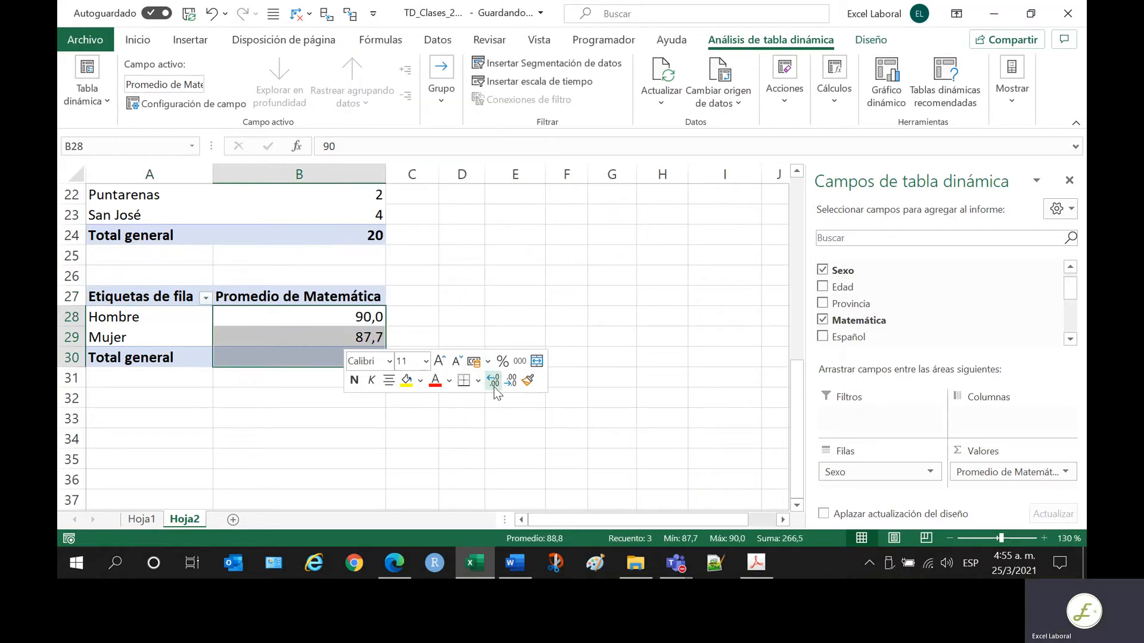
pyautogui.click(623, 369)
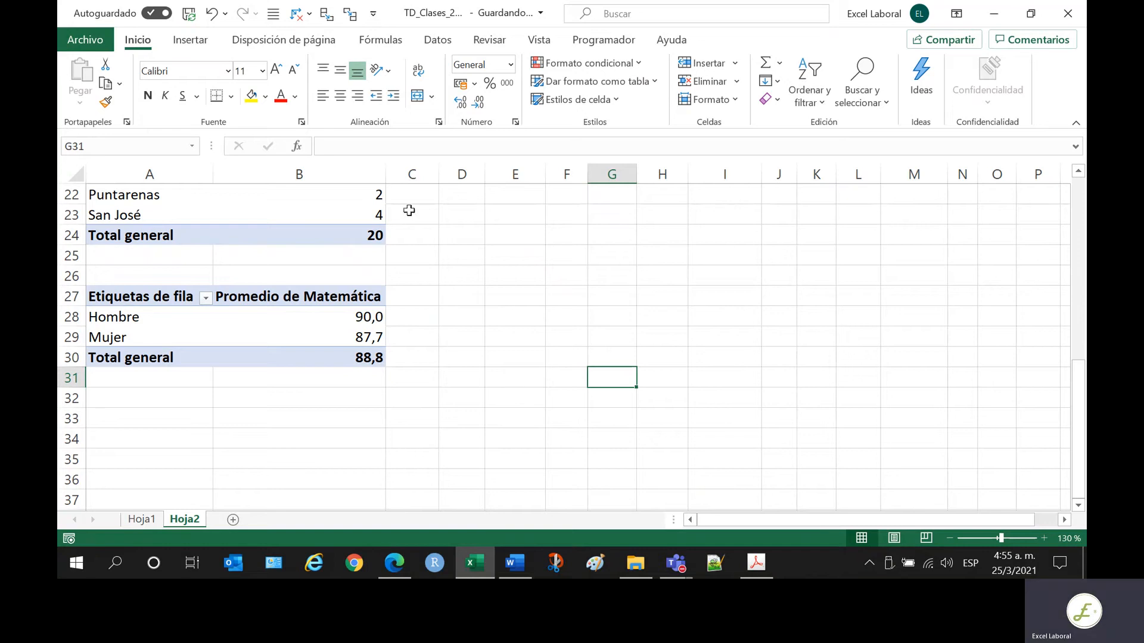
# - Check the example table in the Acrobat PDF manual, and in Excel show the Hombre and Mujer averages without decimals
pyautogui.click(756, 562)
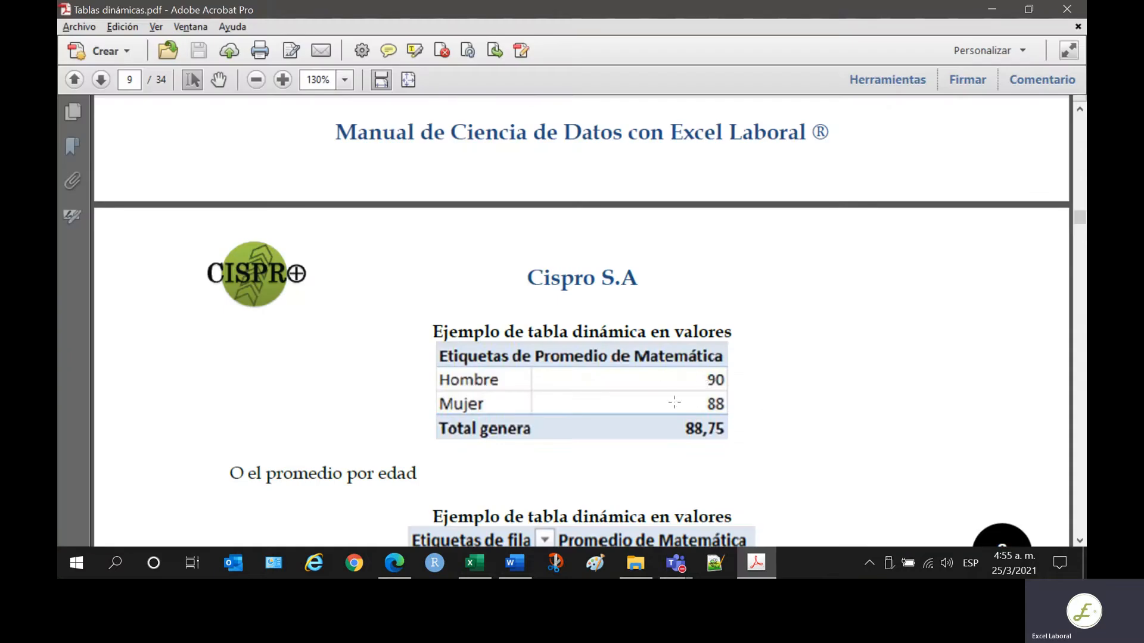
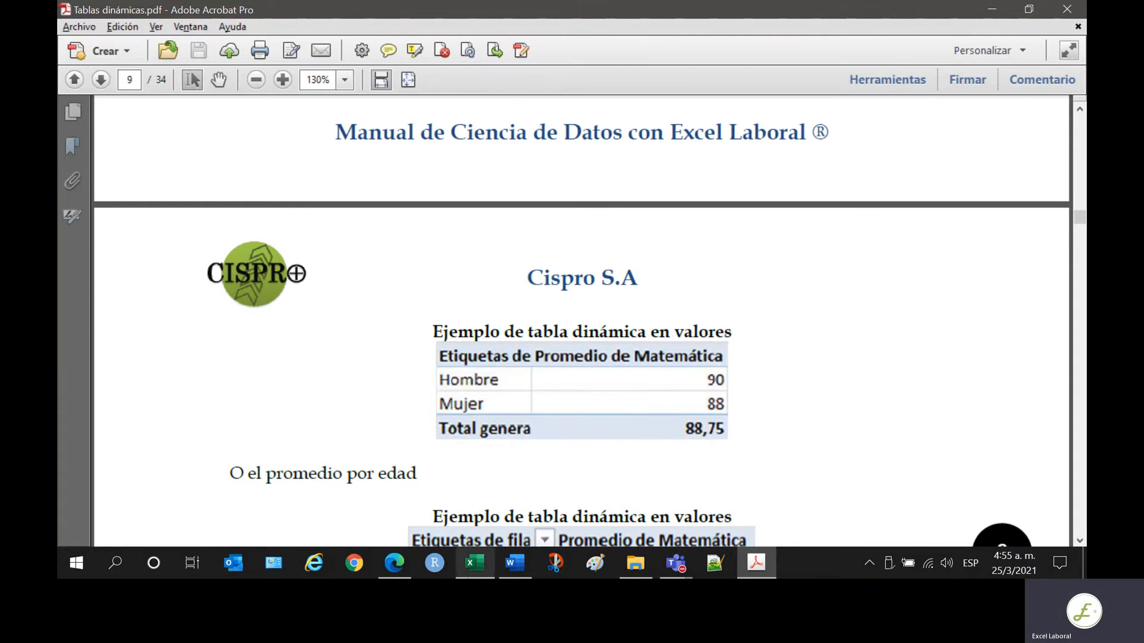
pyautogui.click(474, 563)
pyautogui.moveTo(352, 319); pyautogui.dragTo(349, 341)
pyautogui.rightClick(347, 346)
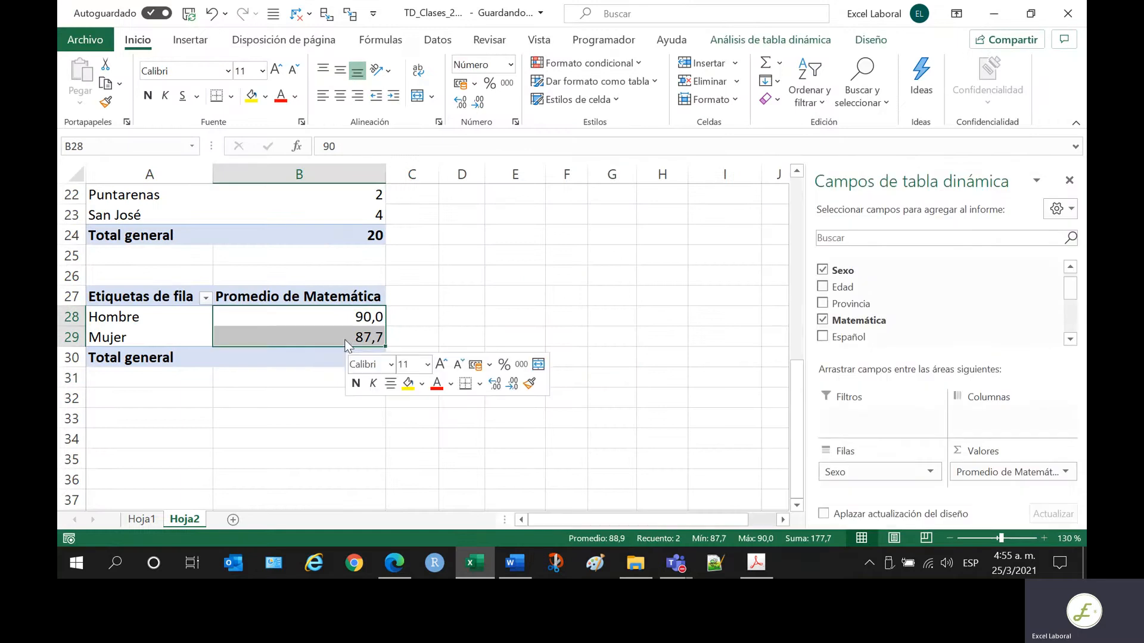
pyautogui.click(512, 383)
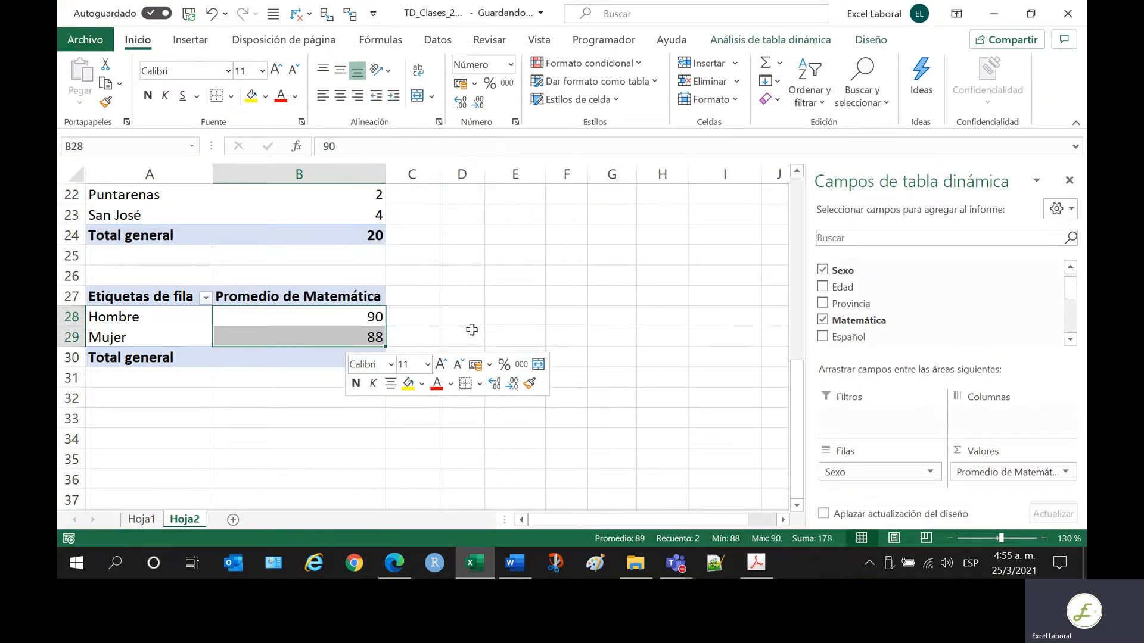
pyautogui.click(472, 329)
# - Show the Total general average of Matemática in B30 with two decimal places
pyautogui.click(359, 359)
pyautogui.rightClick(359, 360)
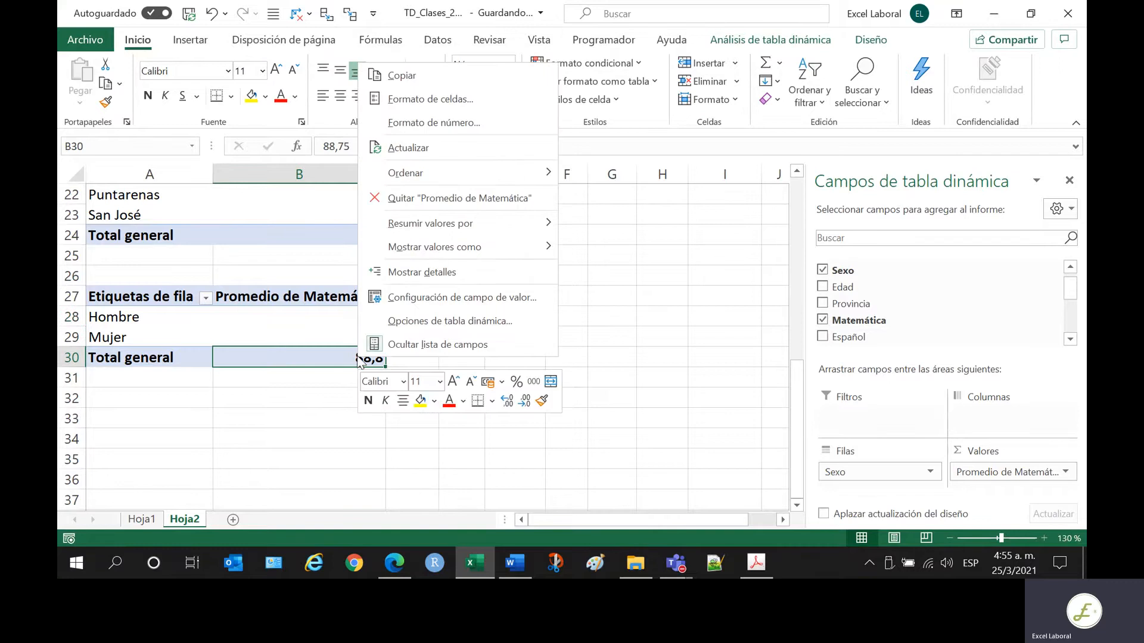
pyautogui.press('Escape')
pyautogui.click(454, 338)
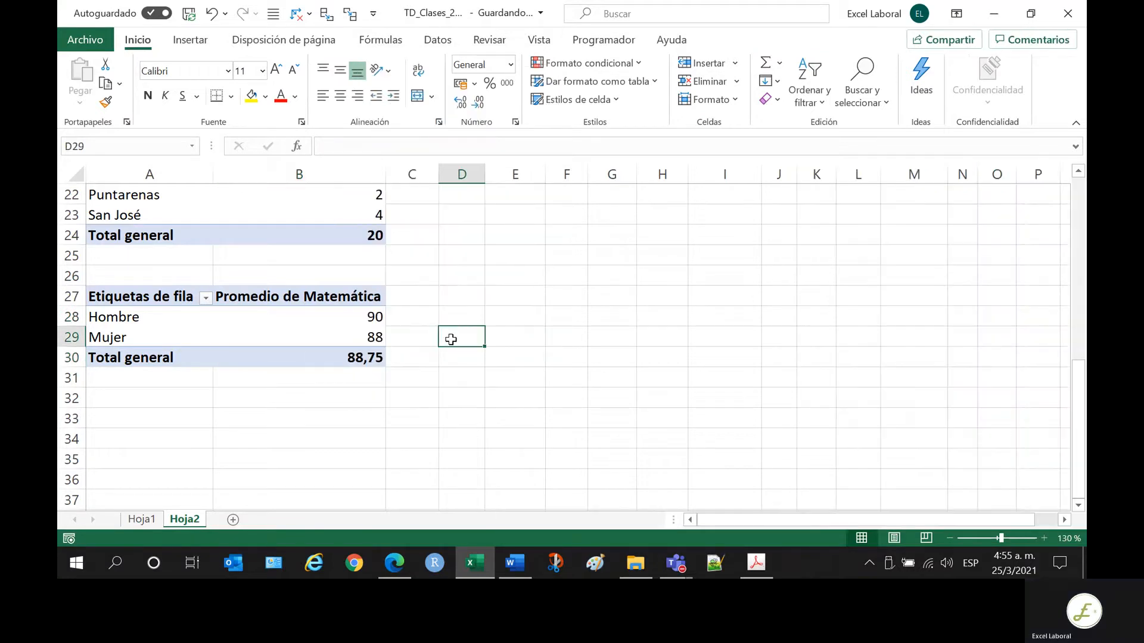
# - Switch to the PDF manual in Acrobat and examine the example pivot table introduced by "O el promedio por edad"
pyautogui.moveTo(310, 338)
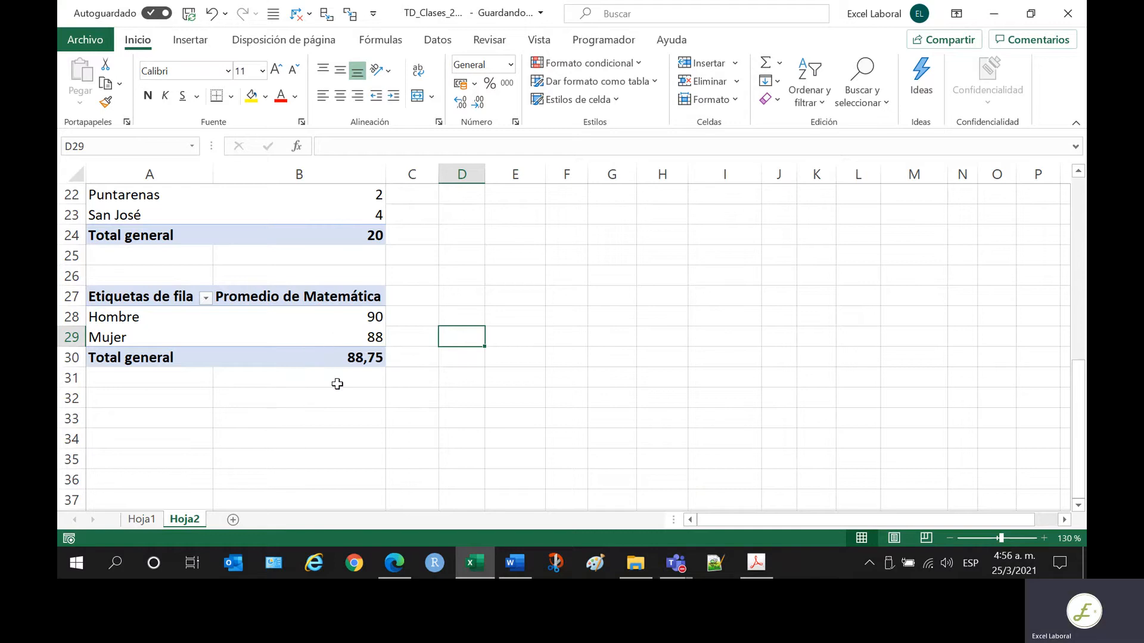
pyautogui.click(746, 564)
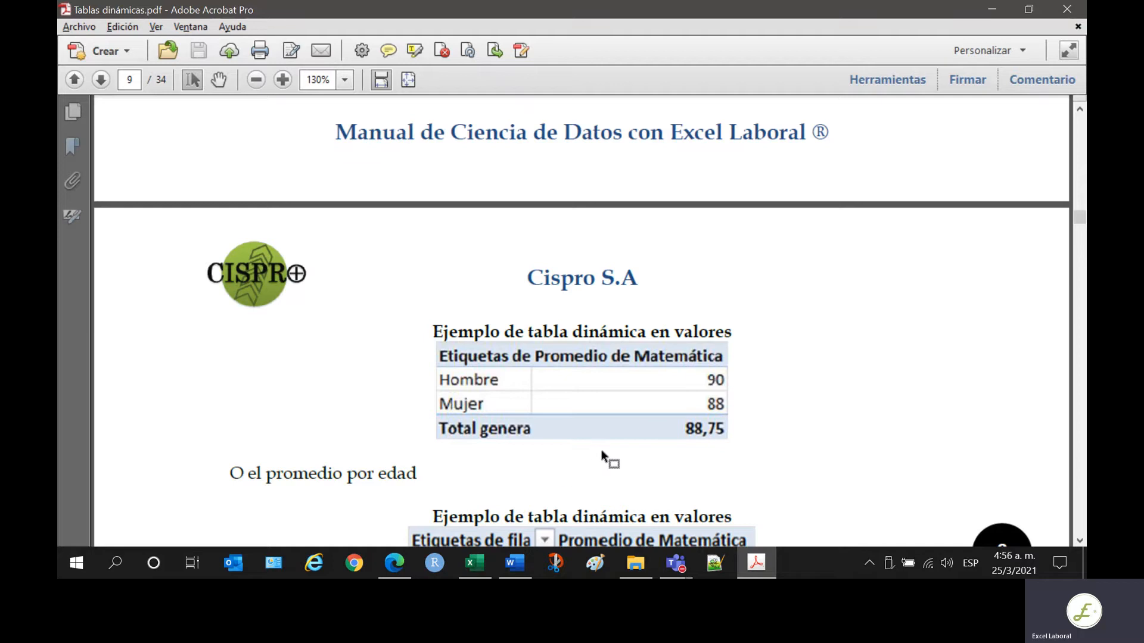
pyautogui.scroll(-3, 511, 441)
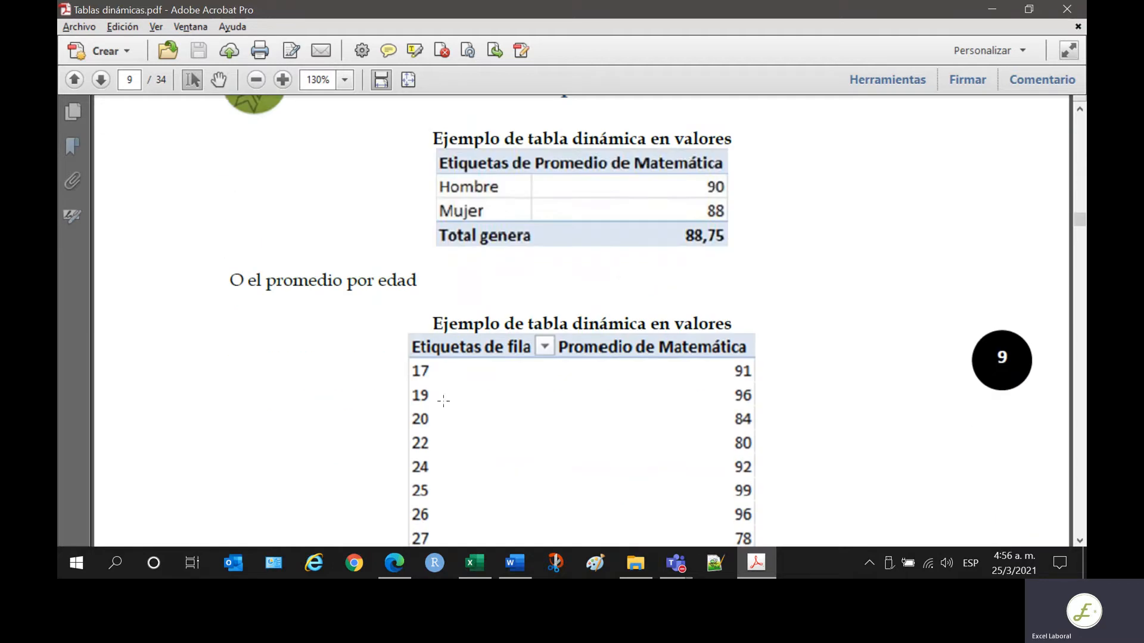
pyautogui.moveTo(412, 286); pyautogui.dragTo(229, 281)
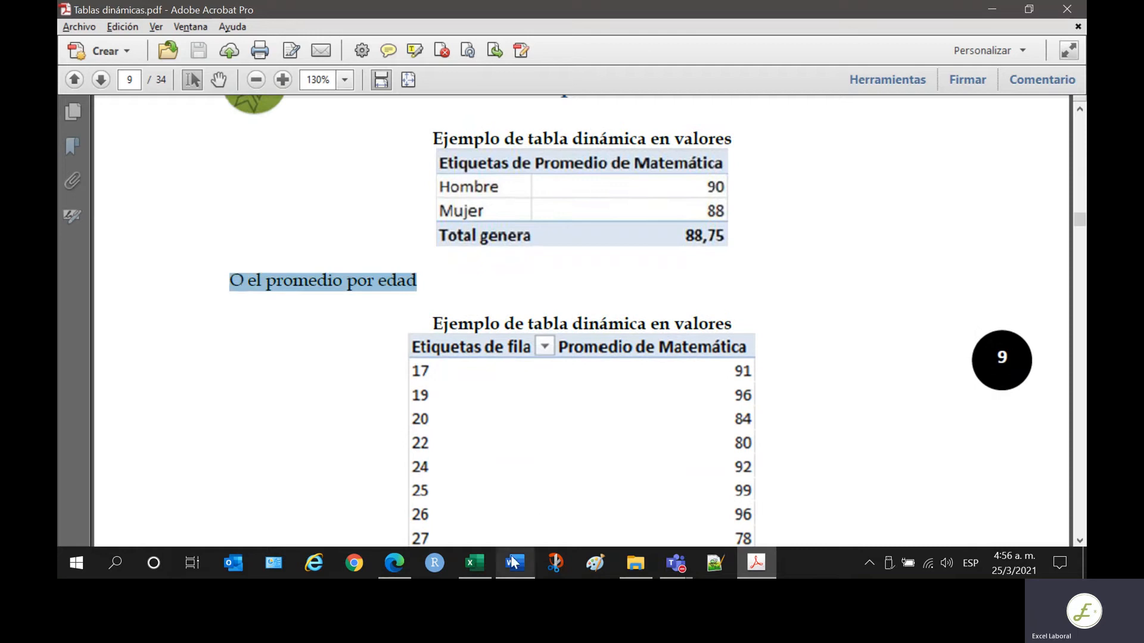
# - In Excel, copy the Promedio de Matemática pivot table in A27:B30 to cell A33 and remove the Sexo field from the copy
pyautogui.click(474, 564)
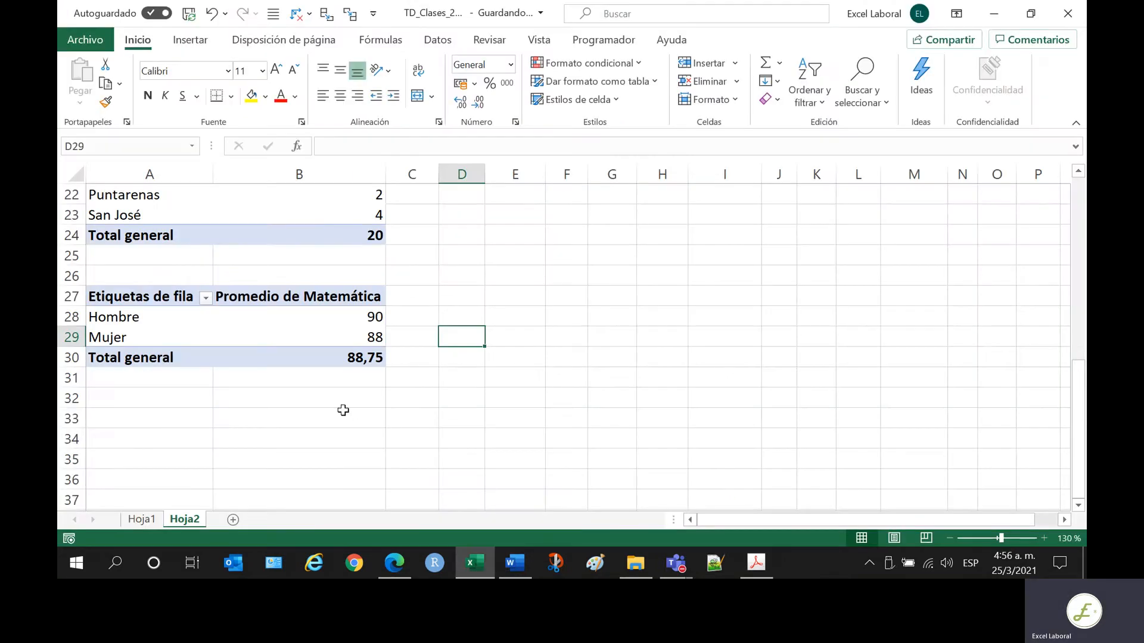
pyautogui.click(171, 294)
pyautogui.moveTo(171, 294); pyautogui.dragTo(292, 352)
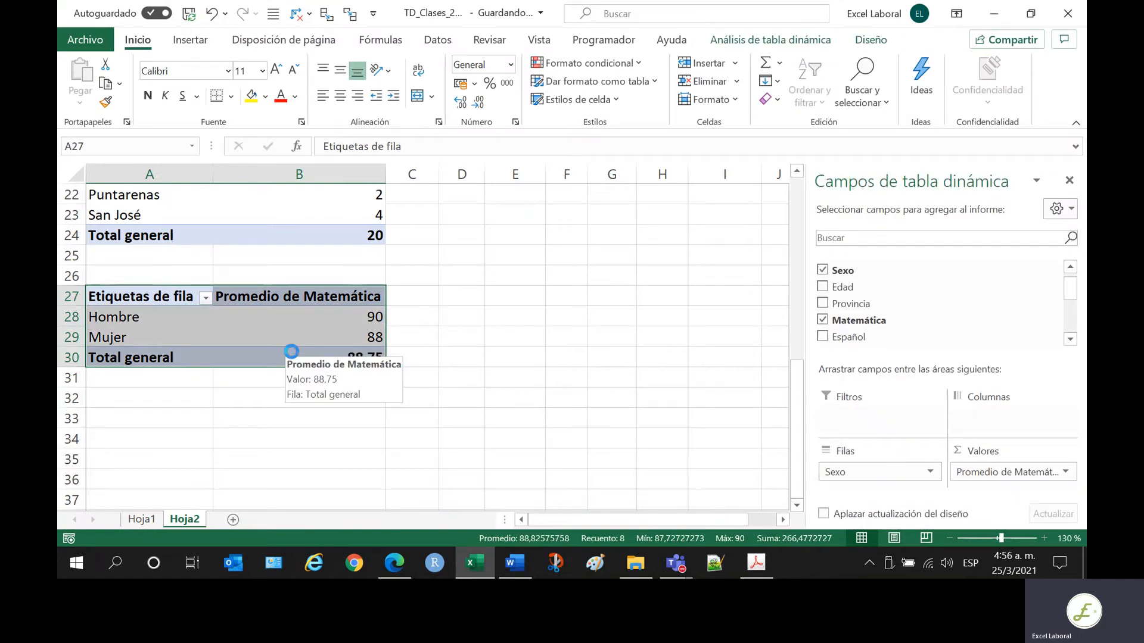
pyautogui.hotkey('ctrl', 'c')
pyautogui.click(196, 414)
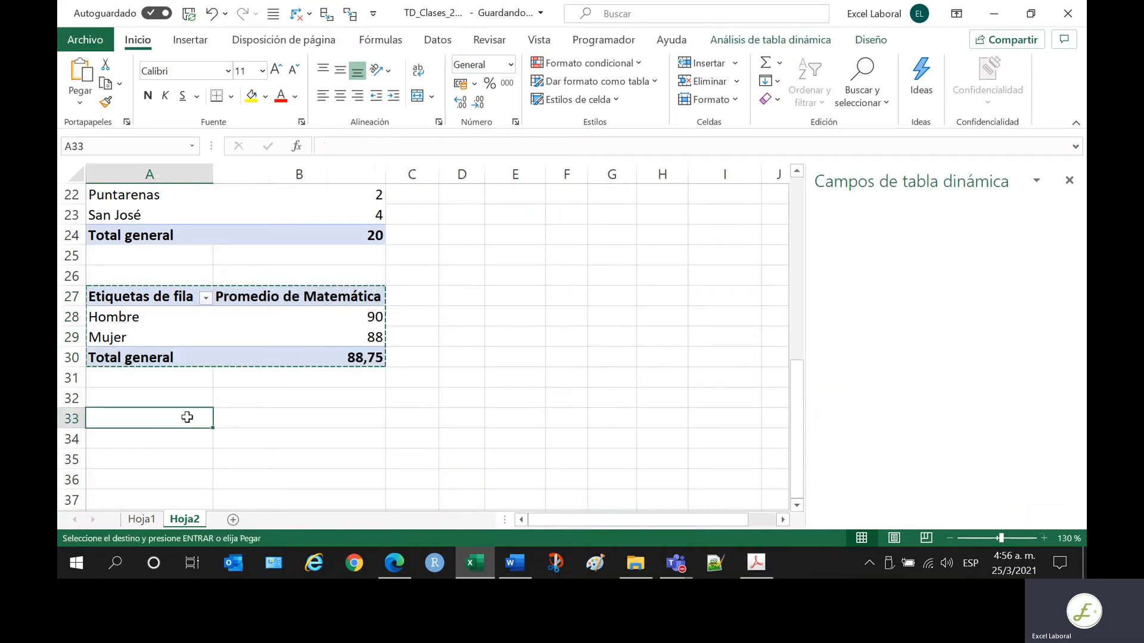
pyautogui.press('Return')
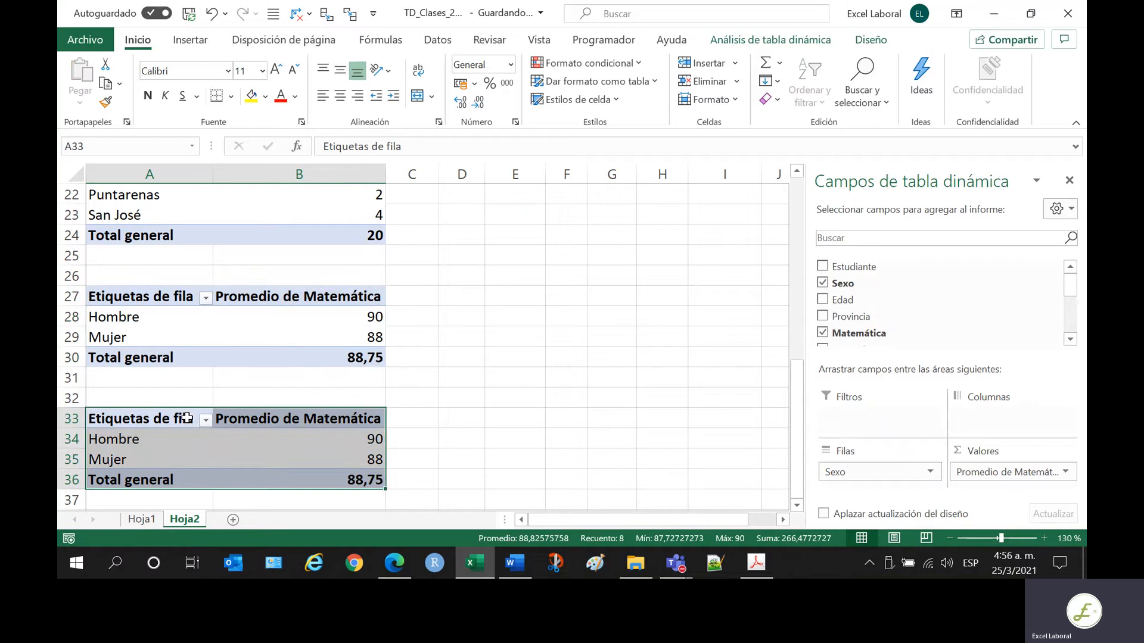
pyautogui.click(822, 283)
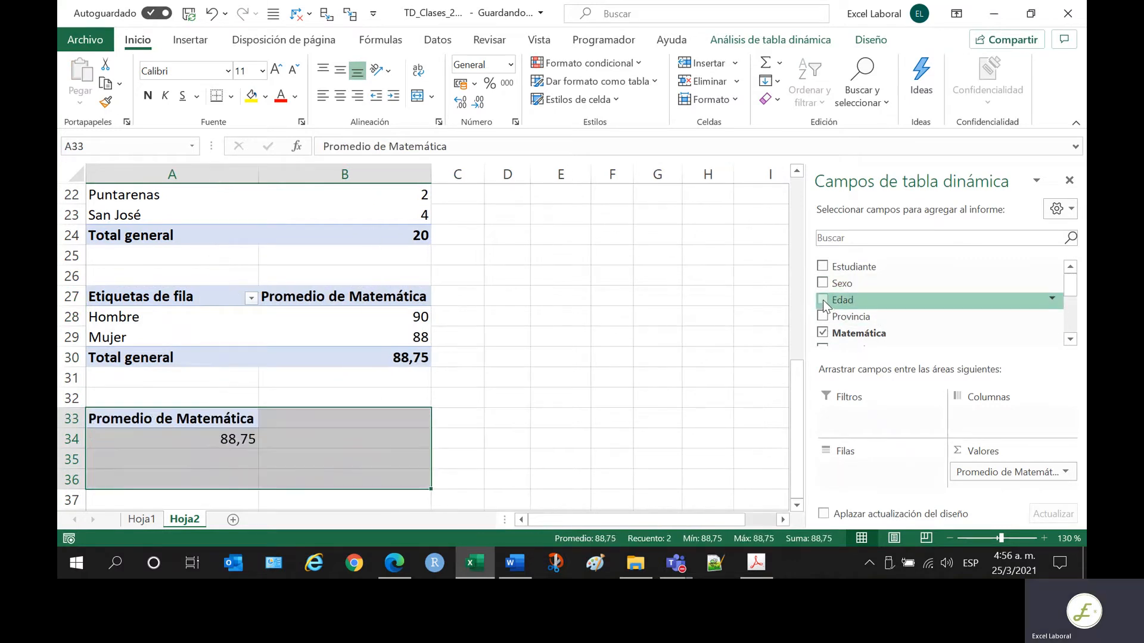
pyautogui.click(822, 301)
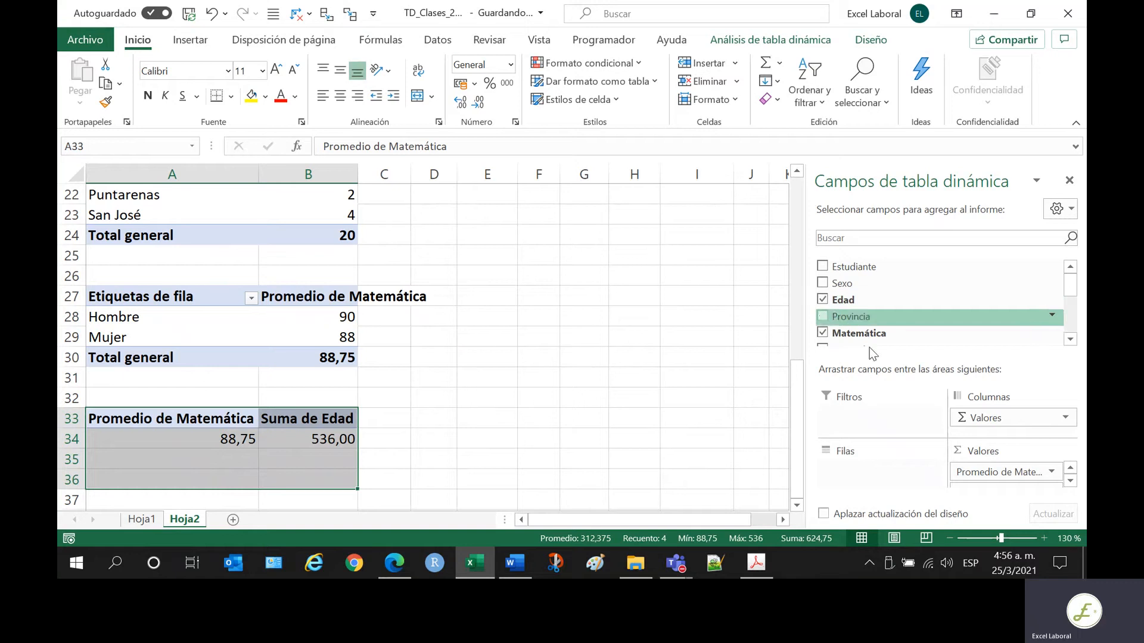
pyautogui.moveTo(974, 424); pyautogui.dragTo(881, 472)
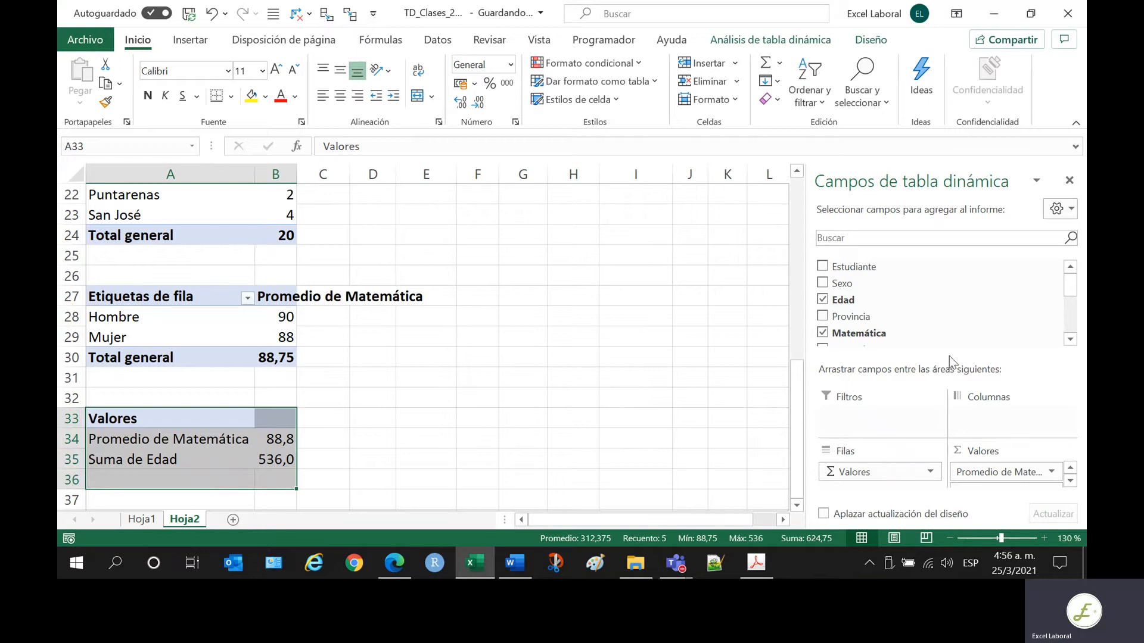
pyautogui.scroll(-1, 933, 348)
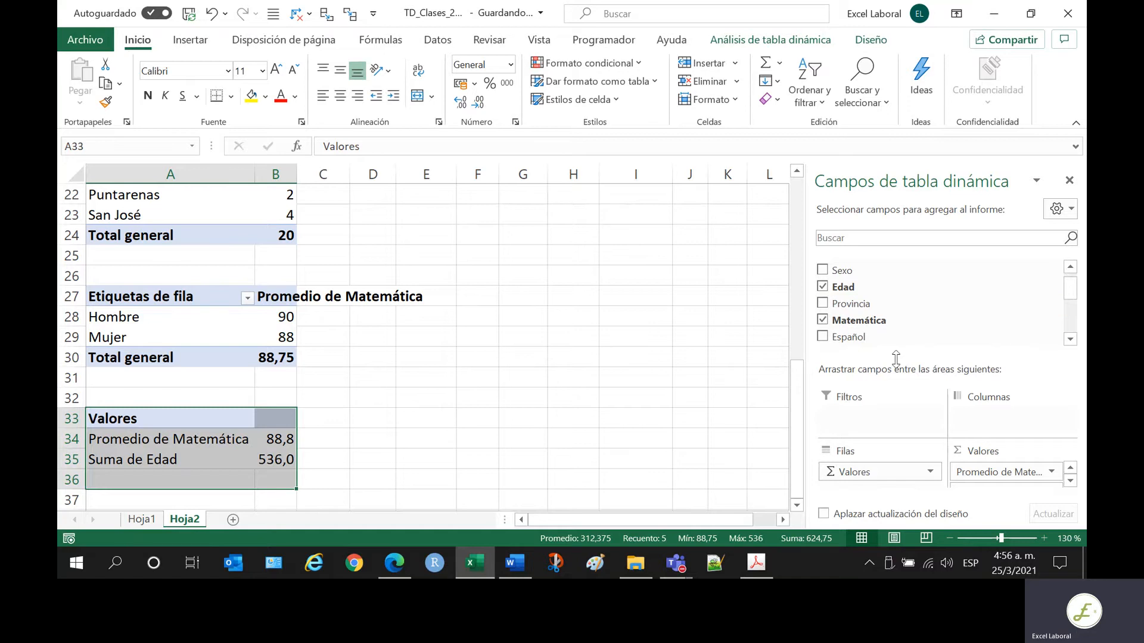
pyautogui.moveTo(808, 354); pyautogui.dragTo(705, 352)
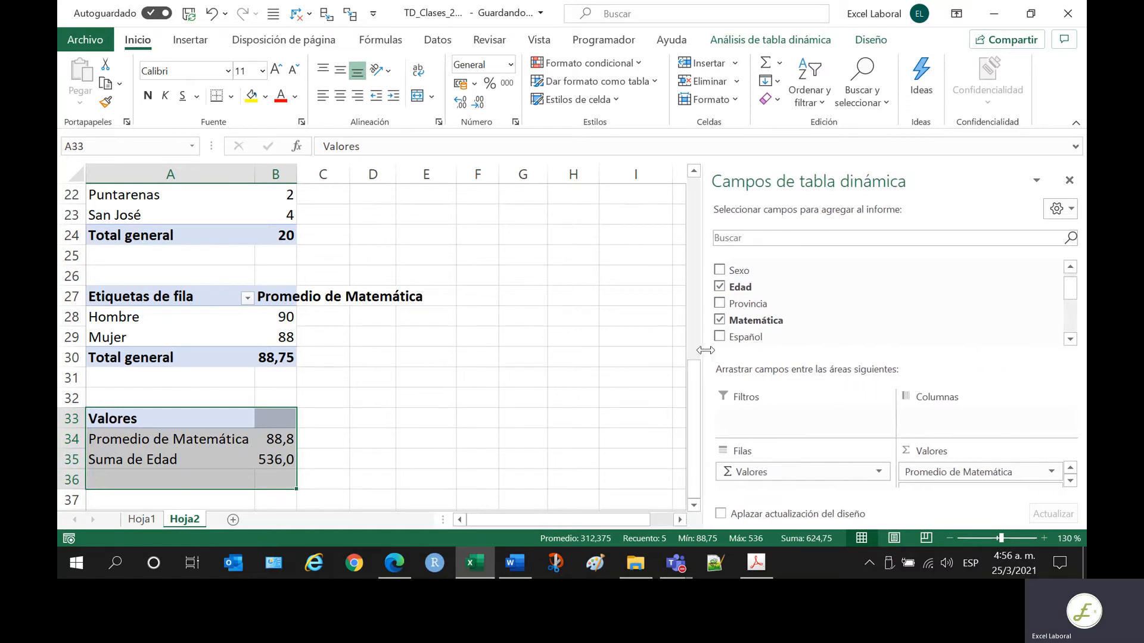
pyautogui.click(1070, 481)
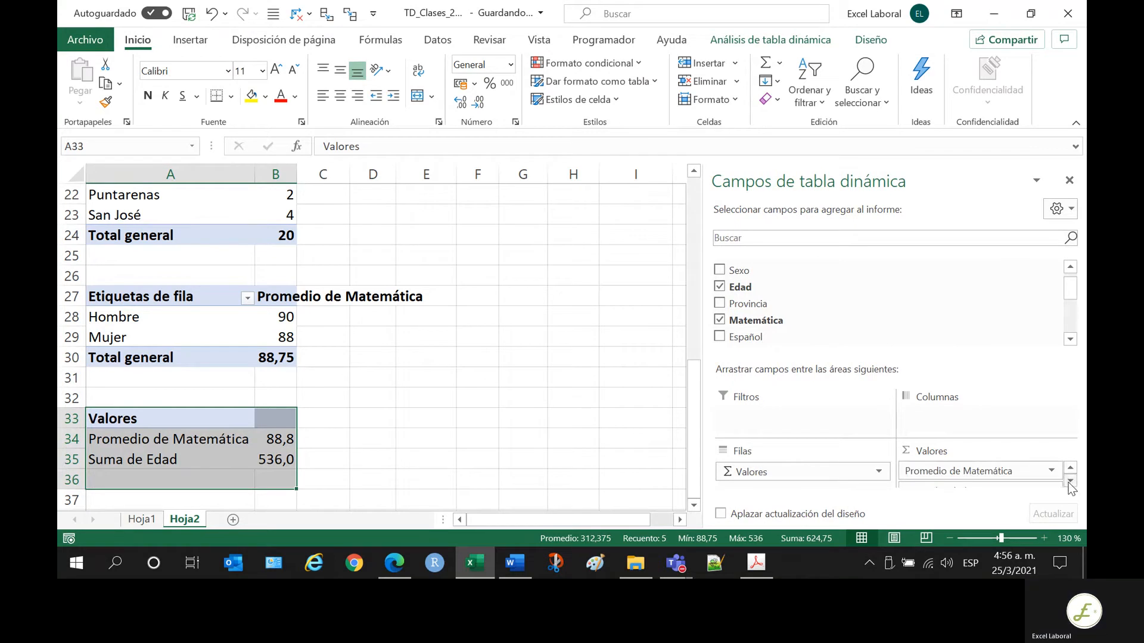
pyautogui.moveTo(1037, 486); pyautogui.dragTo(831, 324)
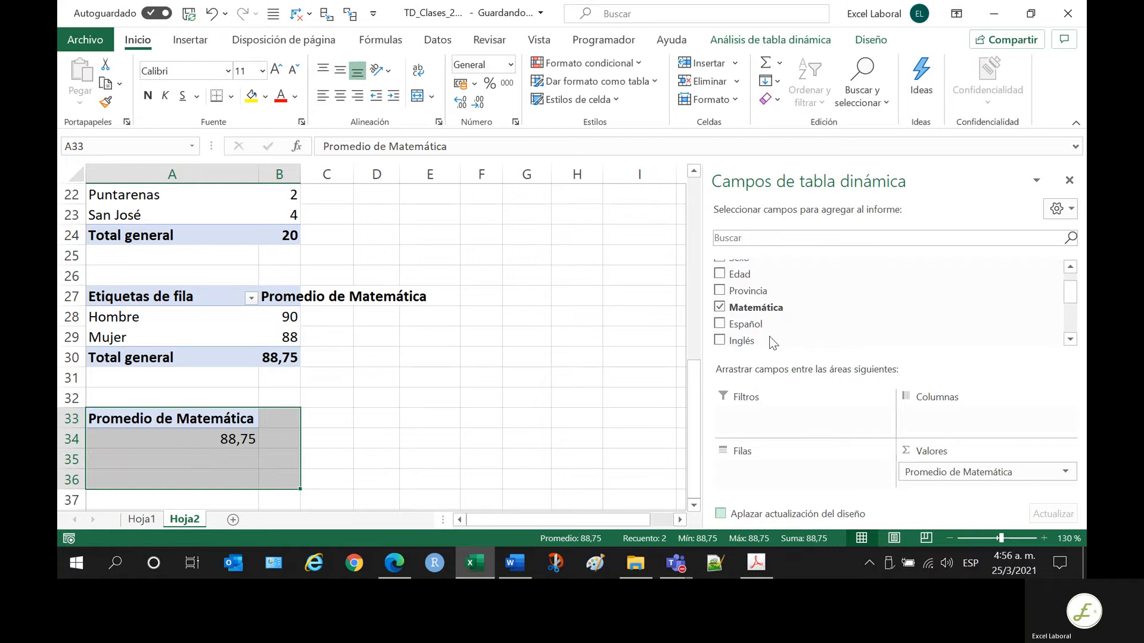
pyautogui.scroll(2, 756, 312)
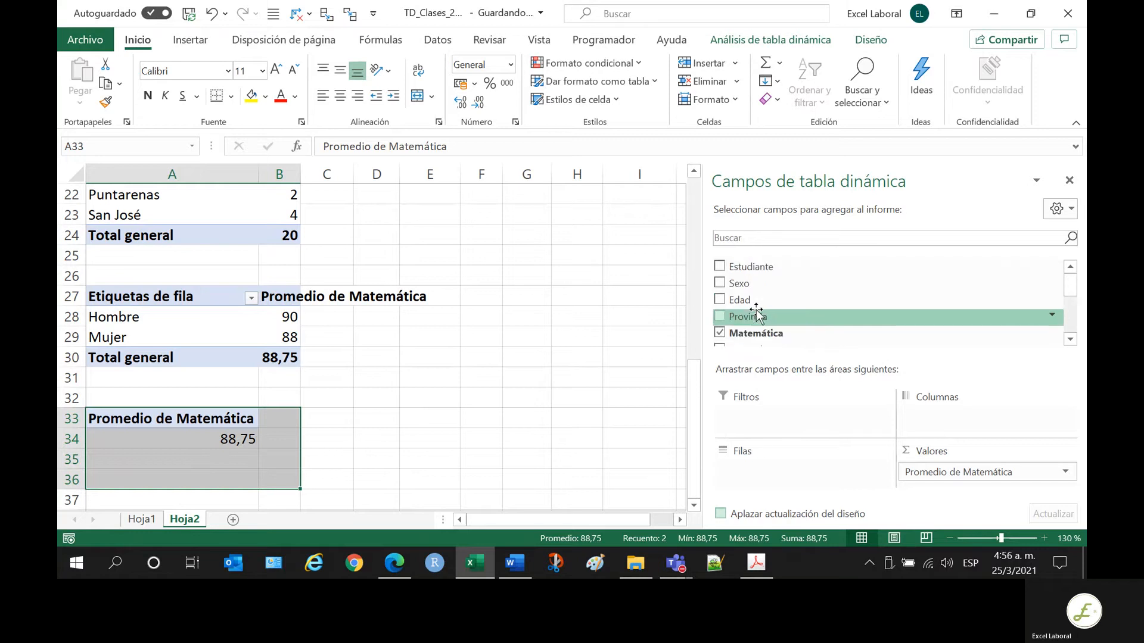
pyautogui.click(719, 301)
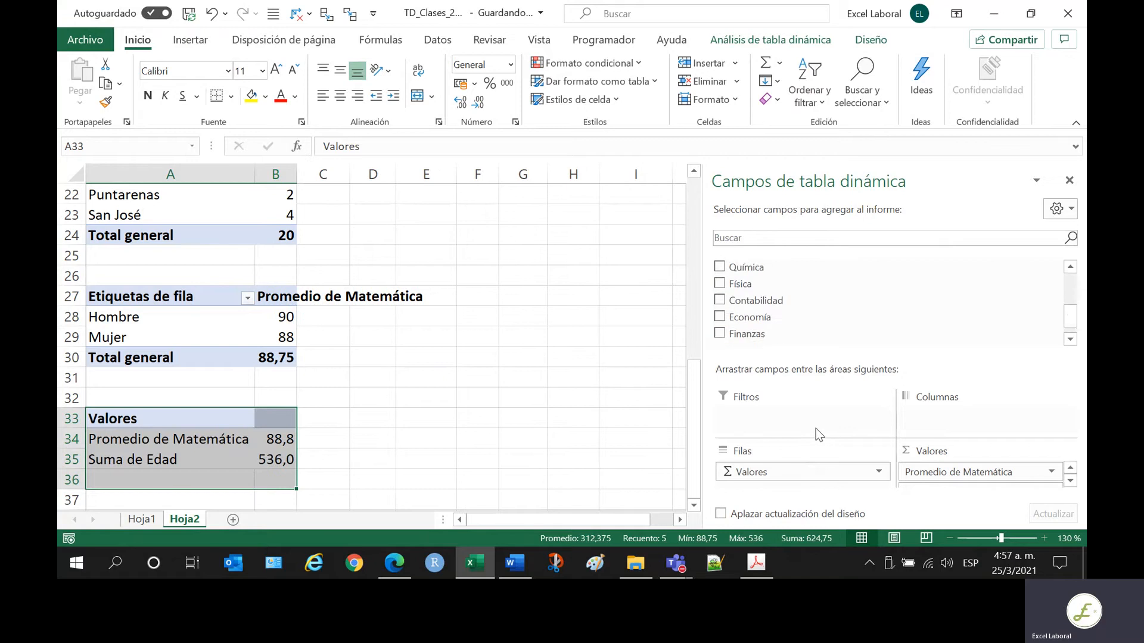
pyautogui.click(827, 473)
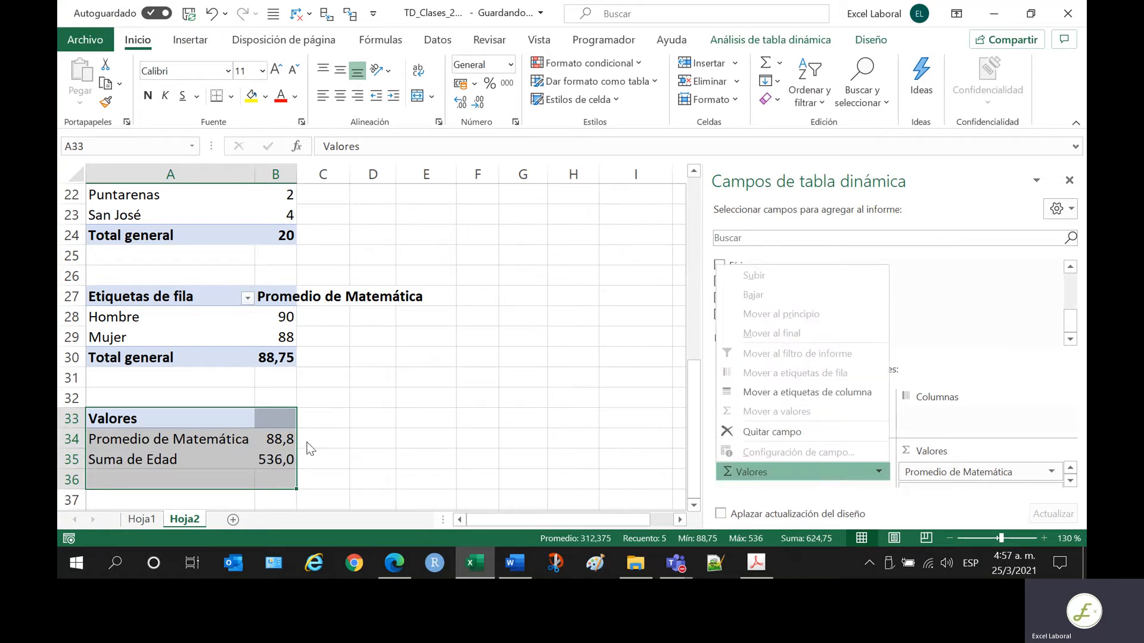
pyautogui.click(1017, 270)
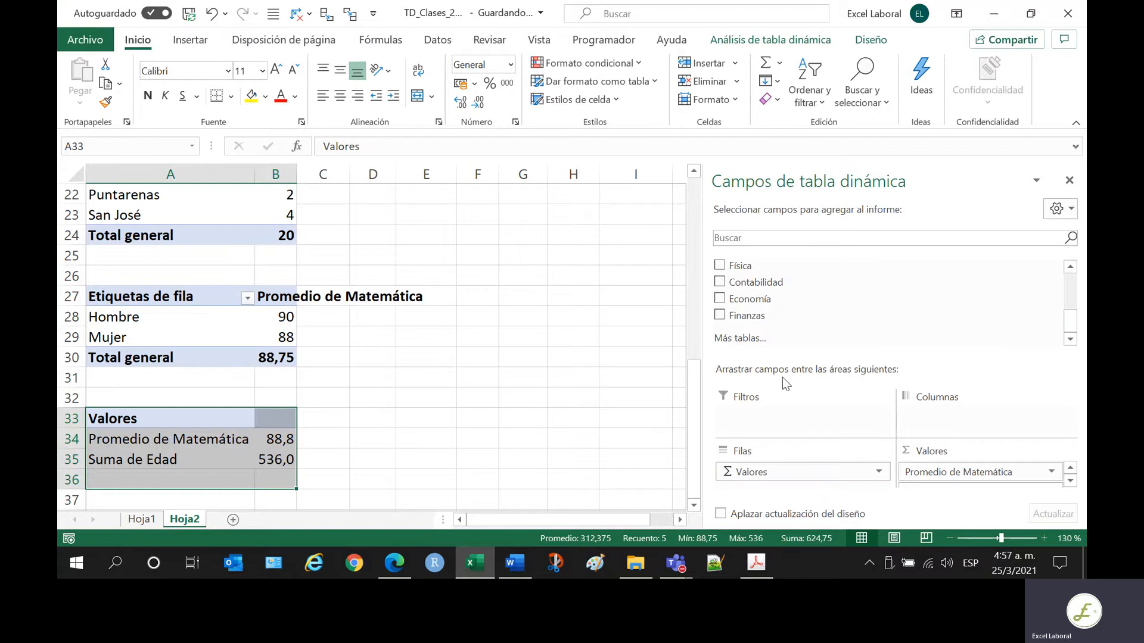
pyautogui.scroll(3, 745, 292)
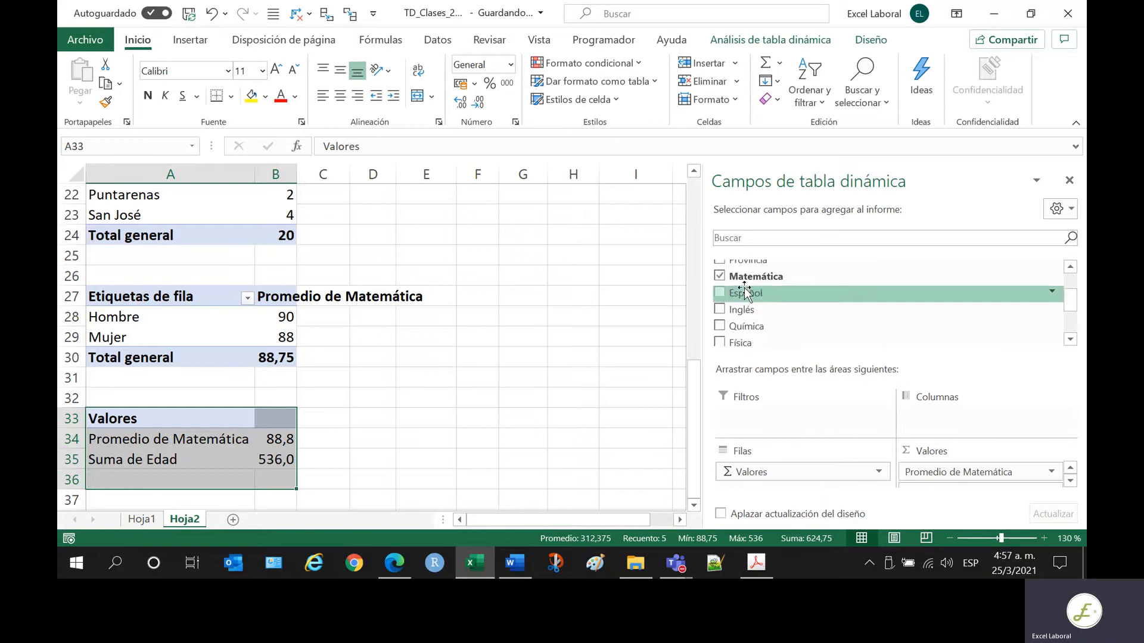
pyautogui.click(719, 282)
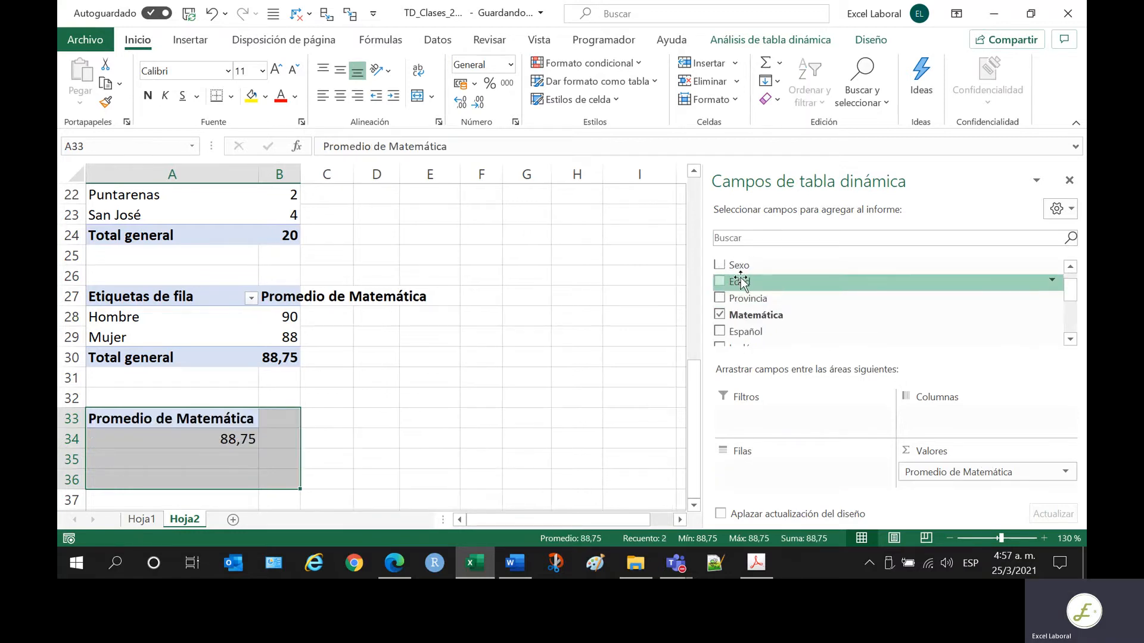
# - Add the Edad field to the rows of the pivot table at A33 and review its average Matemática grade per age
pyautogui.moveTo(738, 281); pyautogui.dragTo(777, 497)
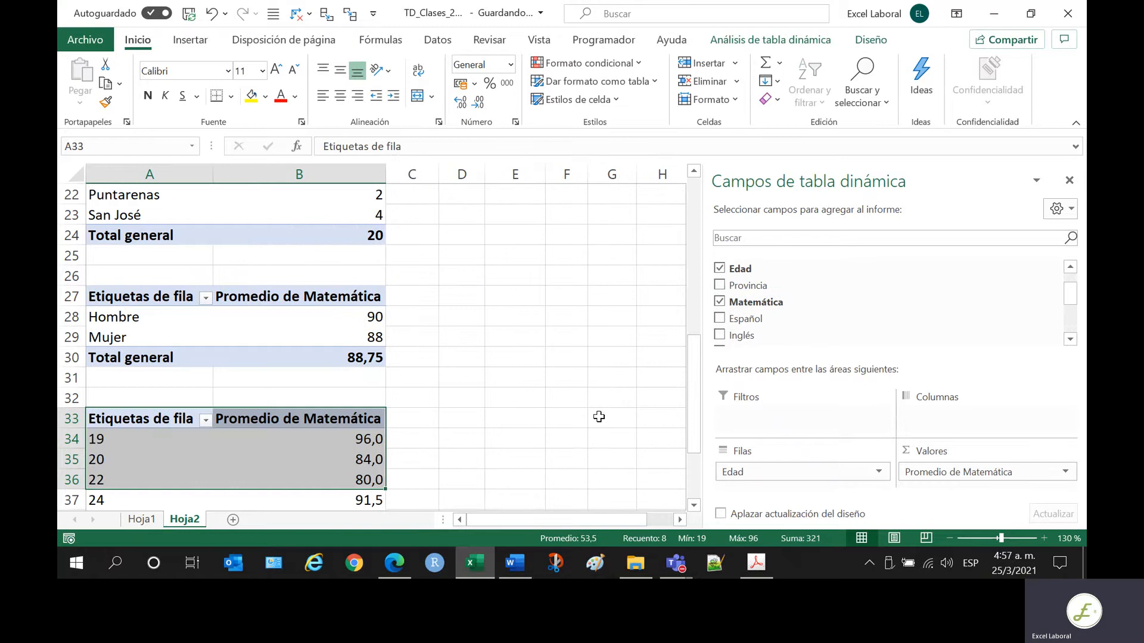
pyautogui.click(513, 372)
pyautogui.scroll(-2, 506, 373)
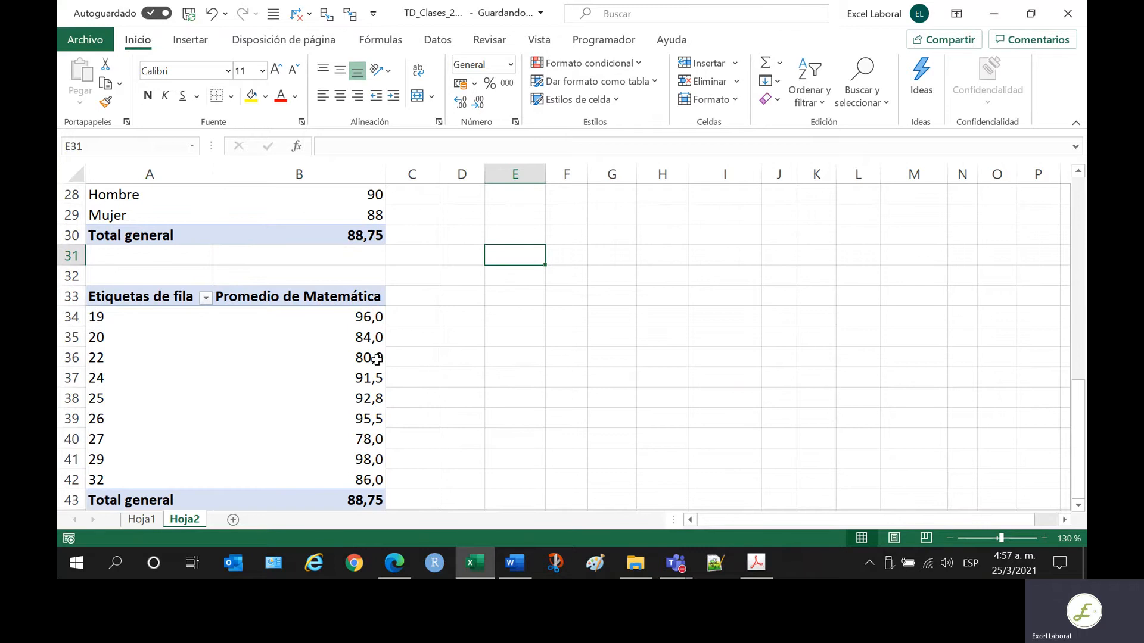
pyautogui.click(142, 325)
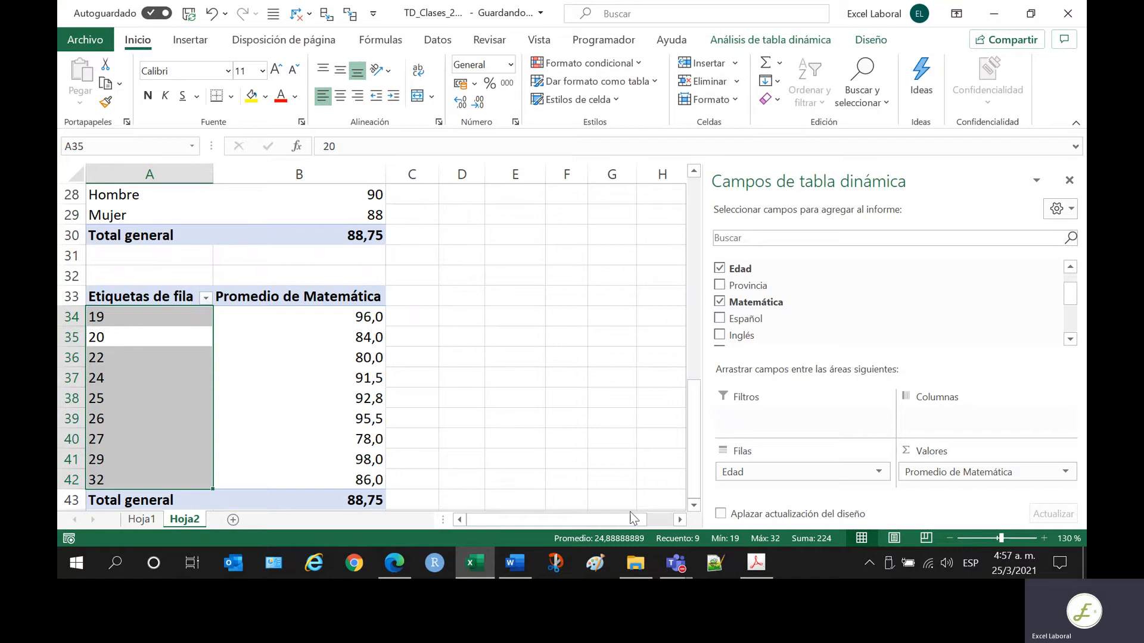
pyautogui.click(303, 300)
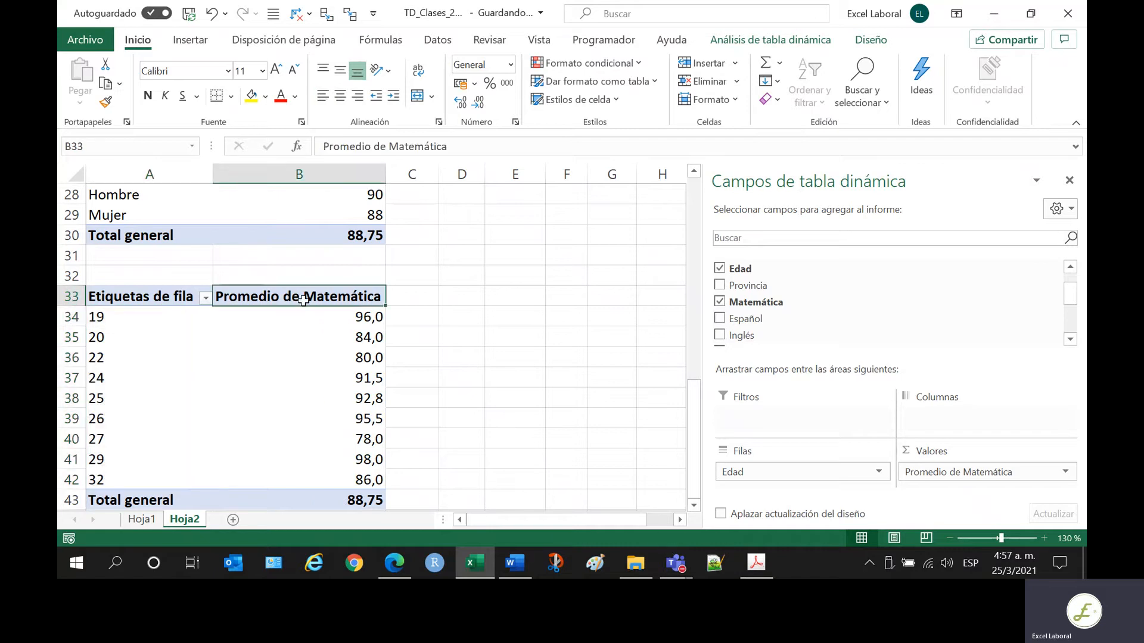
pyautogui.click(153, 316)
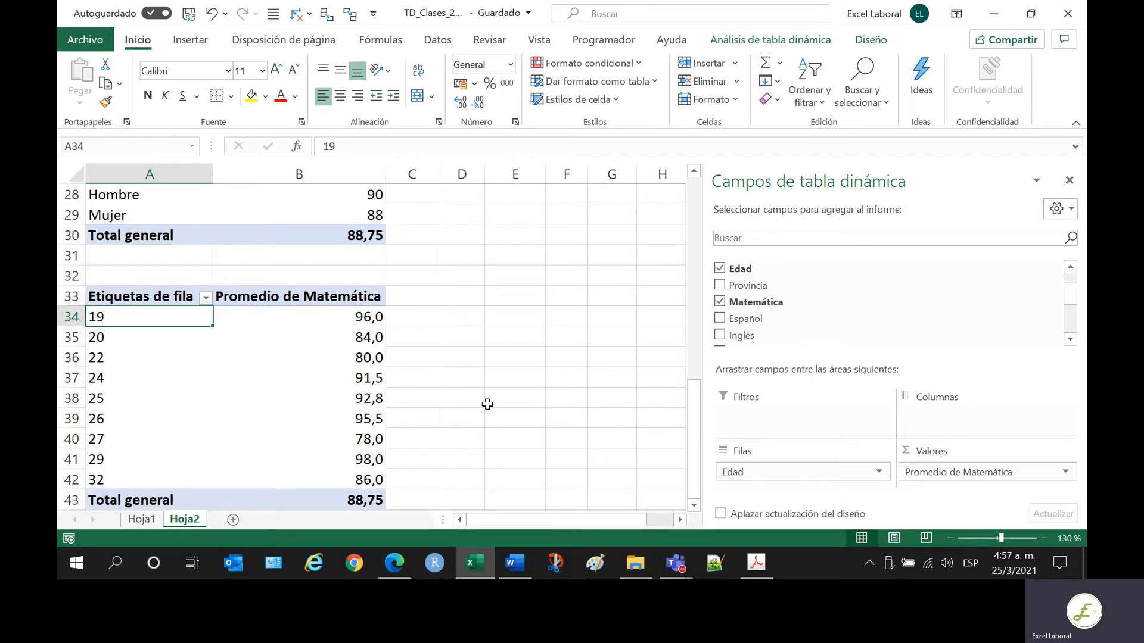
# - Switch to the PDF manual in Acrobat and compare its average-by-age example table with the Edad pivot table in Excel
pyautogui.click(746, 564)
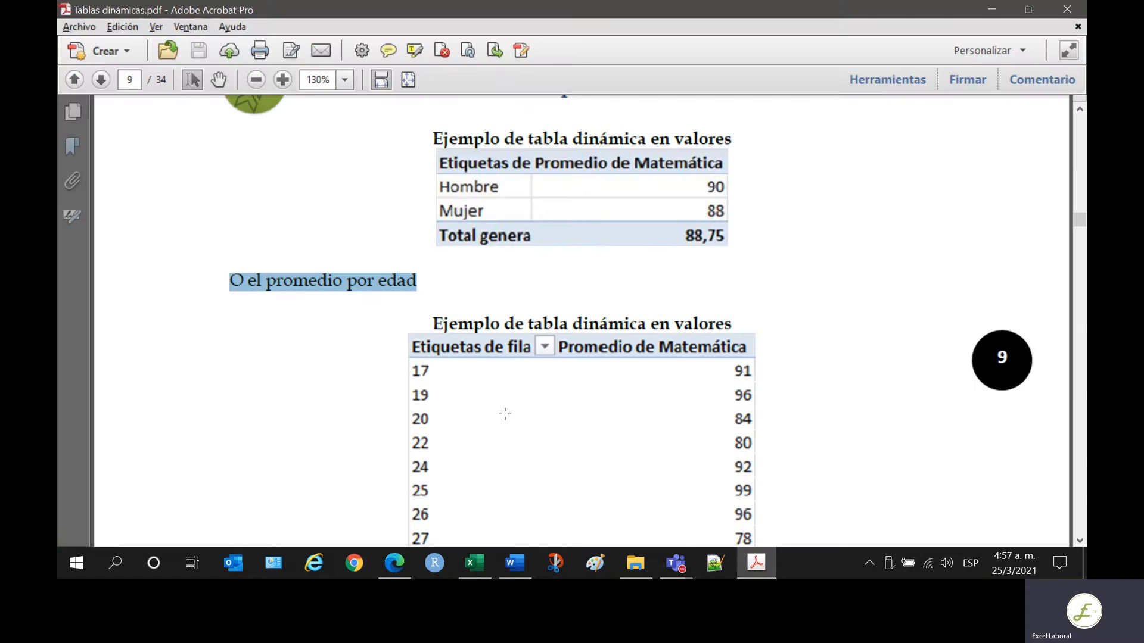
pyautogui.scroll(-3, 505, 414)
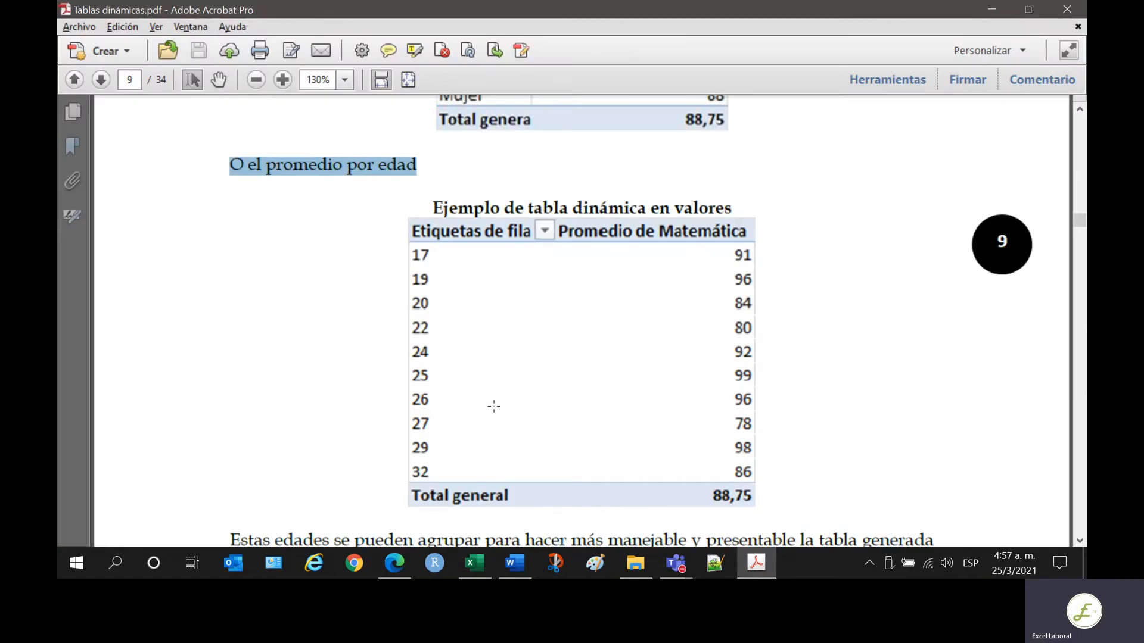
pyautogui.hotkey('alt', 'Tab')
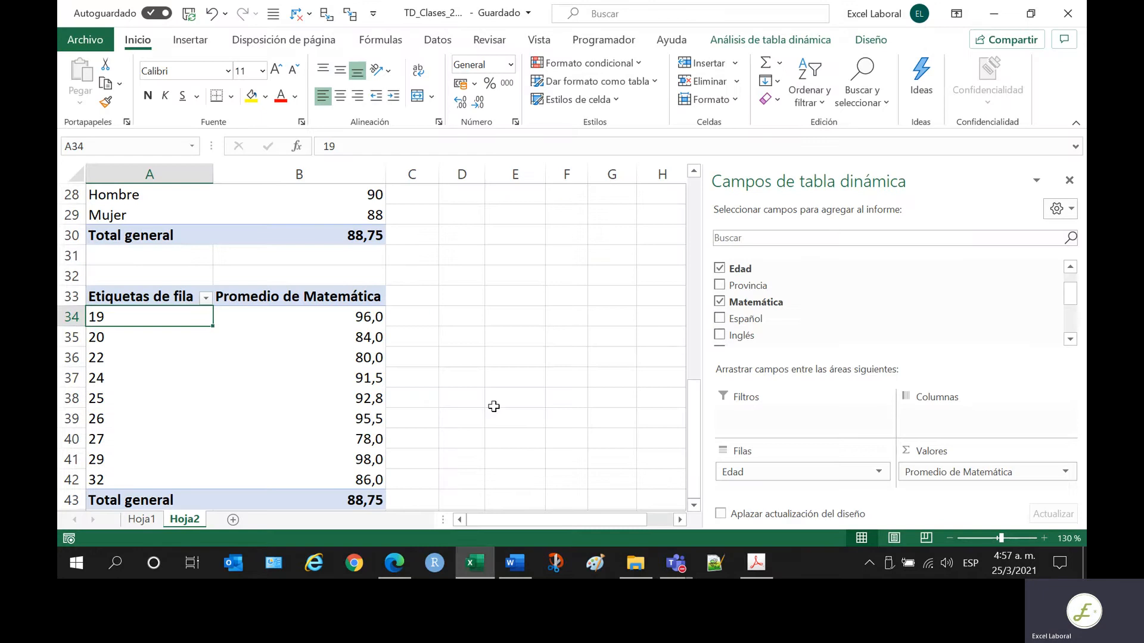
pyautogui.hotkey('alt', 'Tab')
pyautogui.hotkey('alt', 'Tab')
# - In Excel, check the students' ages in the Edad column, C2:C21, of the Hoja1 source data
pyautogui.click(151, 526)
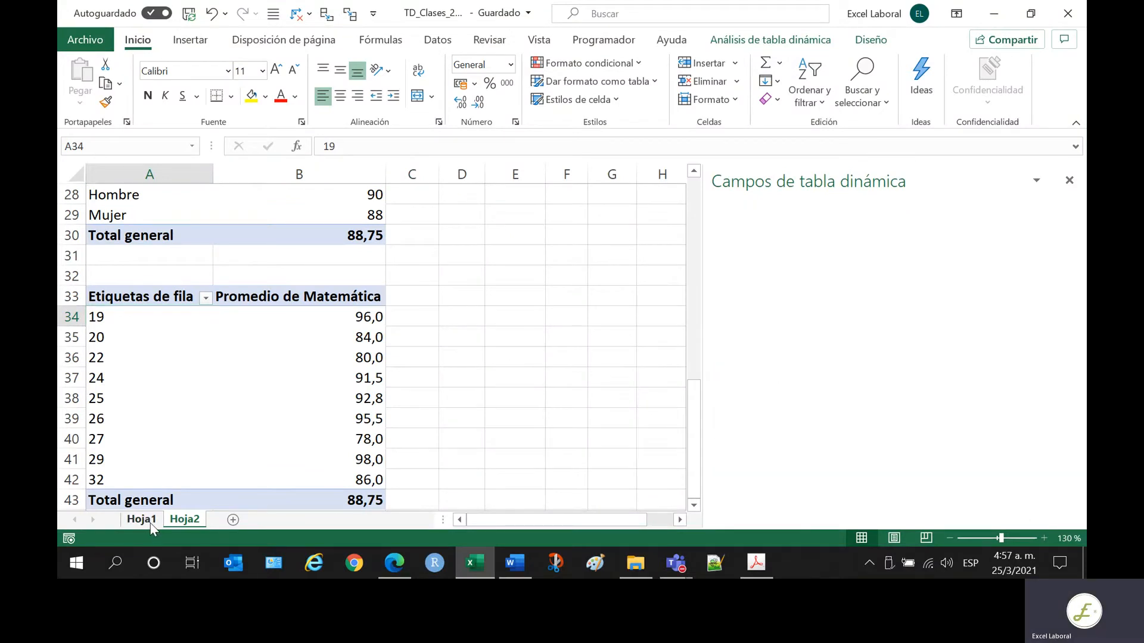
pyautogui.scroll(-1, 267, 479)
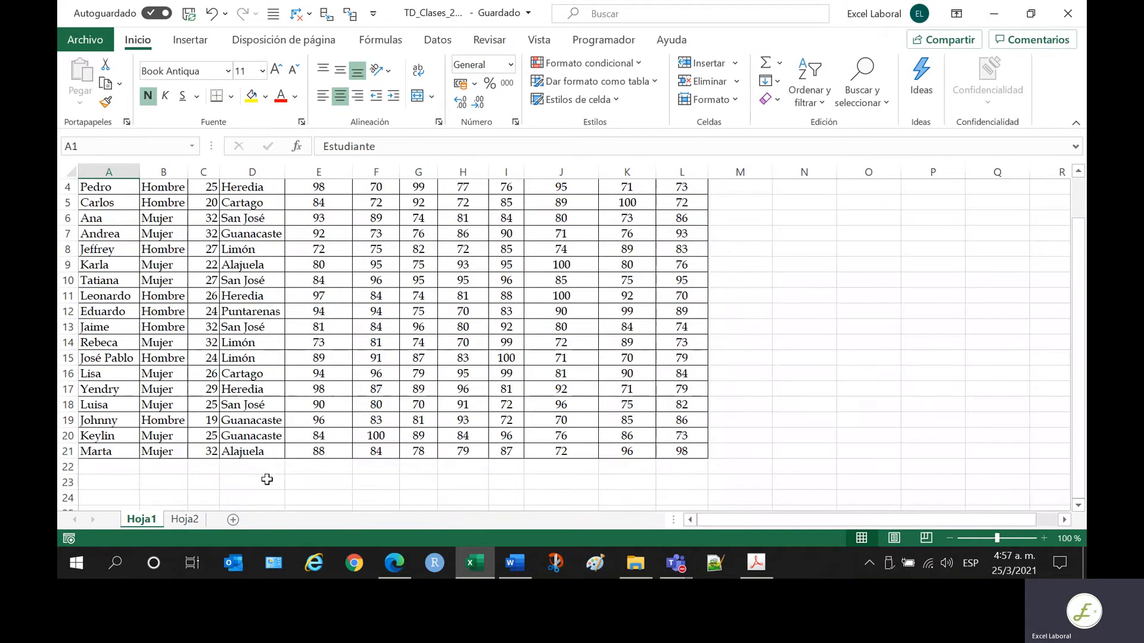
pyautogui.scroll(1, 235, 461)
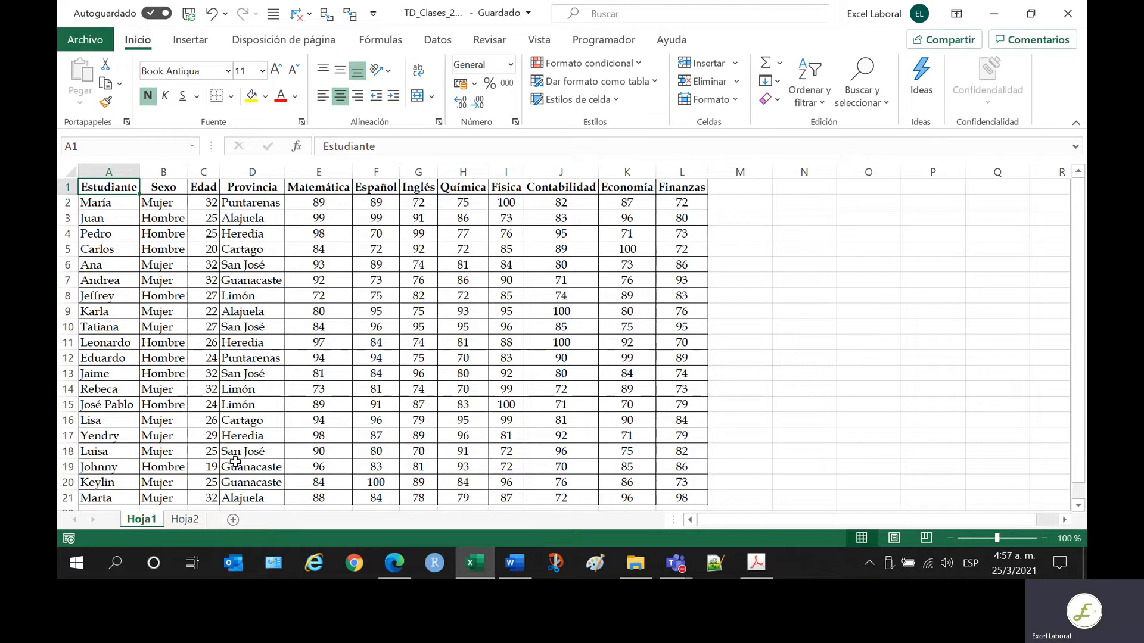
pyautogui.moveTo(207, 202); pyautogui.dragTo(215, 498)
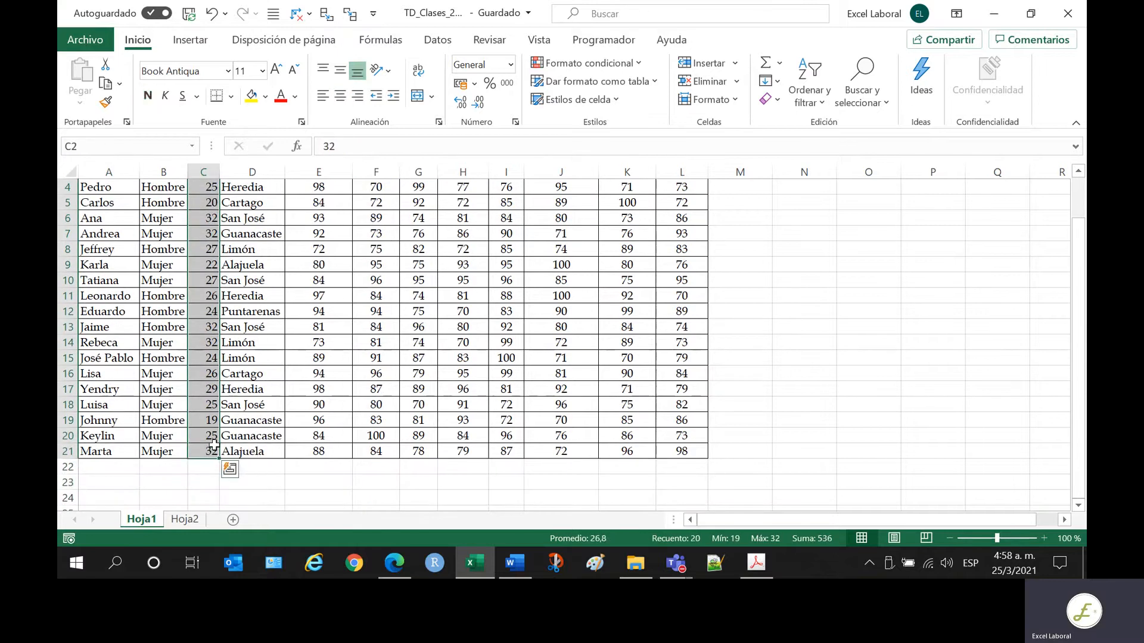
pyautogui.scroll(1, 327, 386)
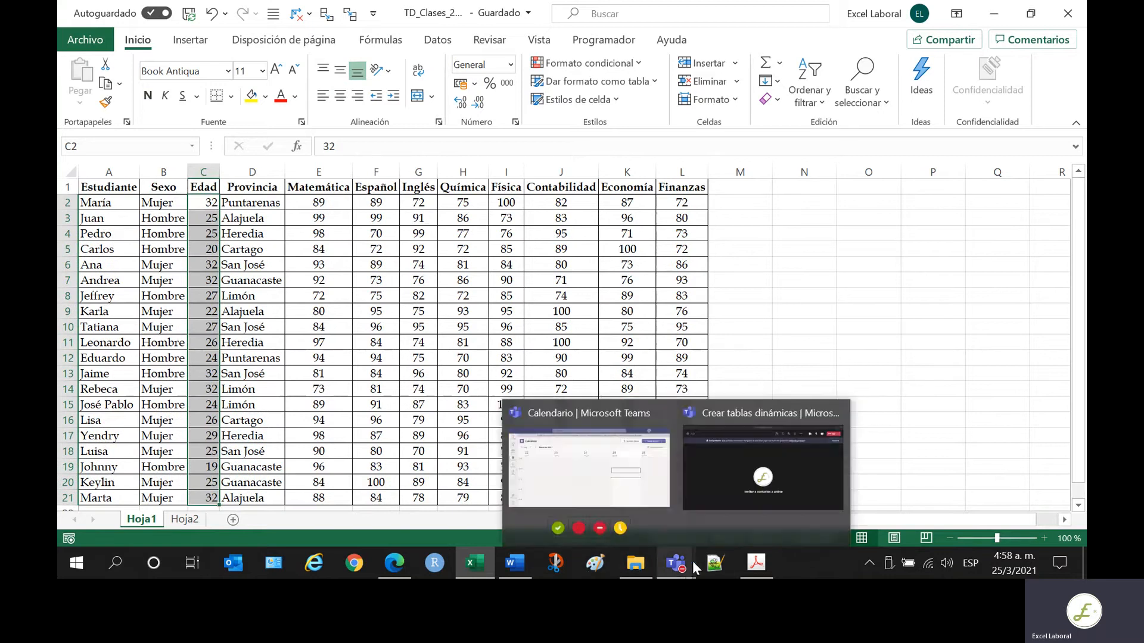
# - Mark age 17 in the manual's example table in Acrobat and compare that example with the Edad pivot table on Hoja2 in Excel
pyautogui.click(755, 563)
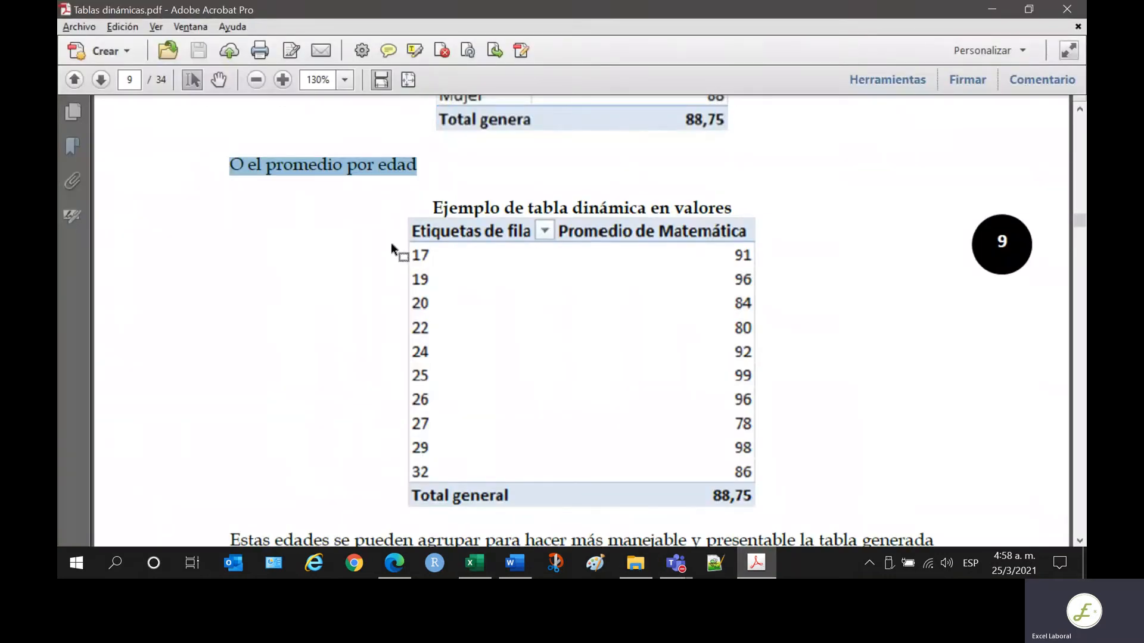
pyautogui.moveTo(410, 248); pyautogui.dragTo(446, 264)
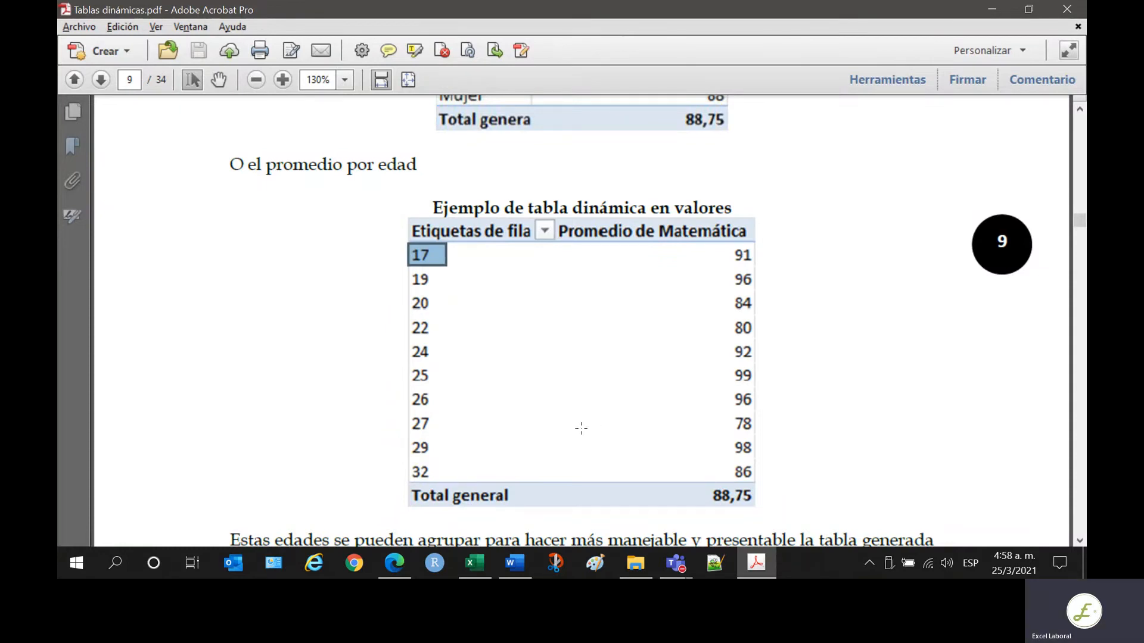
pyautogui.click(473, 561)
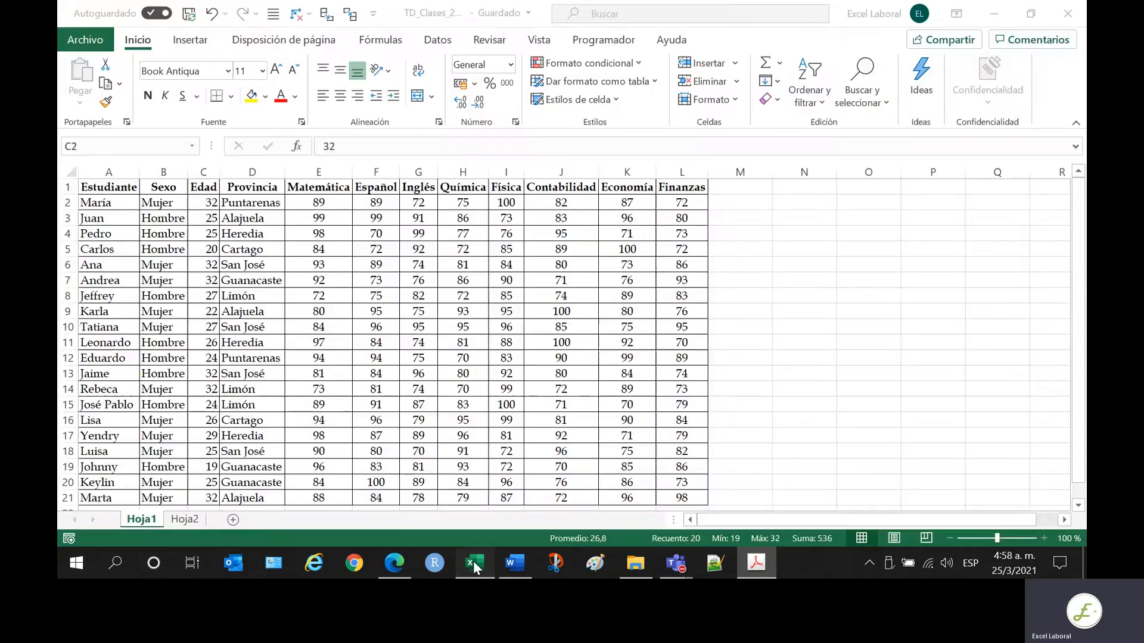
pyautogui.click(188, 524)
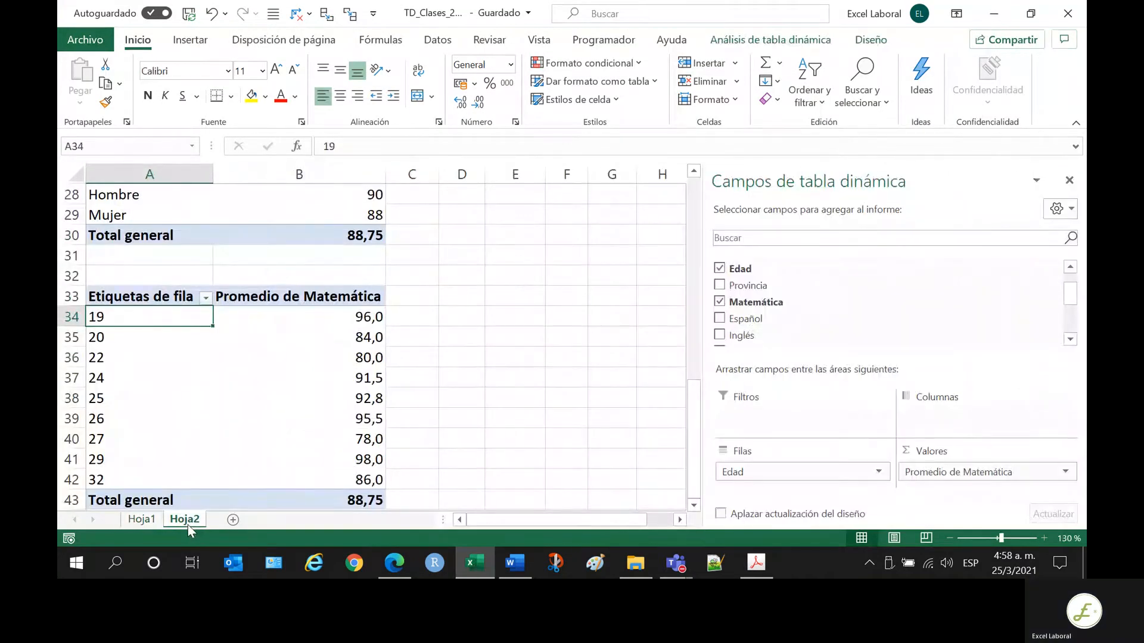
pyautogui.click(755, 563)
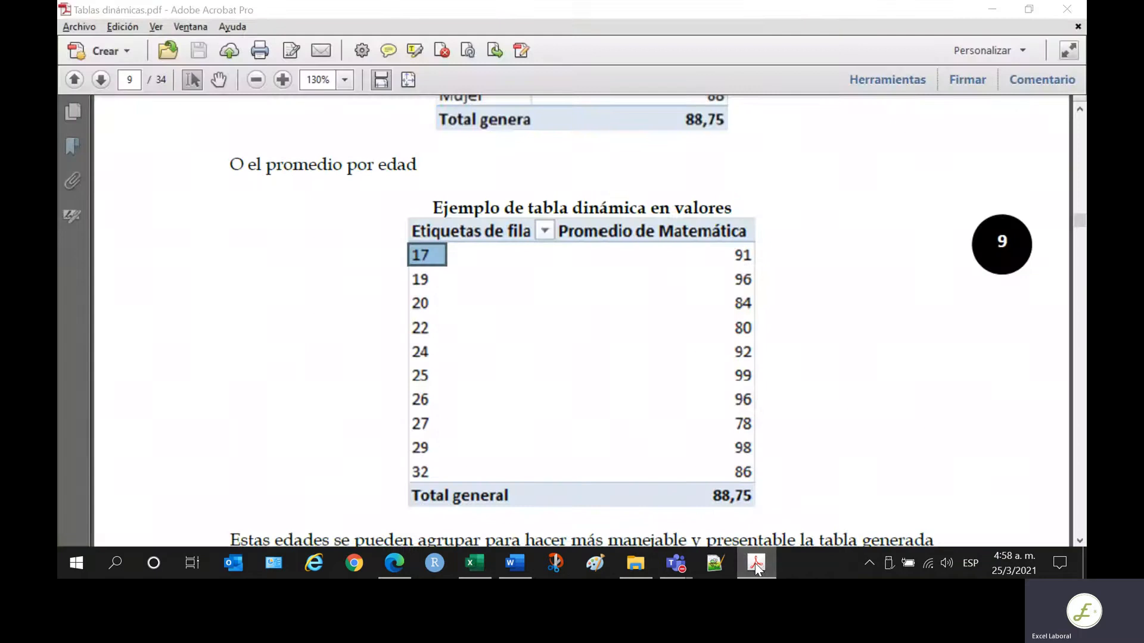
pyautogui.click(755, 562)
pyautogui.click(755, 563)
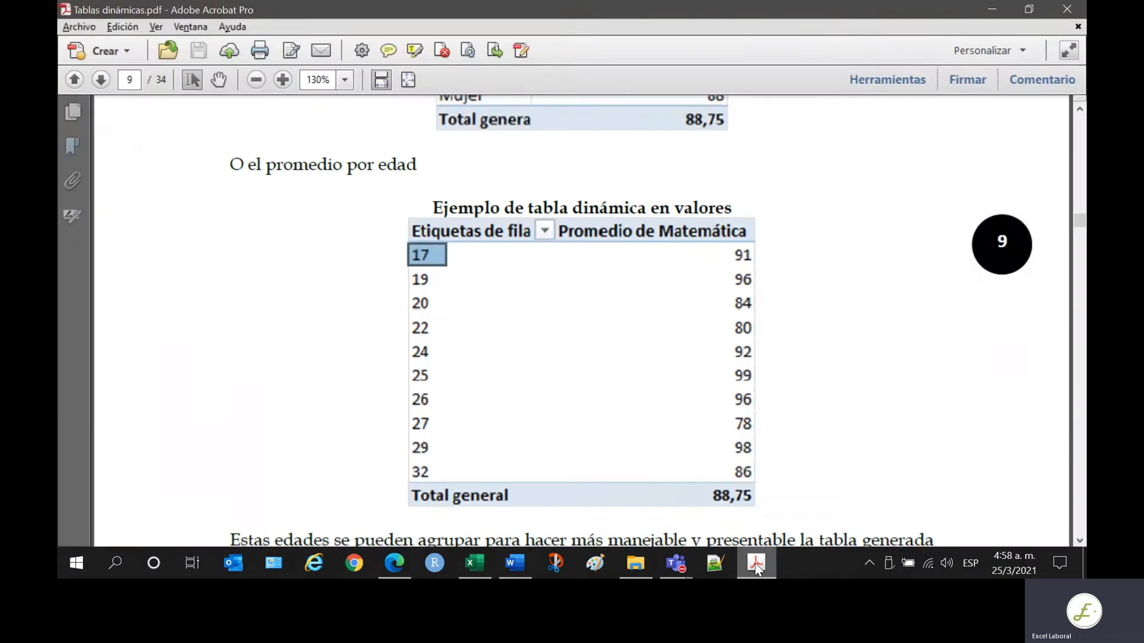
pyautogui.click(755, 562)
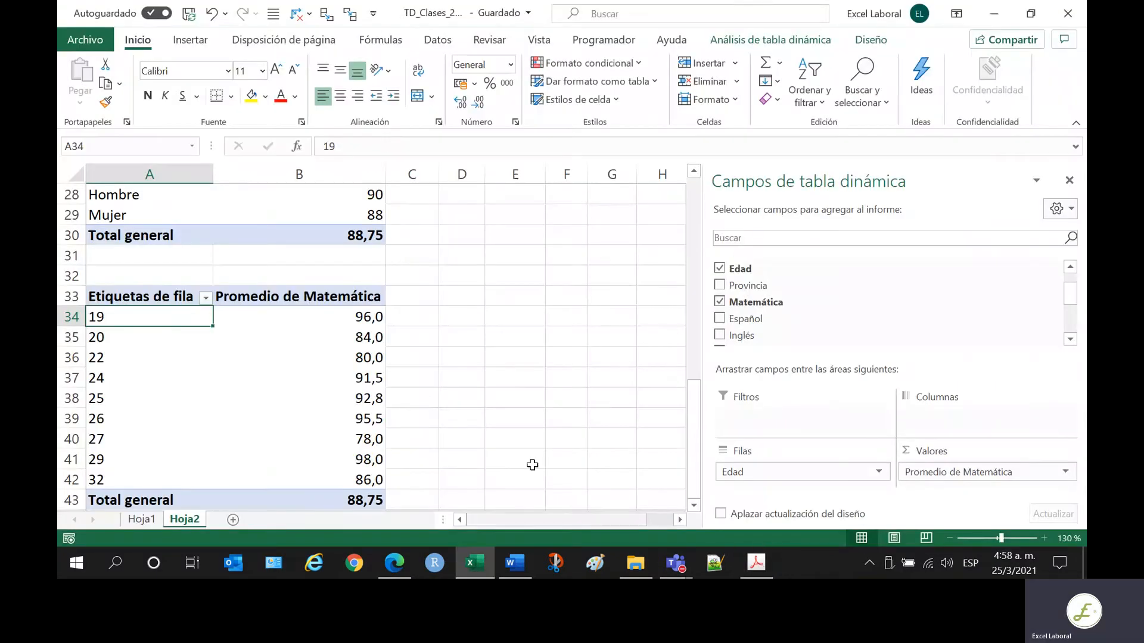
# - Check the age 22 row, A36:B36, of the Edad pivot table and select its first age cell, A34
pyautogui.click(508, 435)
pyautogui.moveTo(96, 358); pyautogui.dragTo(298, 358)
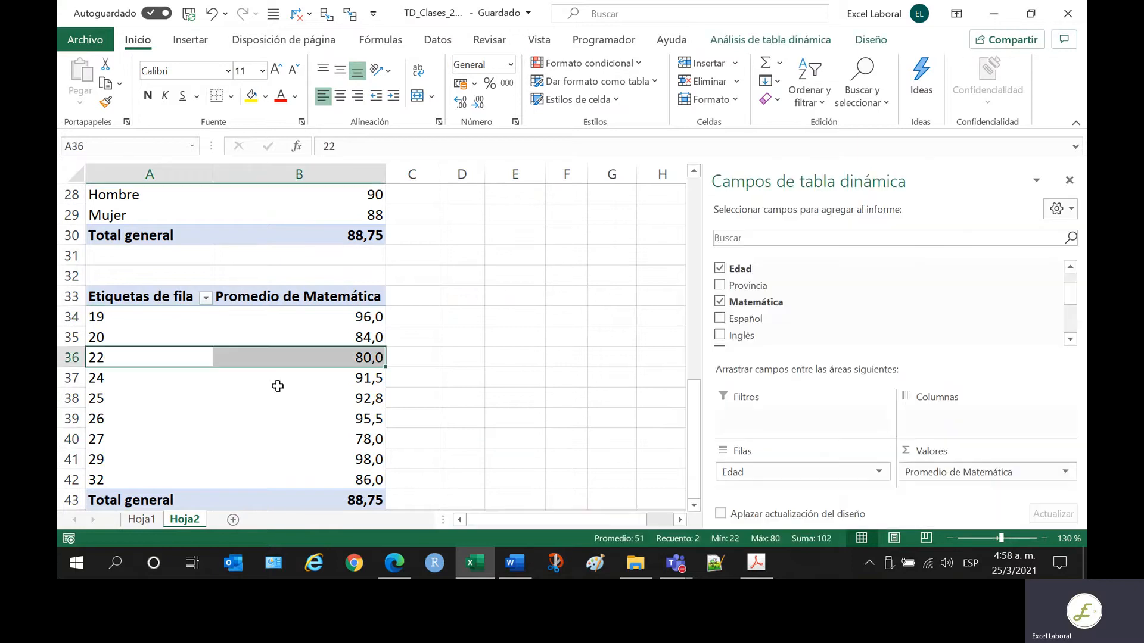
pyautogui.click(191, 321)
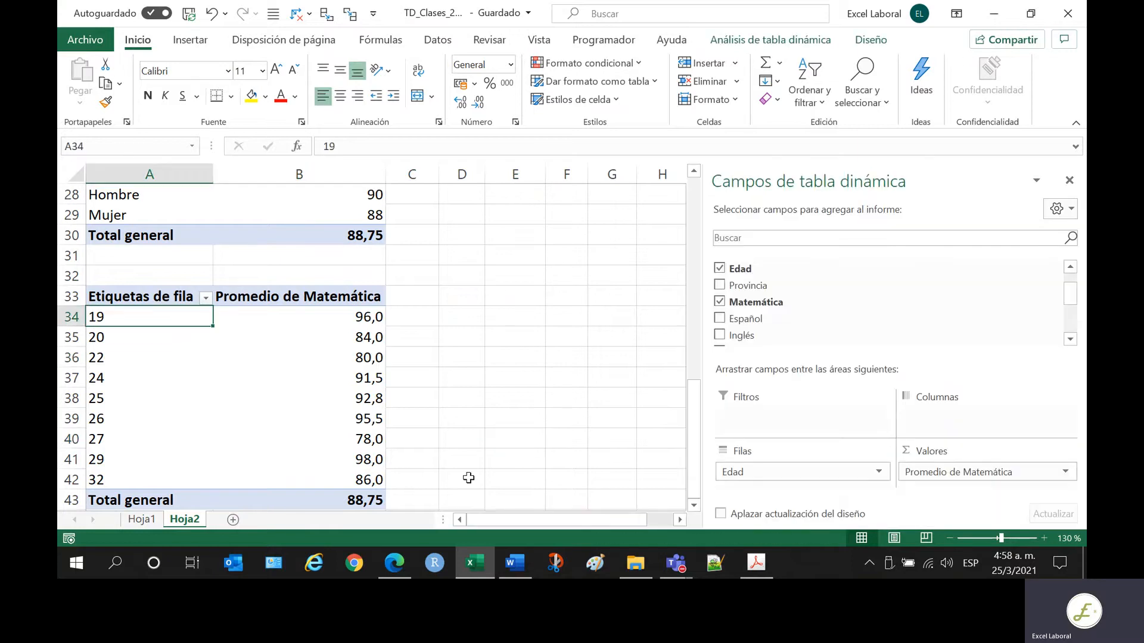
# - Switch to the PDF manual in Acrobat and examine the example's age list and the sentence about grouping ages
pyautogui.click(770, 556)
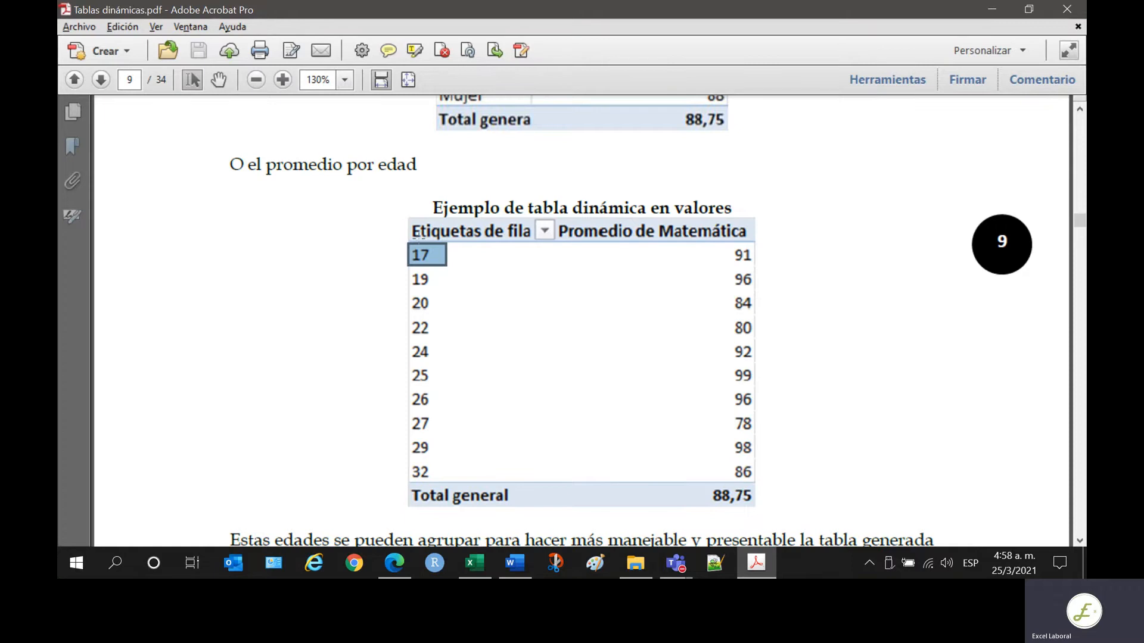
pyautogui.scroll(-3, 419, 238)
pyautogui.moveTo(275, 424); pyautogui.dragTo(625, 432)
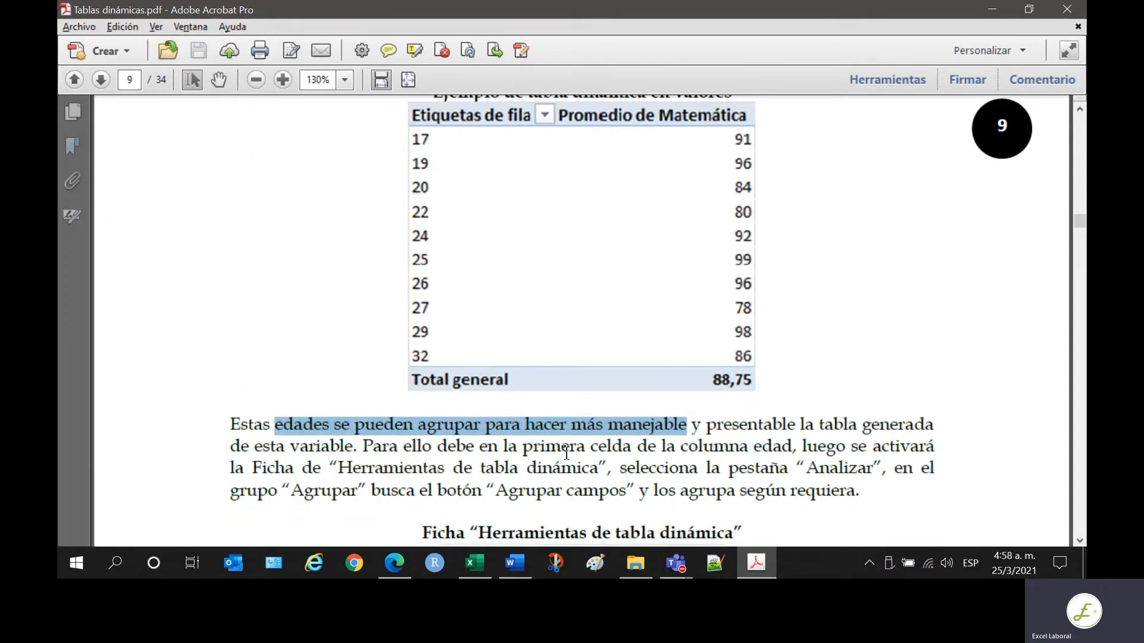
pyautogui.scroll(1, 589, 415)
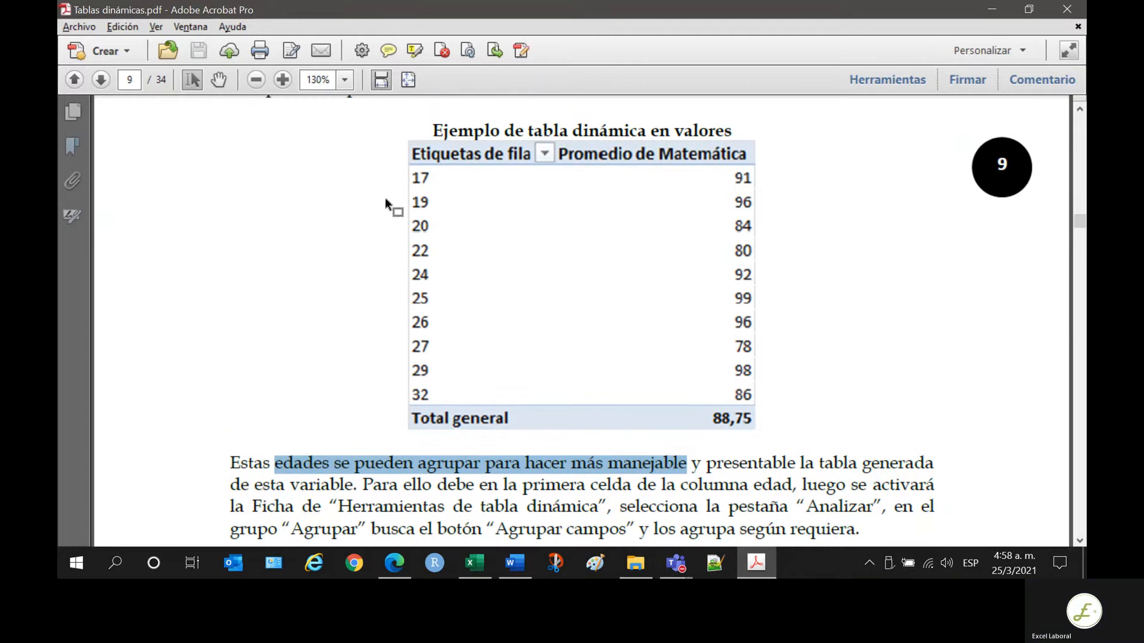
pyautogui.moveTo(407, 168); pyautogui.dragTo(484, 405)
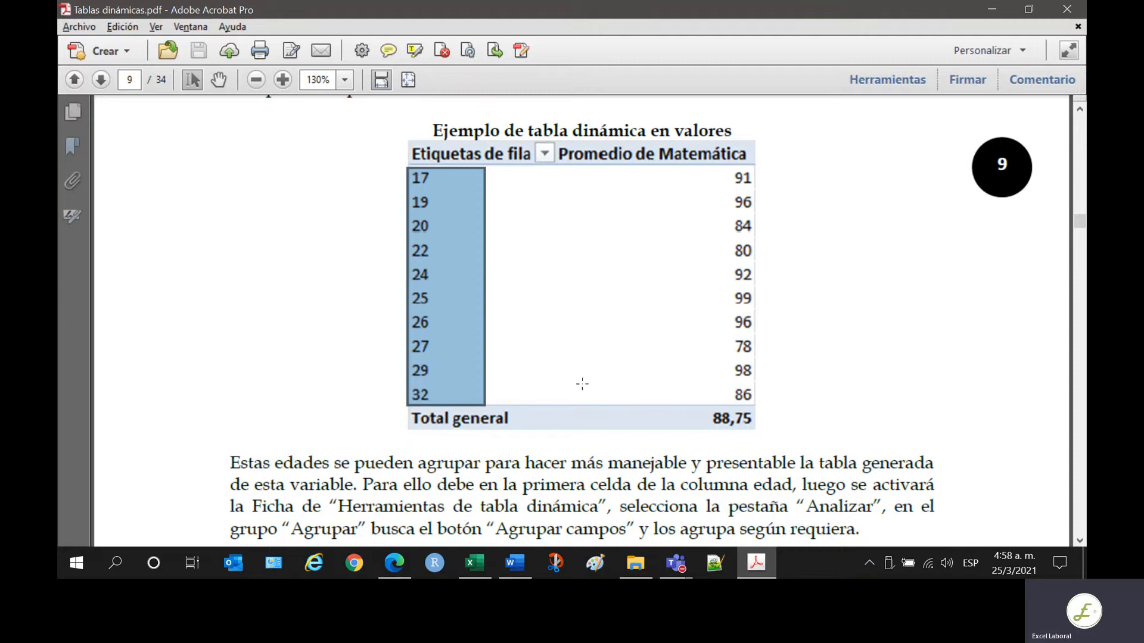
pyautogui.scroll(-4, 662, 372)
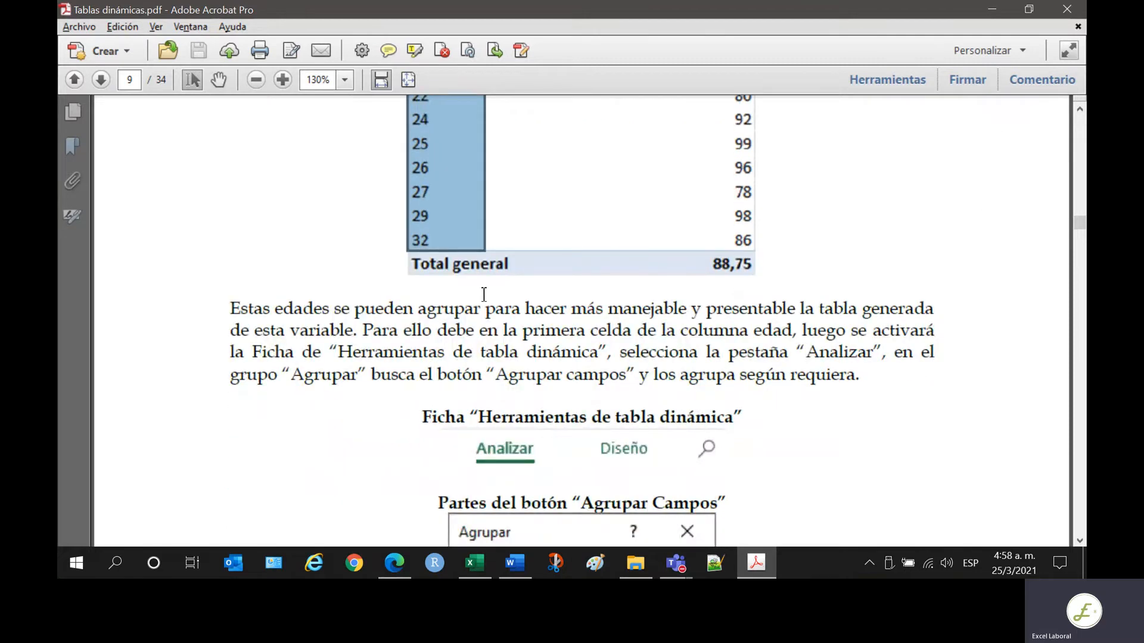
pyautogui.scroll(1, 484, 294)
pyautogui.scroll(3, 483, 294)
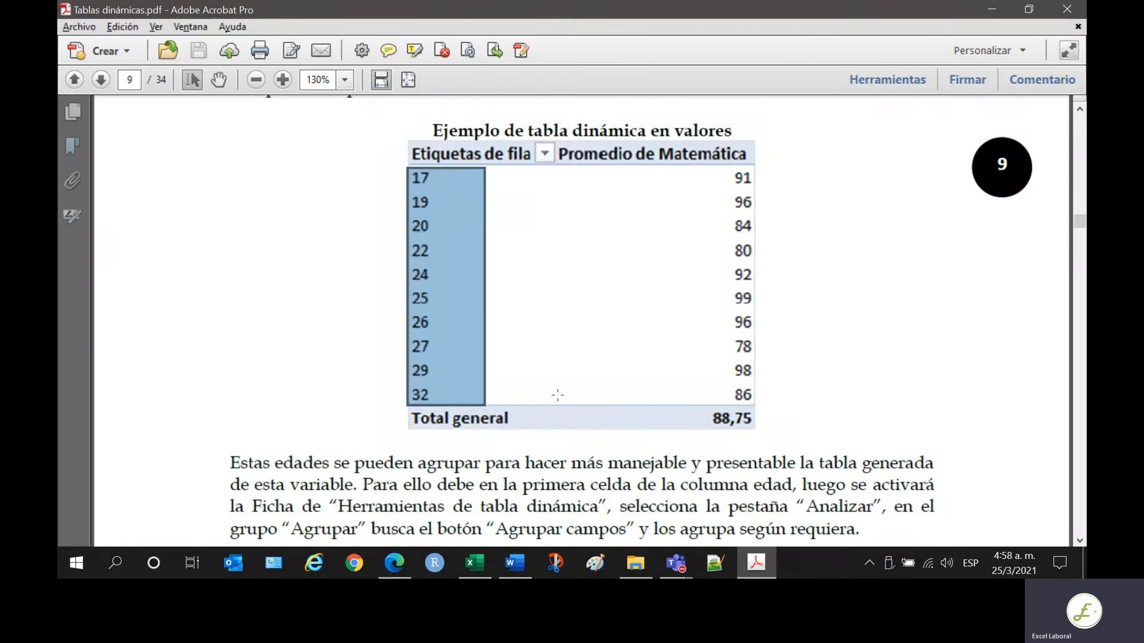
pyautogui.scroll(-3, 657, 391)
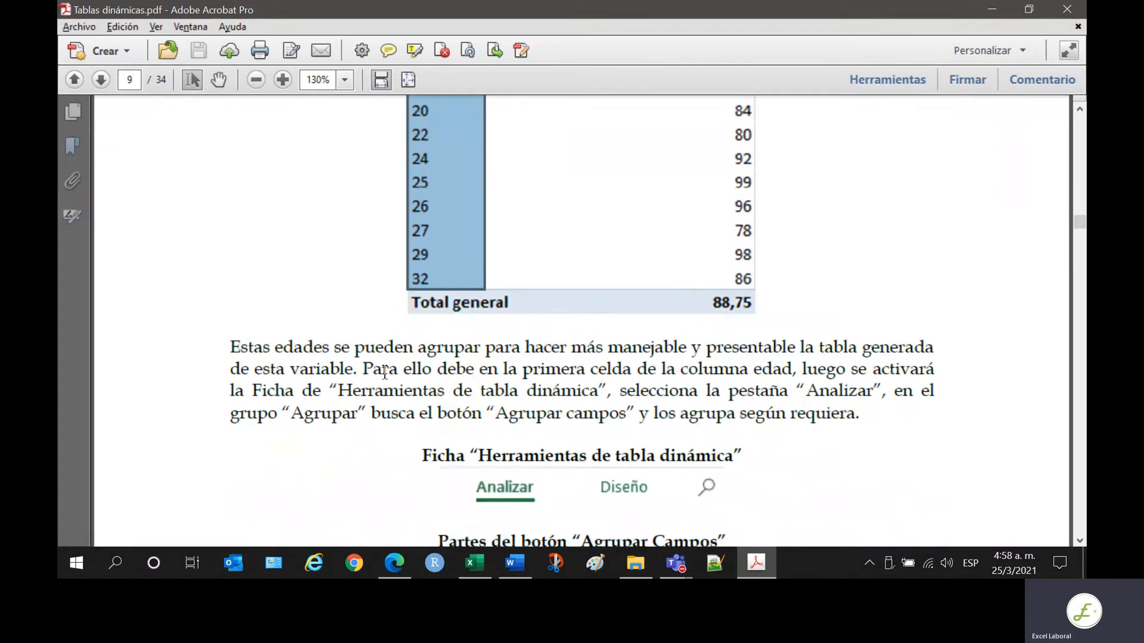
# - Read the manual's instructions for grouping ages with "Agrupar campos" and its Agrupar dialog example, and return to Excel
pyautogui.moveTo(608, 347); pyautogui.dragTo(375, 355)
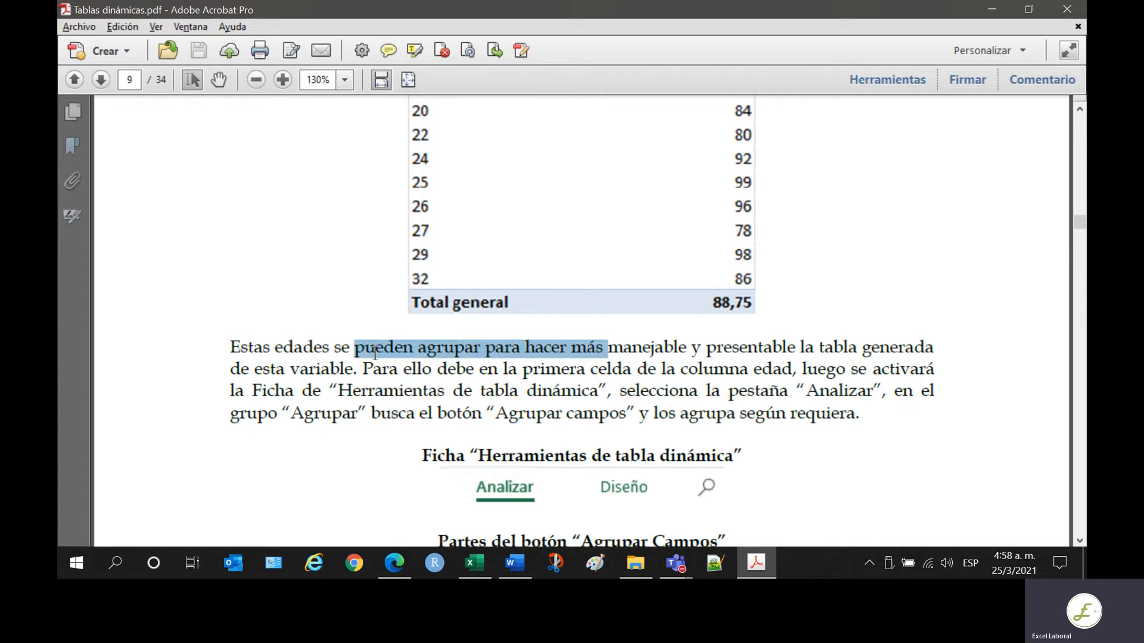
pyautogui.click(411, 400)
pyautogui.moveTo(552, 379); pyautogui.dragTo(741, 393)
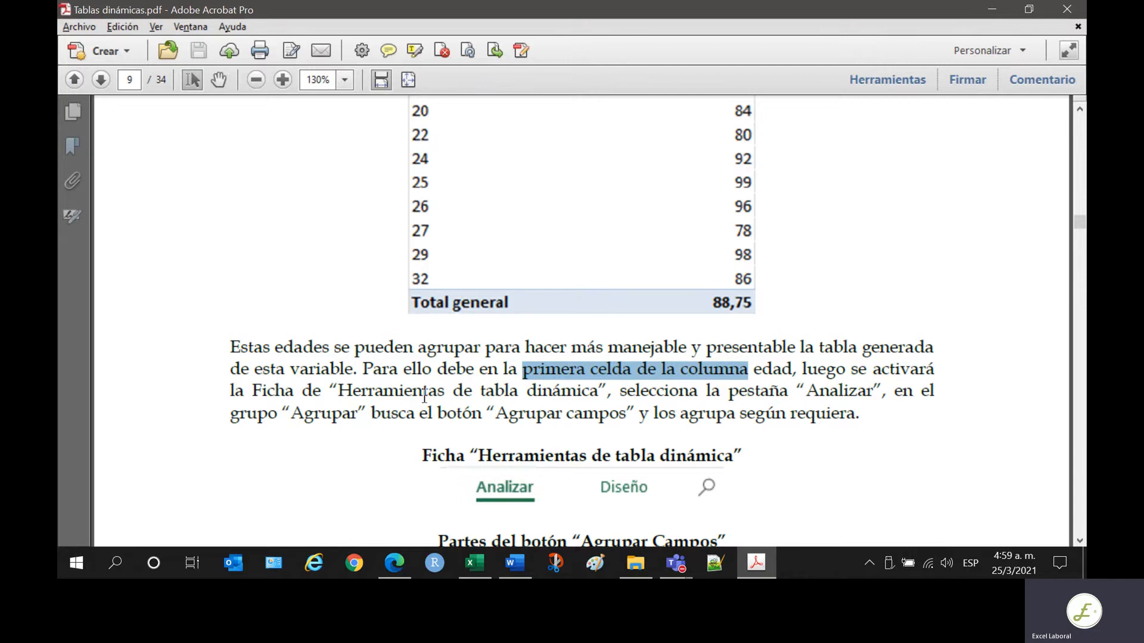
pyautogui.moveTo(480, 392); pyautogui.dragTo(599, 397)
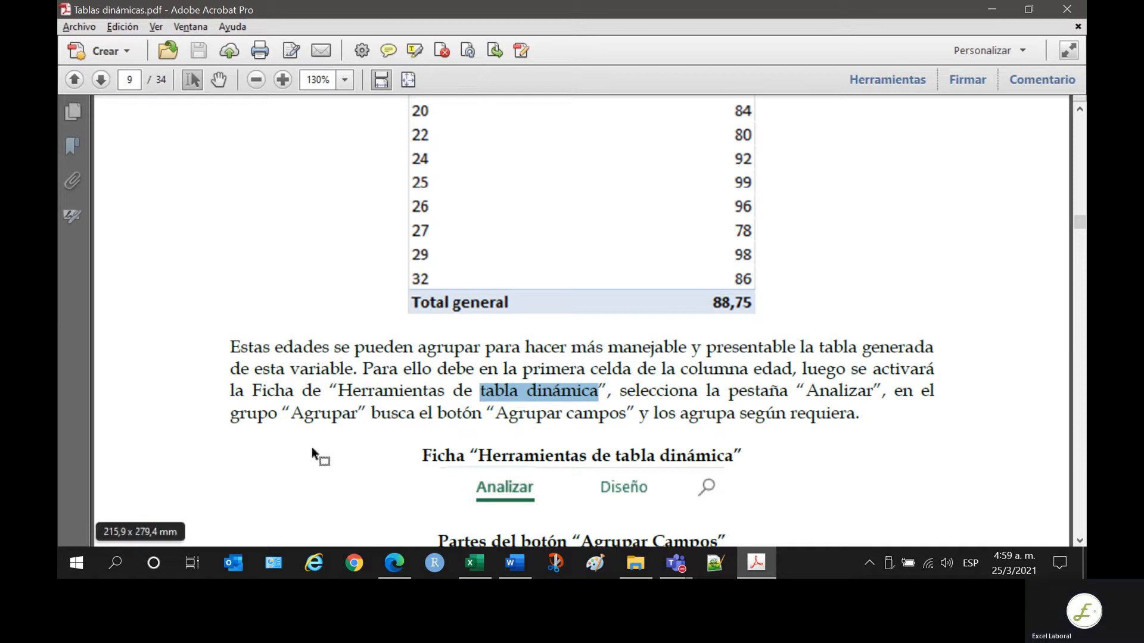
pyautogui.click(329, 405)
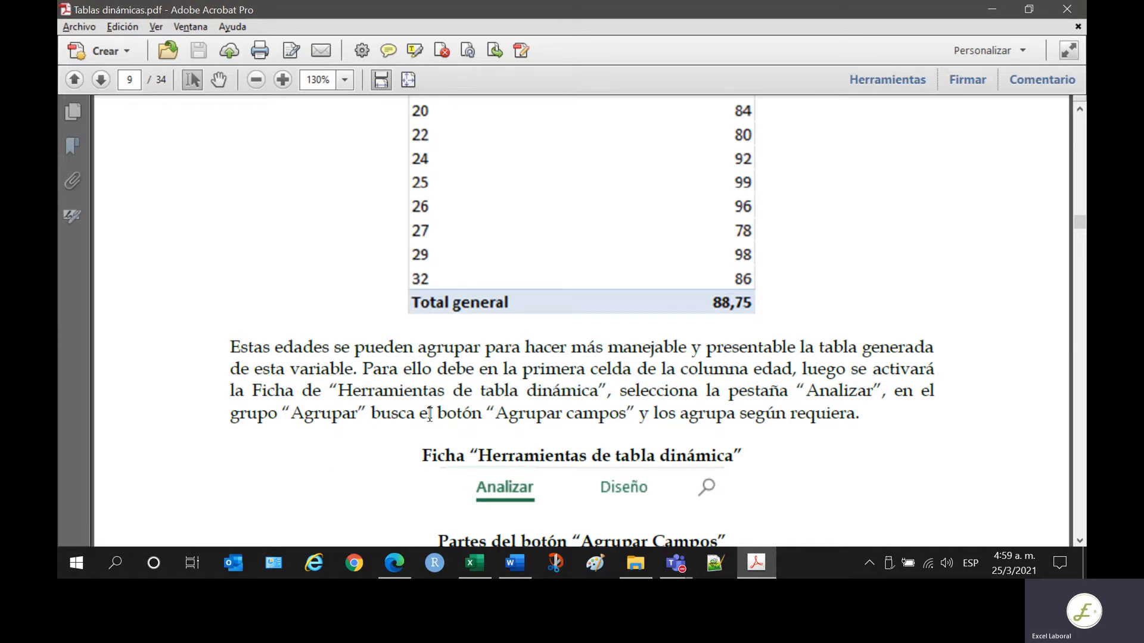
pyautogui.moveTo(496, 413); pyautogui.dragTo(627, 416)
pyautogui.scroll(-4, 668, 420)
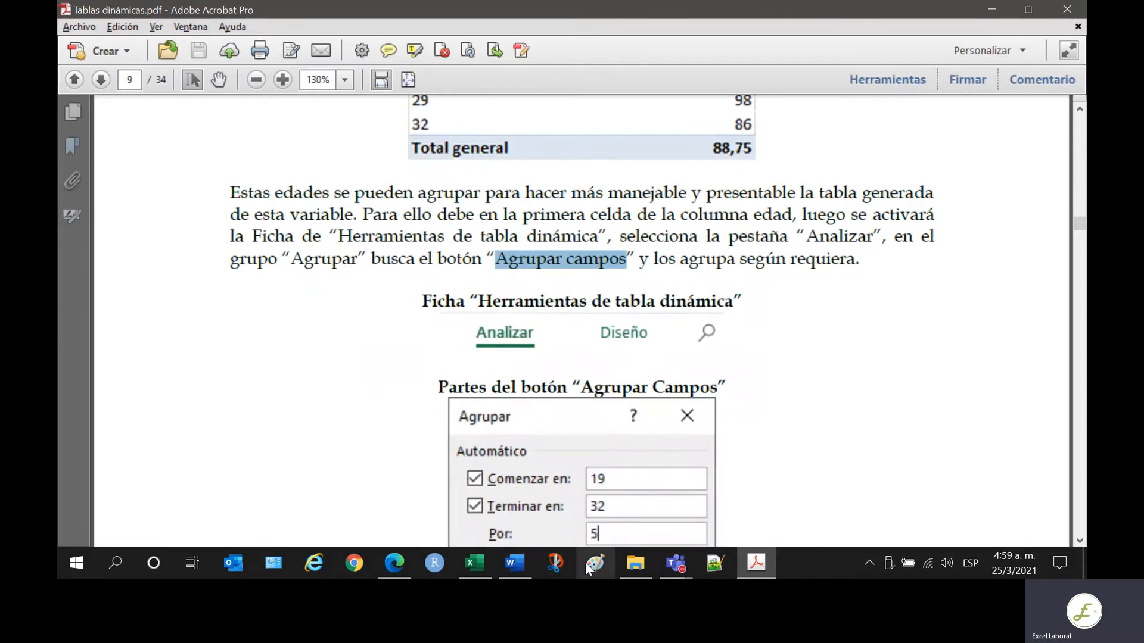
pyautogui.click(477, 574)
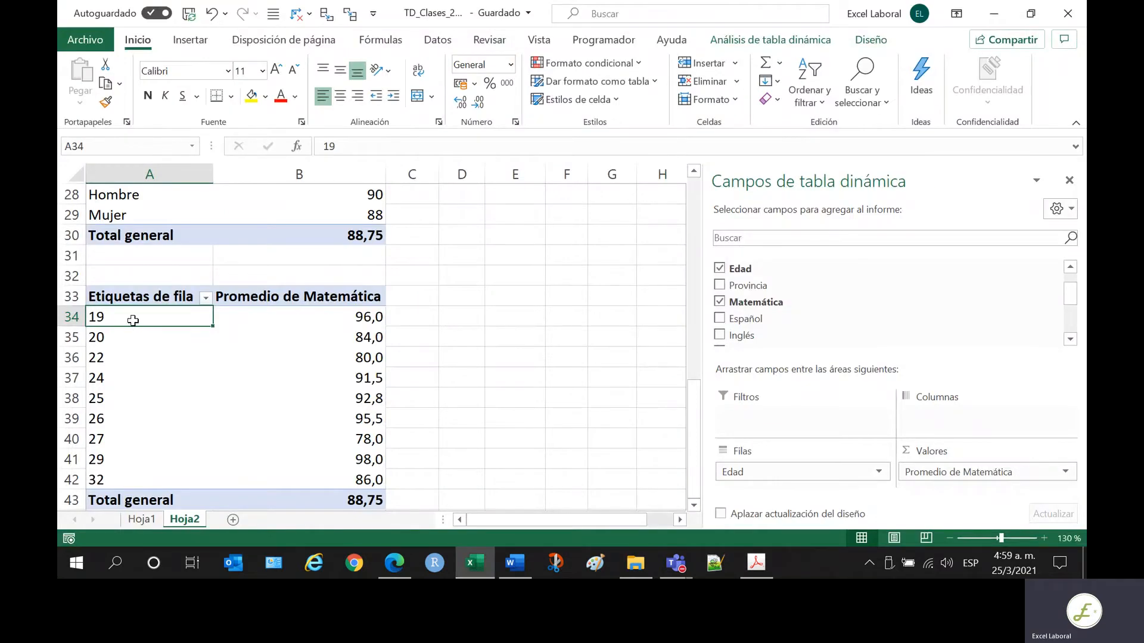
# - Group the ages in the Edad pivot table in intervals of 5, keeping the automatic start of 19 and end of 32
pyautogui.click(756, 42)
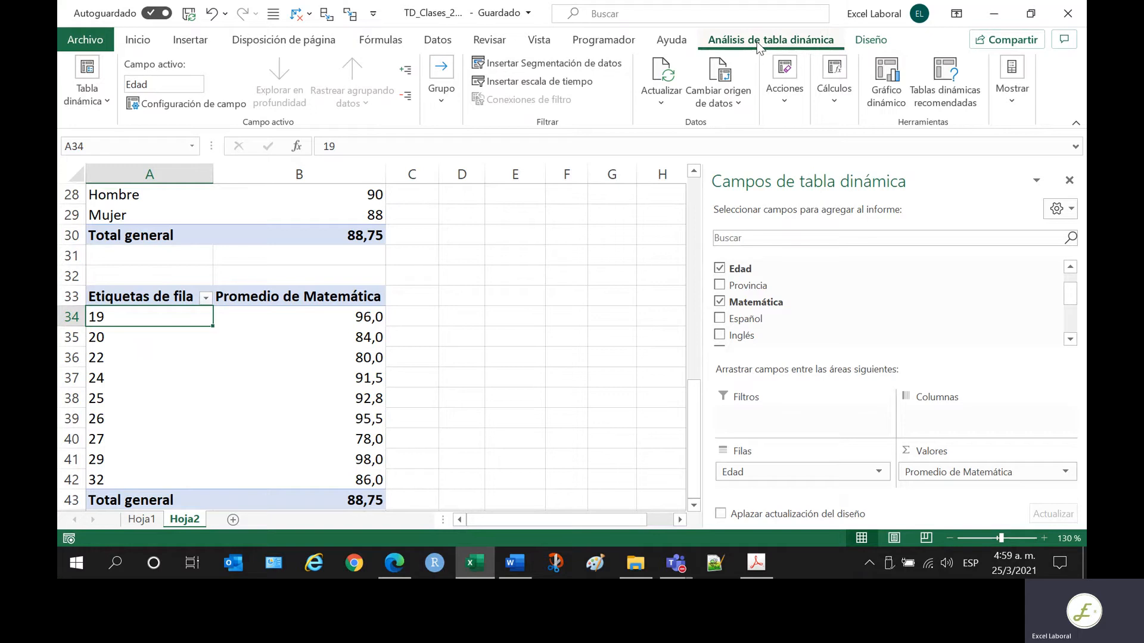
pyautogui.click(439, 108)
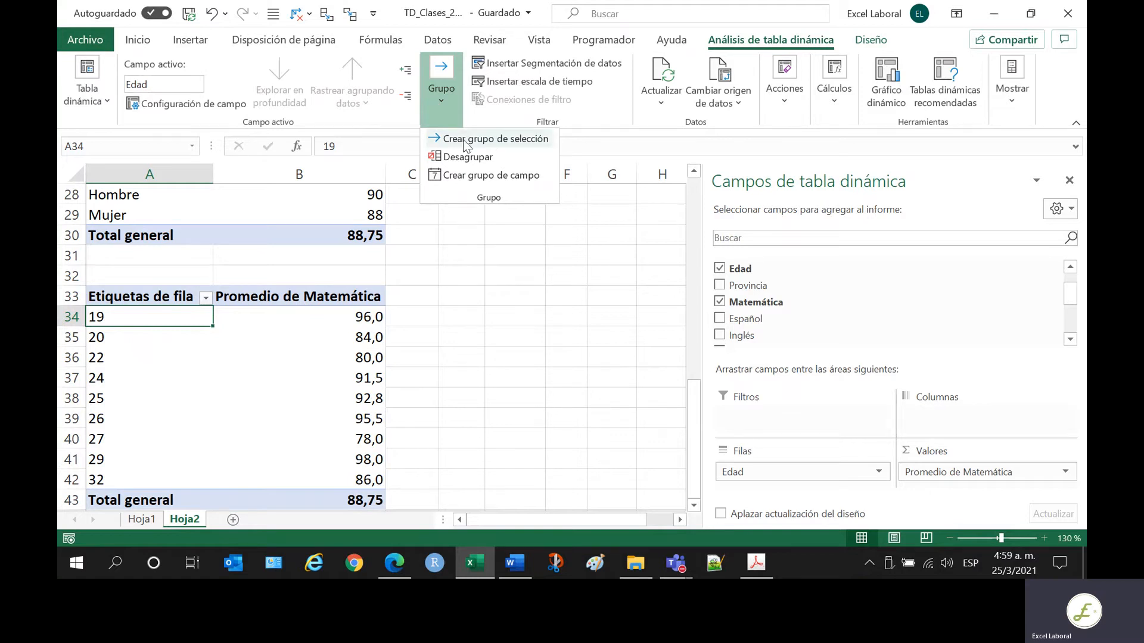
pyautogui.click(492, 143)
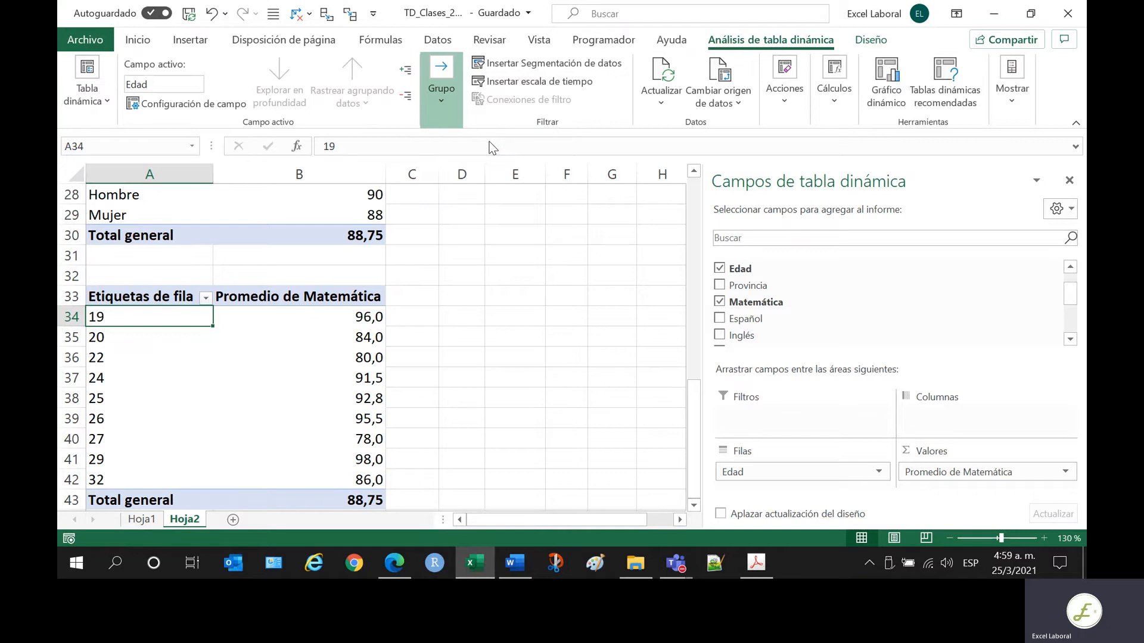
pyautogui.moveTo(596, 178); pyautogui.dragTo(531, 165)
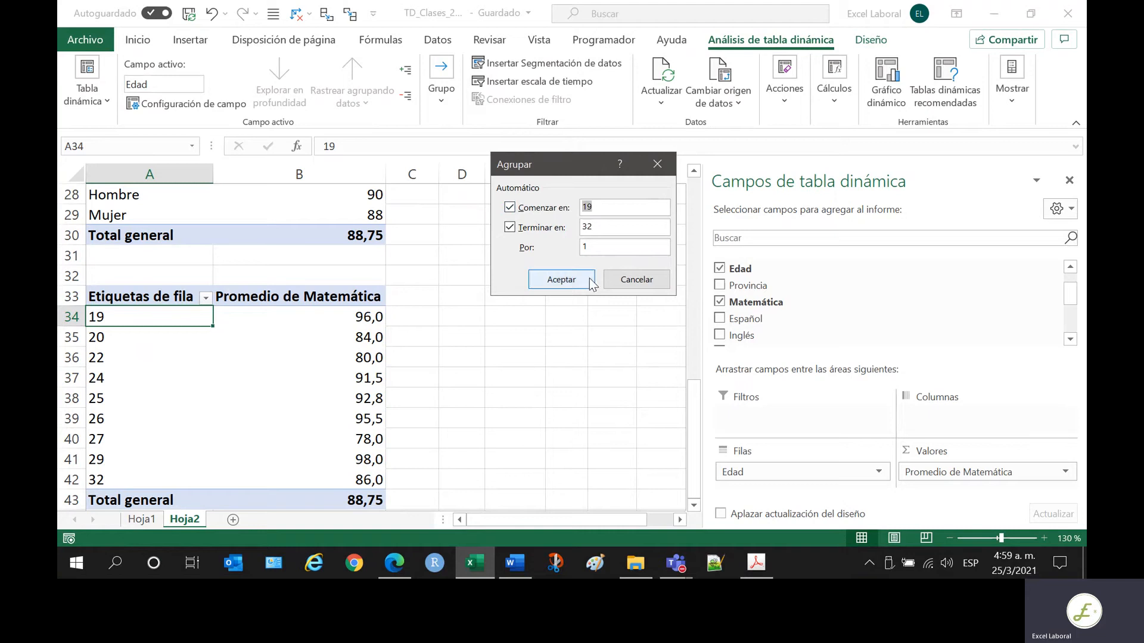
pyautogui.moveTo(596, 230); pyautogui.dragTo(571, 235)
pyautogui.click(591, 252)
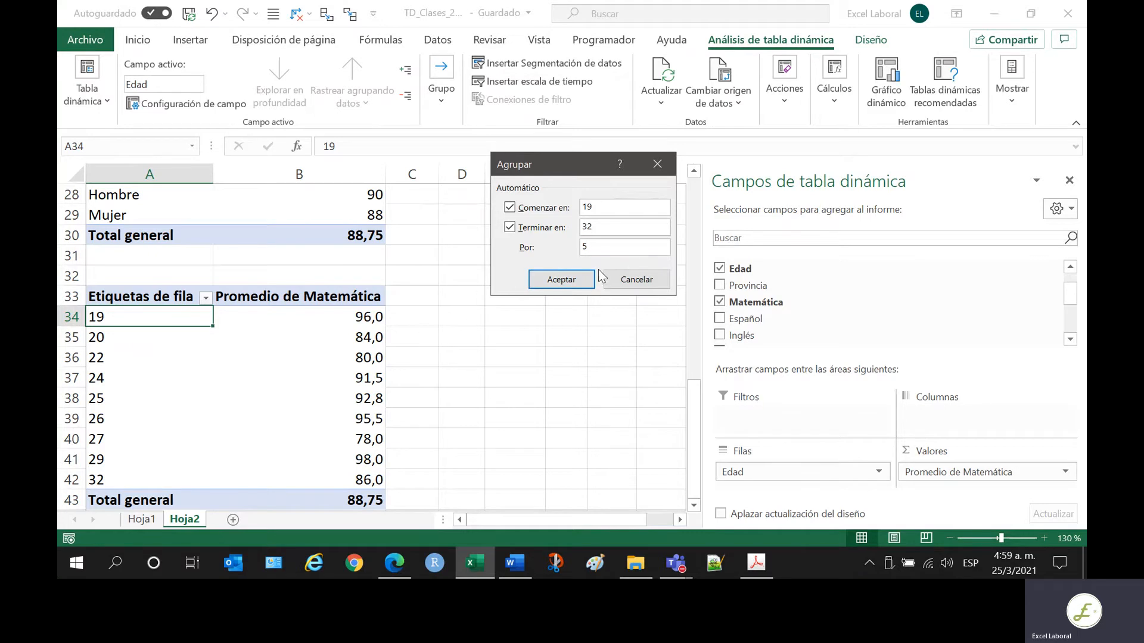
pyautogui.moveTo(604, 248); pyautogui.dragTo(564, 247)
pyautogui.moveTo(597, 212); pyautogui.dragTo(582, 208)
pyautogui.doubleClick(589, 254)
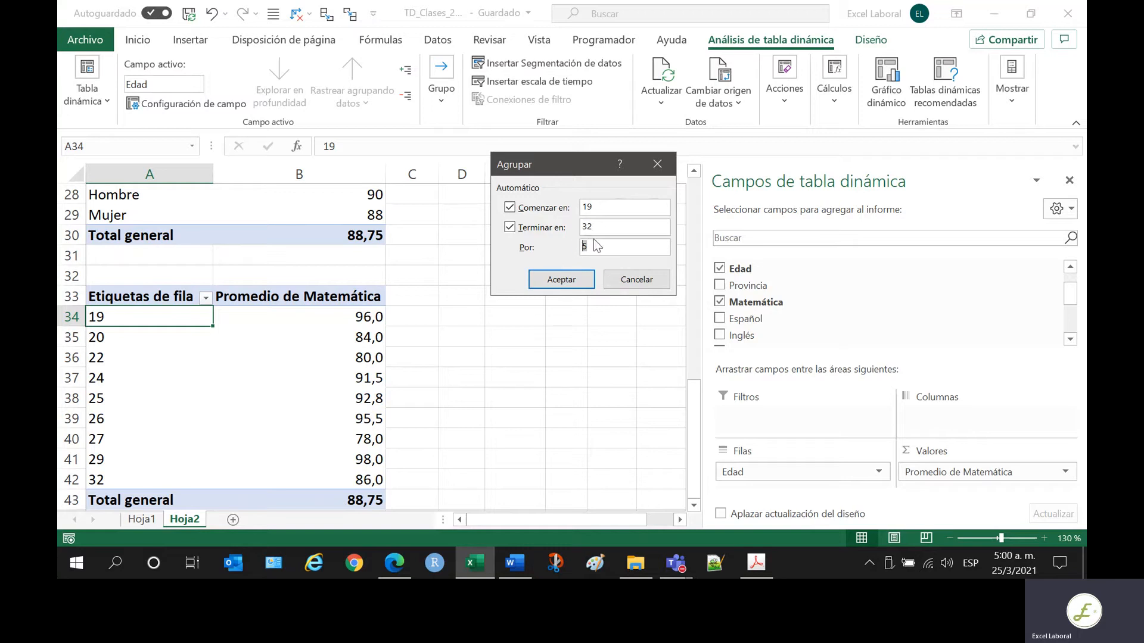
pyautogui.click(561, 279)
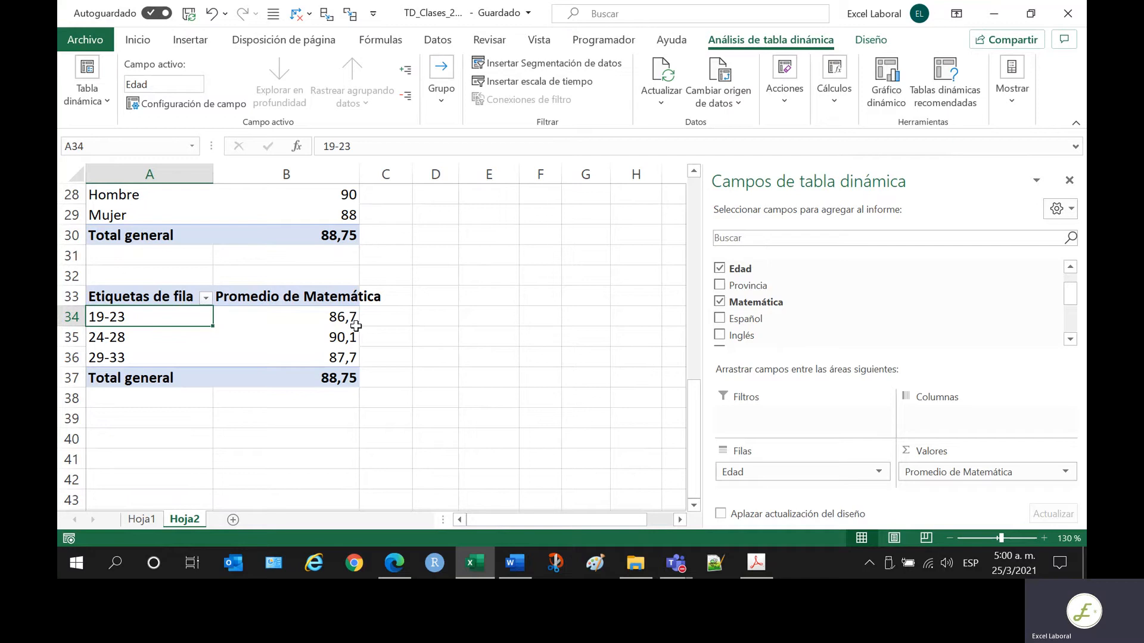
# - Review the grouped age ranges in A34:A36 and their Matemática averages in B34:B36, including the 19-23 row
pyautogui.moveTo(173, 321); pyautogui.dragTo(170, 353)
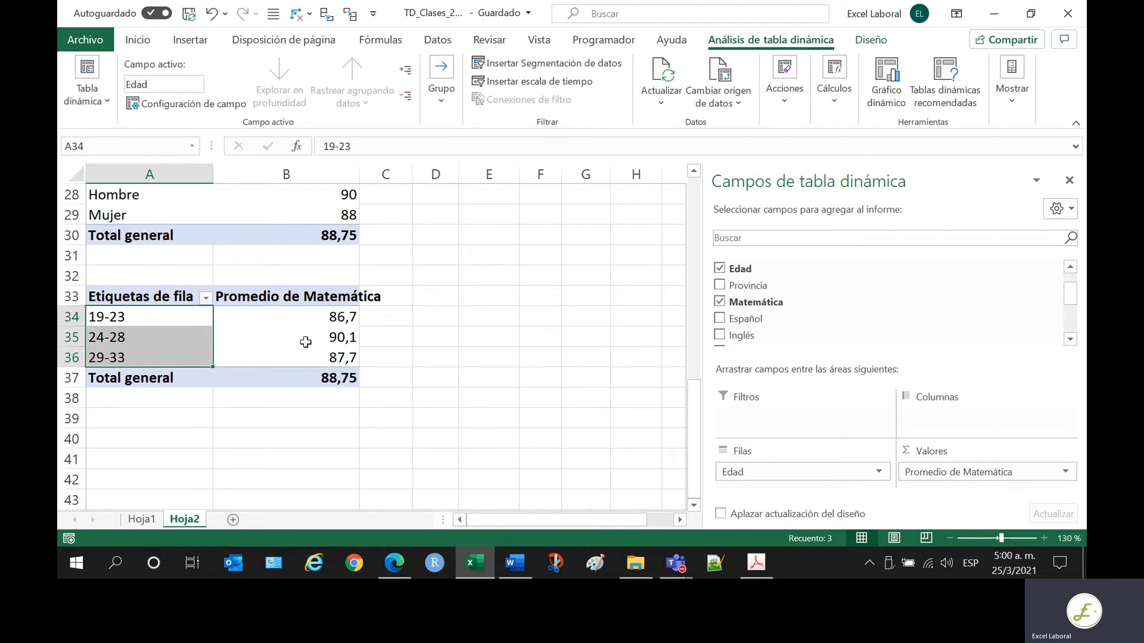
pyautogui.moveTo(319, 316); pyautogui.dragTo(317, 361)
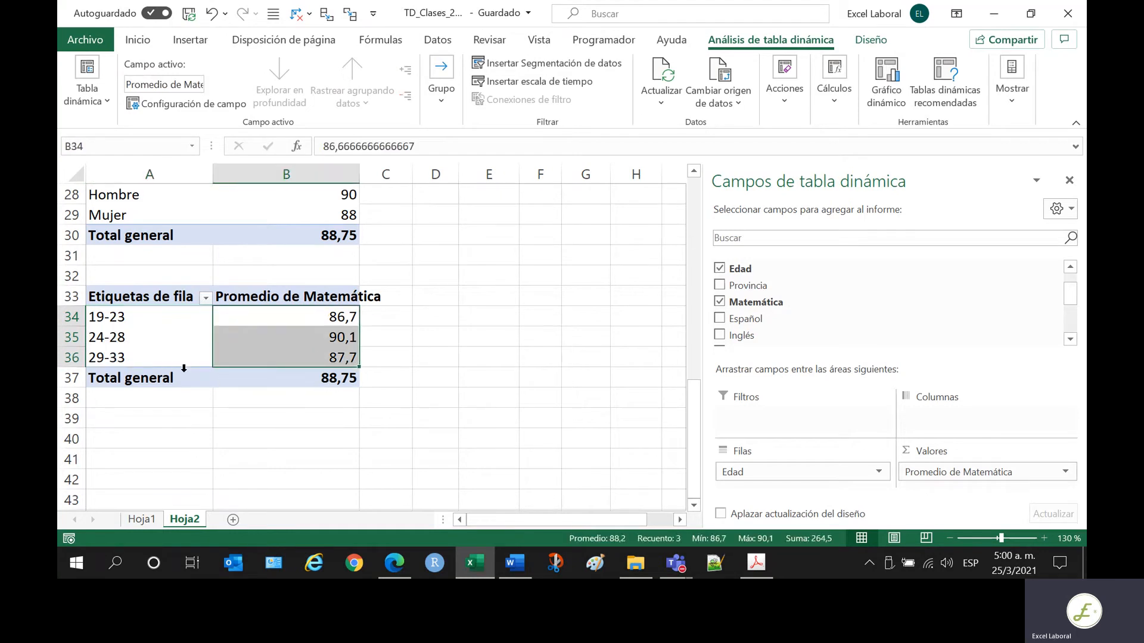
pyautogui.click(111, 319)
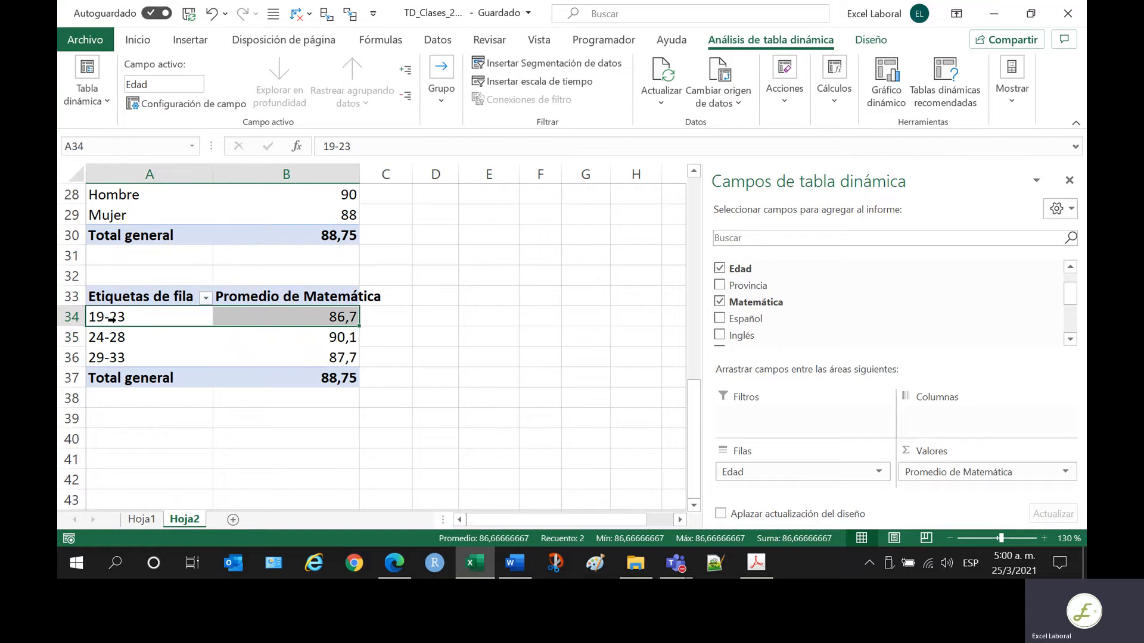
# - Check the interval in the Agrupar settings of the 19-23 age label and close them without changes
pyautogui.click(140, 318)
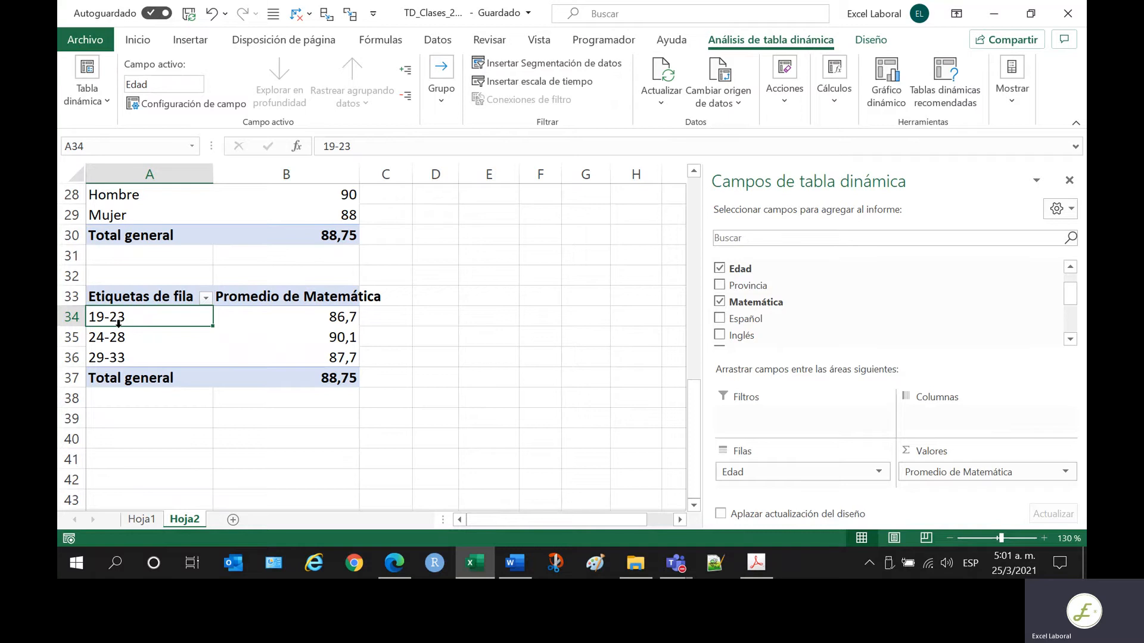
pyautogui.click(439, 101)
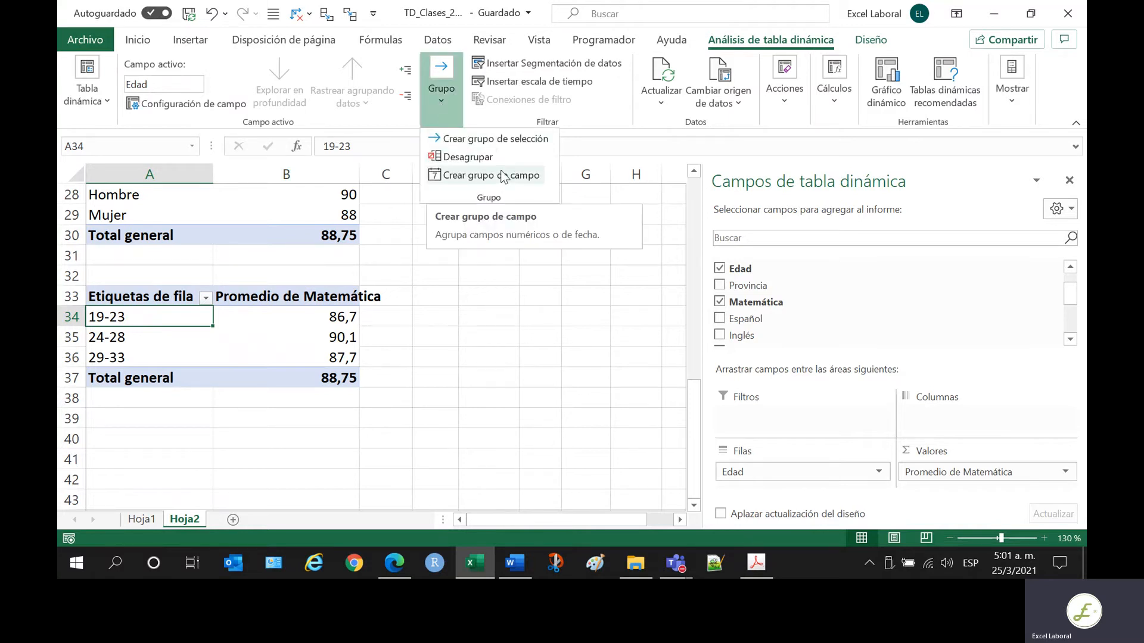
pyautogui.click(492, 143)
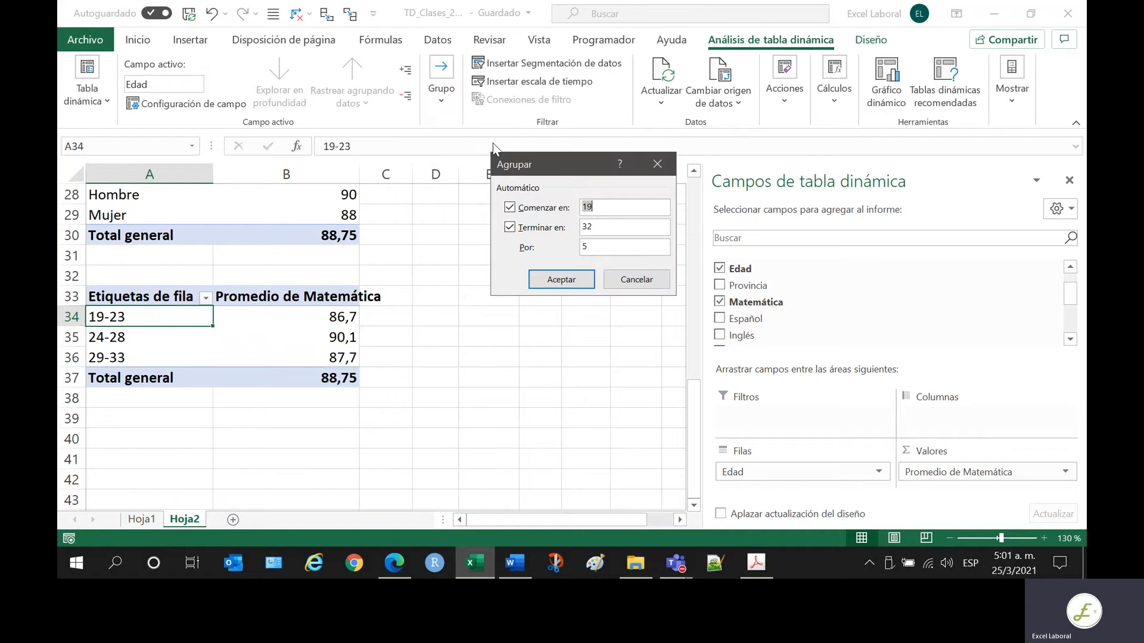
pyautogui.doubleClick(596, 247)
pyautogui.click(625, 280)
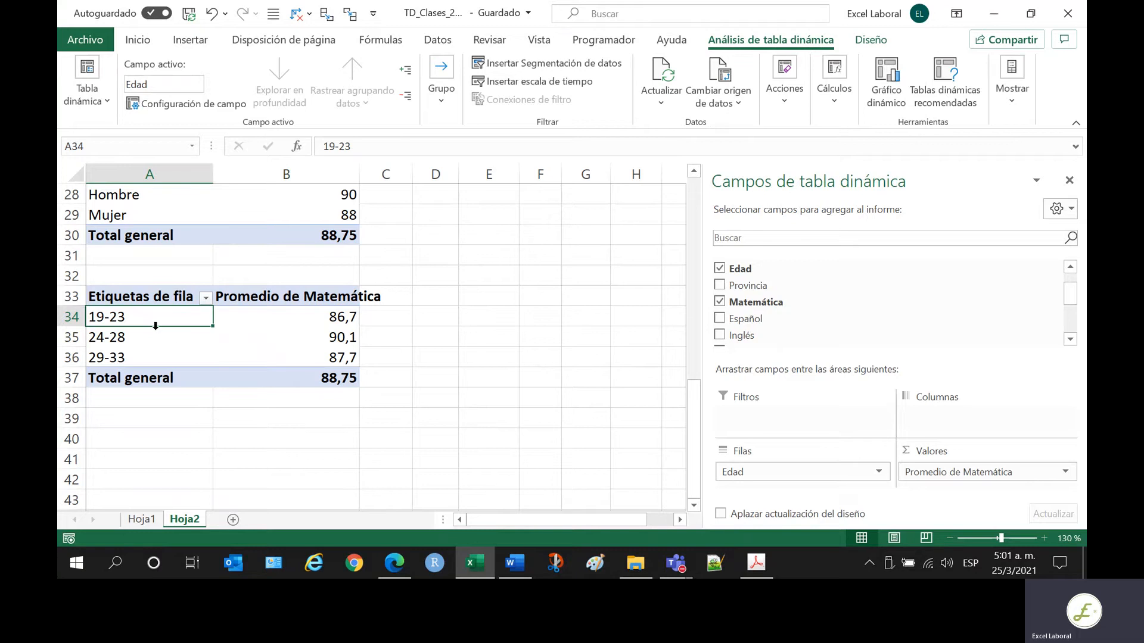
# - Ungroup the ages in the Edad pivot table and check the individual rows for ages 29 and 32
pyautogui.click(118, 351)
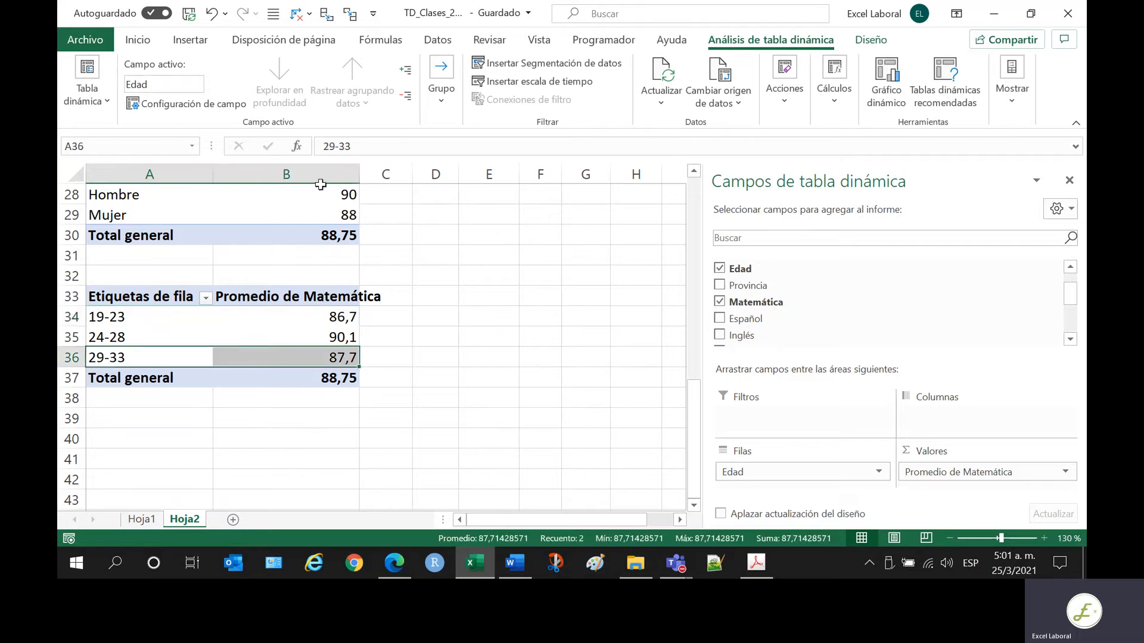
pyautogui.click(440, 111)
pyautogui.click(467, 157)
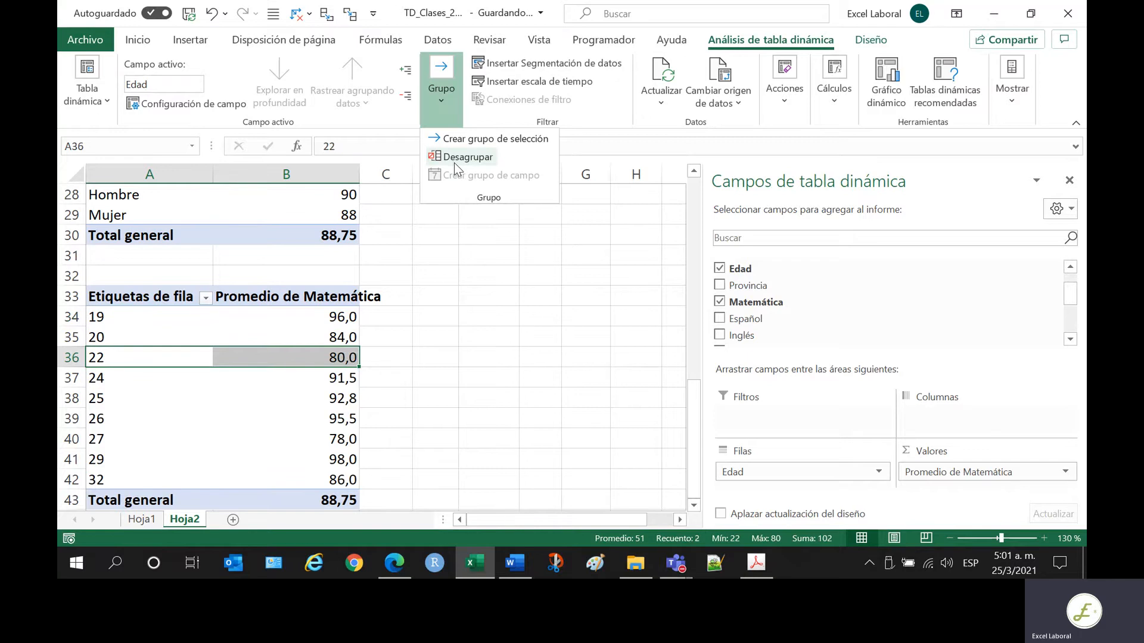
pyautogui.click(82, 459)
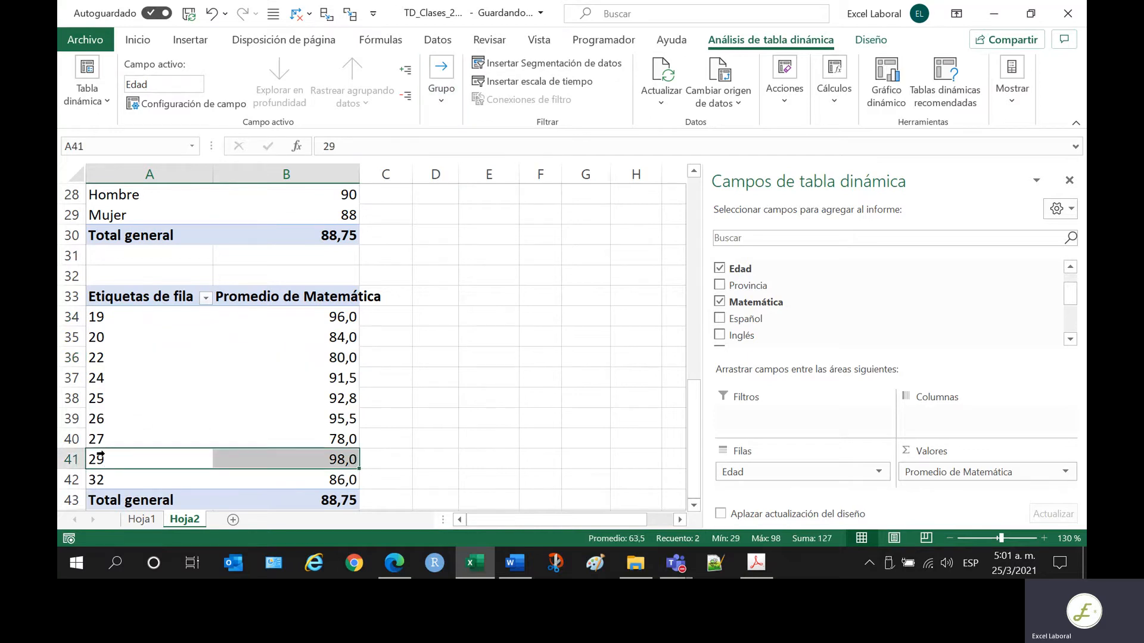
pyautogui.click(91, 479)
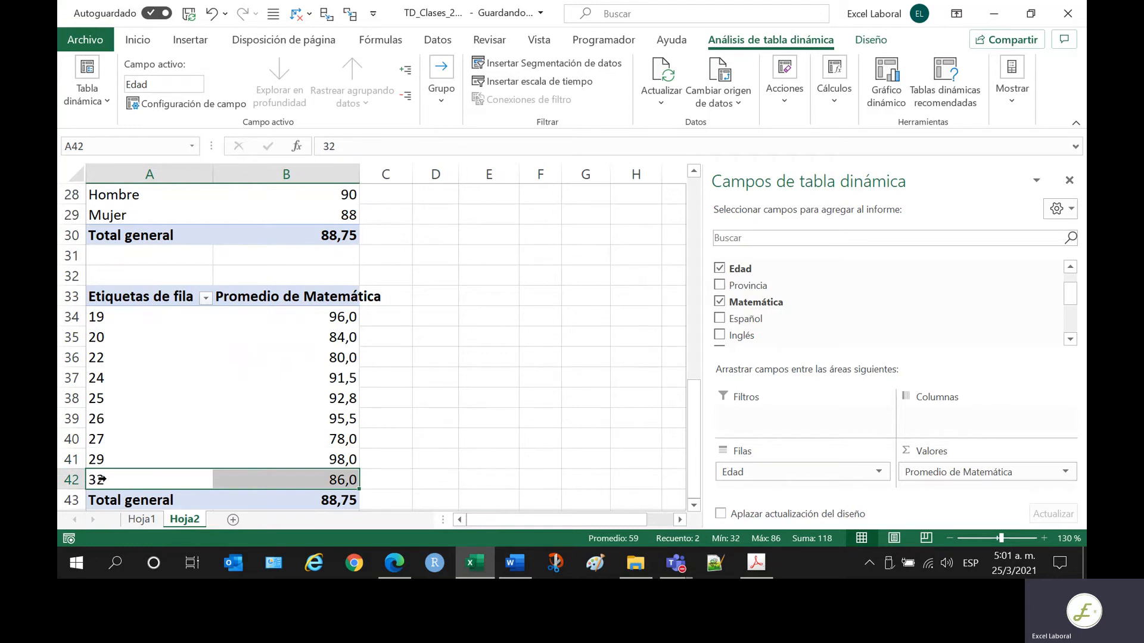
# - Group the individual ages again from the age 19 cell, A34, with an interval of 5
pyautogui.click(112, 317)
pyautogui.click(138, 317)
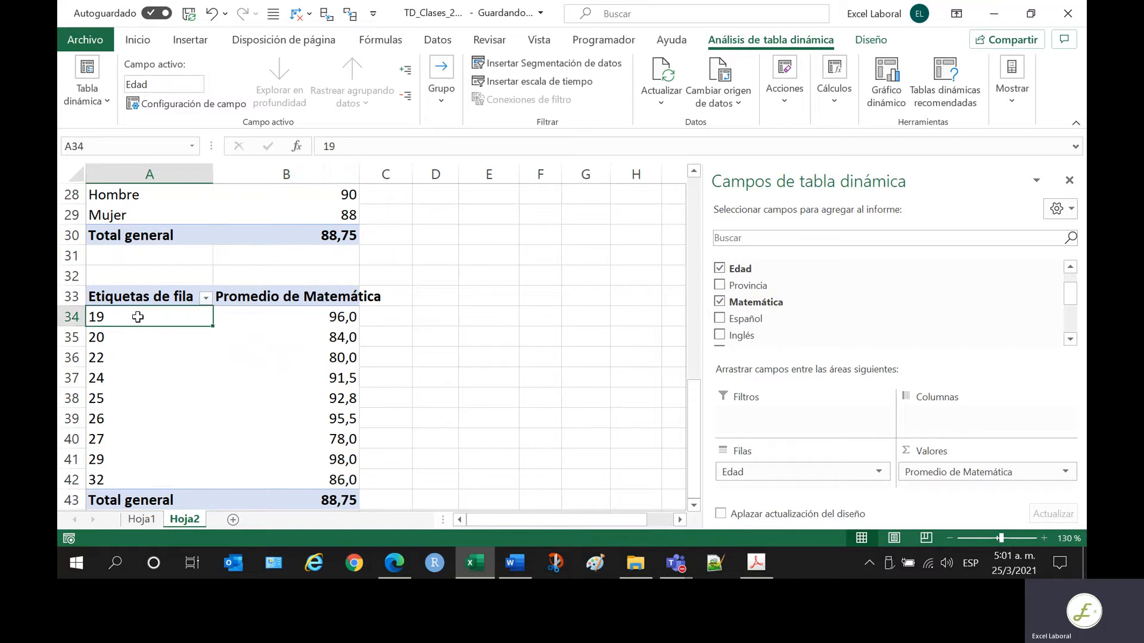
pyautogui.click(437, 100)
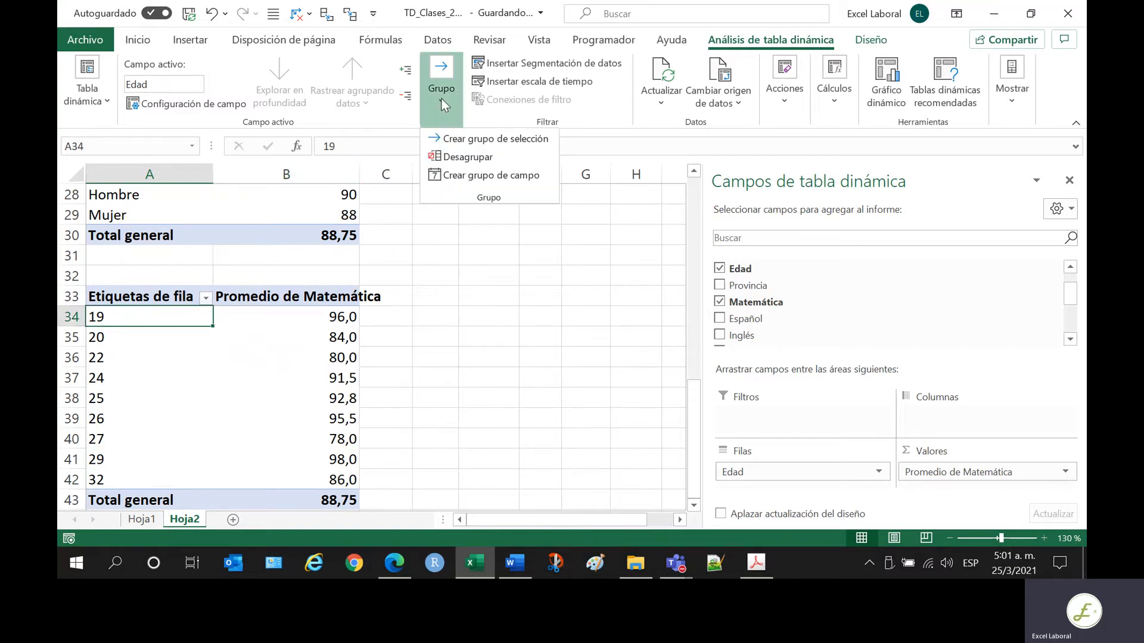
pyautogui.click(487, 141)
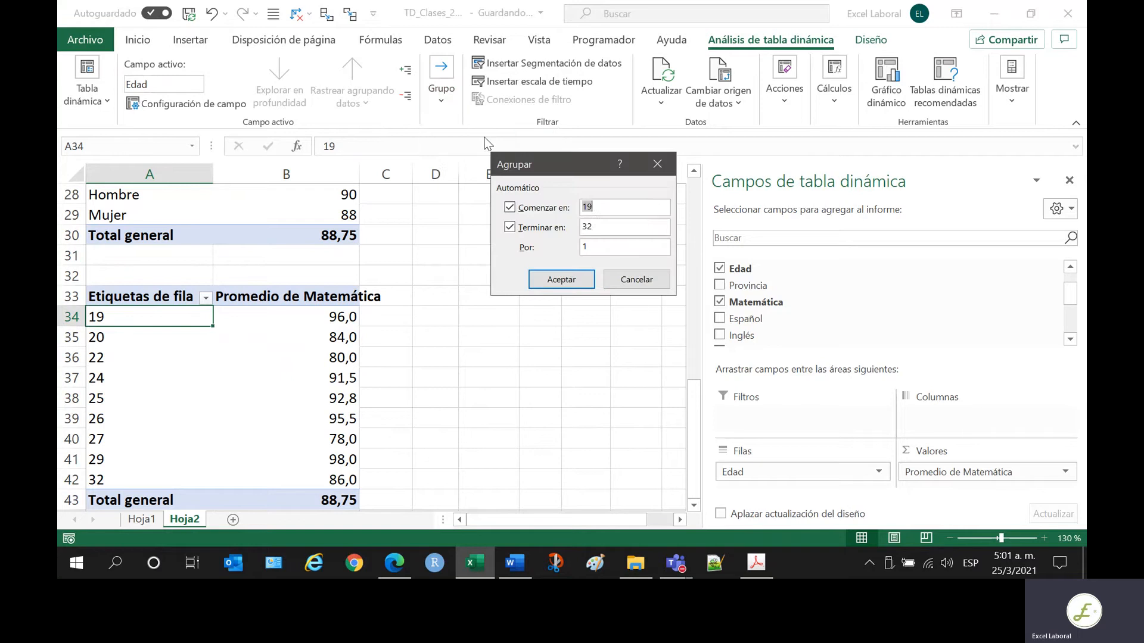
pyautogui.doubleClick(588, 246)
pyautogui.write('5')
pyautogui.click(580, 278)
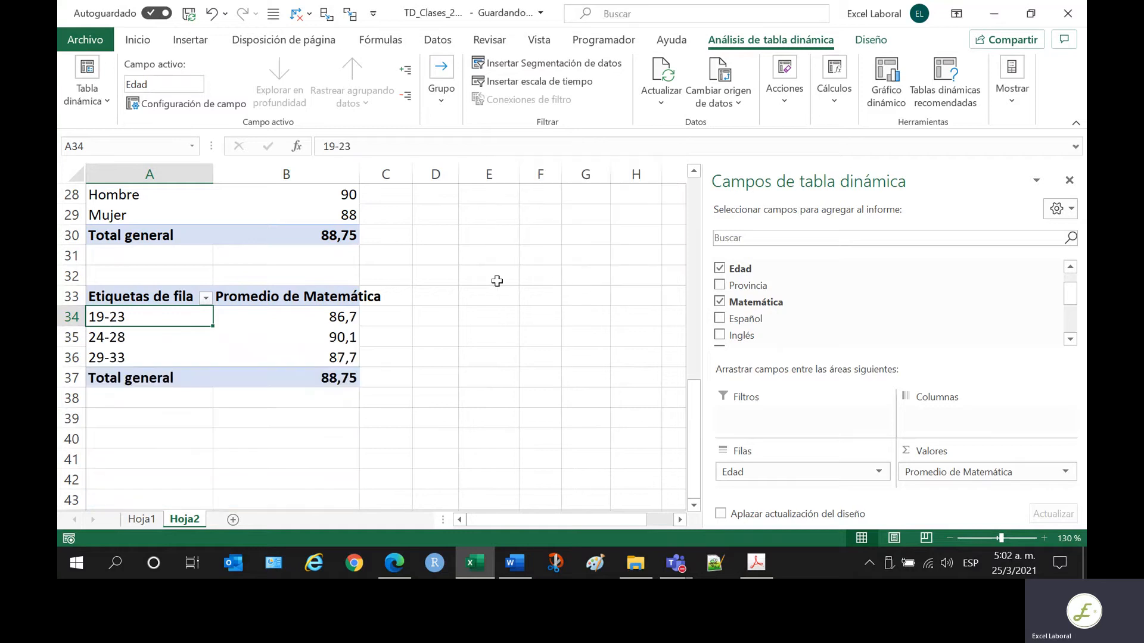
# - Change the age grouping interval to 4 and check the 31-34 row of the pivot table
pyautogui.click(145, 361)
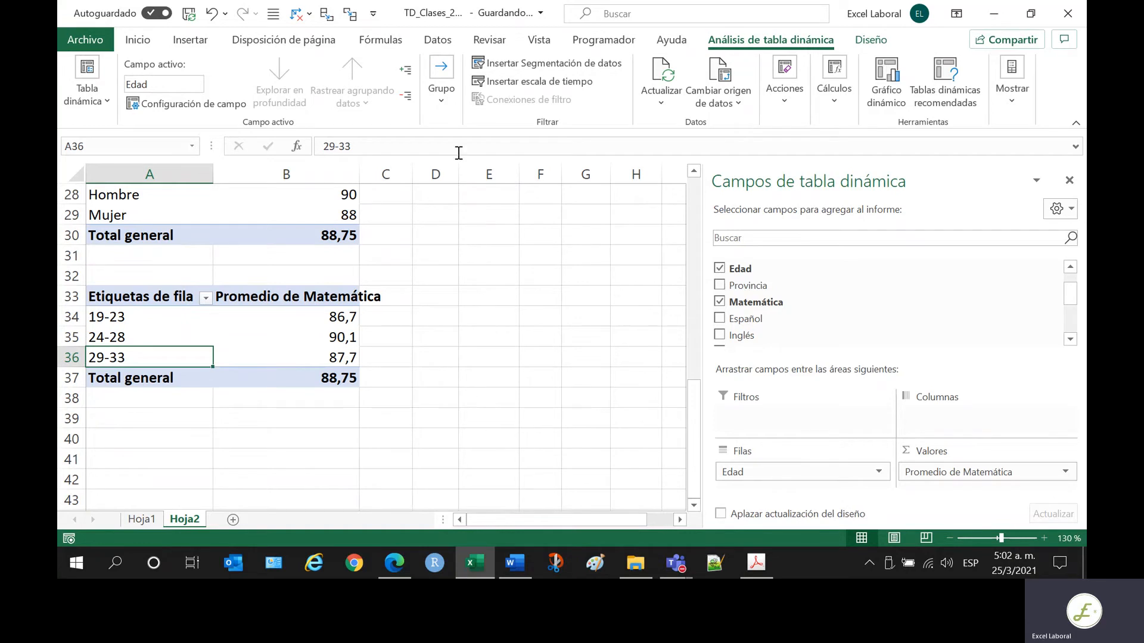
pyautogui.click(439, 100)
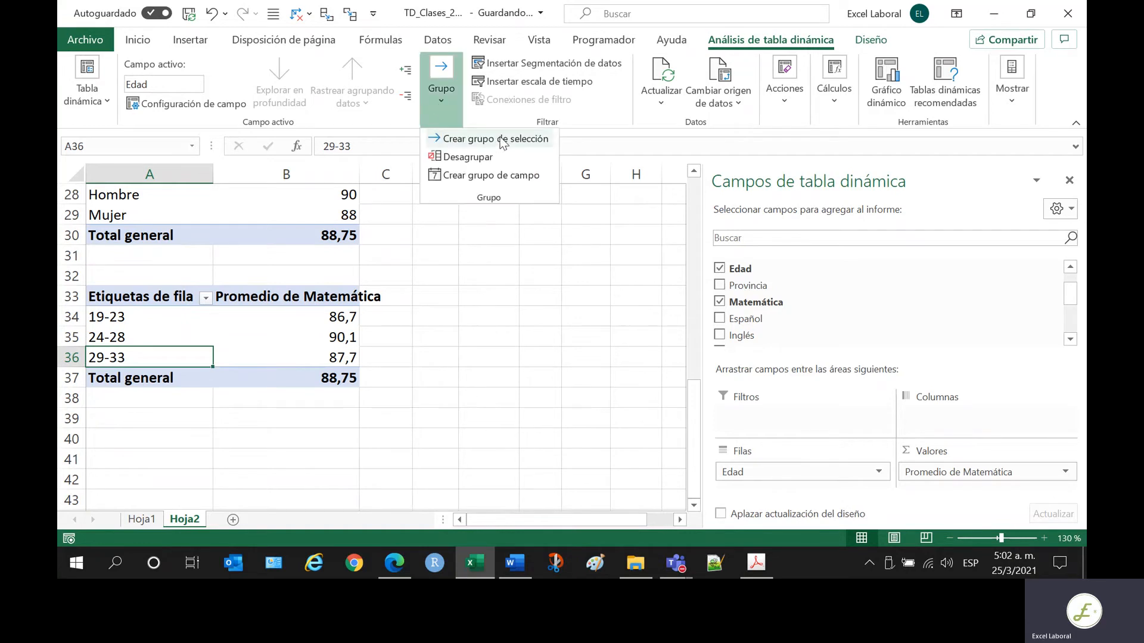
pyautogui.click(524, 139)
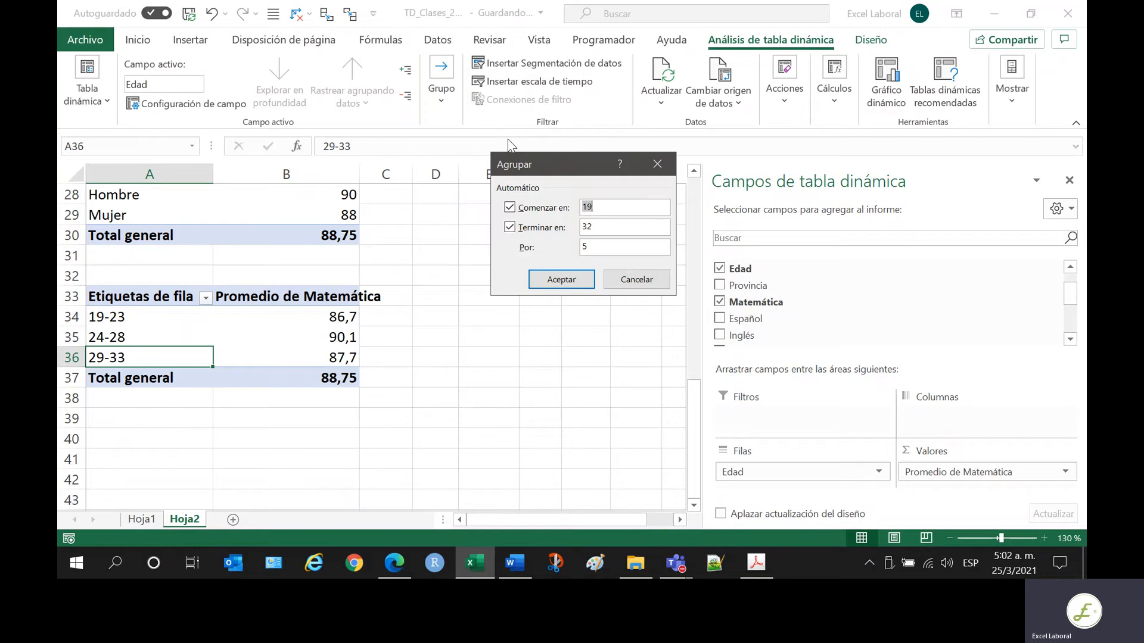
pyautogui.click(585, 246)
pyautogui.click(574, 281)
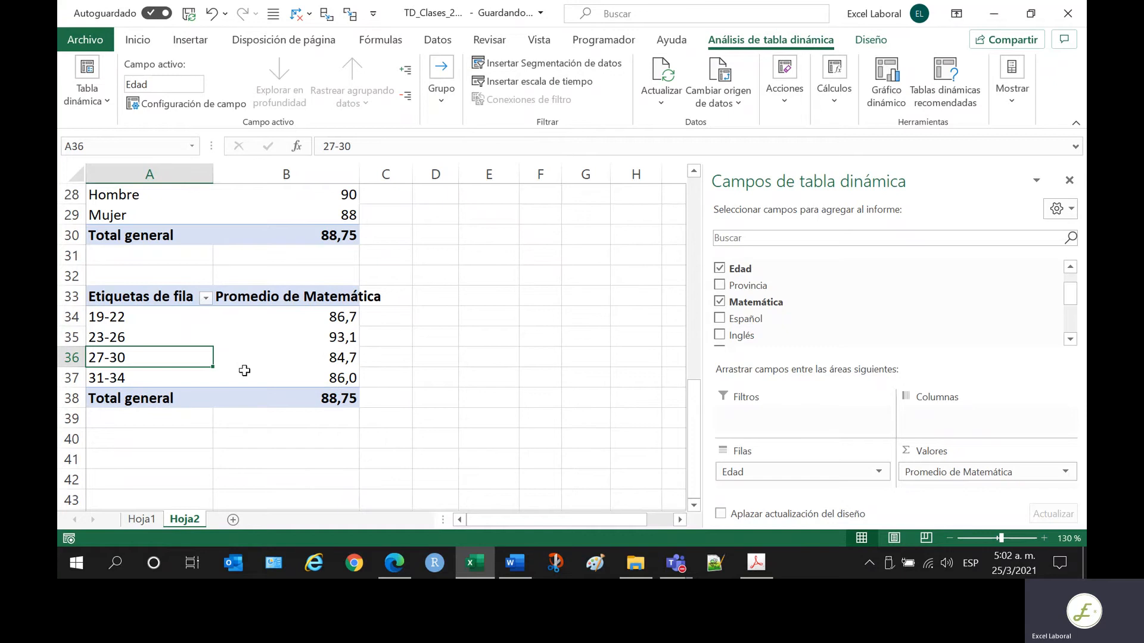
pyautogui.moveTo(109, 378); pyautogui.dragTo(352, 379)
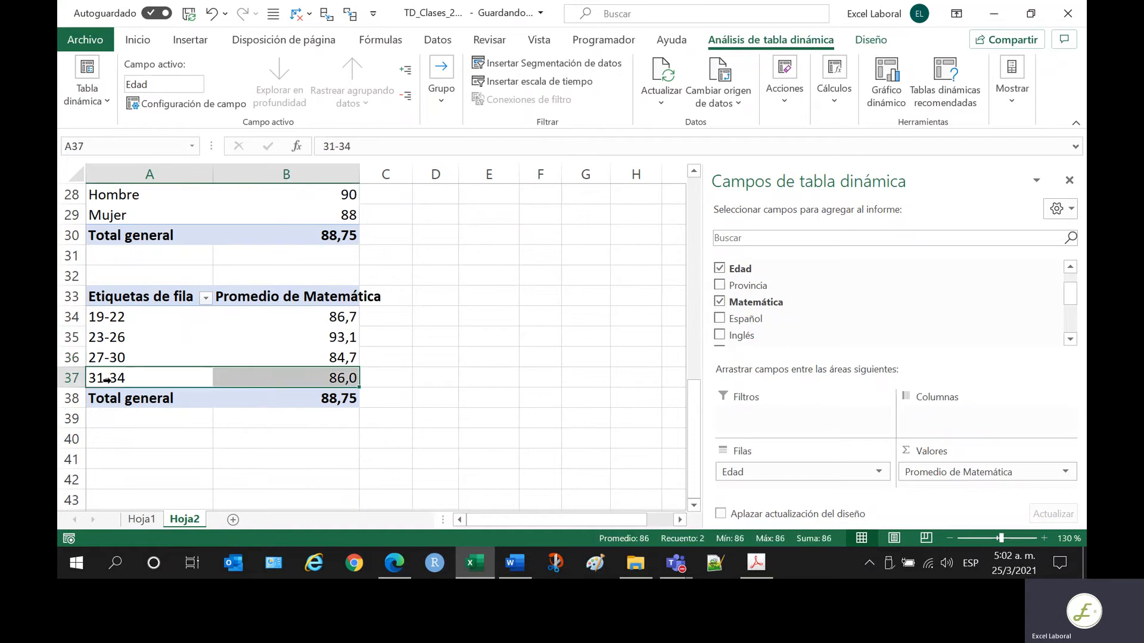
pyautogui.click(146, 379)
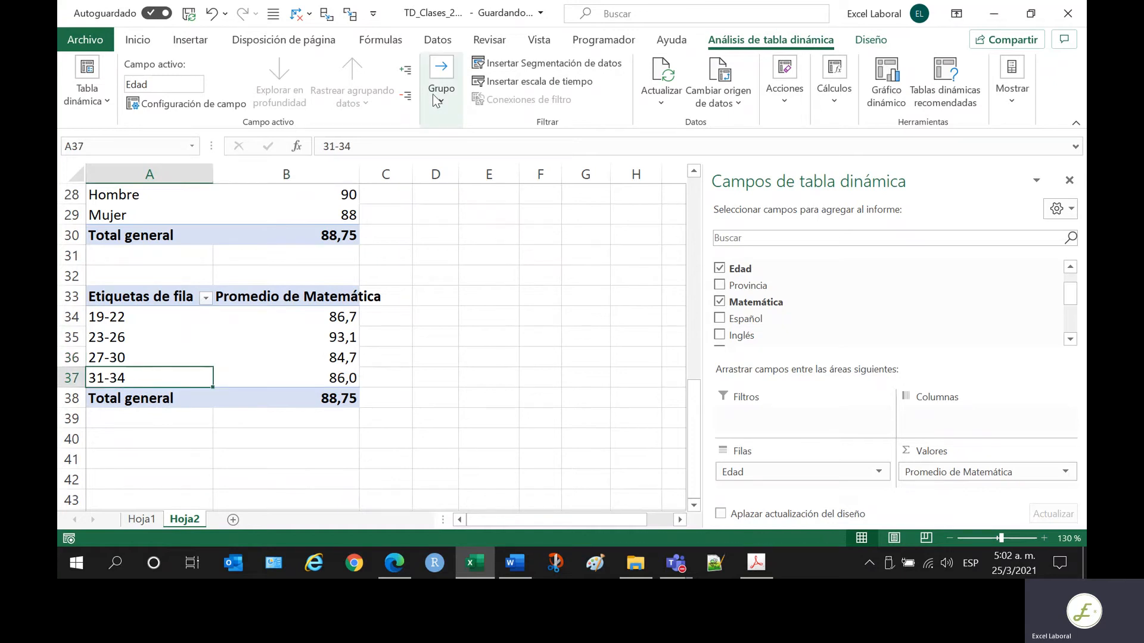
# - Change the age grouping interval of the Edad pivot table to 3
pyautogui.click(114, 316)
pyautogui.click(441, 102)
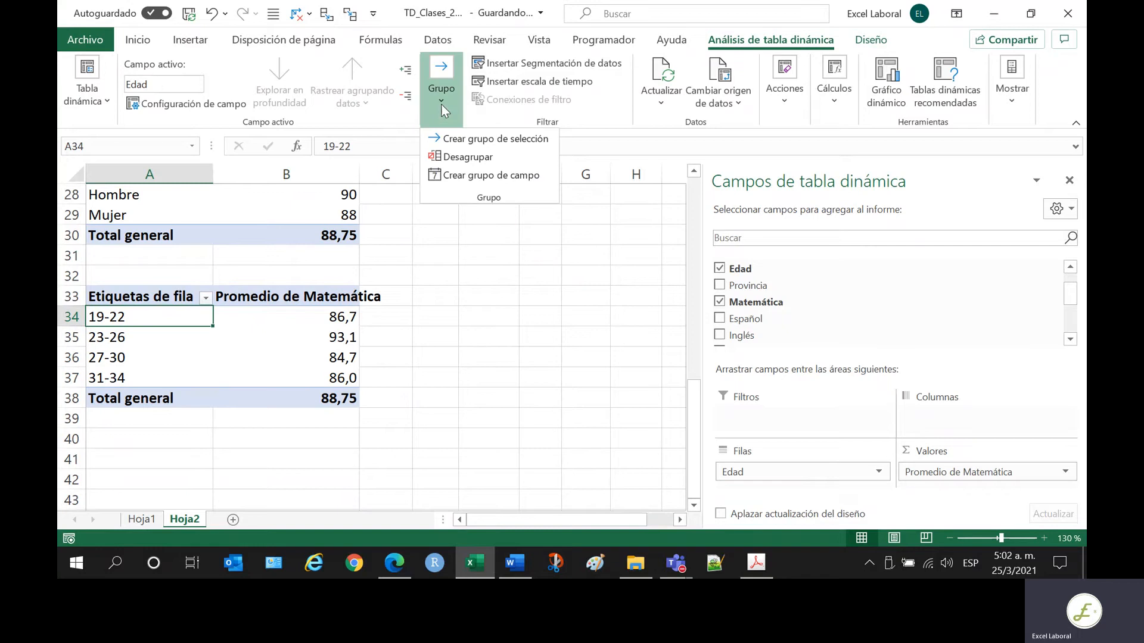
pyautogui.click(492, 139)
pyautogui.doubleClick(595, 249)
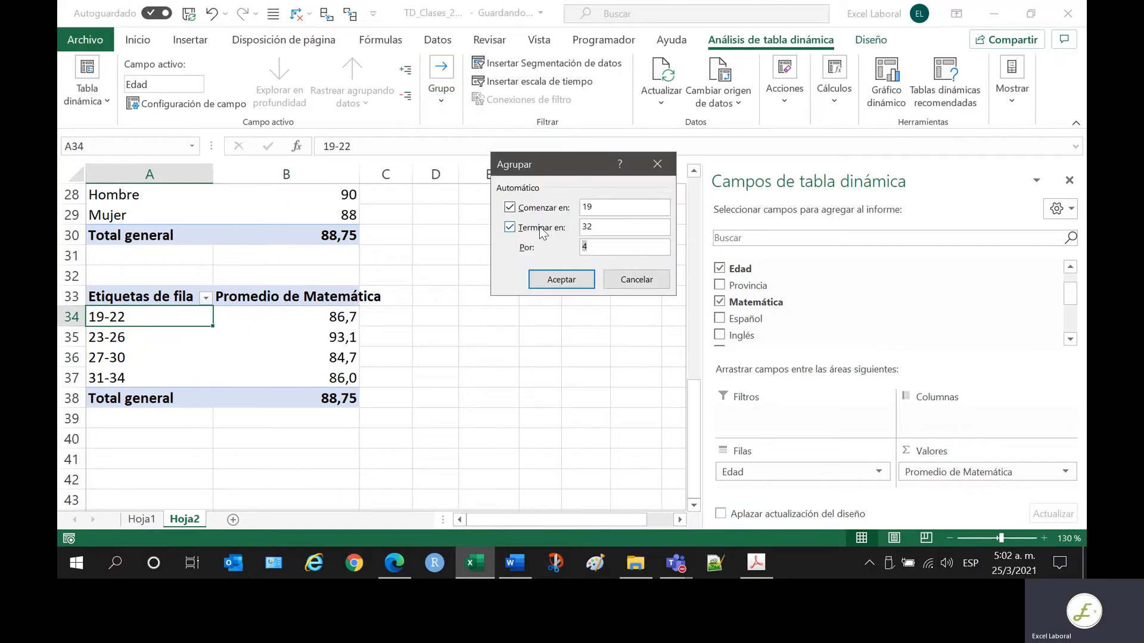
pyautogui.write('3')
pyautogui.click(561, 279)
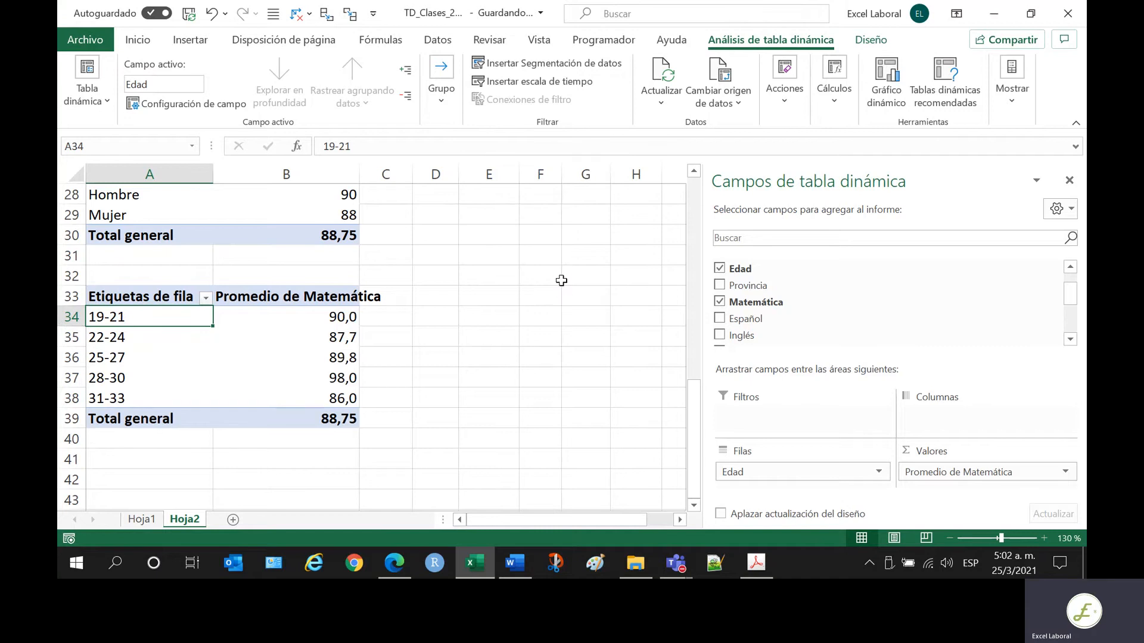
# - Set the age grouping interval back to 5 and select the last age range, 29-33, in A36
pyautogui.click(132, 396)
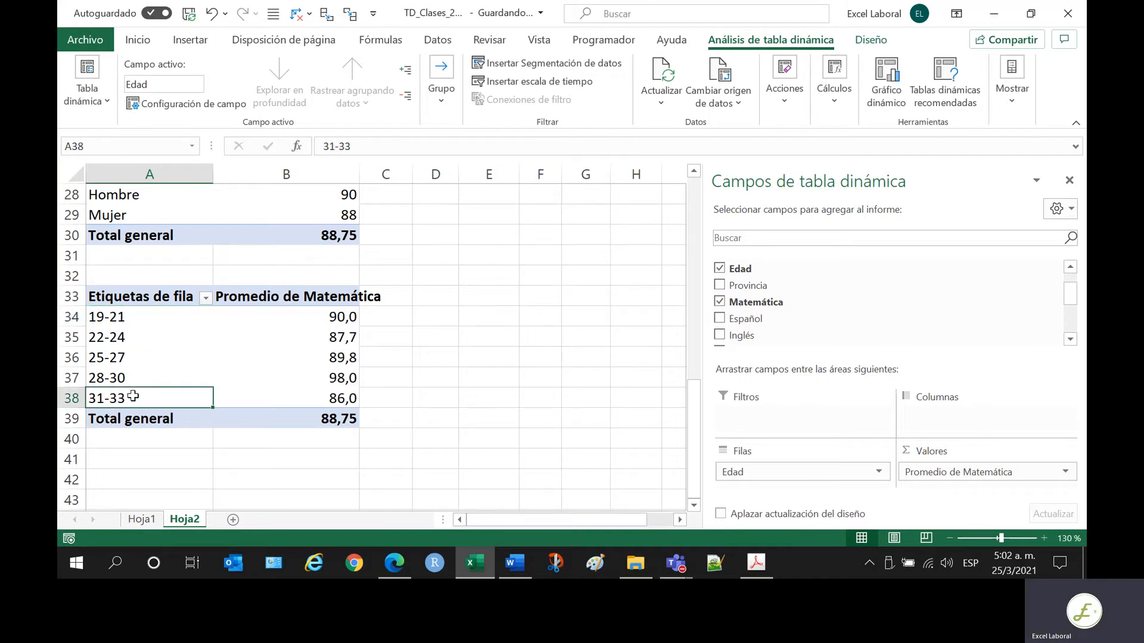
pyautogui.click(162, 318)
pyautogui.click(137, 393)
pyautogui.click(439, 101)
pyautogui.click(474, 139)
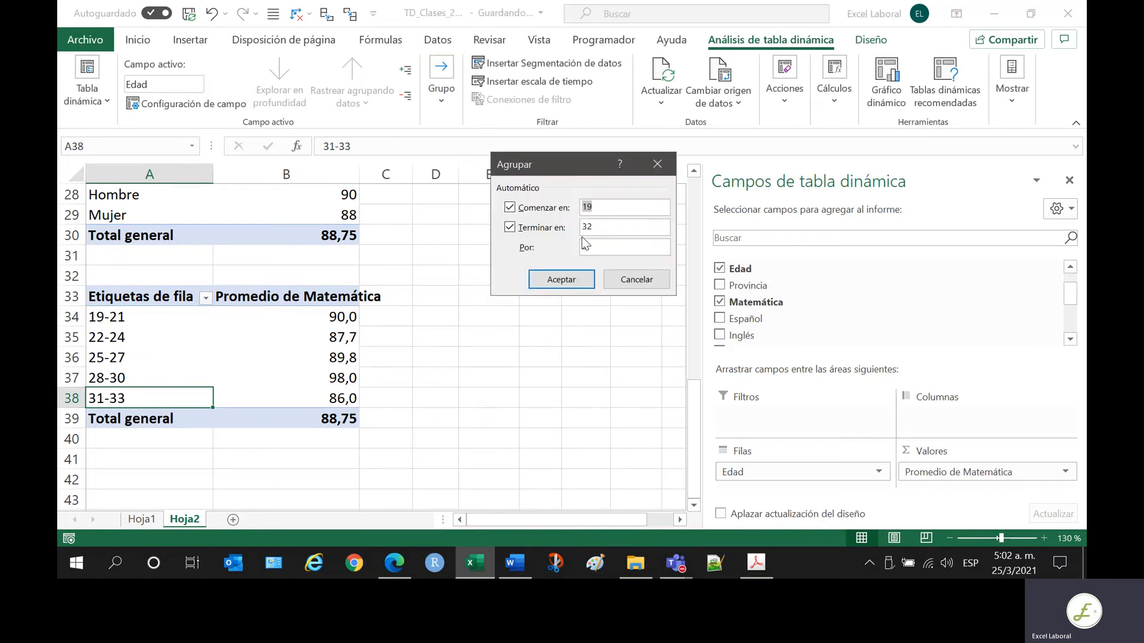
pyautogui.doubleClick(599, 246)
pyautogui.click(561, 280)
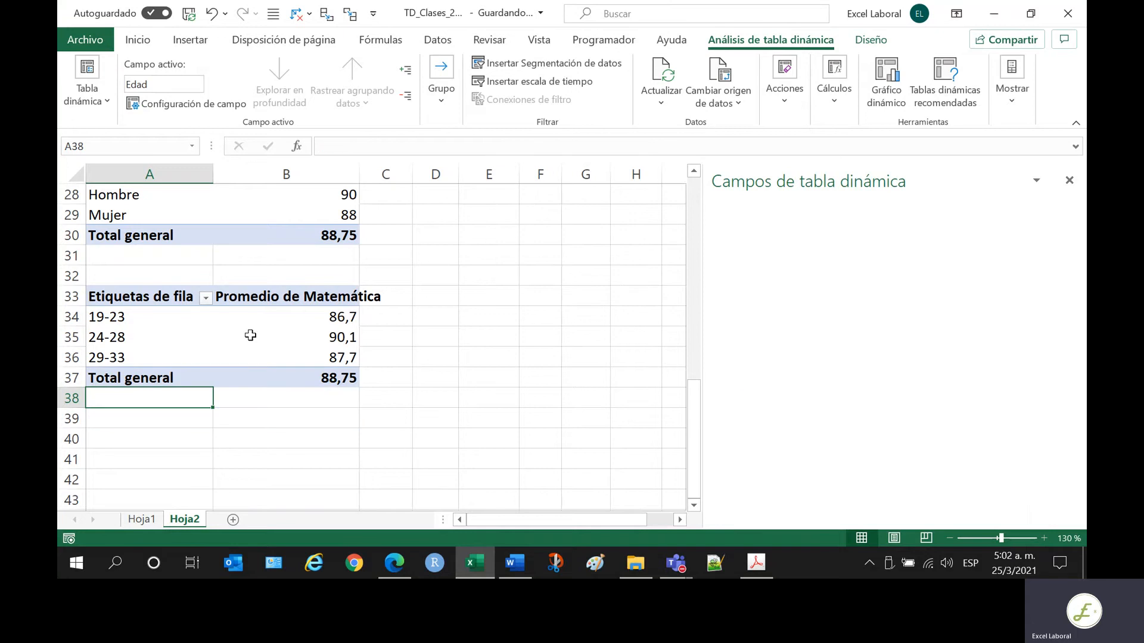
pyautogui.click(124, 360)
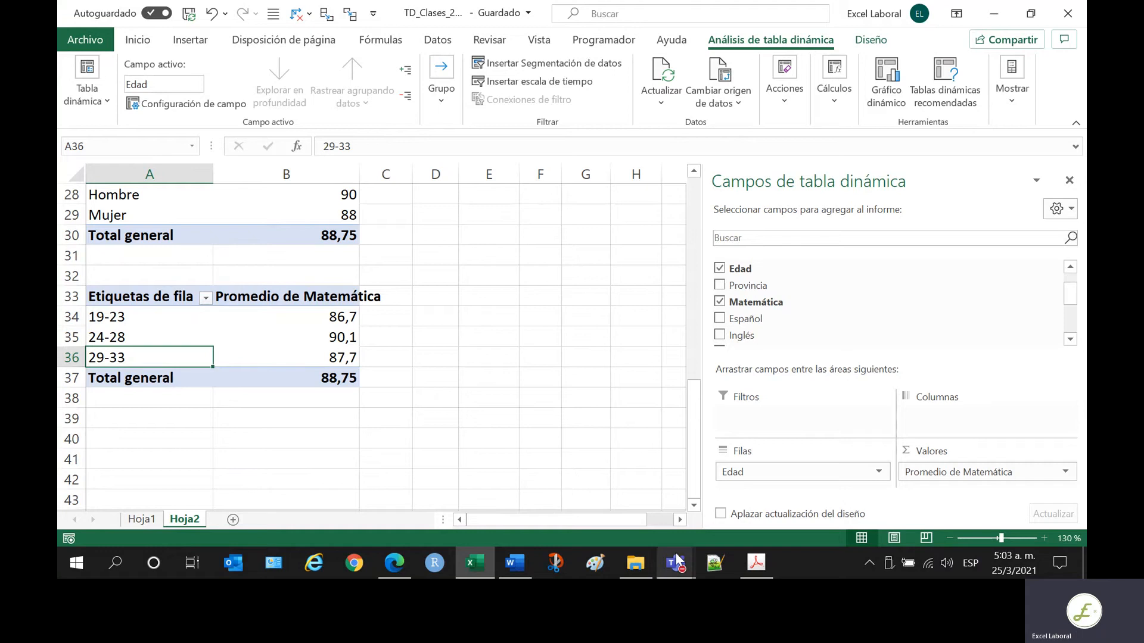
# - Switch to the PDF manual and look at the small pivot table examples on page 10
pyautogui.click(756, 563)
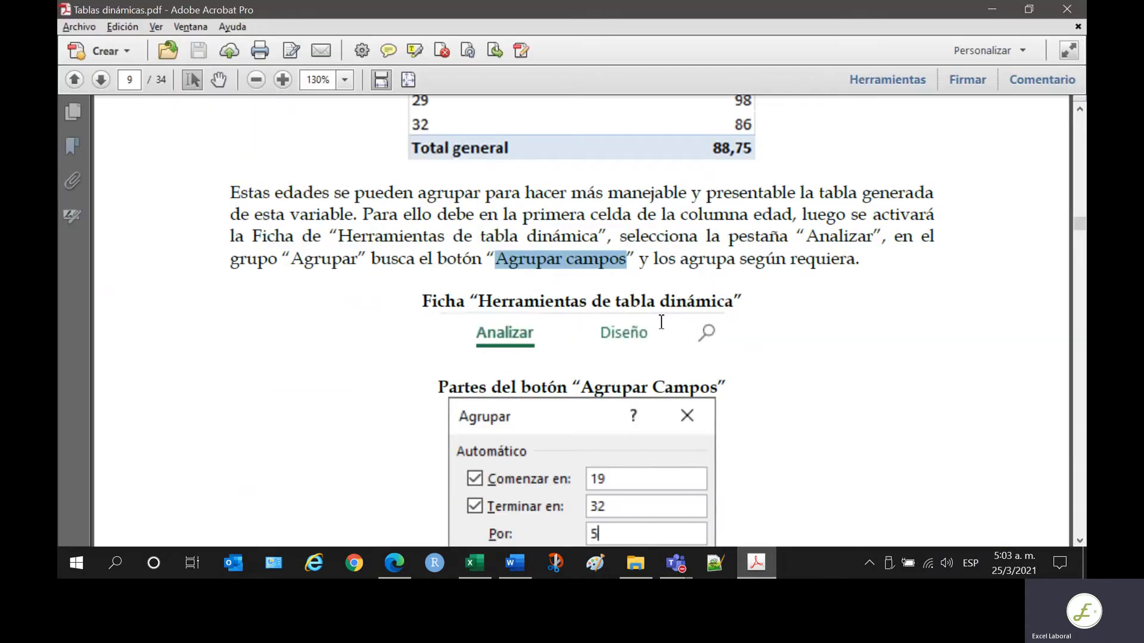
pyautogui.scroll(-1, 675, 348)
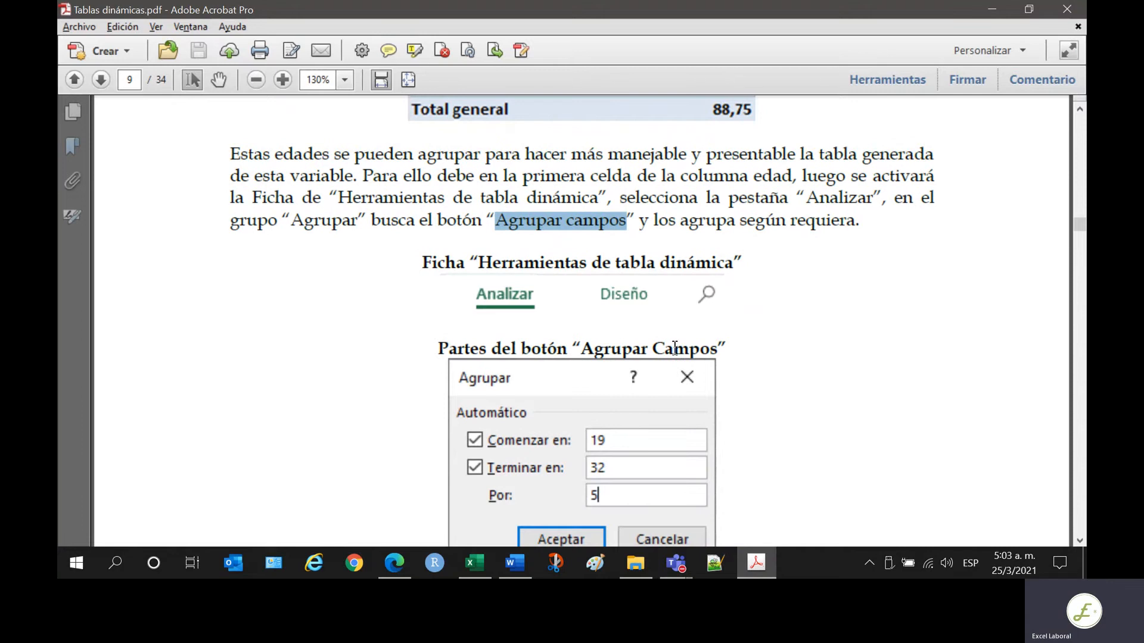
pyautogui.scroll(-6, 674, 347)
pyautogui.scroll(-1, 673, 352)
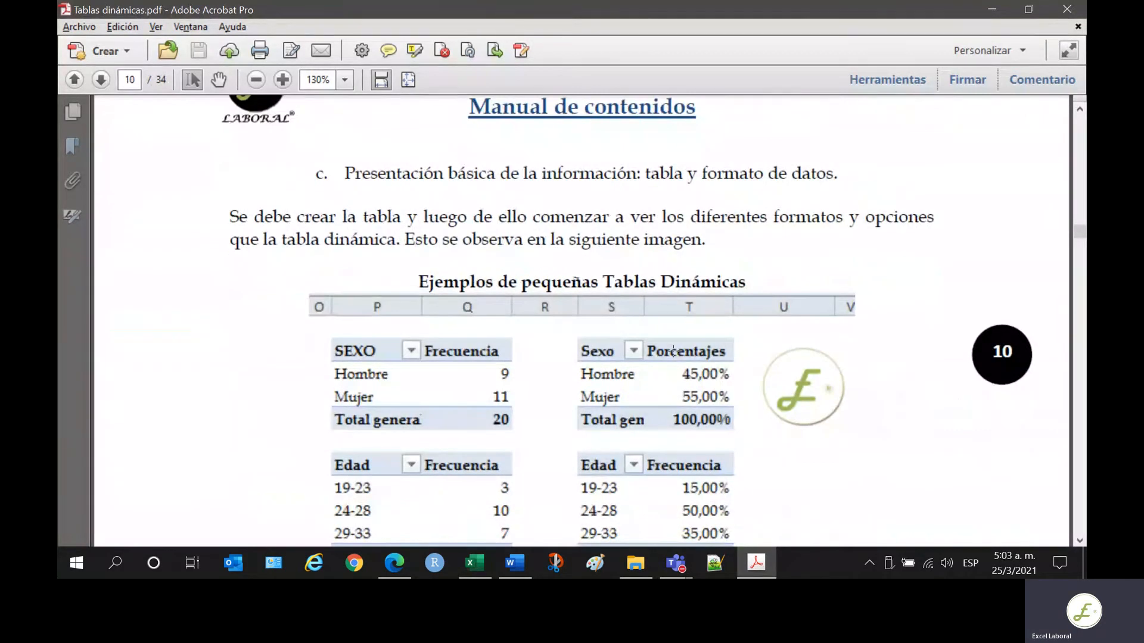
pyautogui.scroll(-2, 673, 351)
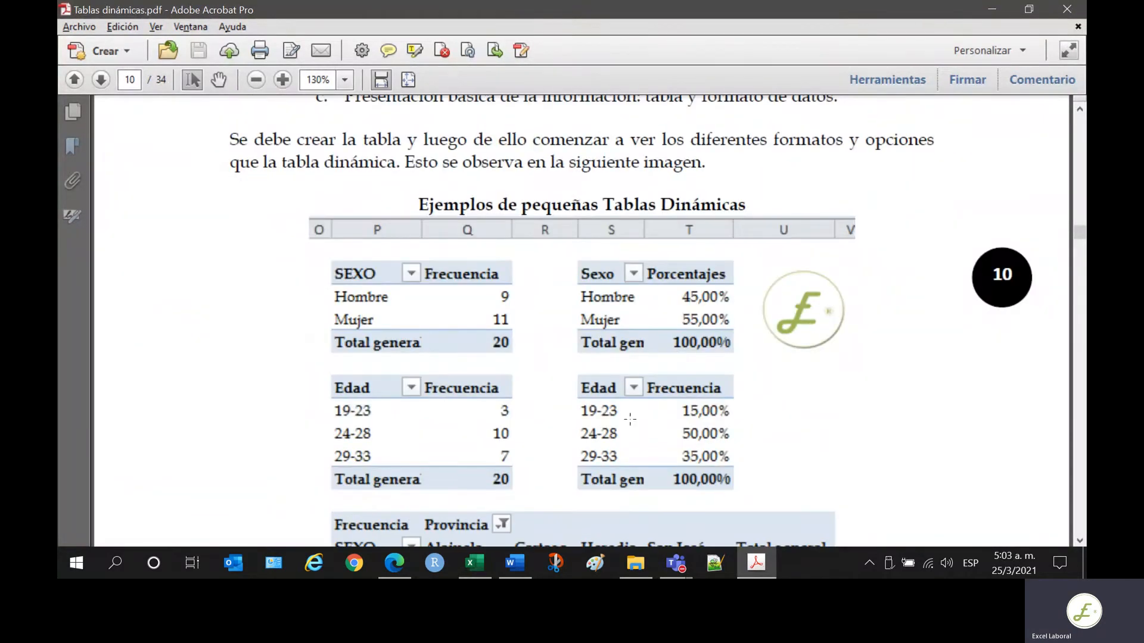
# - Back in Excel, copy the grouped Edad pivot table in A33:B37 and paste the copy at A40
pyautogui.click(471, 563)
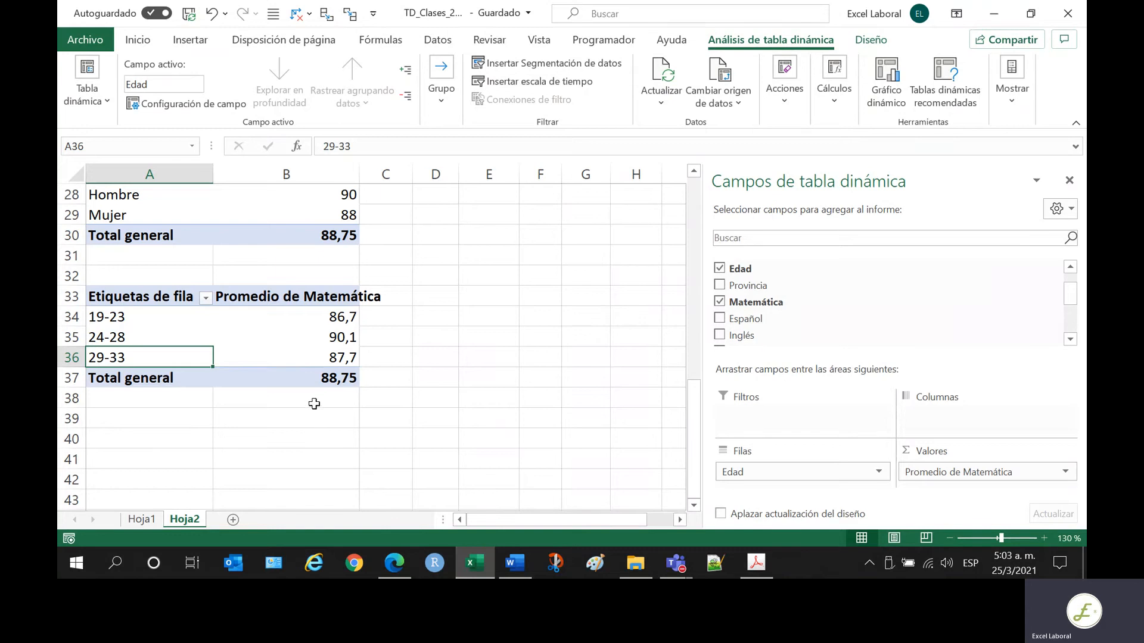
pyautogui.moveTo(171, 296); pyautogui.dragTo(306, 369)
pyautogui.hotkey('ctrl', 'c')
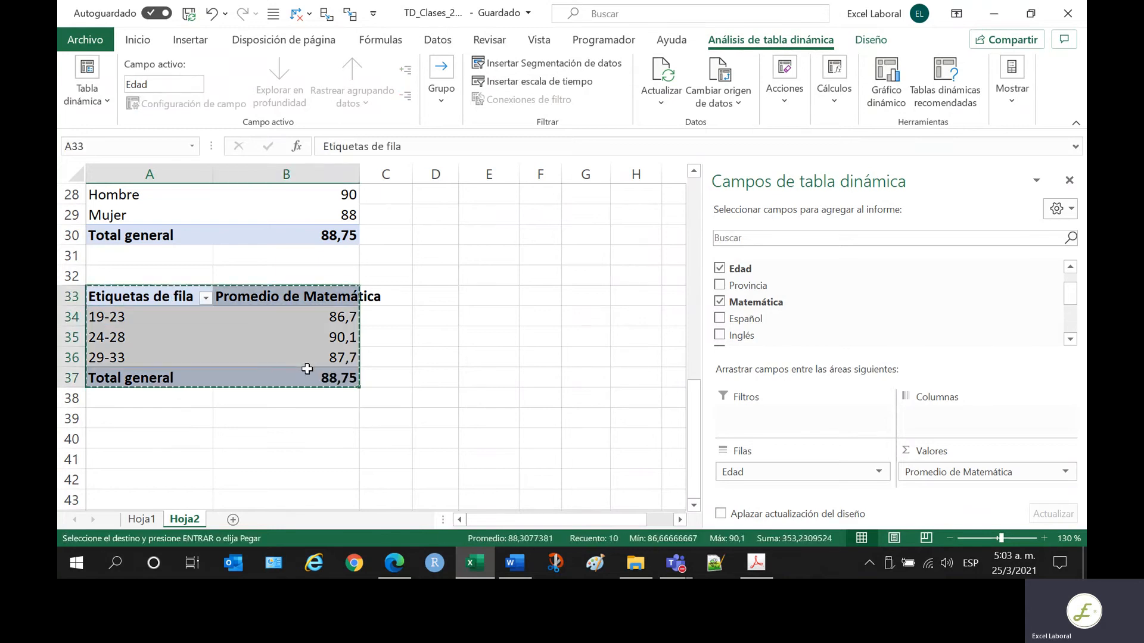
pyautogui.click(208, 439)
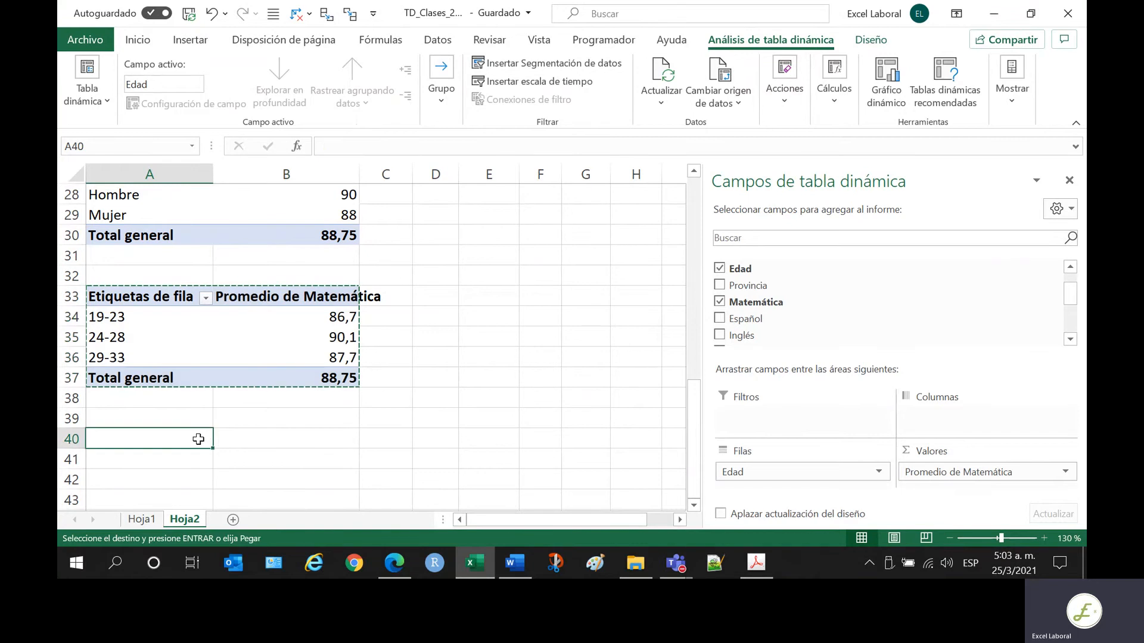
pyautogui.press('Return')
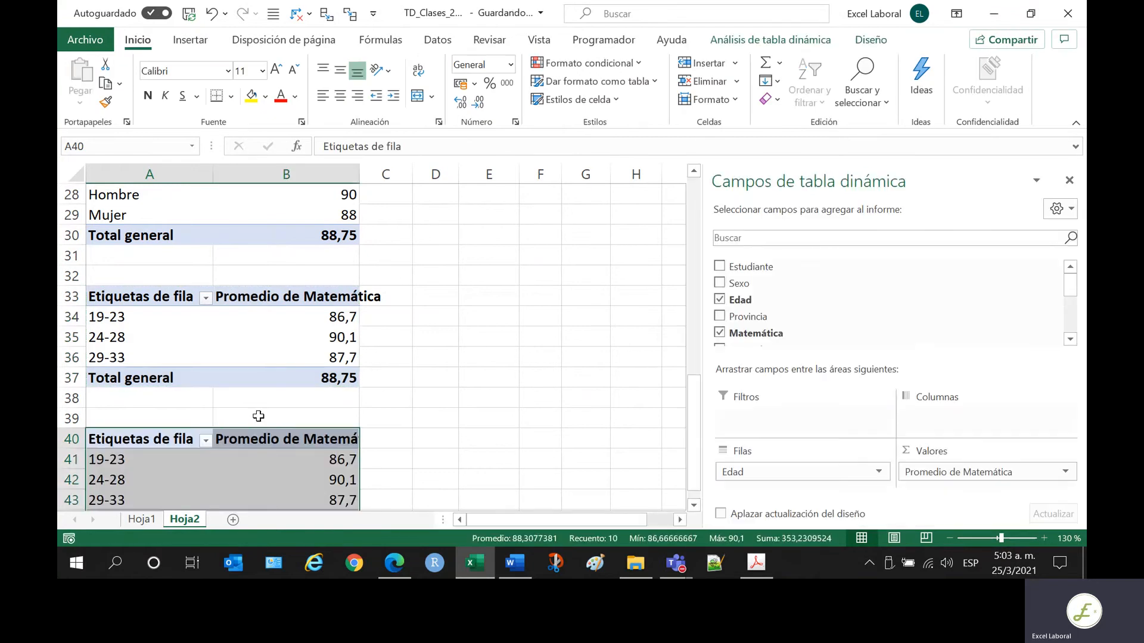
pyautogui.scroll(-2, 299, 403)
pyautogui.click(351, 343)
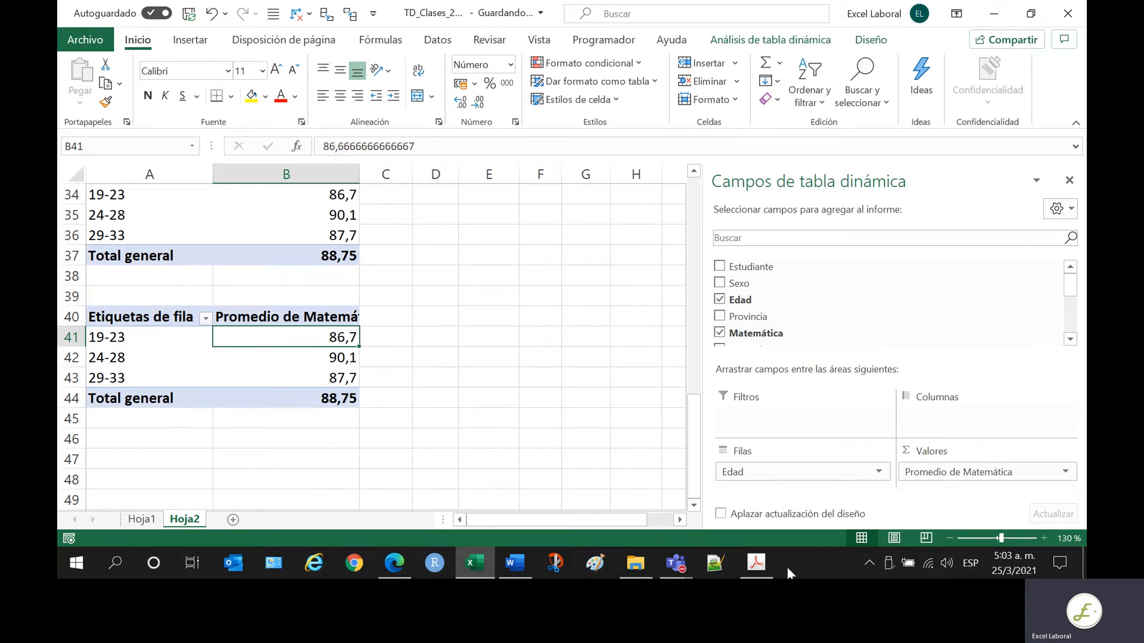
# - Try replacing Promedio de Matemática with a count of Edad in the A33 pivot table's values, and undo the change
pyautogui.click(756, 563)
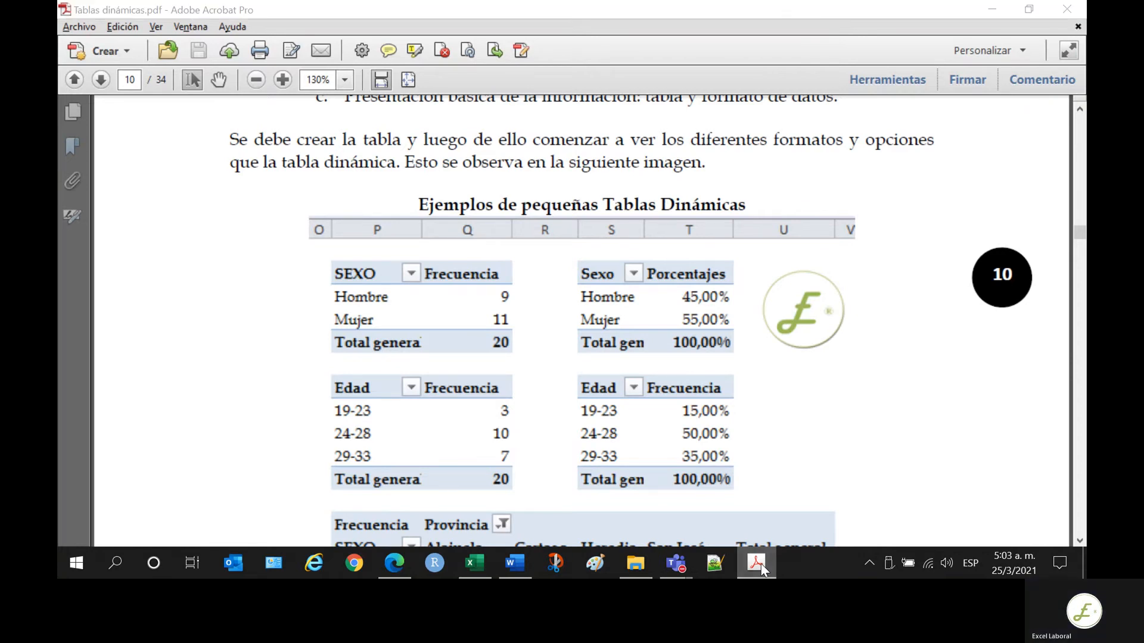
pyautogui.click(761, 567)
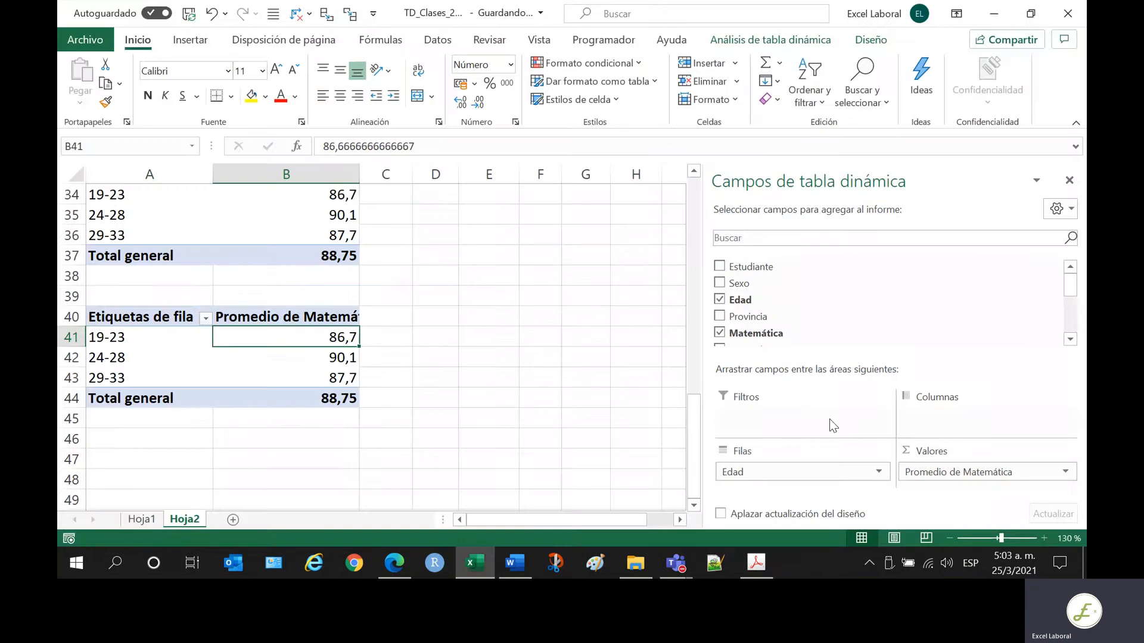
pyautogui.scroll(3, 408, 352)
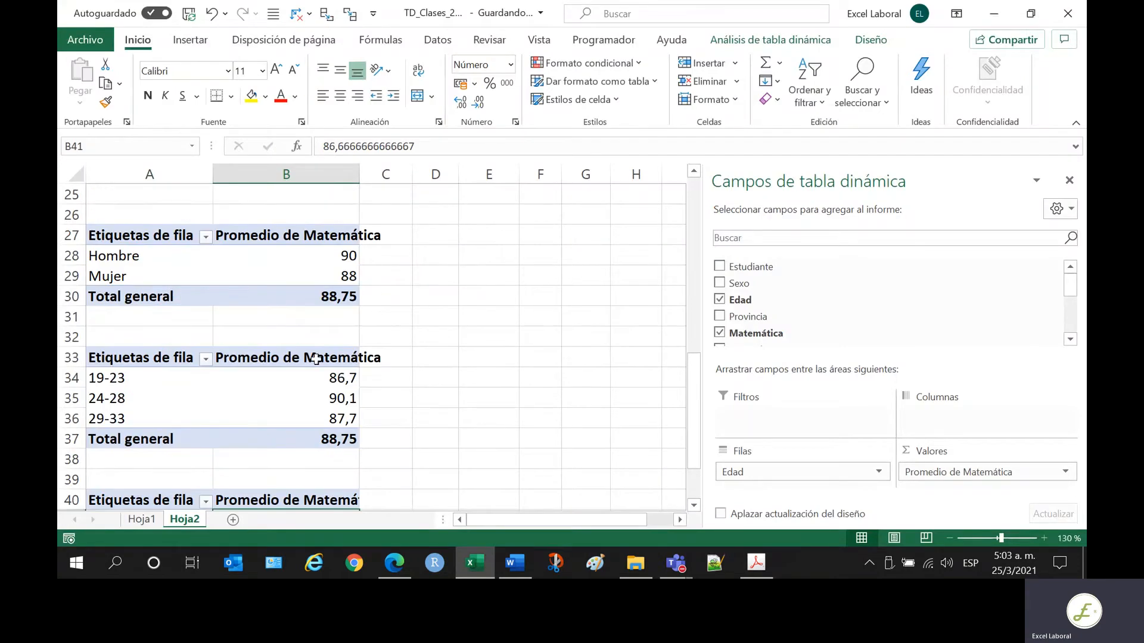
pyautogui.click(261, 375)
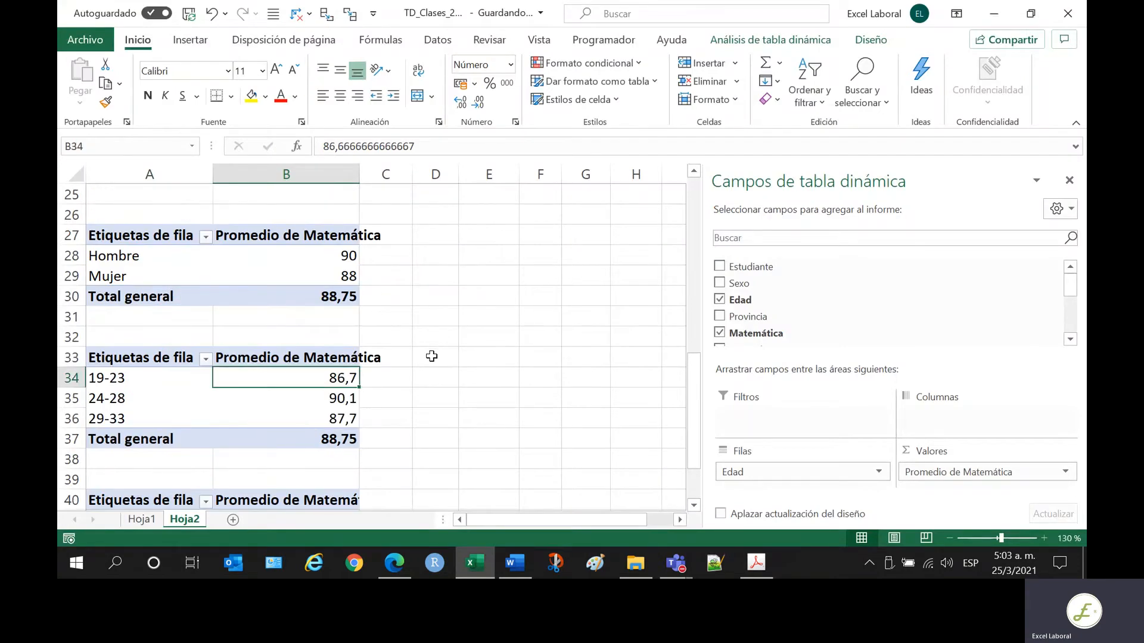
pyautogui.scroll(-4, 431, 355)
pyautogui.moveTo(935, 482); pyautogui.dragTo(860, 319)
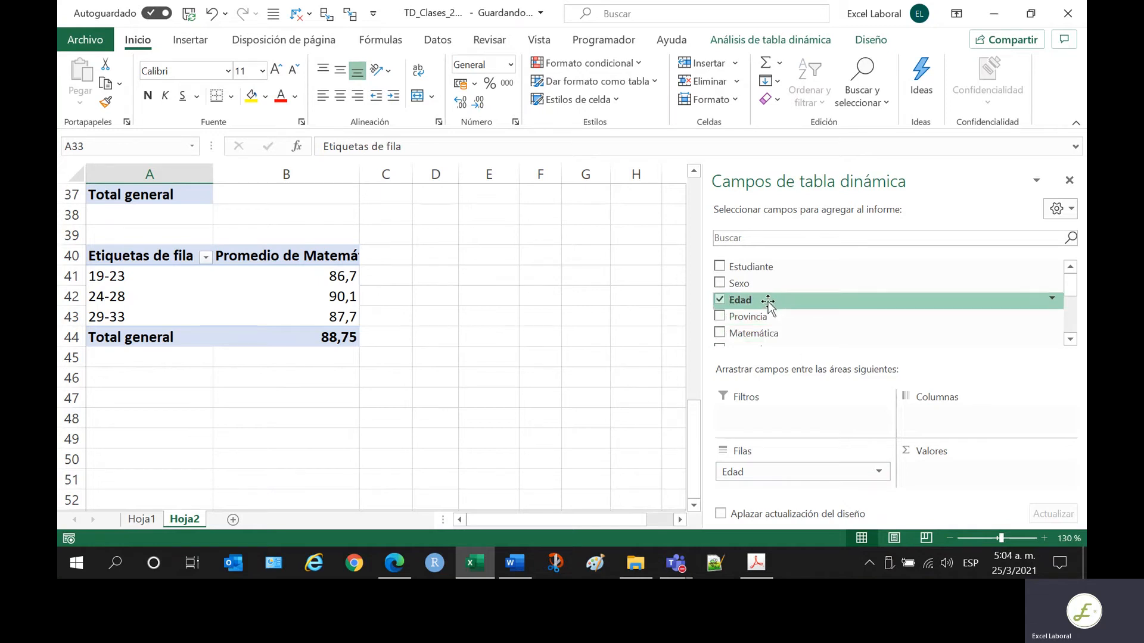
pyautogui.moveTo(766, 300); pyautogui.dragTo(971, 490)
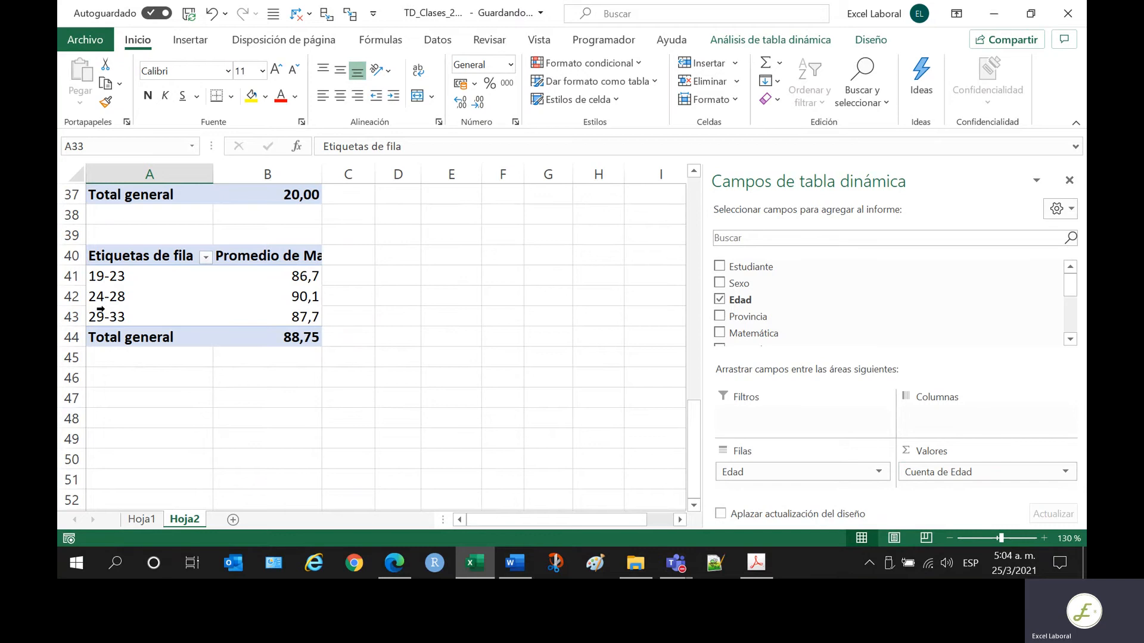
pyautogui.scroll(3, 101, 310)
pyautogui.scroll(-1, 109, 318)
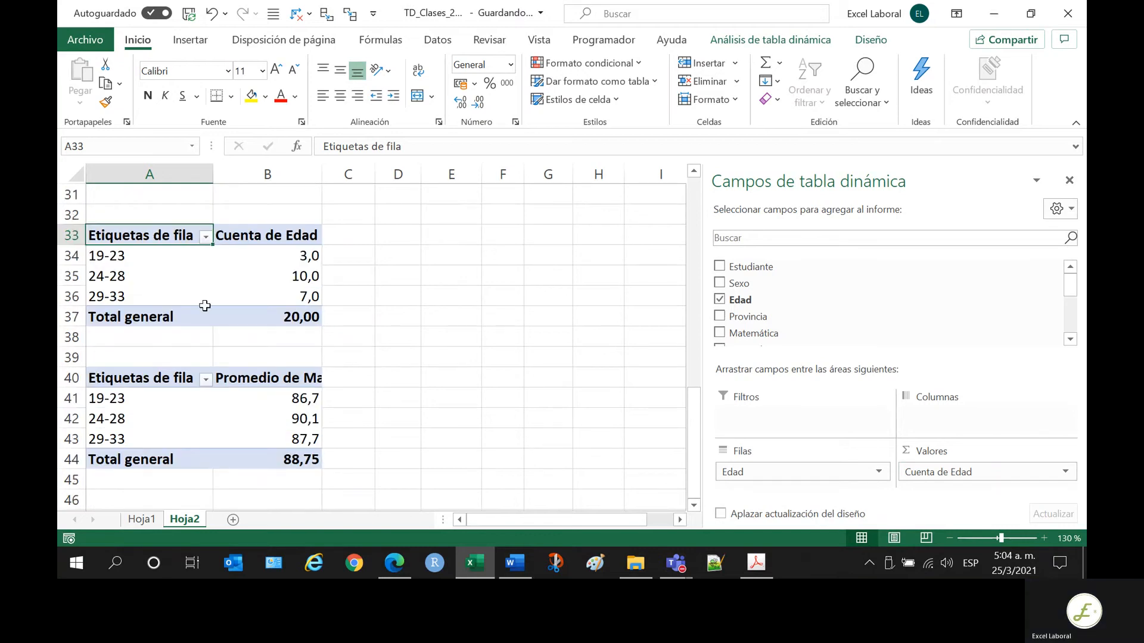
pyautogui.moveTo(287, 310)
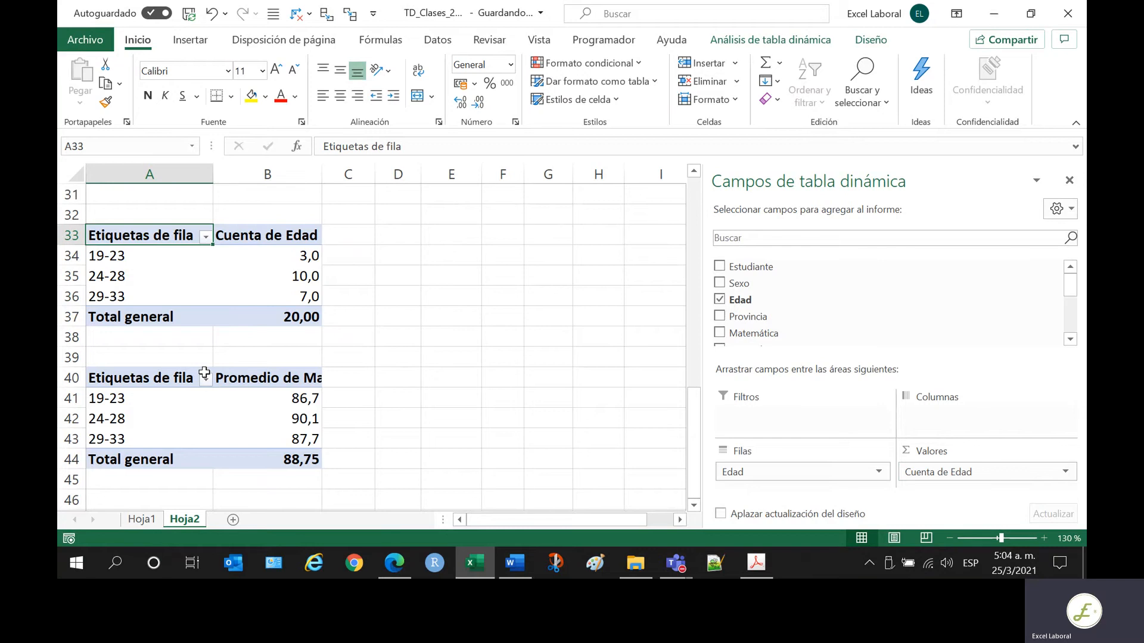
pyautogui.hotkey('ctrl', 'z')
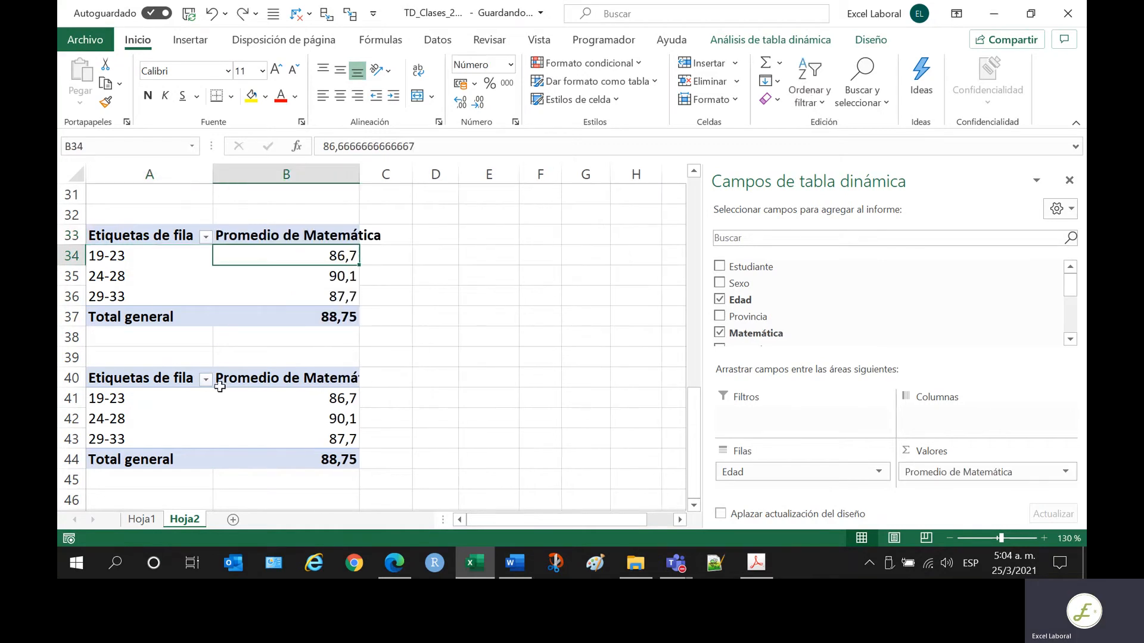
# - Replace Promedio de Matemática with a count of Edad in the A40 pivot table and format B41:B44 without decimals
pyautogui.click(260, 400)
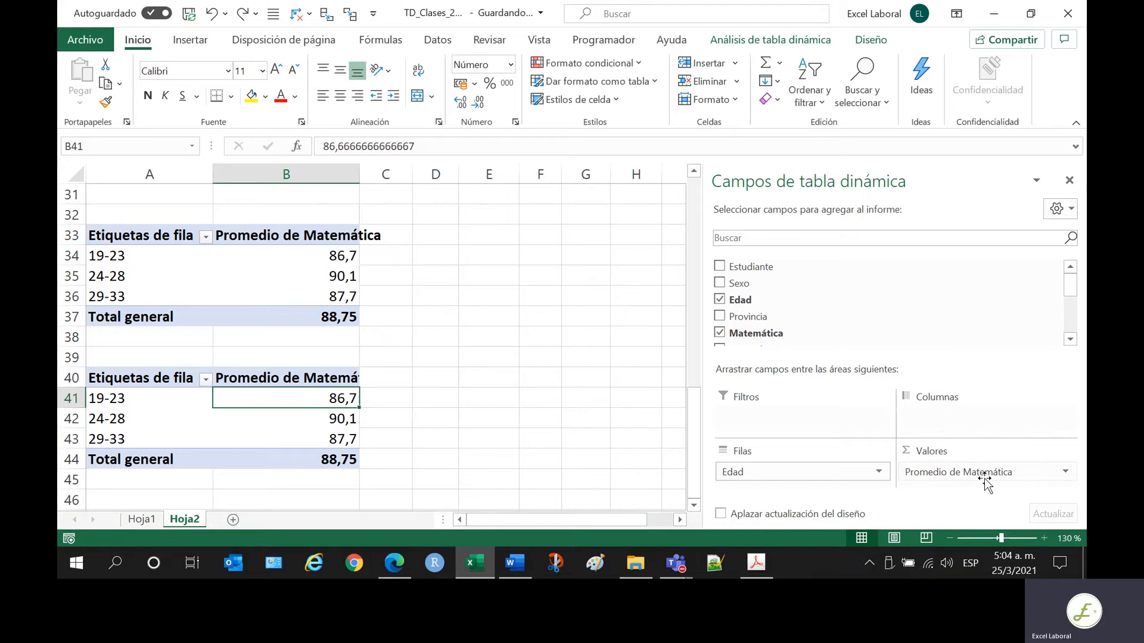
pyautogui.moveTo(983, 474)
pyautogui.mouseDown()
pyautogui.moveTo(873, 334)
pyautogui.moveTo(765, 275)
pyautogui.moveTo(977, 476)
pyautogui.mouseUp()
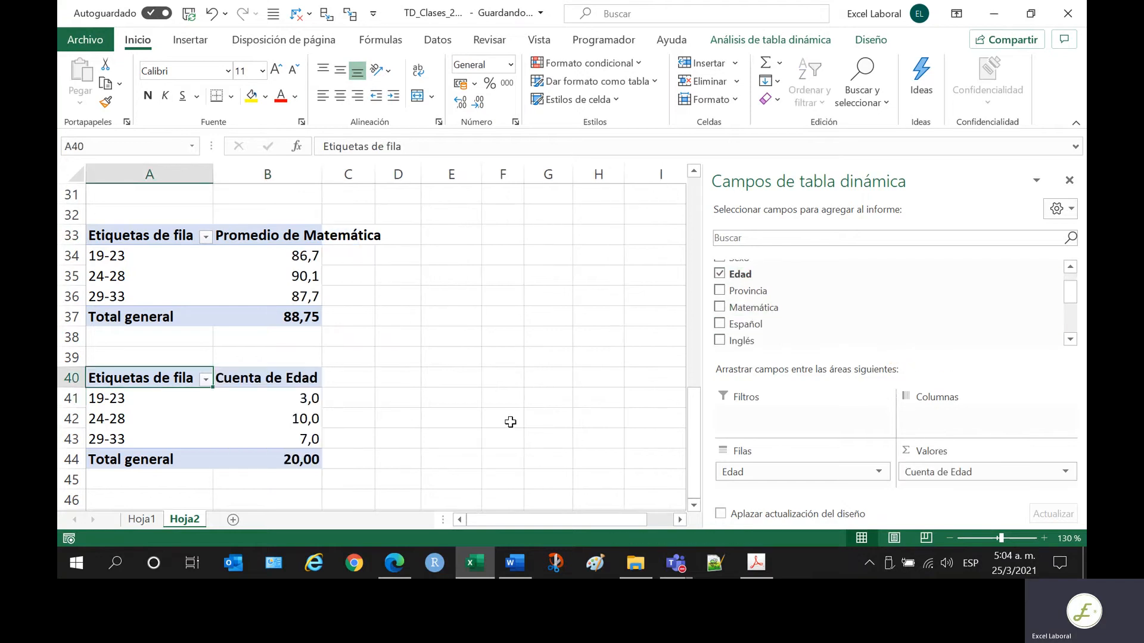
pyautogui.click(283, 407)
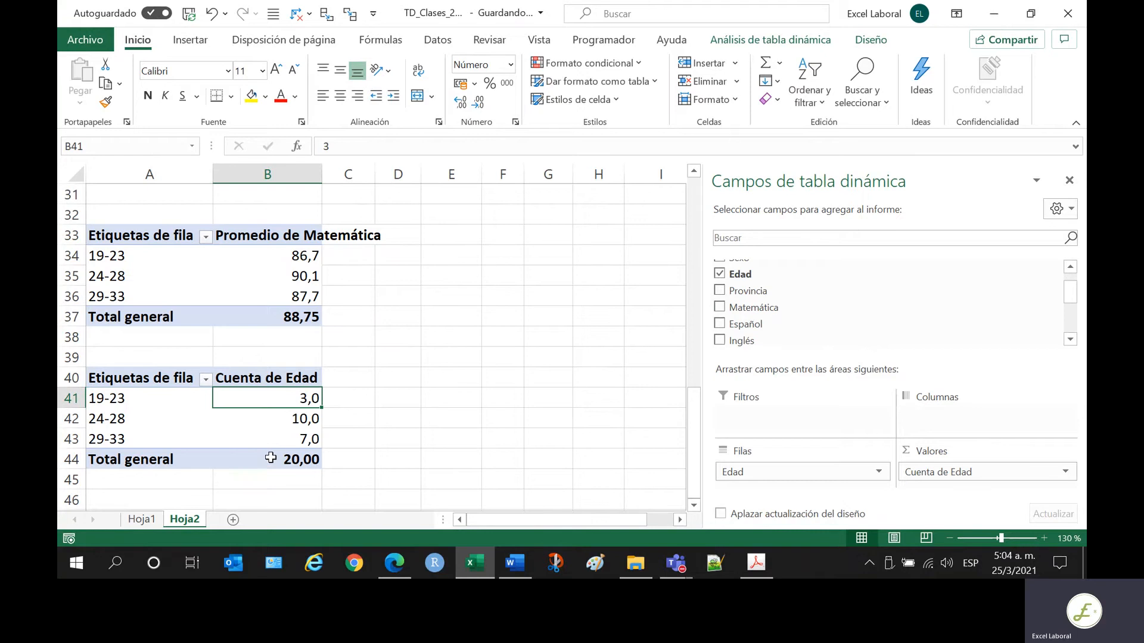
pyautogui.moveTo(274, 459); pyautogui.dragTo(279, 396)
pyautogui.rightClick(262, 408)
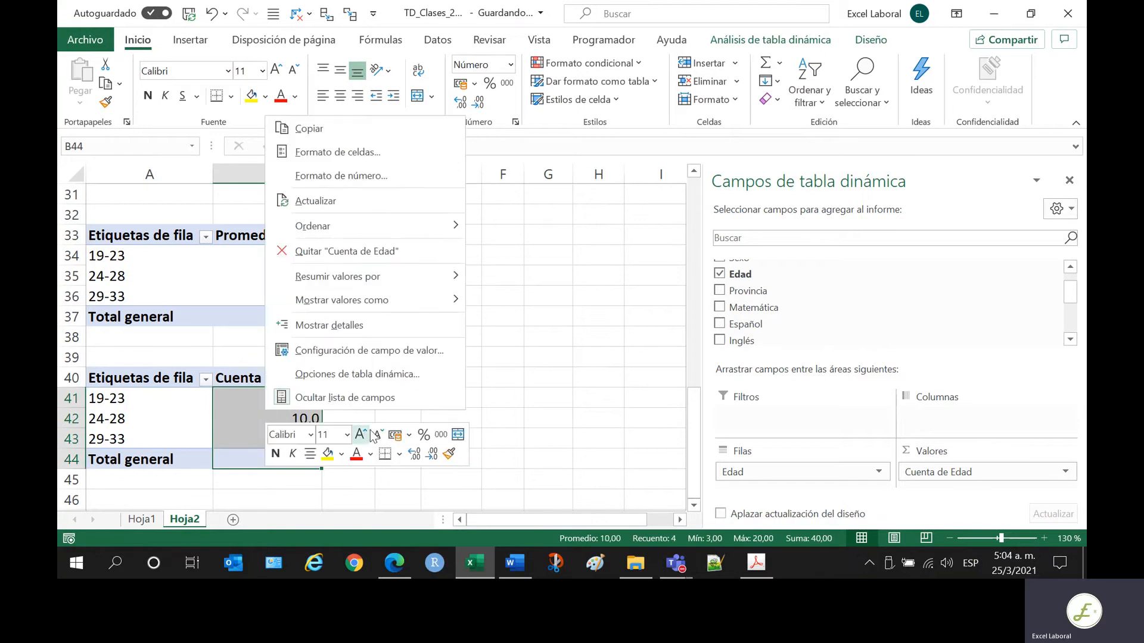
pyautogui.click(431, 453)
pyautogui.click(431, 454)
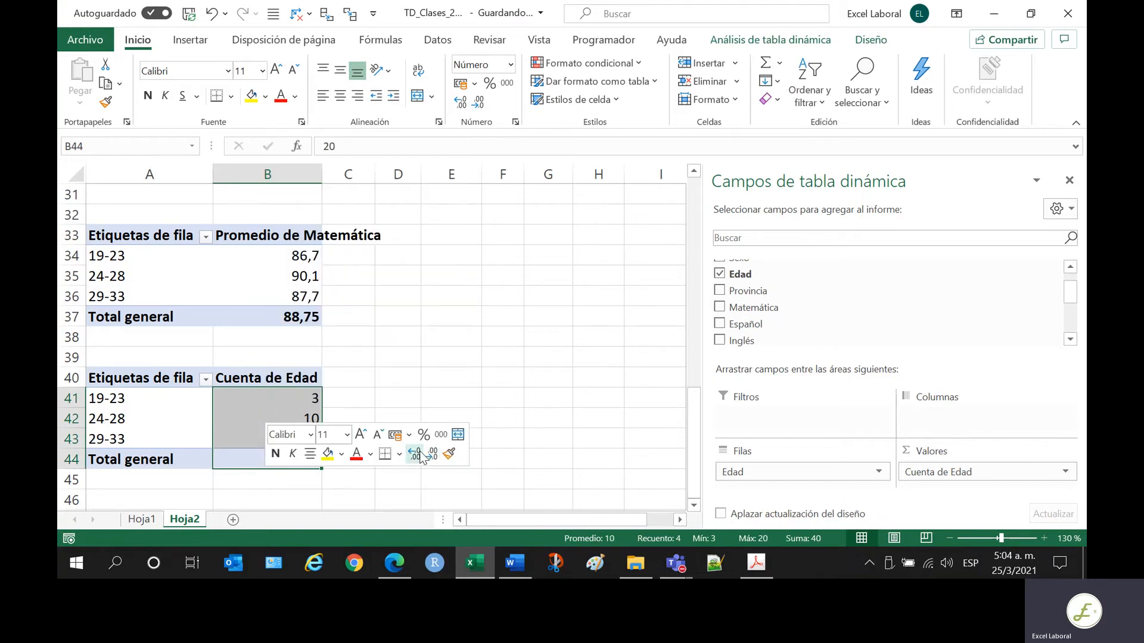
pyautogui.click(416, 378)
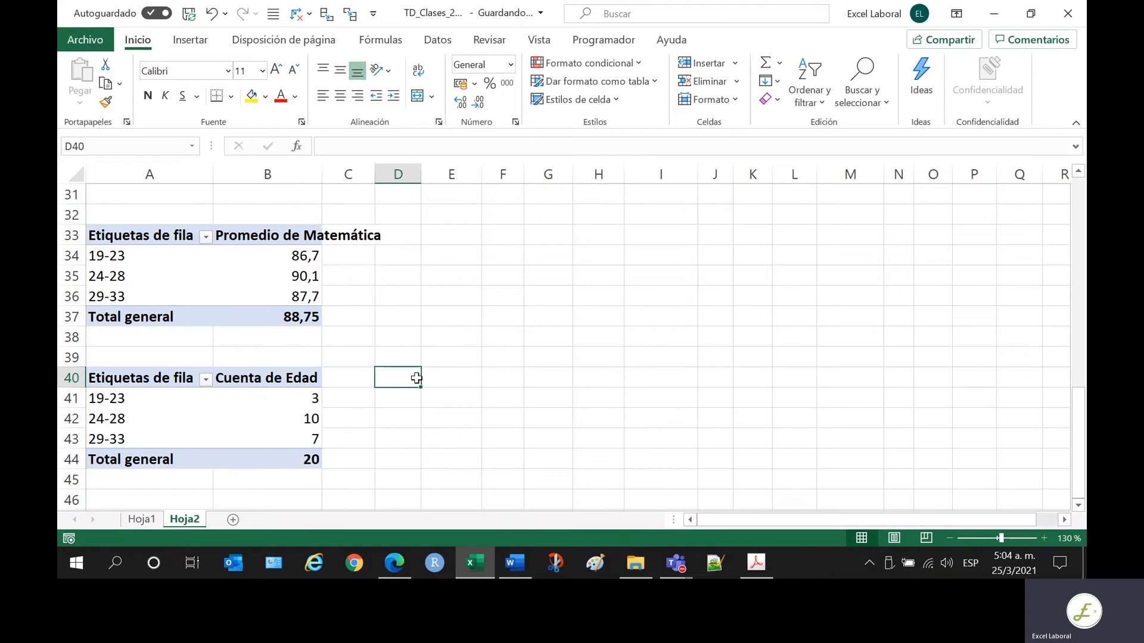
# - Show the Cuenta de Edad values of the A40 pivot table as % del total de columnas
pyautogui.scroll(-2, 329, 430)
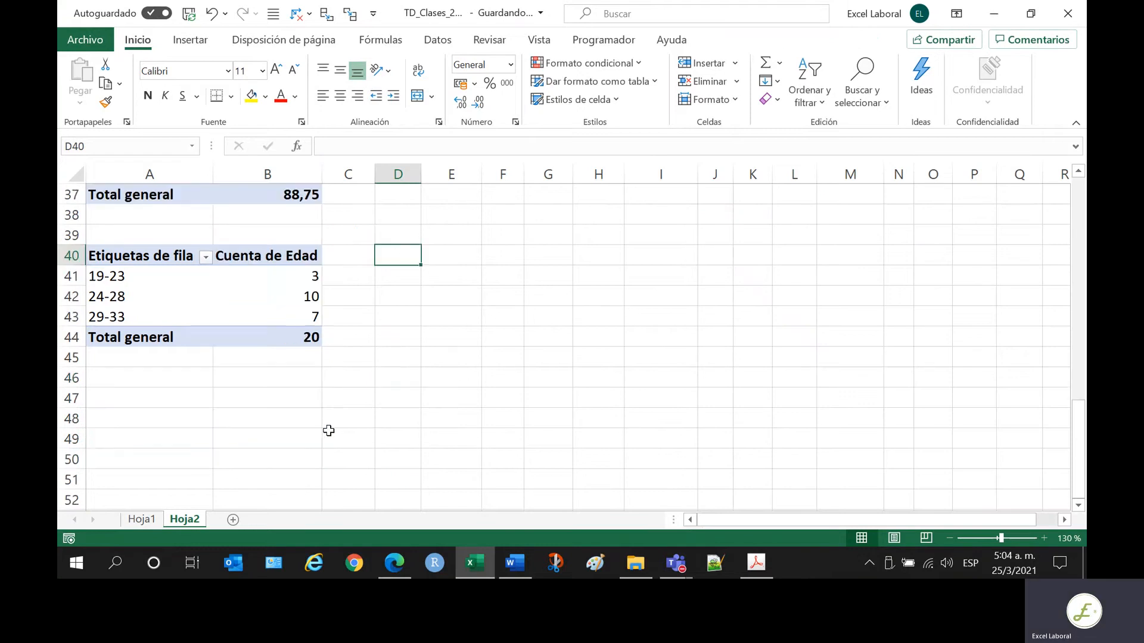
pyautogui.click(277, 279)
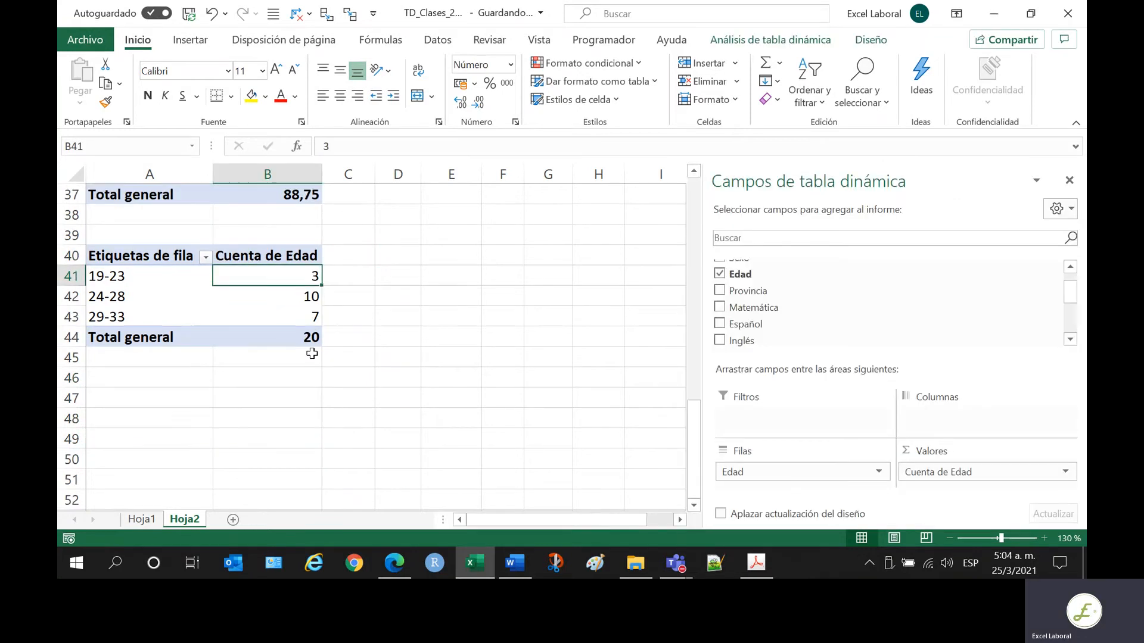
pyautogui.click(1065, 472)
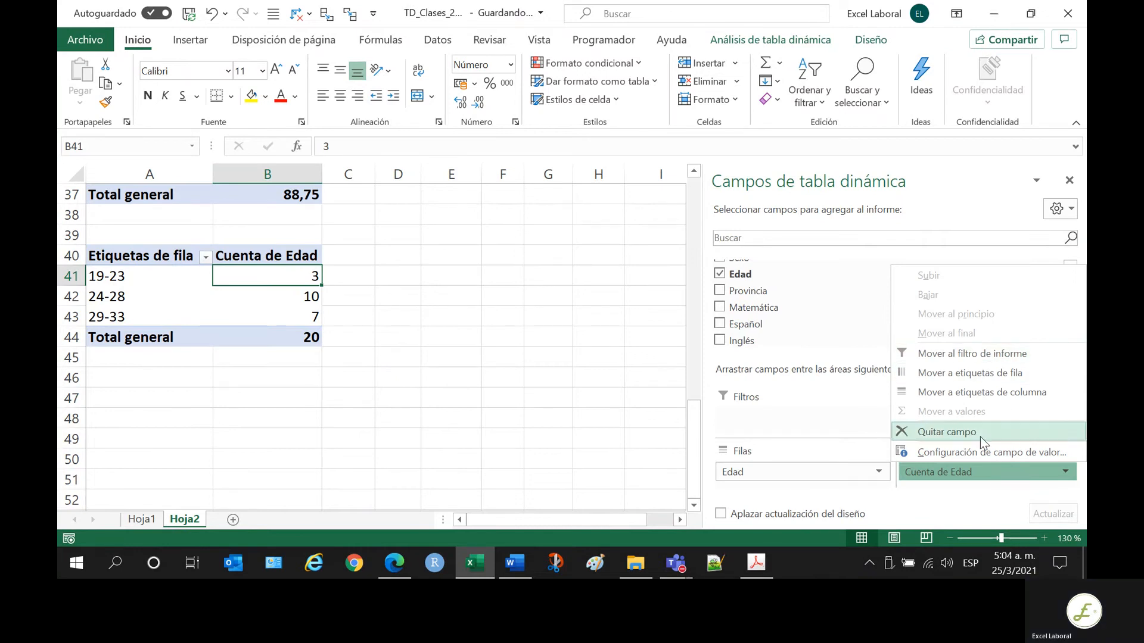
pyautogui.click(962, 453)
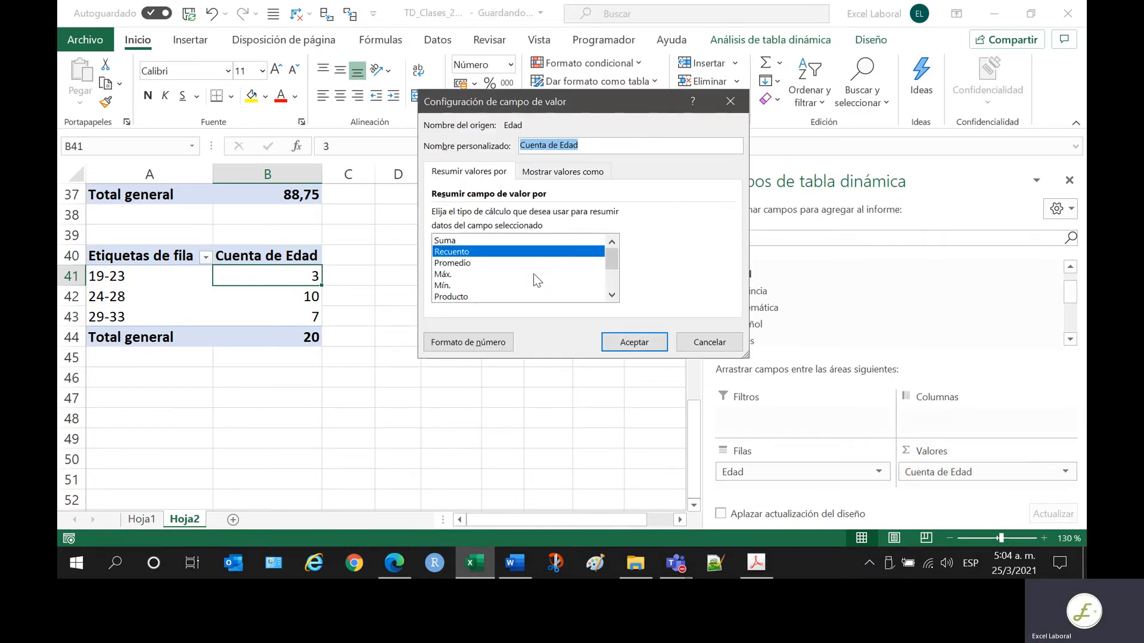
pyautogui.click(543, 178)
pyautogui.click(471, 218)
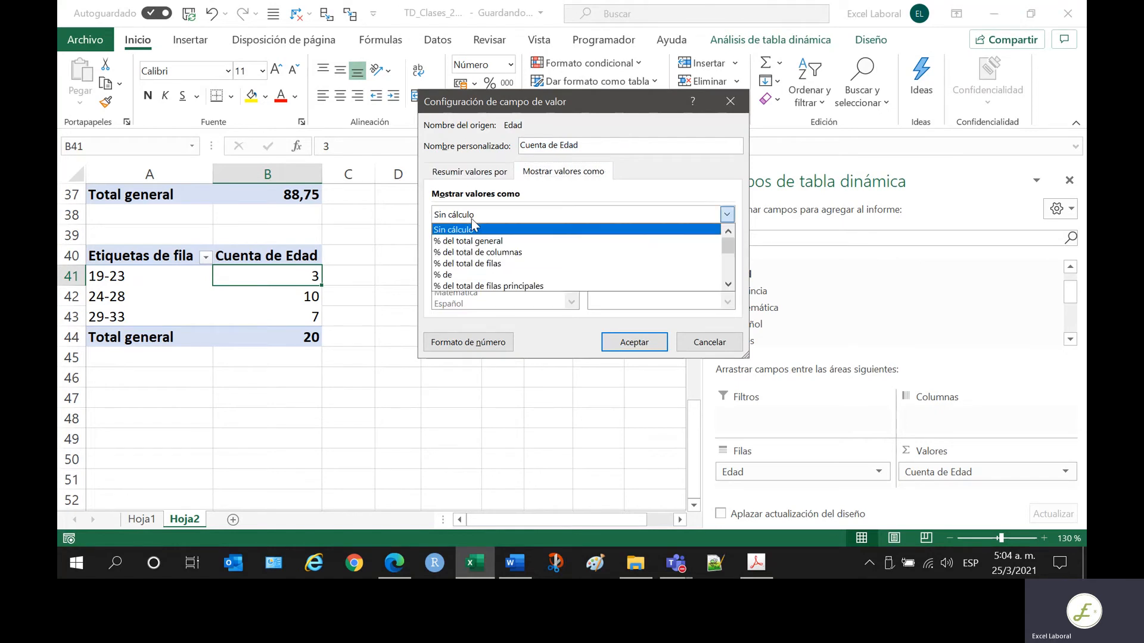
pyautogui.click(471, 252)
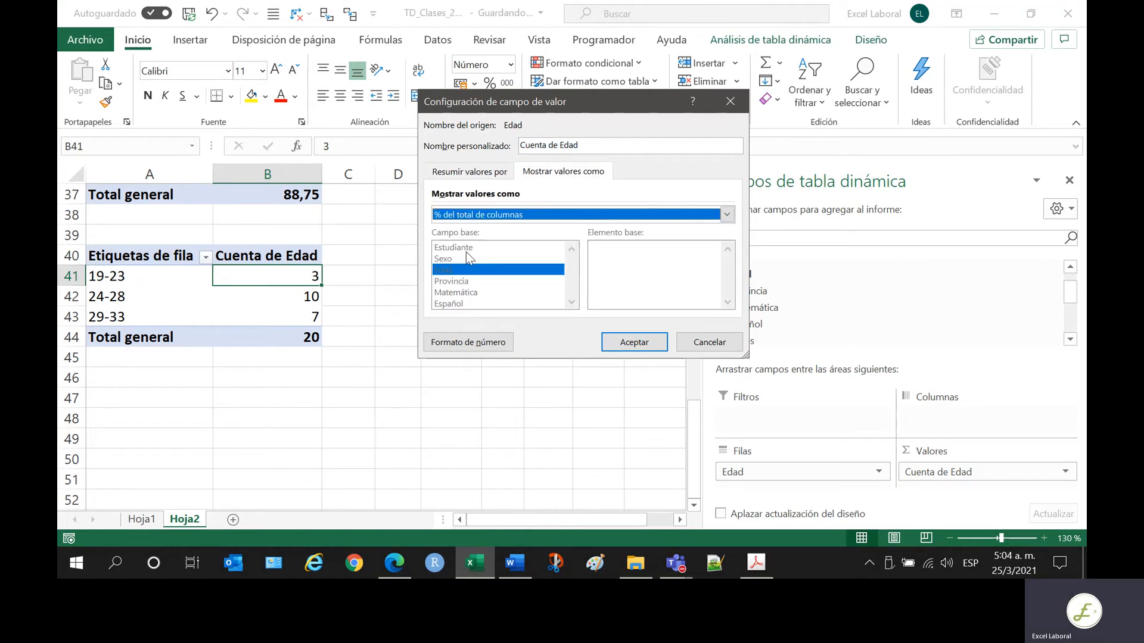
pyautogui.click(636, 350)
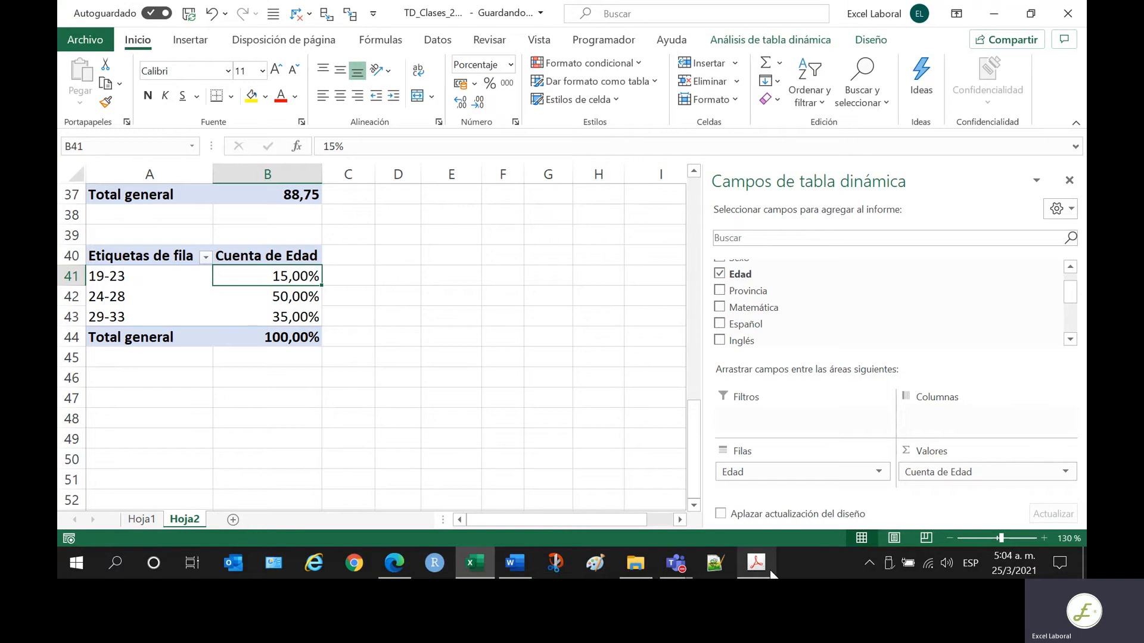
# - Compare with the Edad percentage and frequency tables on page 10 of the PDF manual, and return to Excel
pyautogui.click(758, 563)
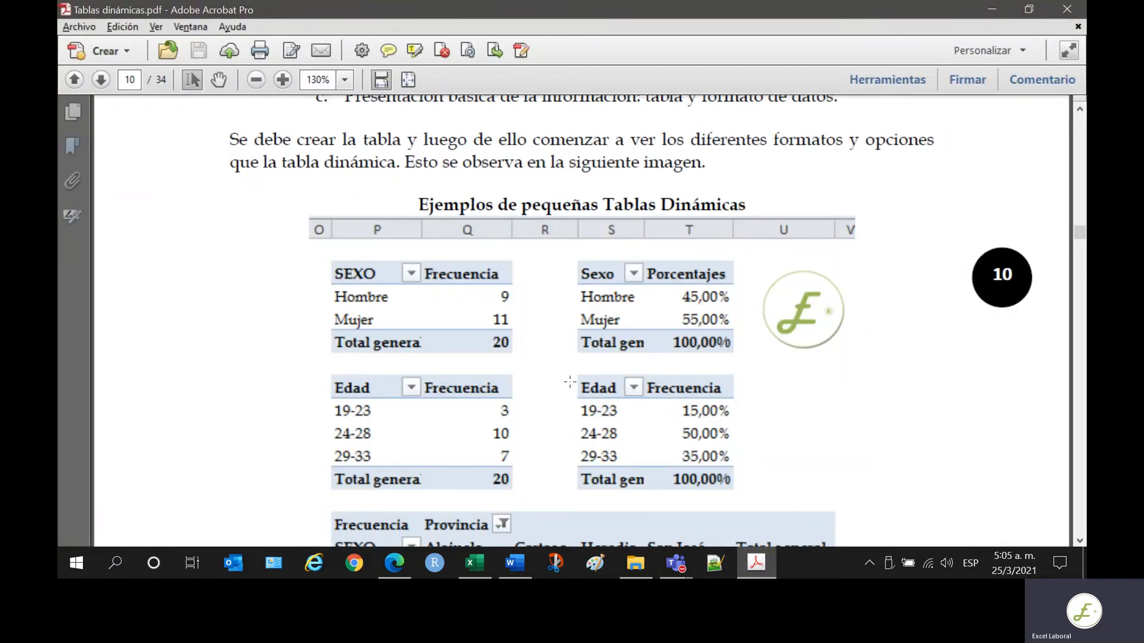
pyautogui.click(569, 382)
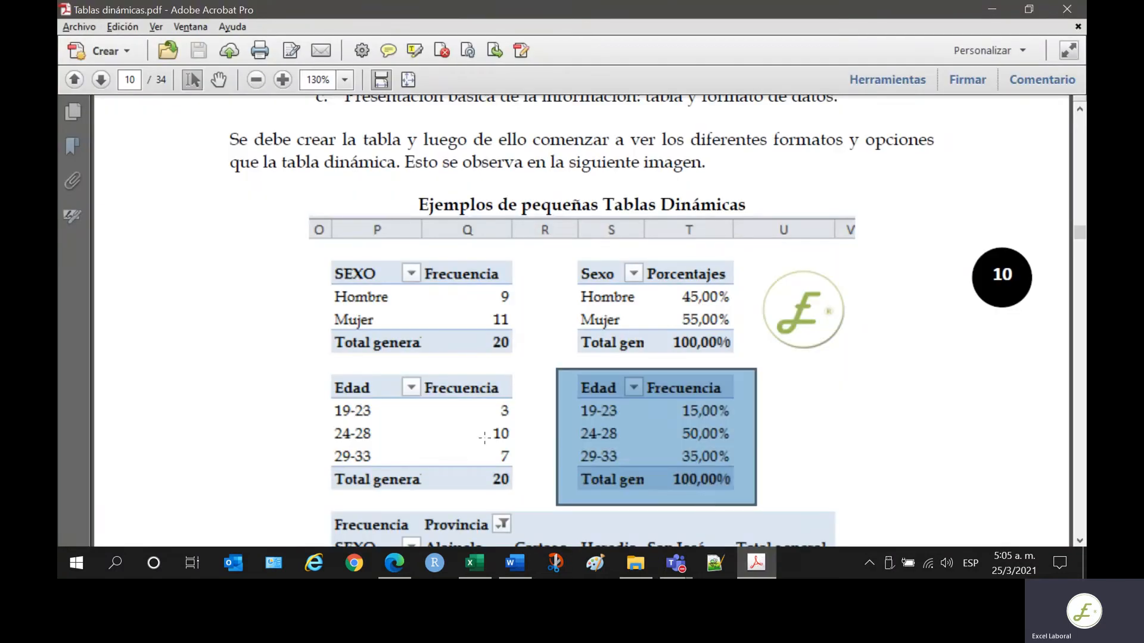
pyautogui.moveTo(309, 365); pyautogui.dragTo(549, 503)
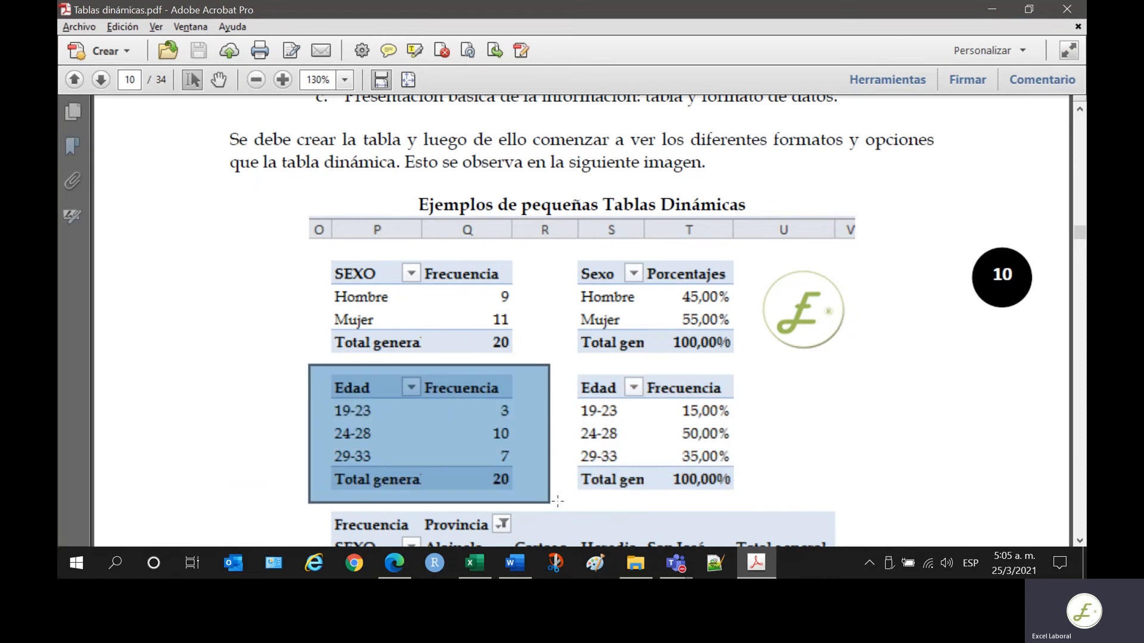
pyautogui.click(474, 563)
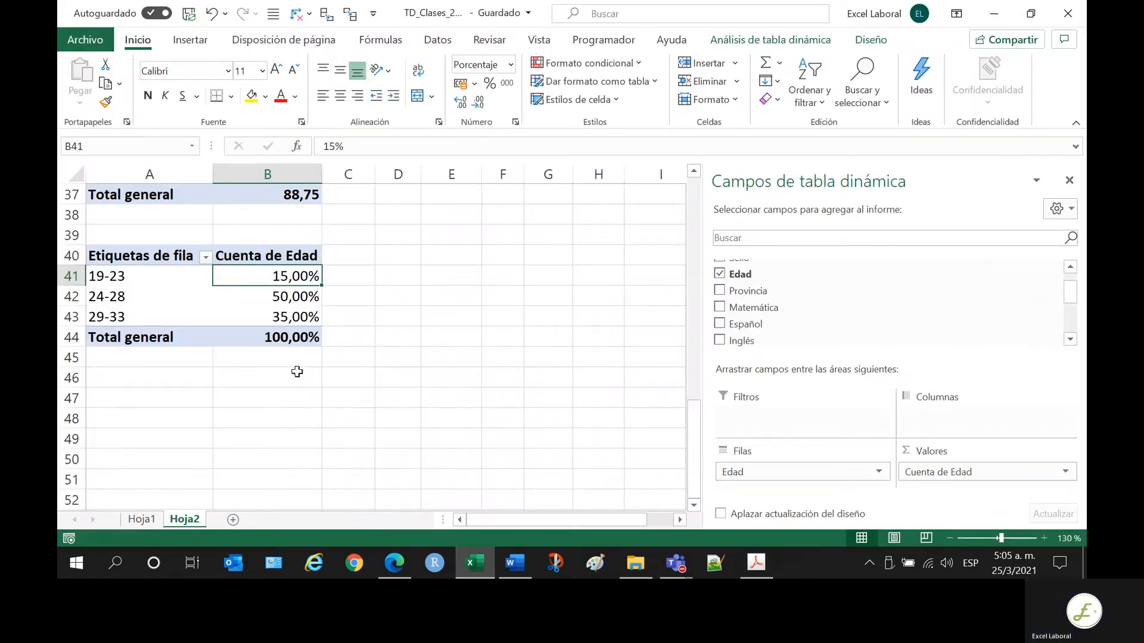
# - Copy the A40:B44 Edad percentage pivot table and paste the copy at A47
pyautogui.moveTo(174, 260); pyautogui.dragTo(256, 336)
pyautogui.hotkey('ctrl', 'c')
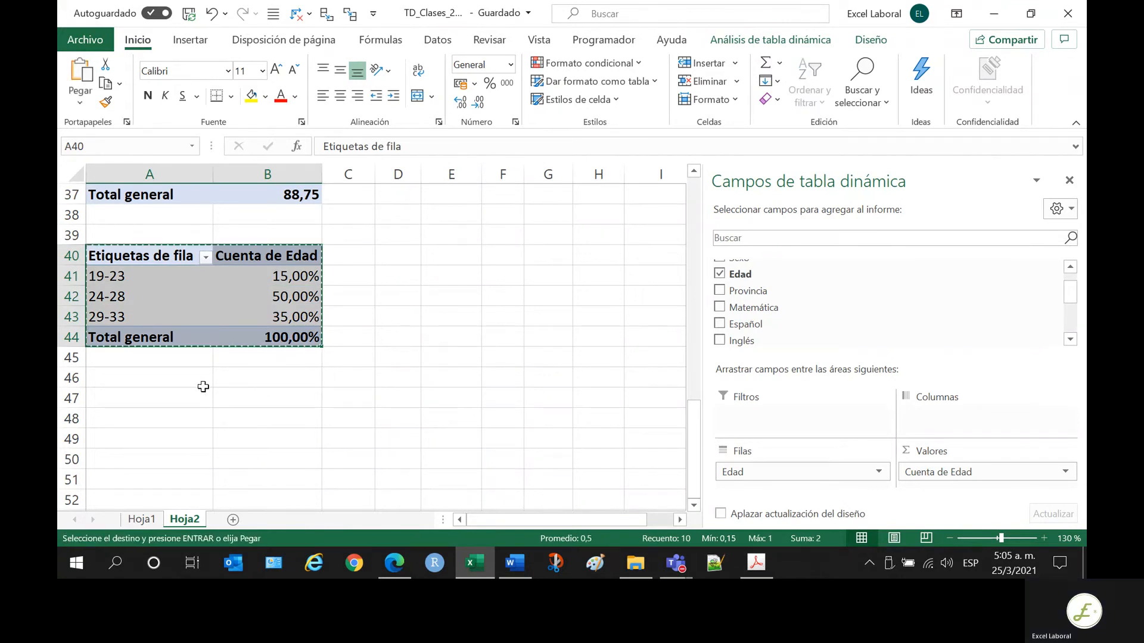
pyautogui.click(203, 384)
pyautogui.click(189, 398)
pyautogui.press('Return')
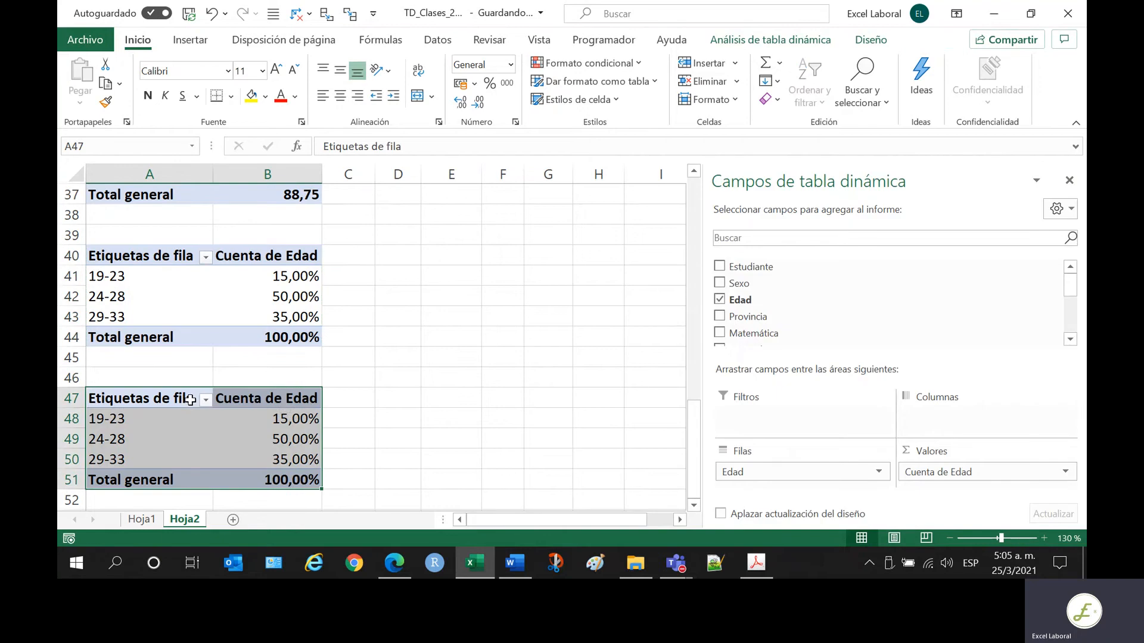
# - Show the Cuenta de Edad values of the A47 pivot table as Sin cálculo
pyautogui.click(290, 421)
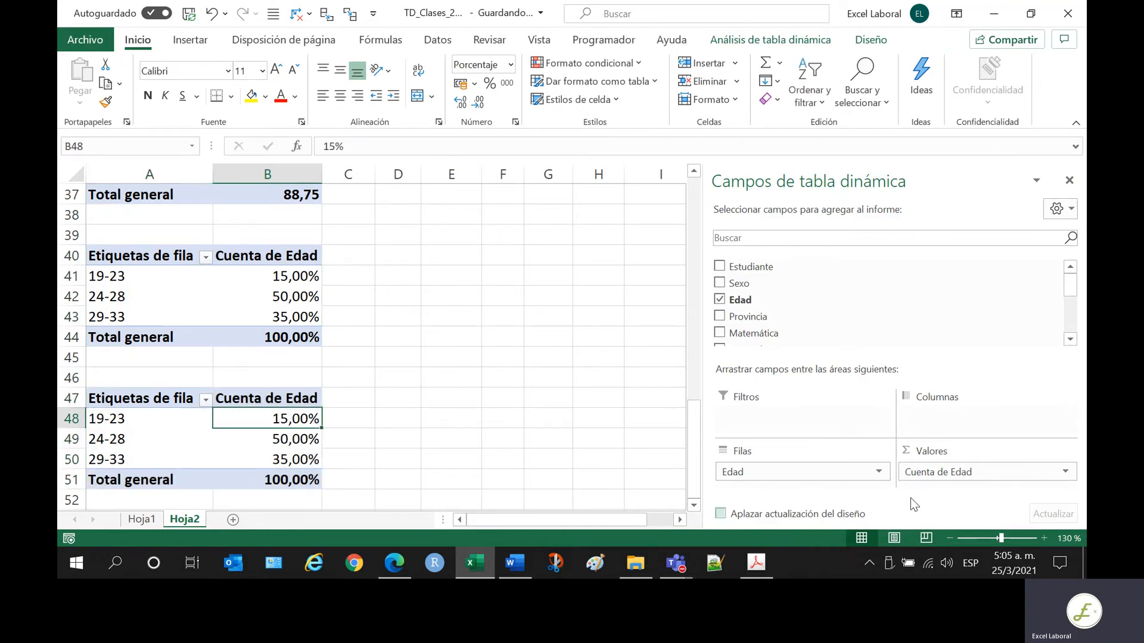
pyautogui.click(1065, 473)
pyautogui.click(1065, 472)
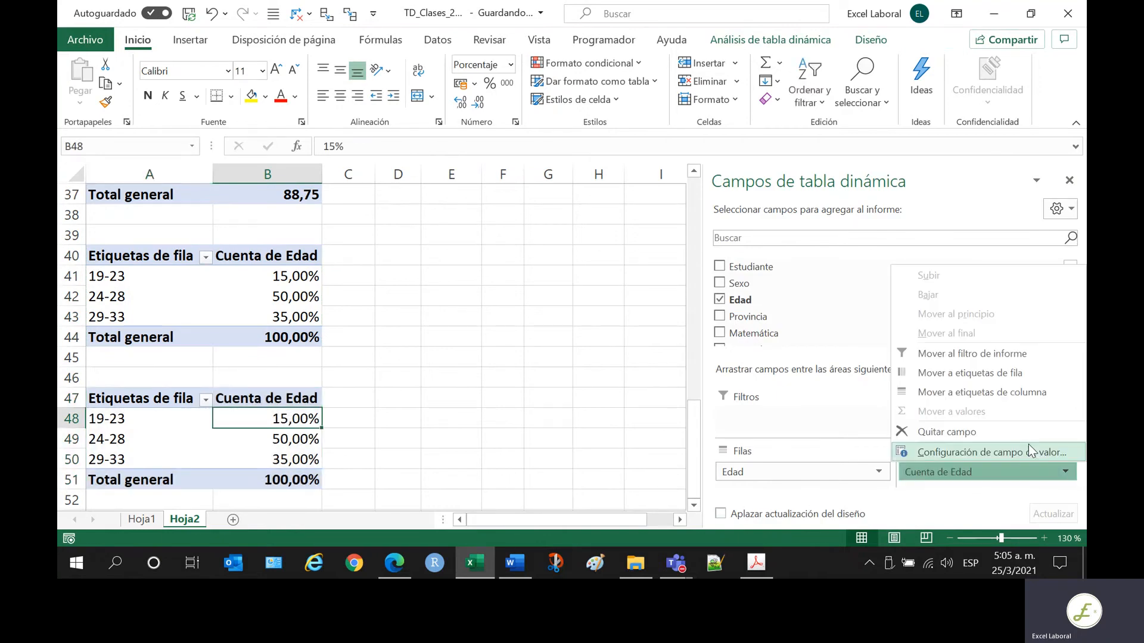
pyautogui.click(999, 453)
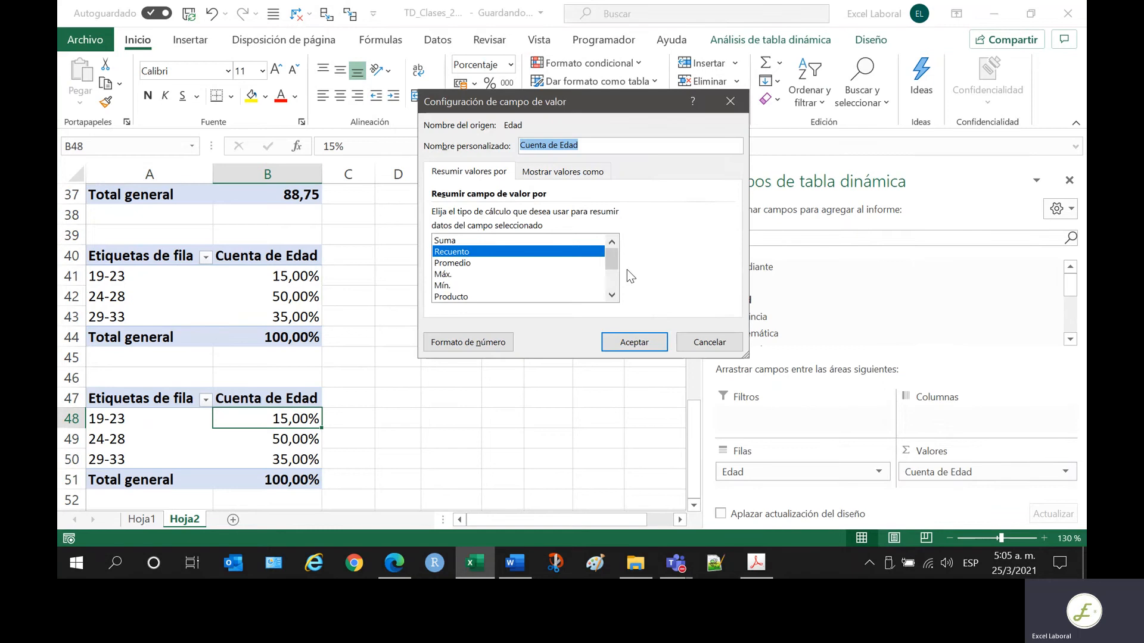
pyautogui.click(563, 171)
pyautogui.click(727, 214)
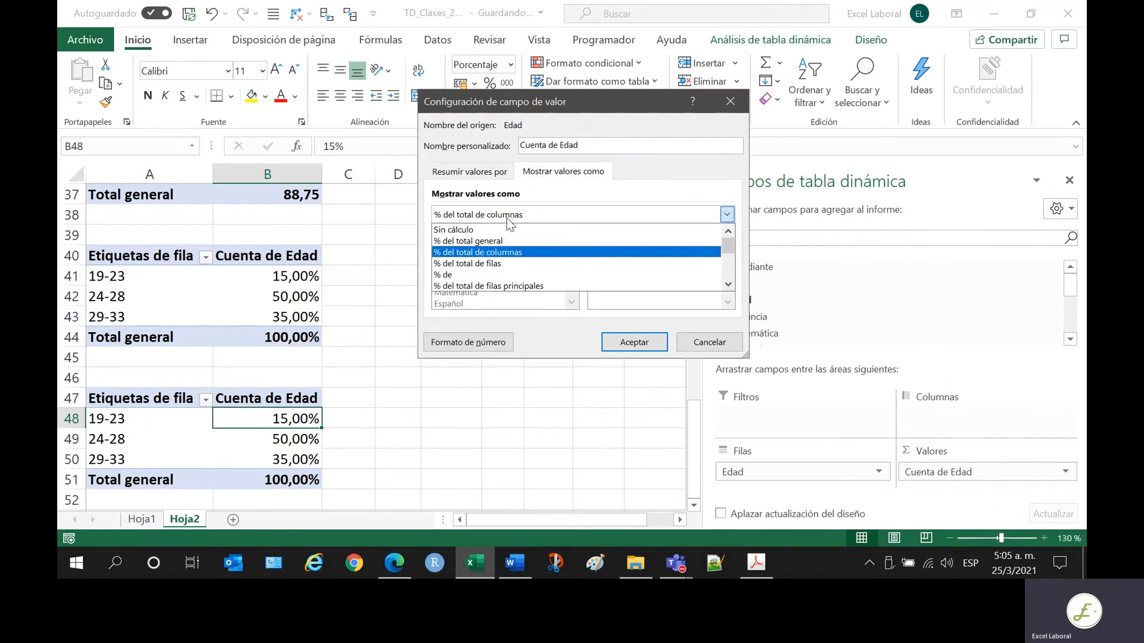
pyautogui.click(501, 232)
pyautogui.click(629, 344)
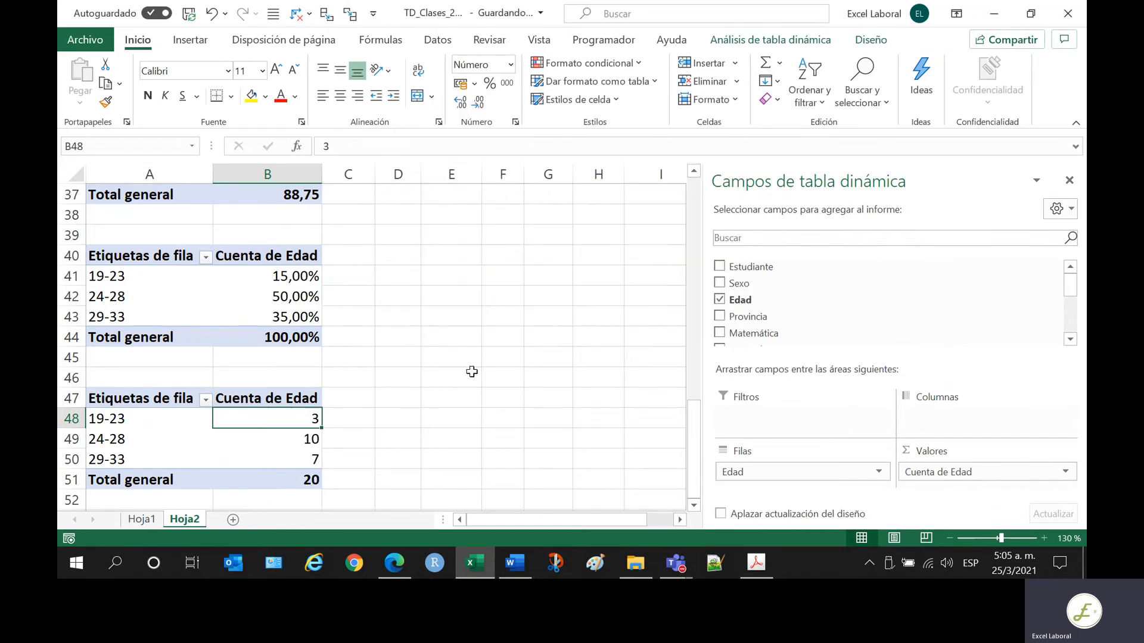
# - Rename the value header in B47 as Frecuencia
pyautogui.click(286, 405)
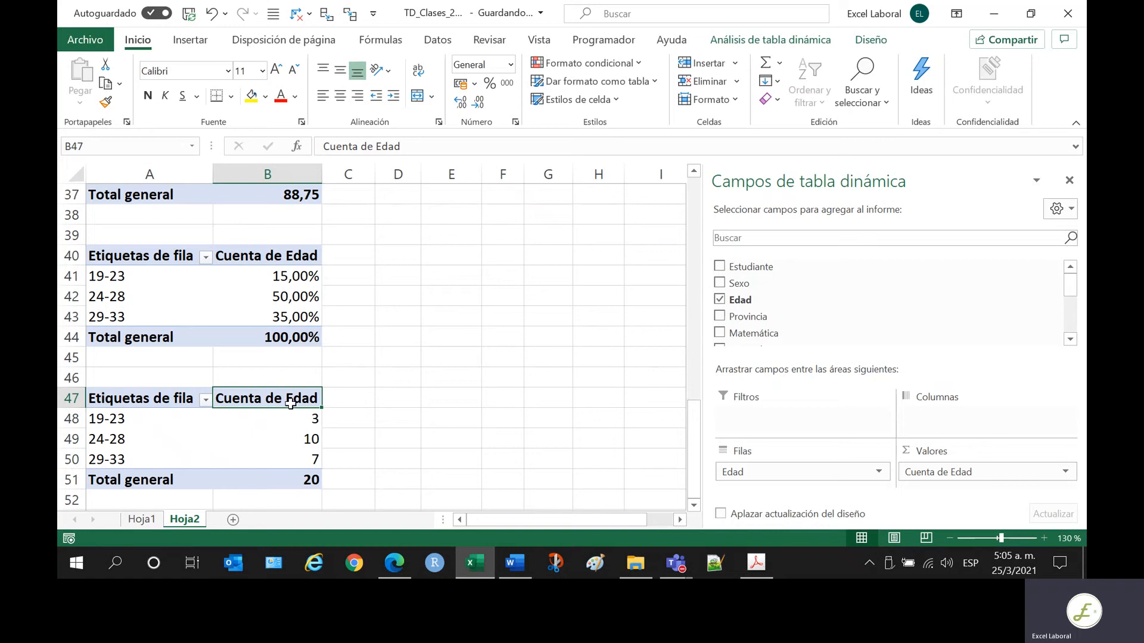
pyautogui.write('Frec')
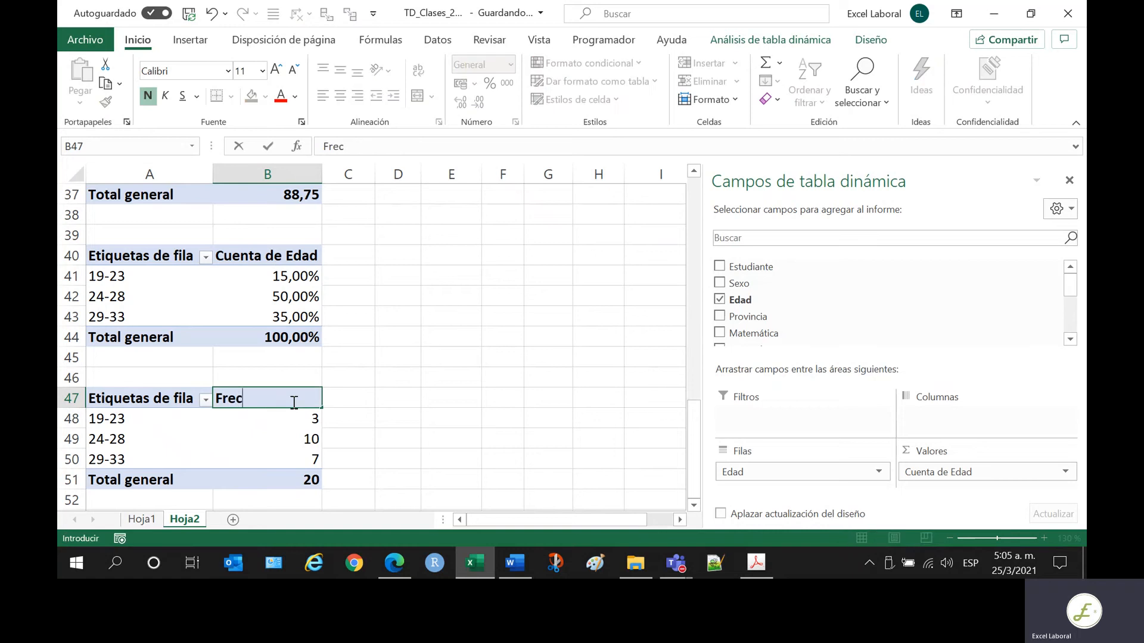
pyautogui.write('uencia')
# - Rename the value header of the percentage pivot table in B40 as Porcentaje
pyautogui.click(265, 261)
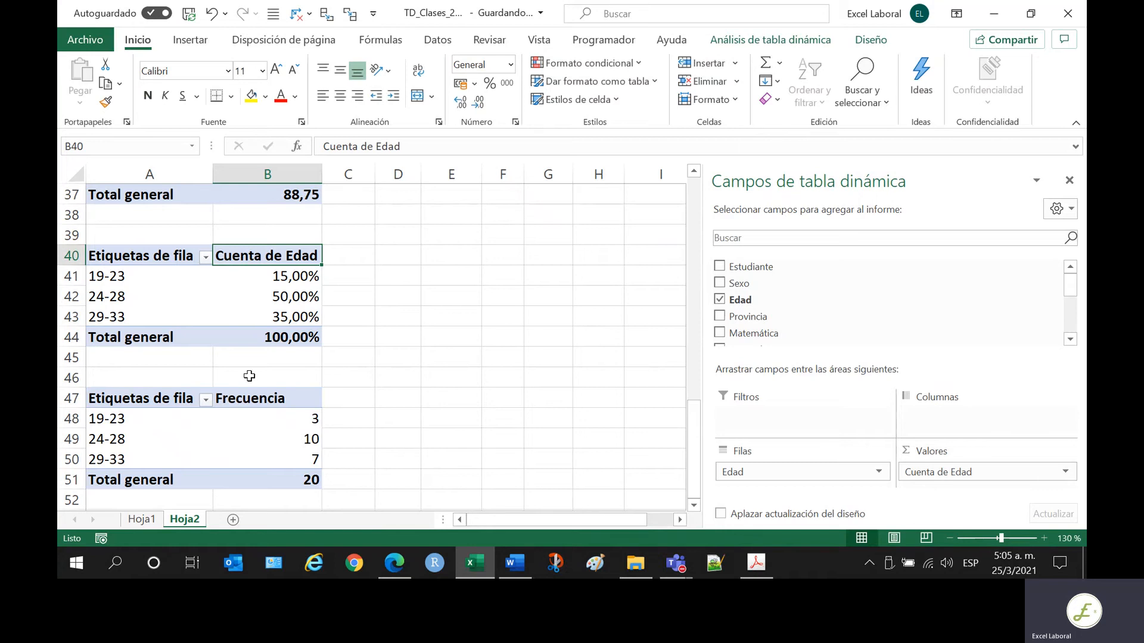
pyautogui.write('Pr')
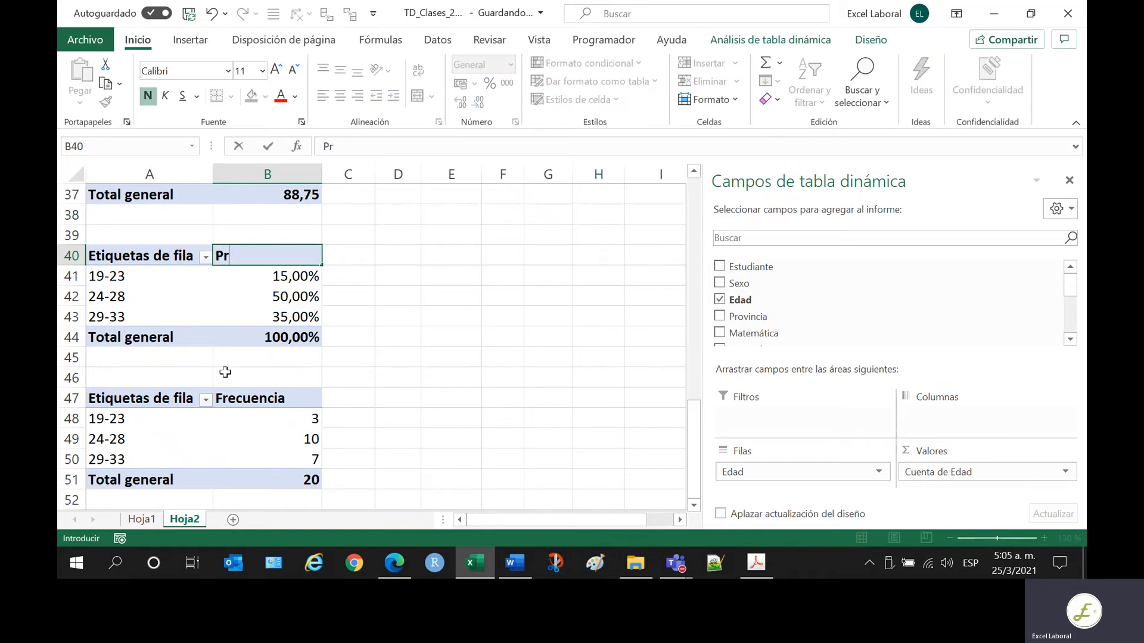
pyautogui.write('o')
pyautogui.press('BackSpace')
pyautogui.press('BackSpace')
pyautogui.write('orcemnt')
pyautogui.press('BackSpace')
pyautogui.press('BackSpace')
pyautogui.press('BackSpace')
pyautogui.write('ntaje')
pyautogui.press('Return')
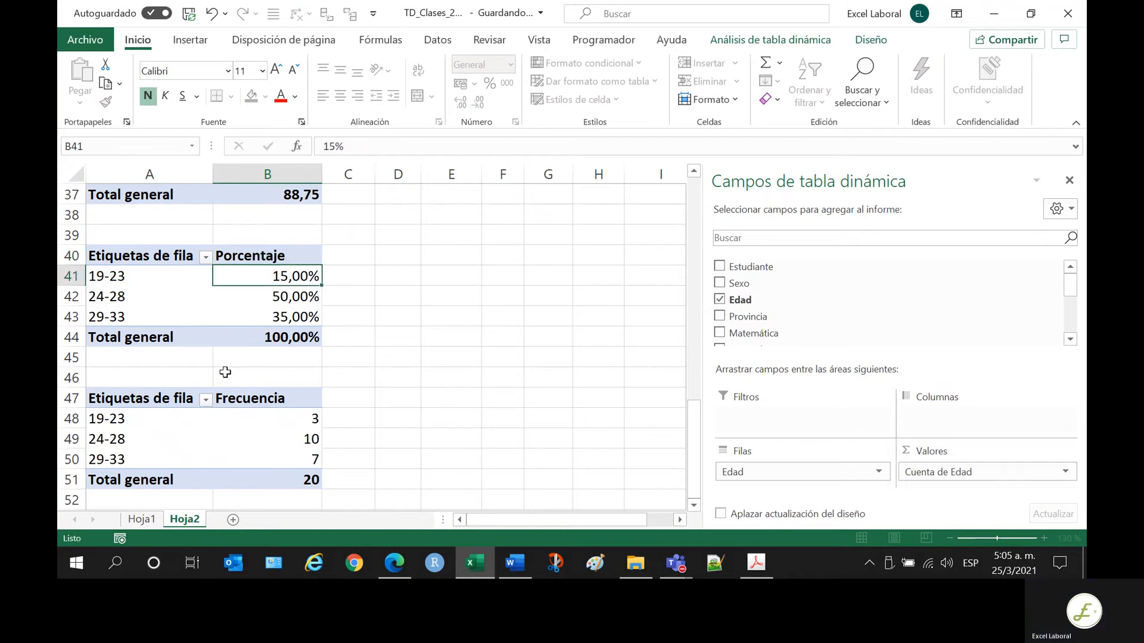
pyautogui.click(251, 396)
pyautogui.click(262, 264)
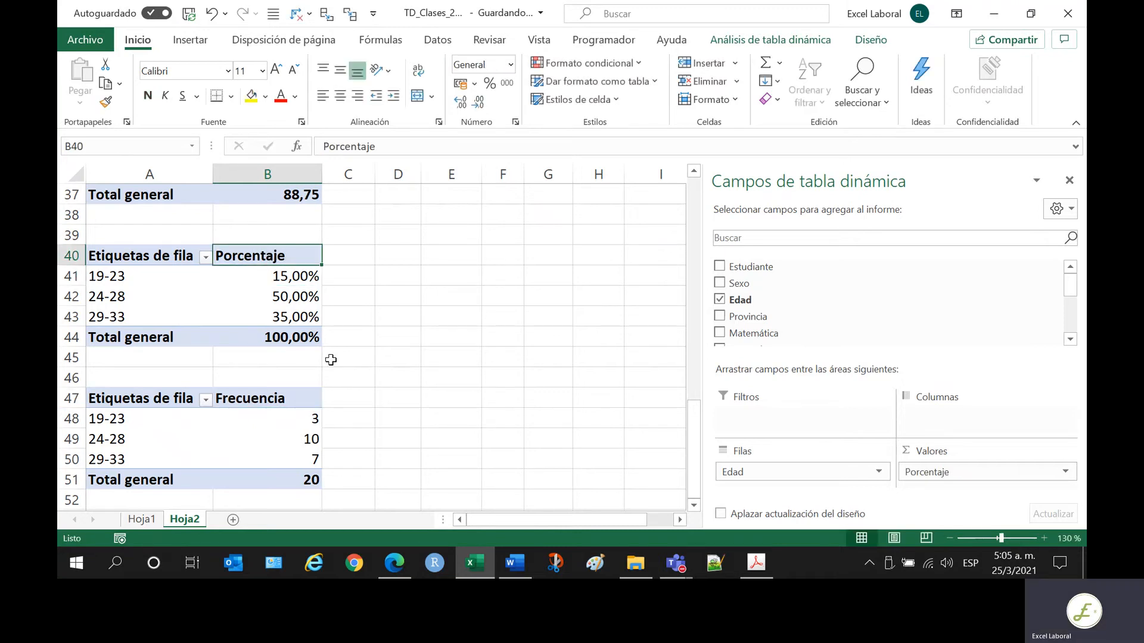
pyautogui.click(162, 404)
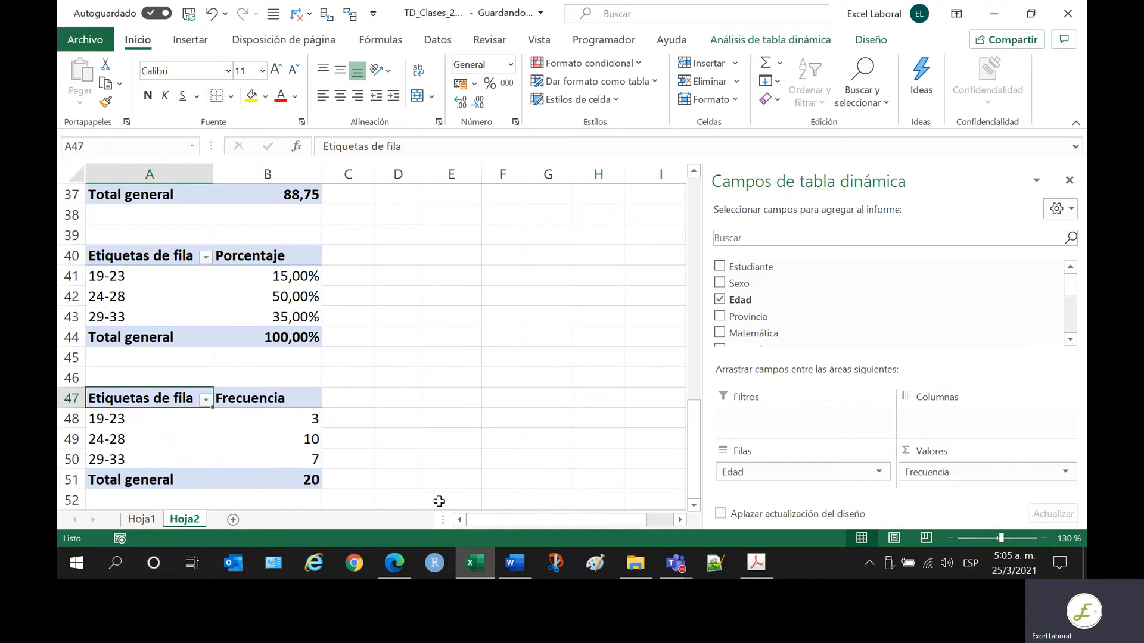
# - Switch to the PDF manual, examine the SEXO by Provincia frequency table on page 10, and return to Excel
pyautogui.click(756, 563)
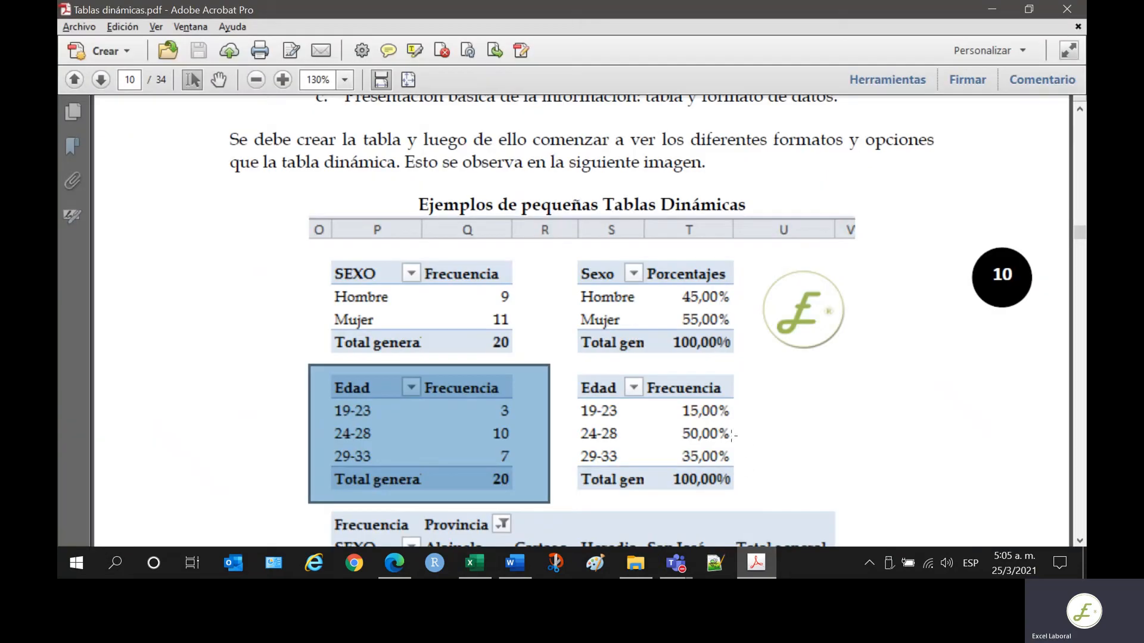
pyautogui.scroll(-5, 655, 411)
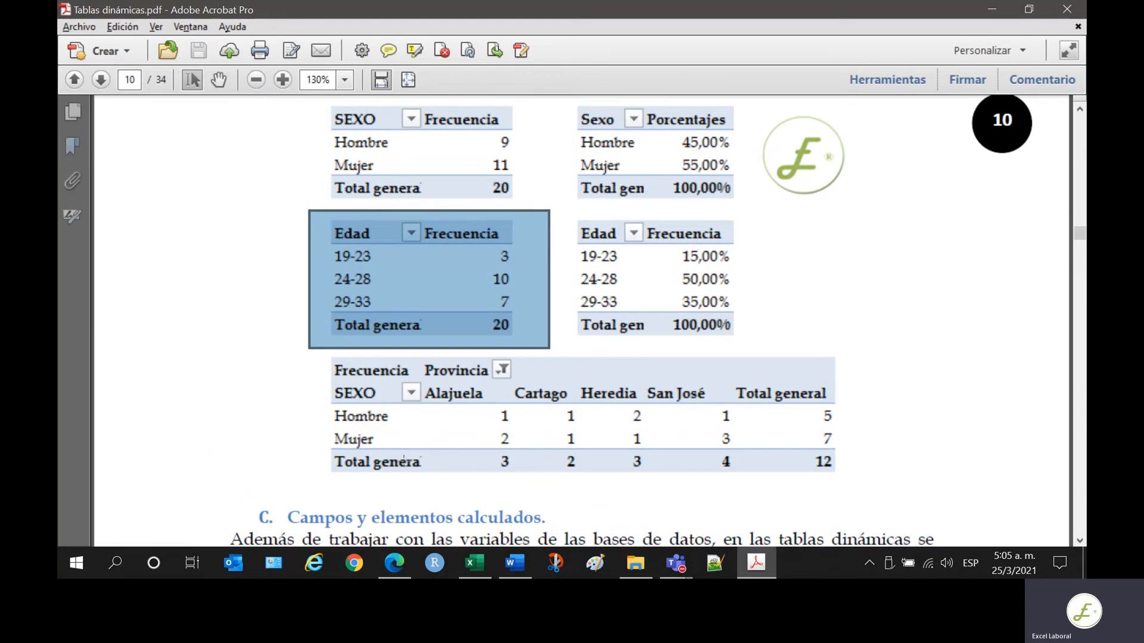
pyautogui.click(486, 567)
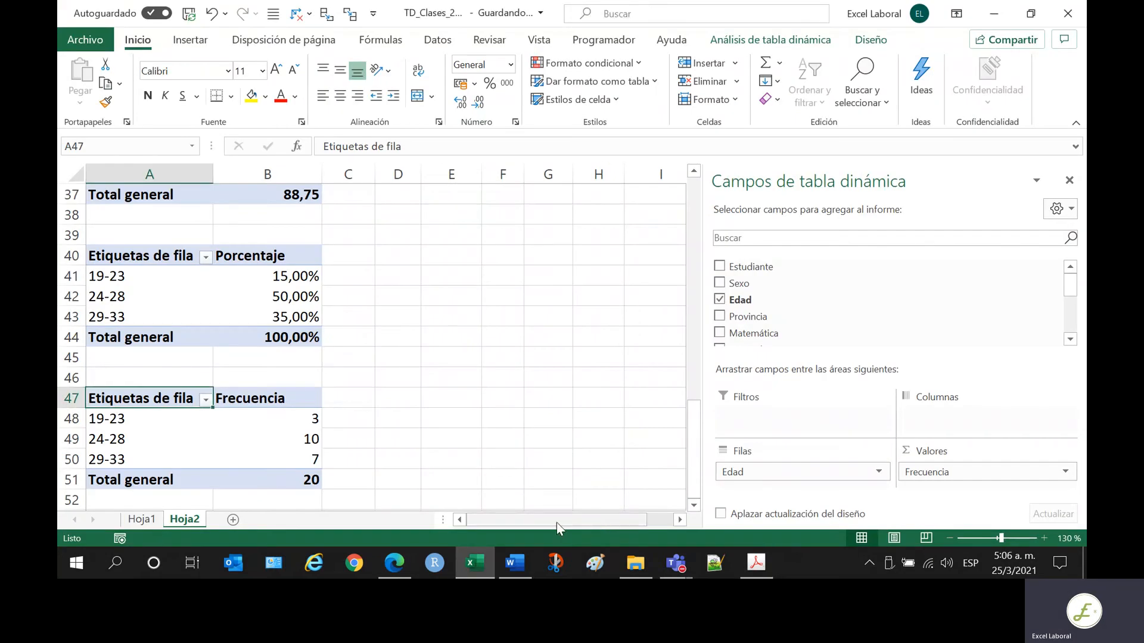
# - Create a pivot table from Hoja1!$A$1:$L$21 on the existing sheet at Hoja2!$A$54
pyautogui.click(503, 397)
pyautogui.scroll(-1, 337, 412)
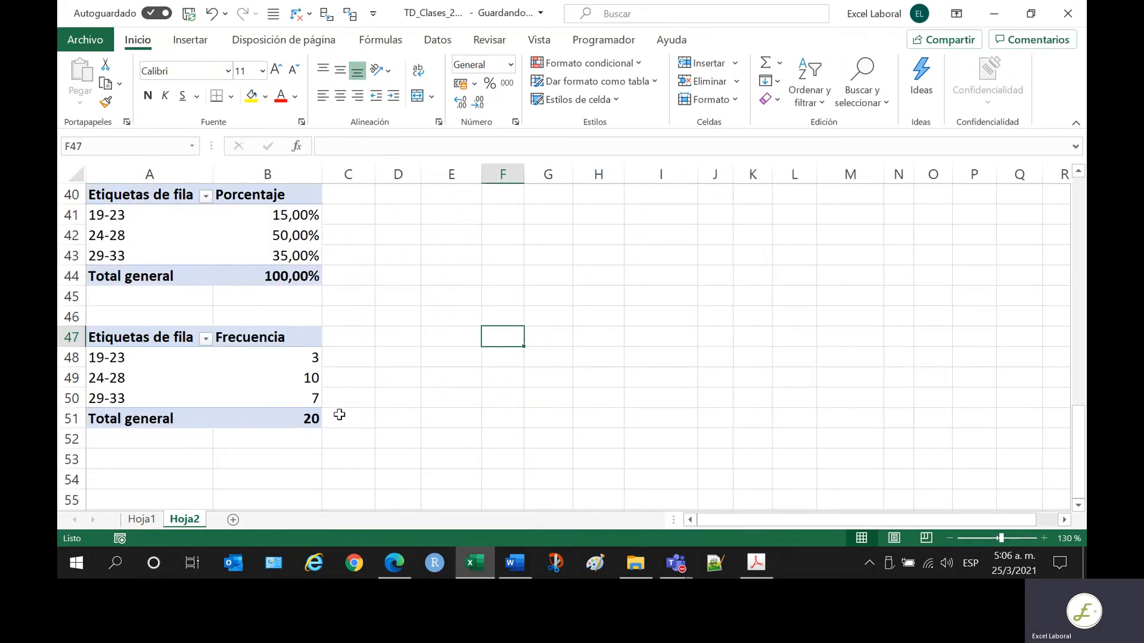
pyautogui.click(154, 472)
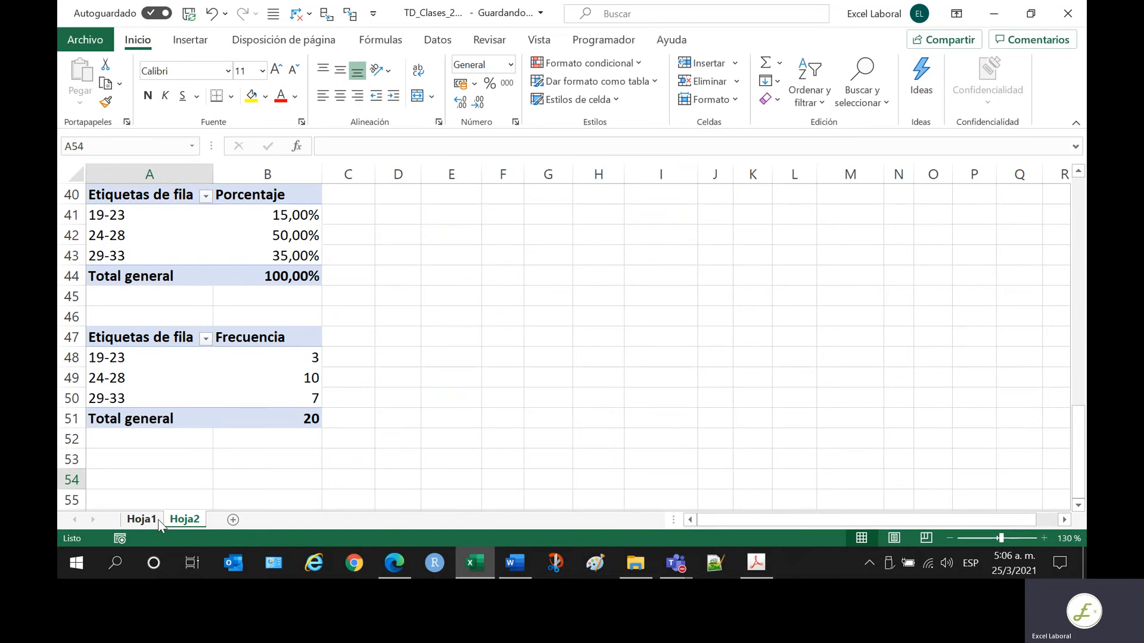
pyautogui.click(142, 520)
pyautogui.click(124, 189)
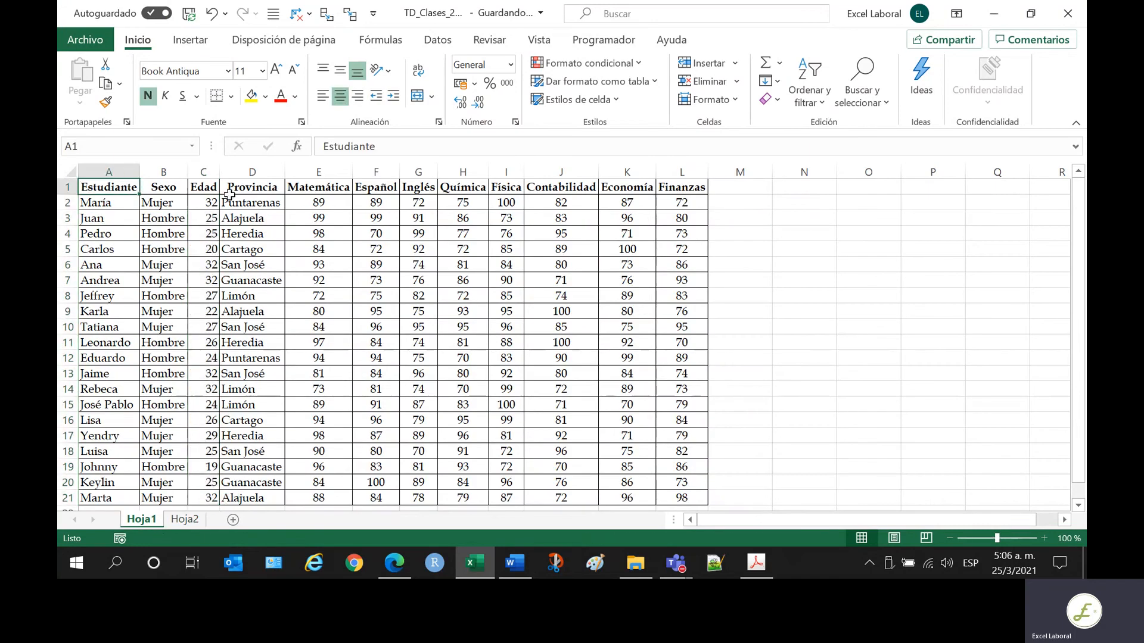
pyautogui.click(191, 41)
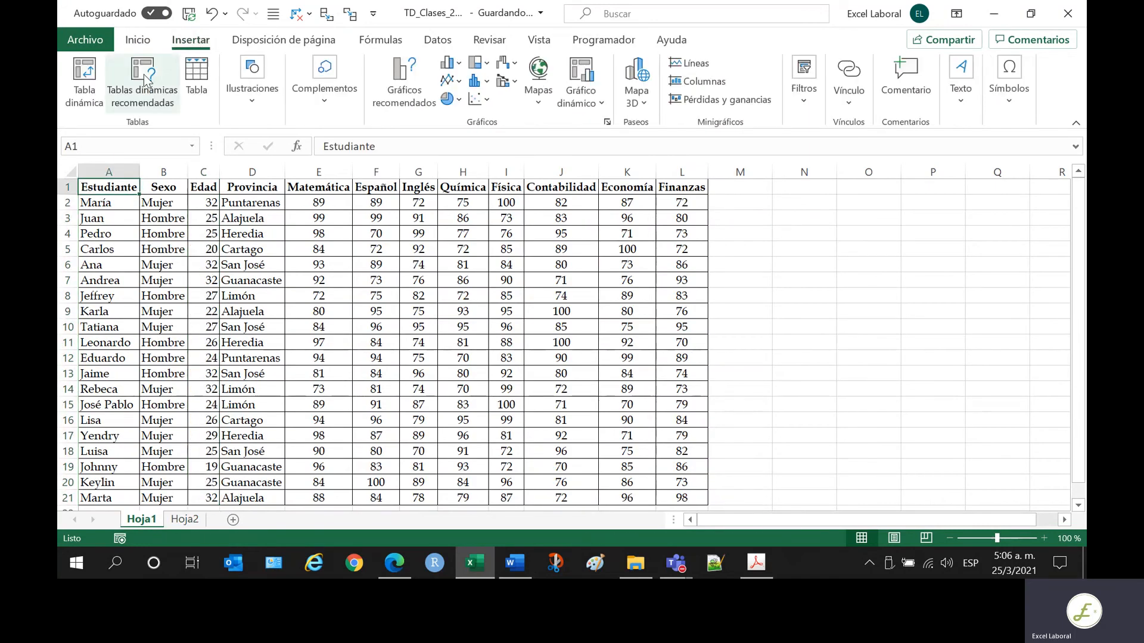
pyautogui.click(87, 80)
pyautogui.click(456, 278)
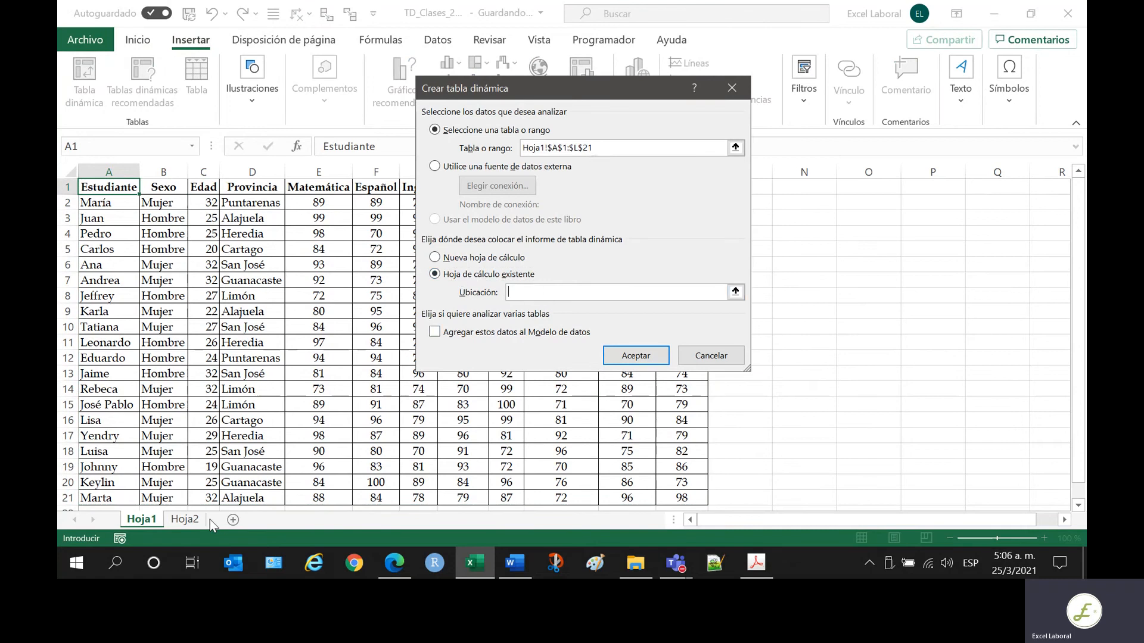
pyautogui.click(184, 519)
pyautogui.click(161, 479)
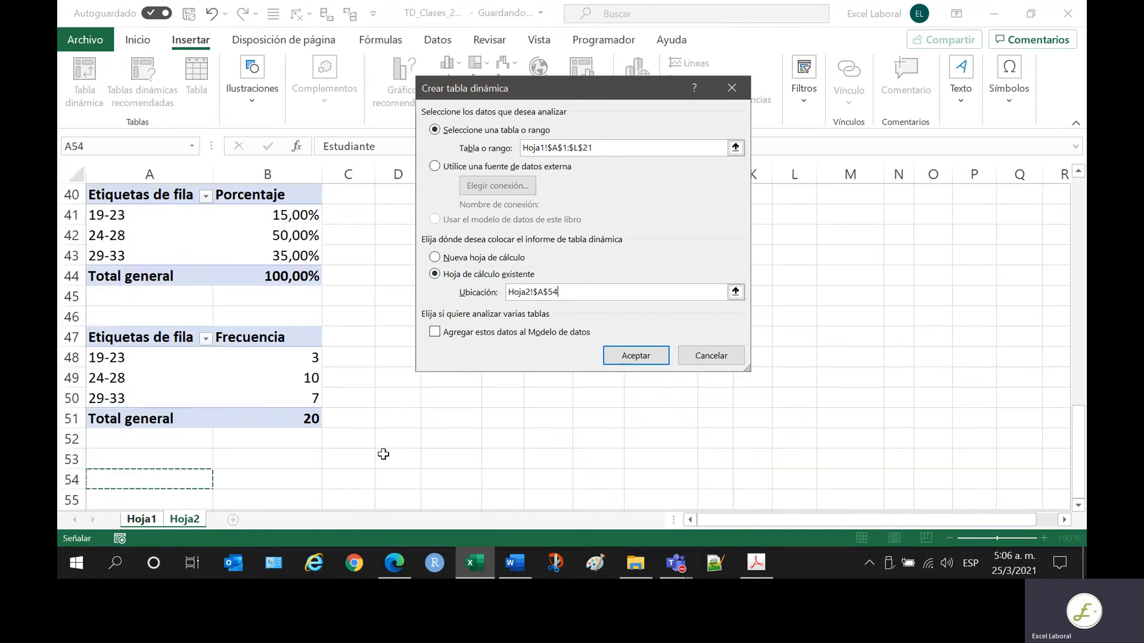
pyautogui.click(622, 359)
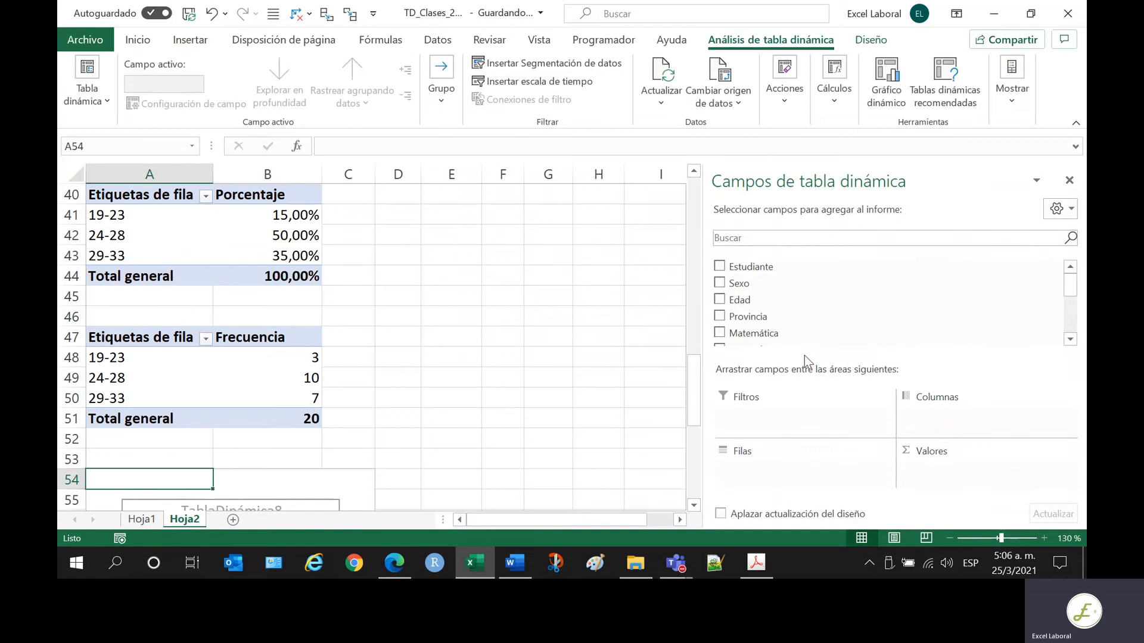
# - Add Sexo to the rows of the A54 pivot table, try Provincia as a report filter, and move it to the columns
pyautogui.moveTo(760, 285); pyautogui.dragTo(792, 478)
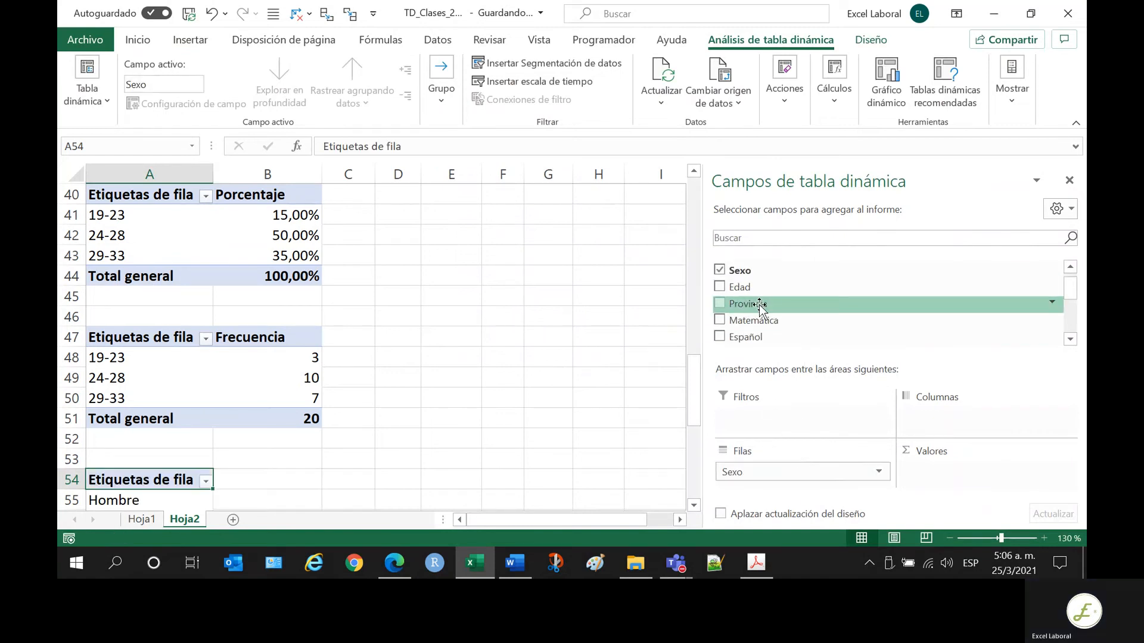
pyautogui.moveTo(760, 305); pyautogui.dragTo(986, 417)
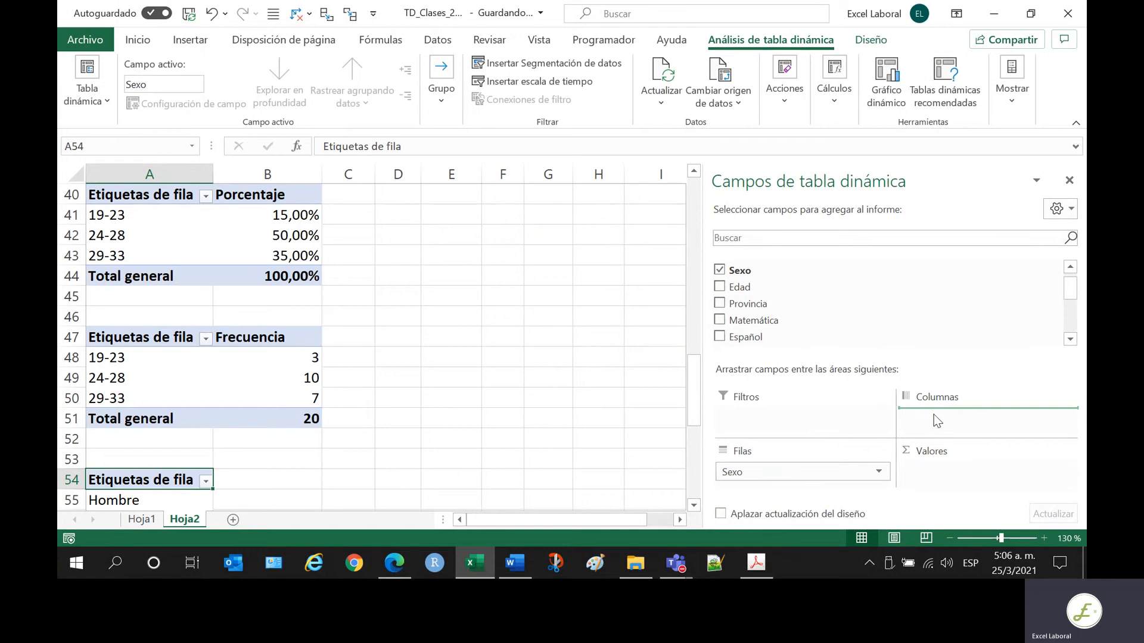
pyautogui.moveTo(756, 311); pyautogui.dragTo(768, 420)
pyautogui.scroll(-3, 466, 377)
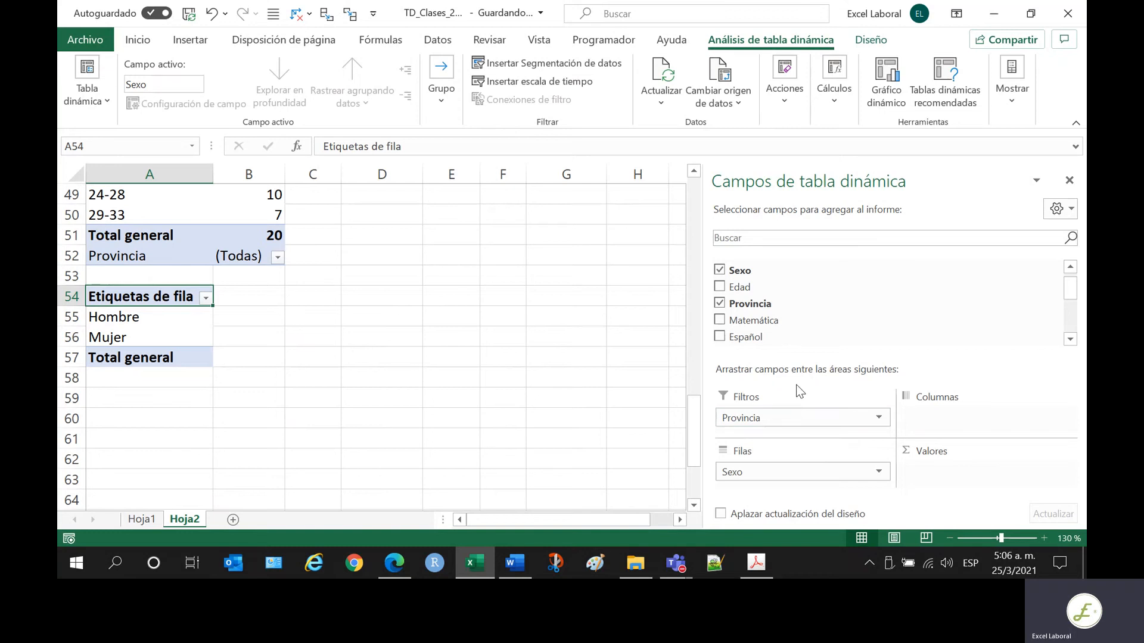
pyautogui.moveTo(726, 306); pyautogui.dragTo(933, 419)
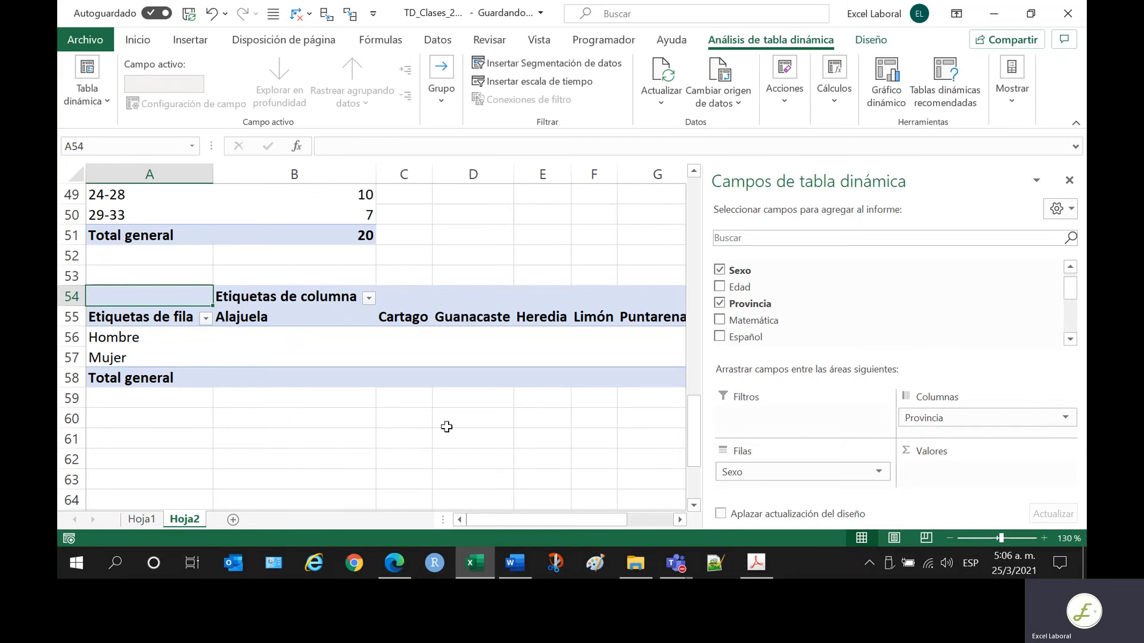
# - Check the crosstab example in the PDF manual and rename the column labels header in B54 as Provincia
pyautogui.hotkey('alt', 'Tab')
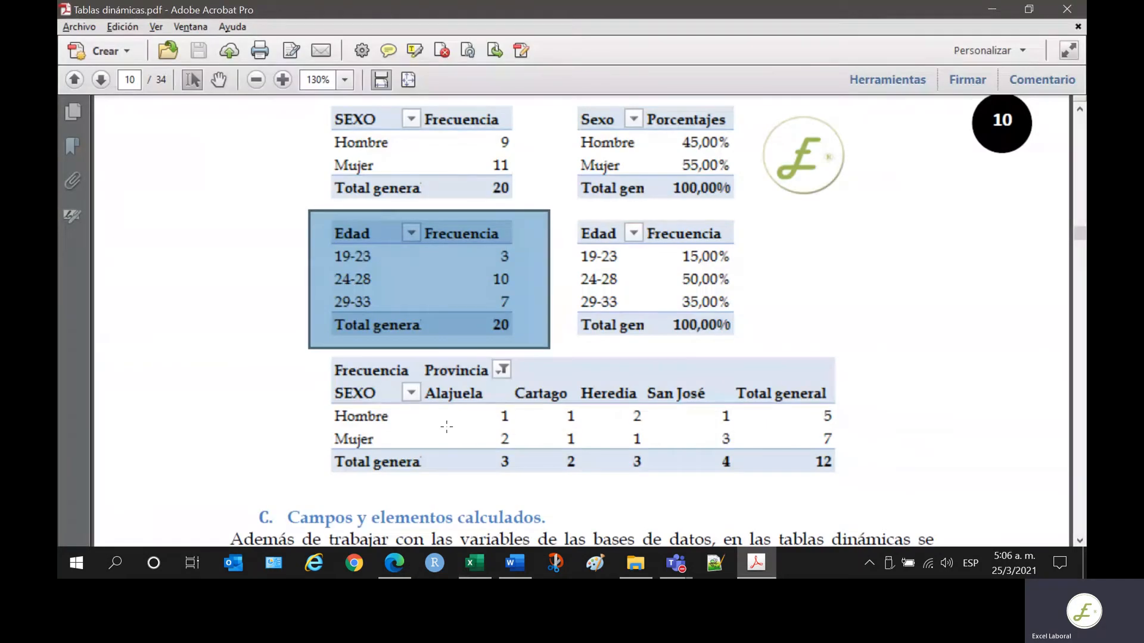
pyautogui.hotkey('alt', 'Tab')
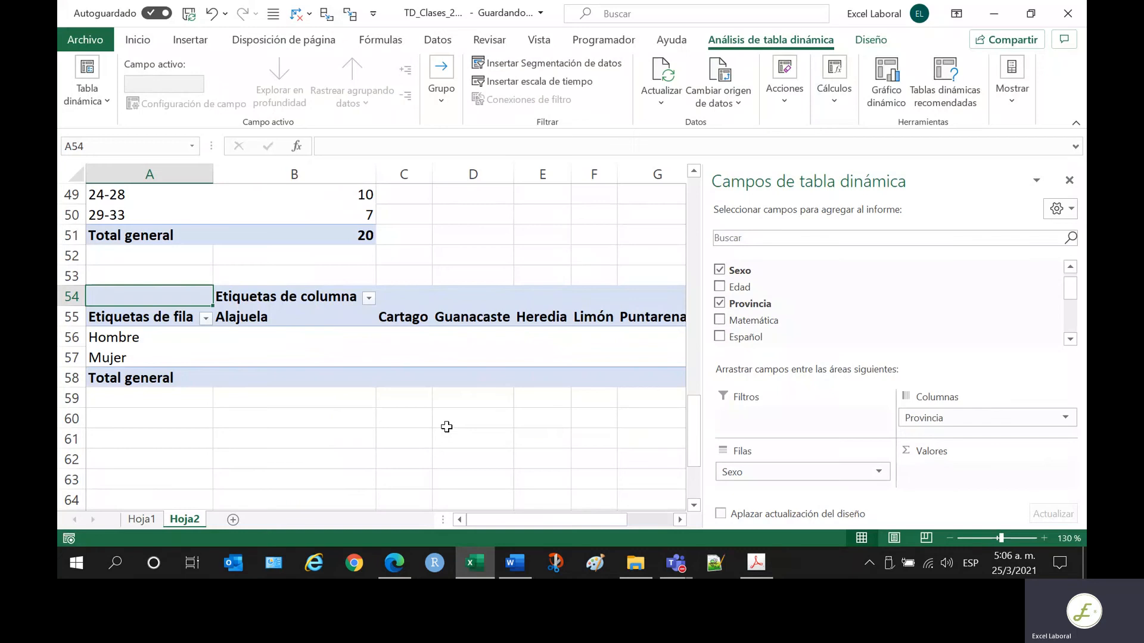
pyautogui.click(429, 417)
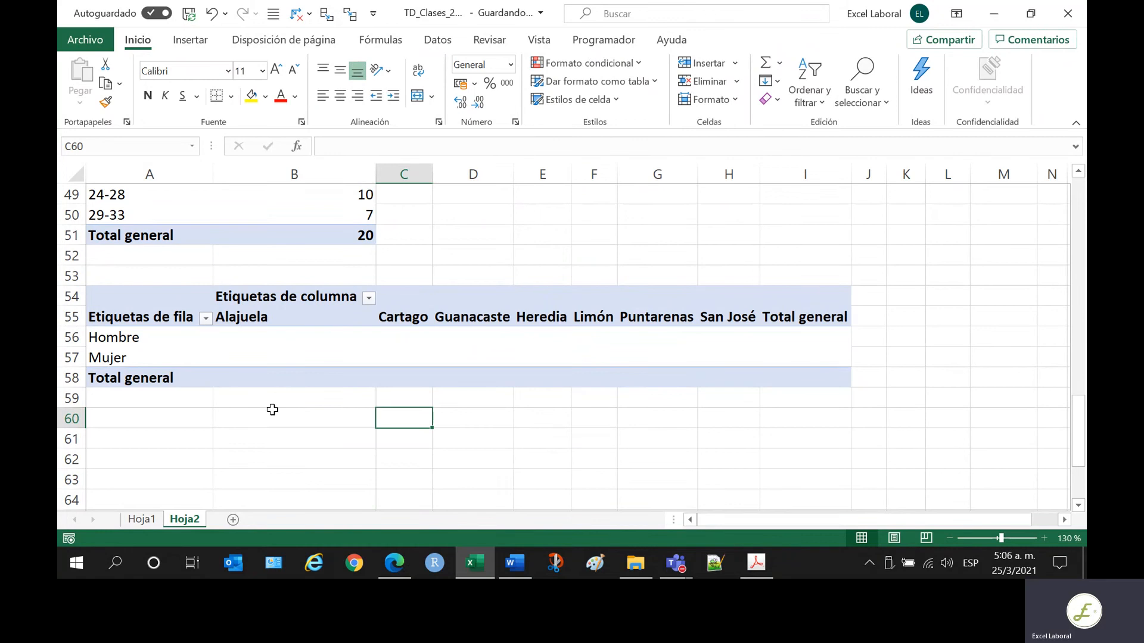
pyautogui.click(319, 300)
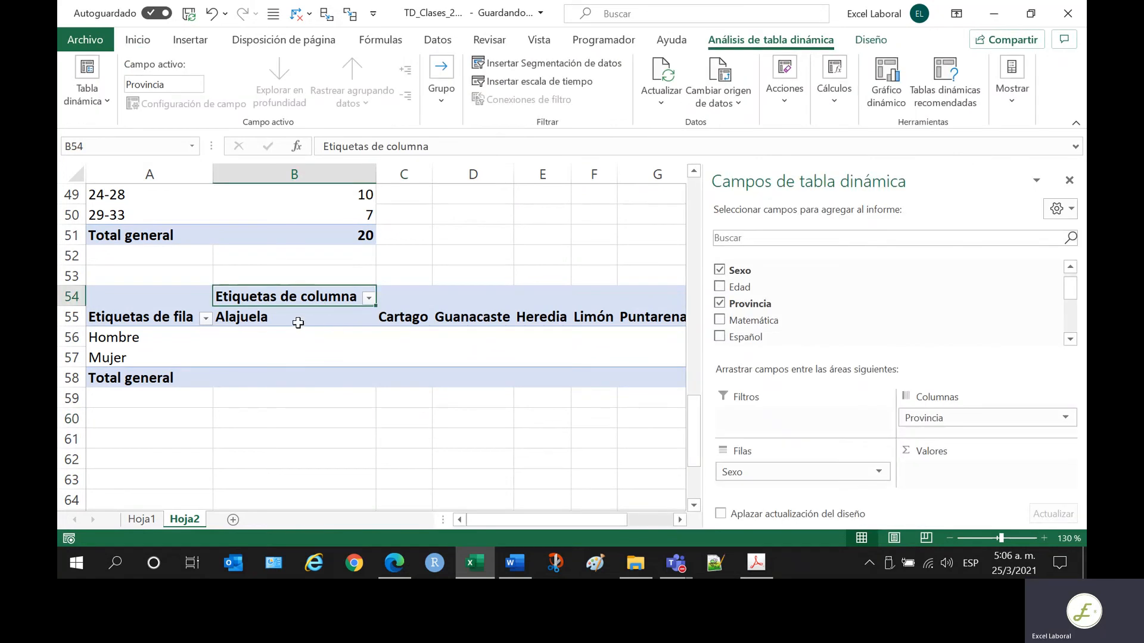
pyautogui.write('Provinc')
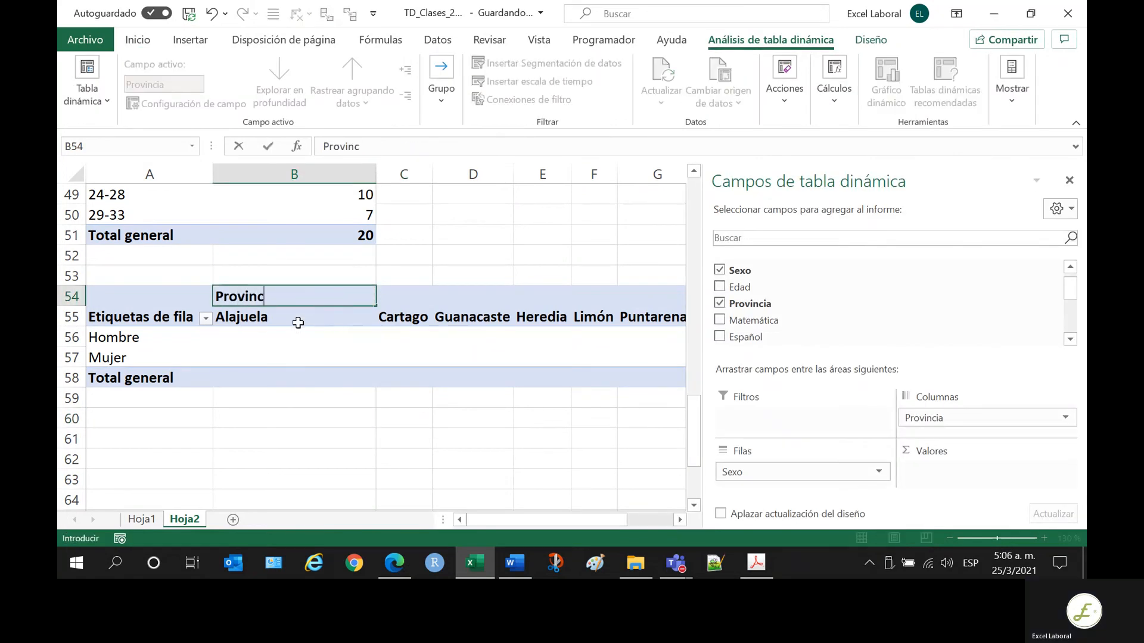
pyautogui.write('ia')
pyautogui.click(424, 422)
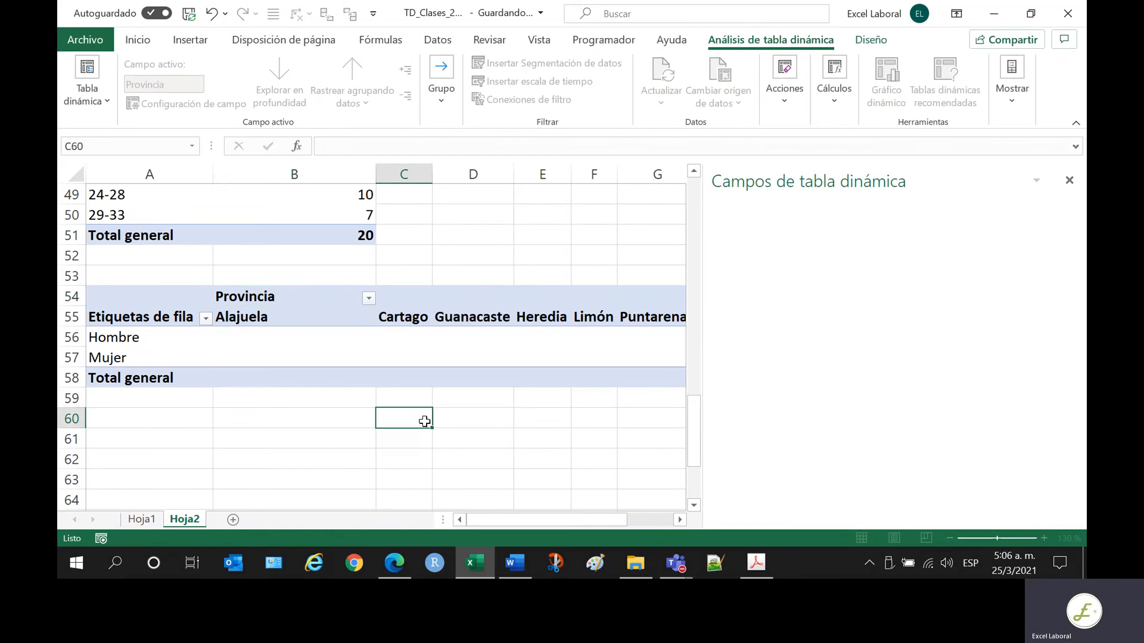
pyautogui.click(344, 350)
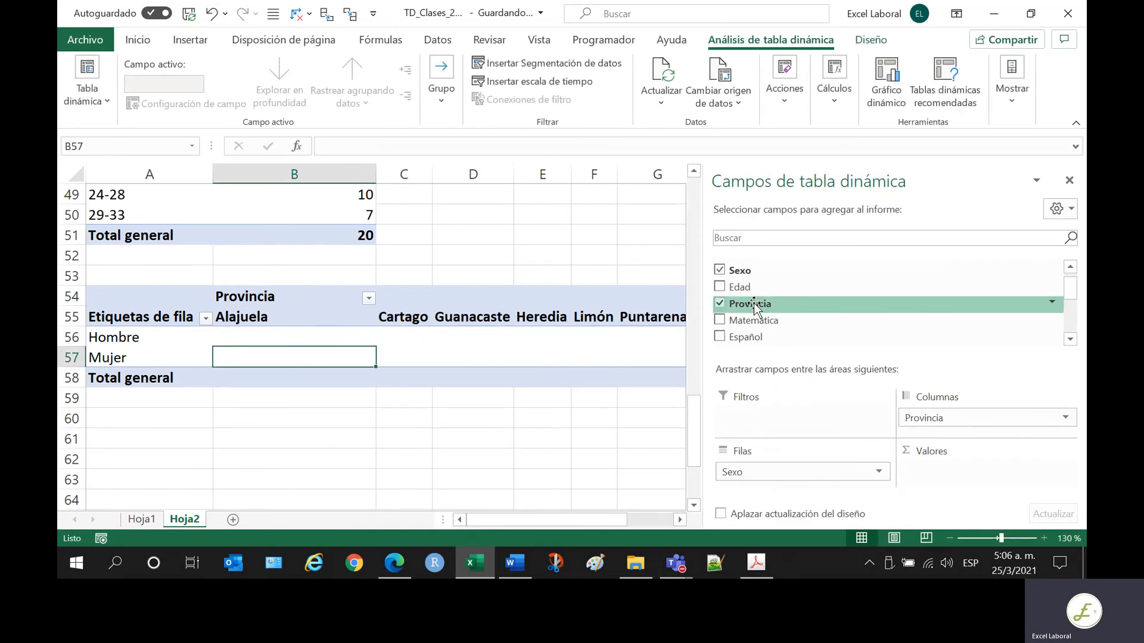
# - Add a count of Provincia as the values of the A54 crosstab and filter out Guanacaste, Limón and Puntarenas
pyautogui.moveTo(761, 302); pyautogui.dragTo(935, 477)
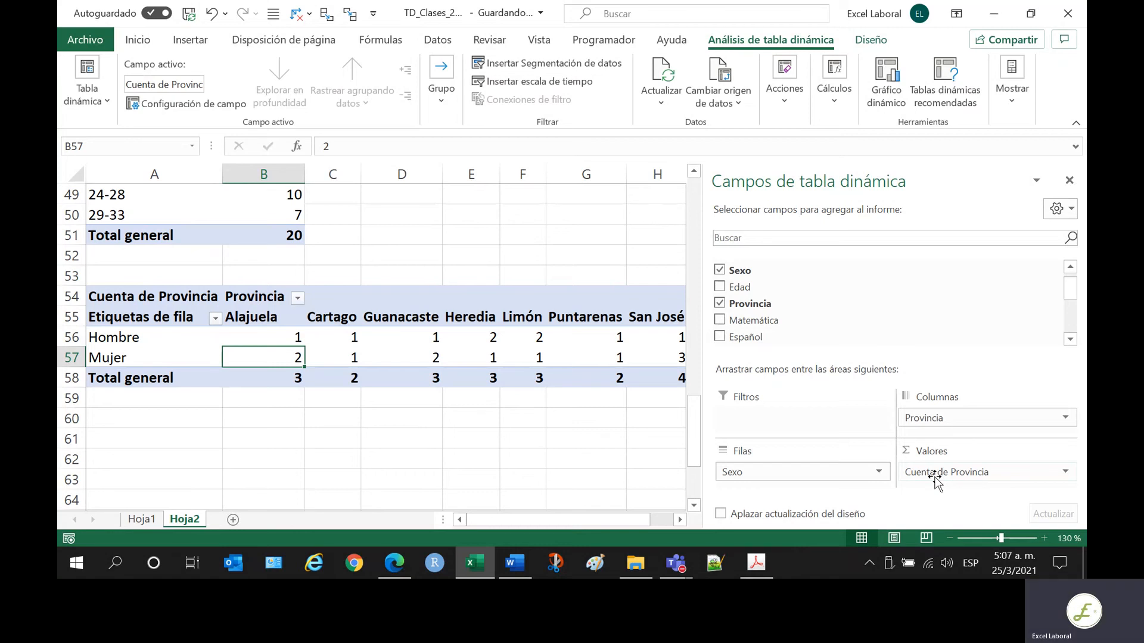
pyautogui.moveTo(461, 461); pyautogui.dragTo(454, 447)
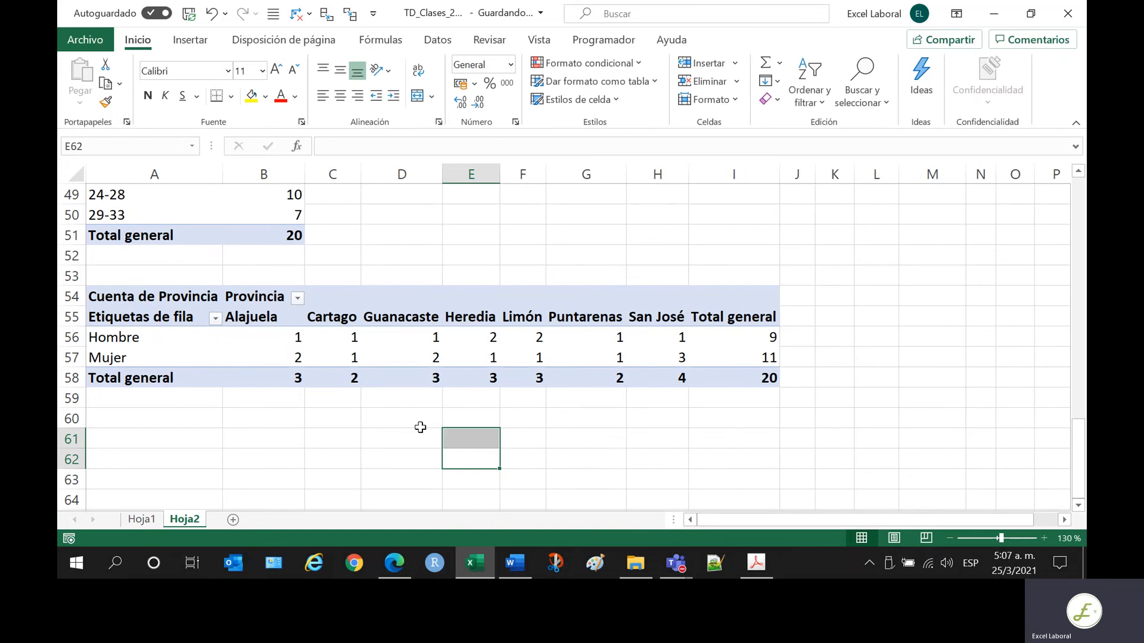
pyautogui.click(297, 299)
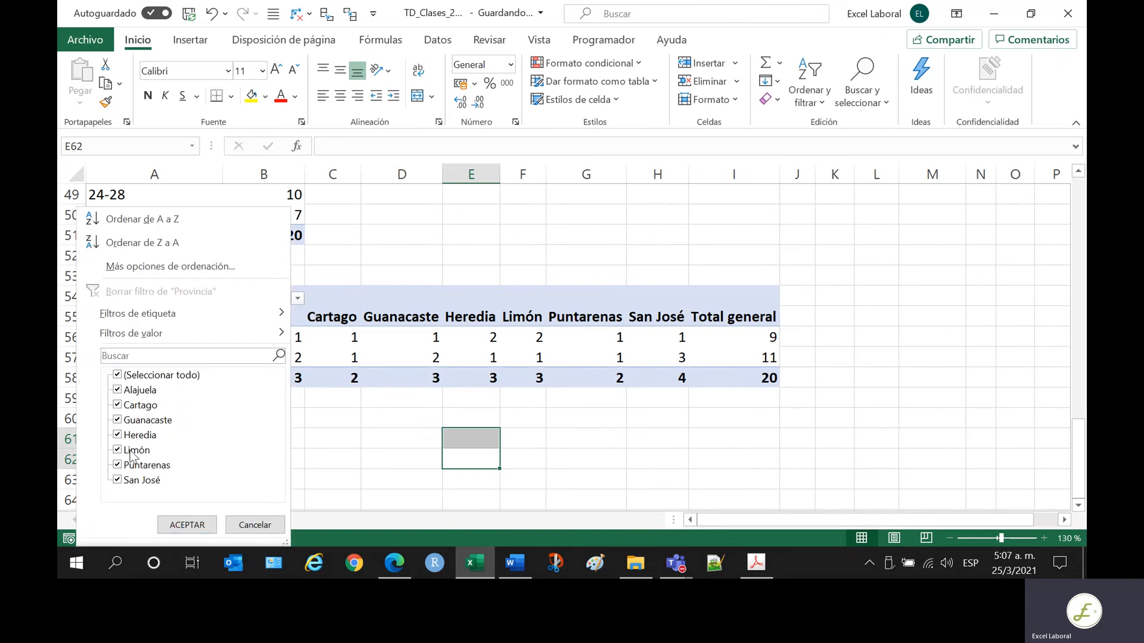
pyautogui.click(119, 452)
pyautogui.click(118, 466)
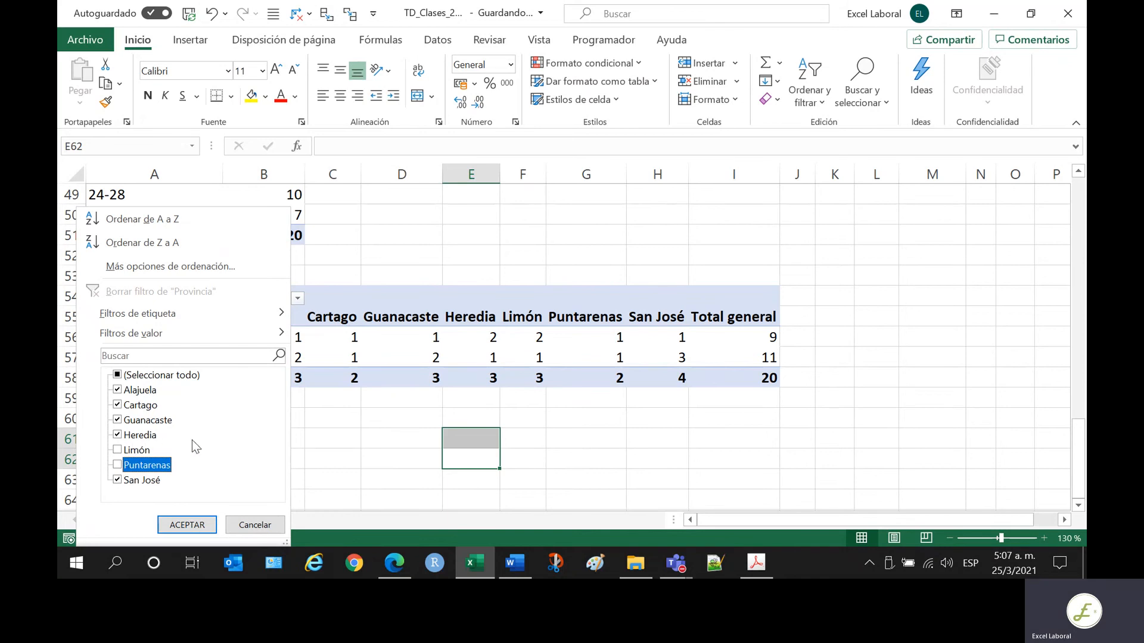
pyautogui.click(118, 420)
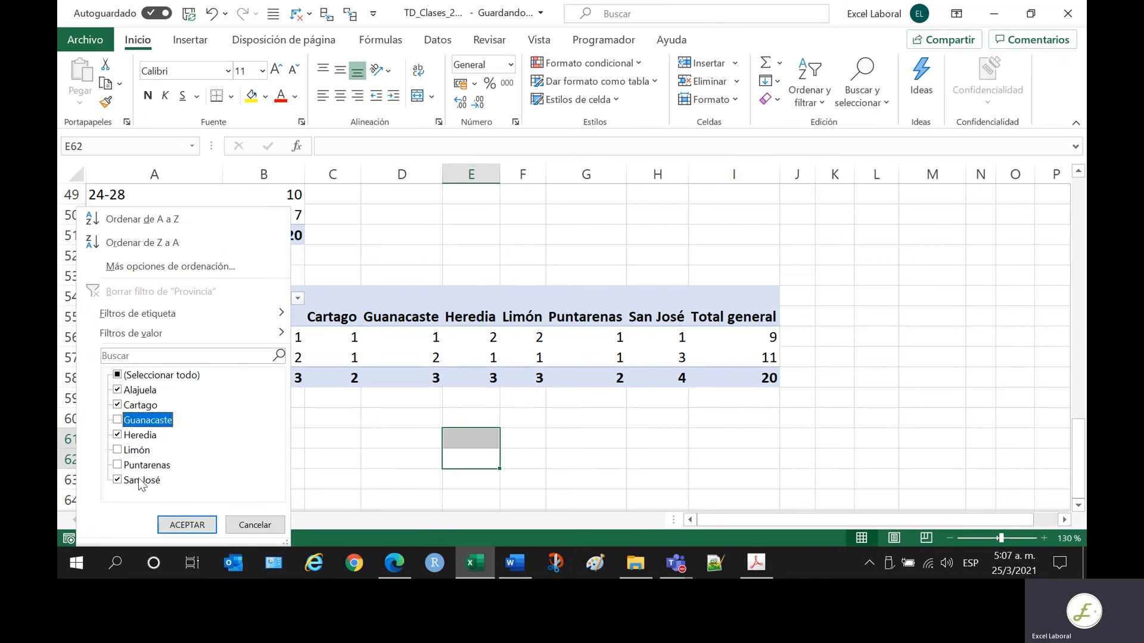
pyautogui.click(174, 523)
pyautogui.click(370, 421)
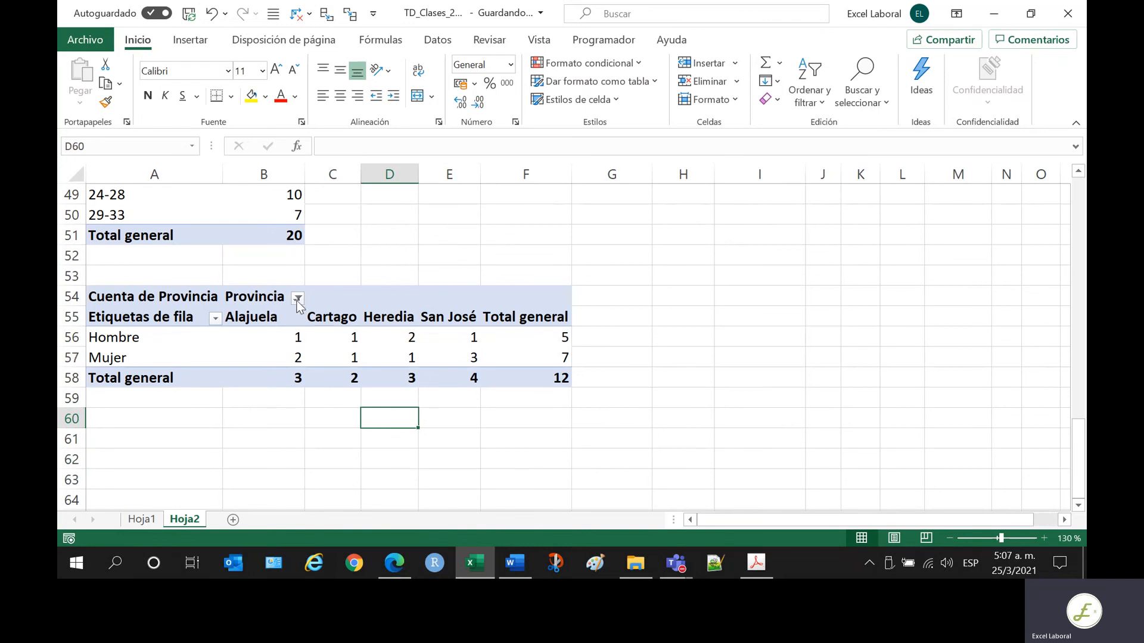
# - Compare the filtered crosstab with the Sexo by Provincia example on page 10 of the PDF manual and return to Excel
pyautogui.click(314, 351)
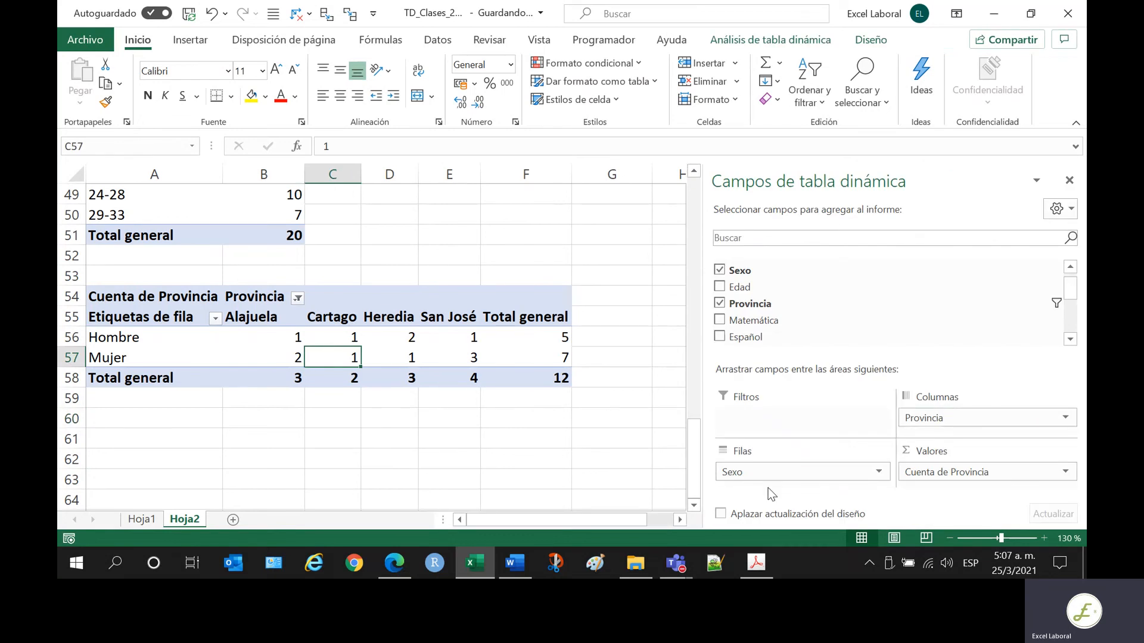
pyautogui.click(762, 564)
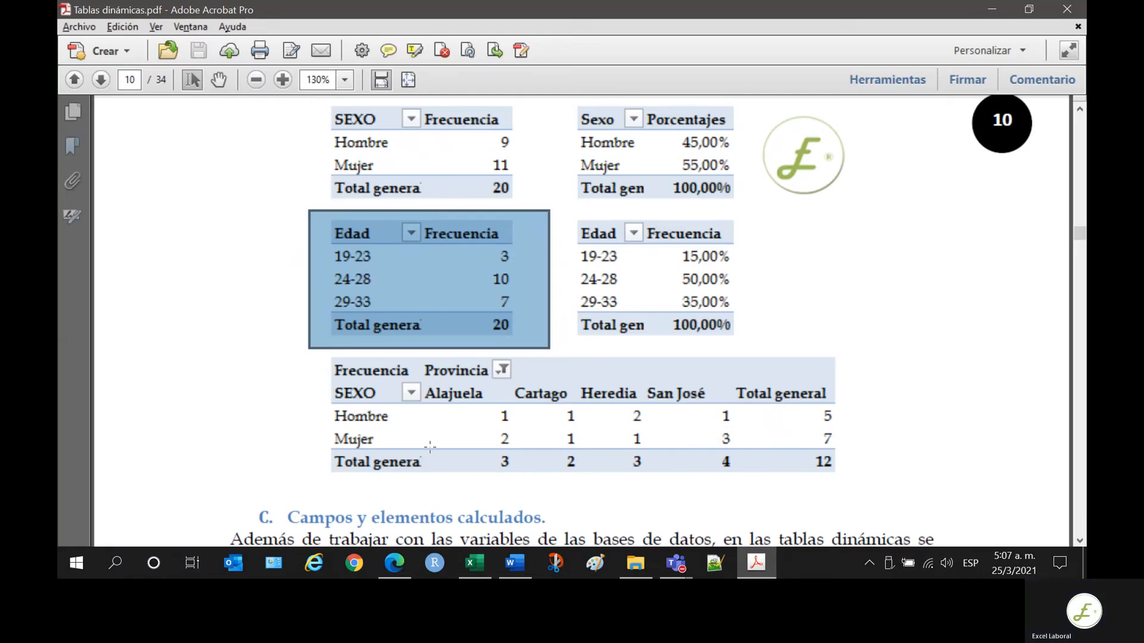
pyautogui.scroll(-2, 511, 417)
pyautogui.scroll(1, 511, 416)
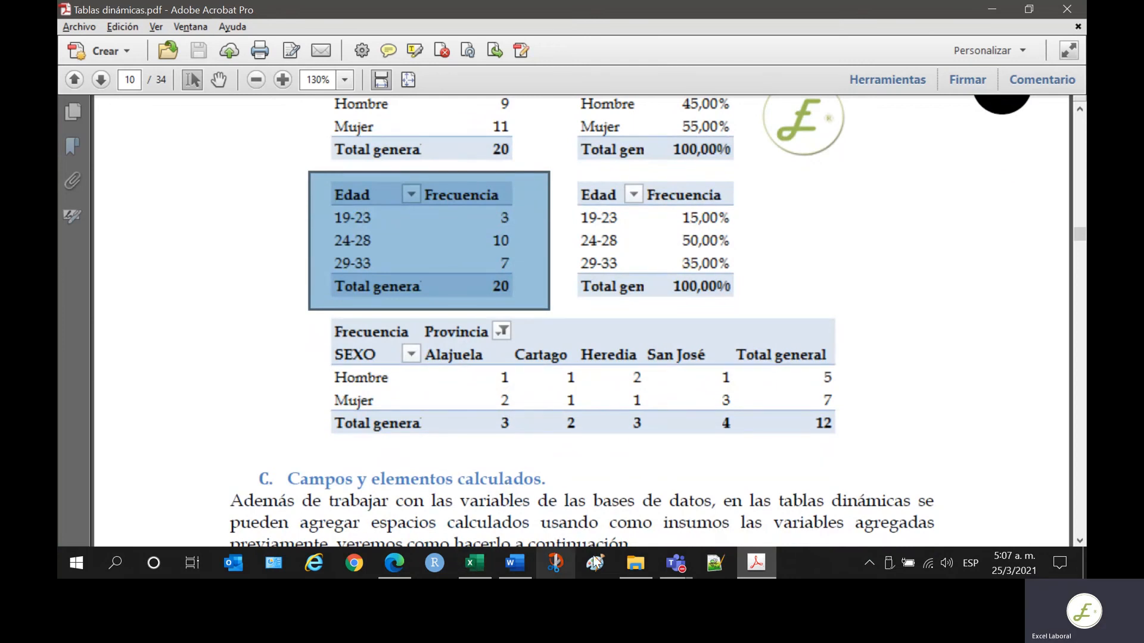
pyautogui.click(478, 562)
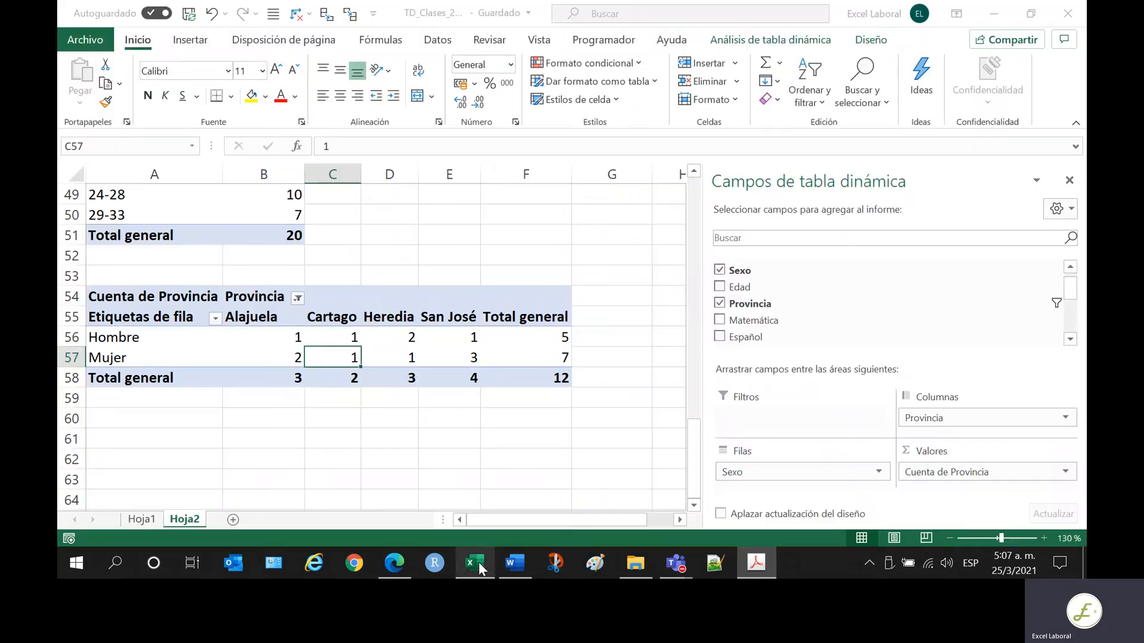
pyautogui.click(448, 435)
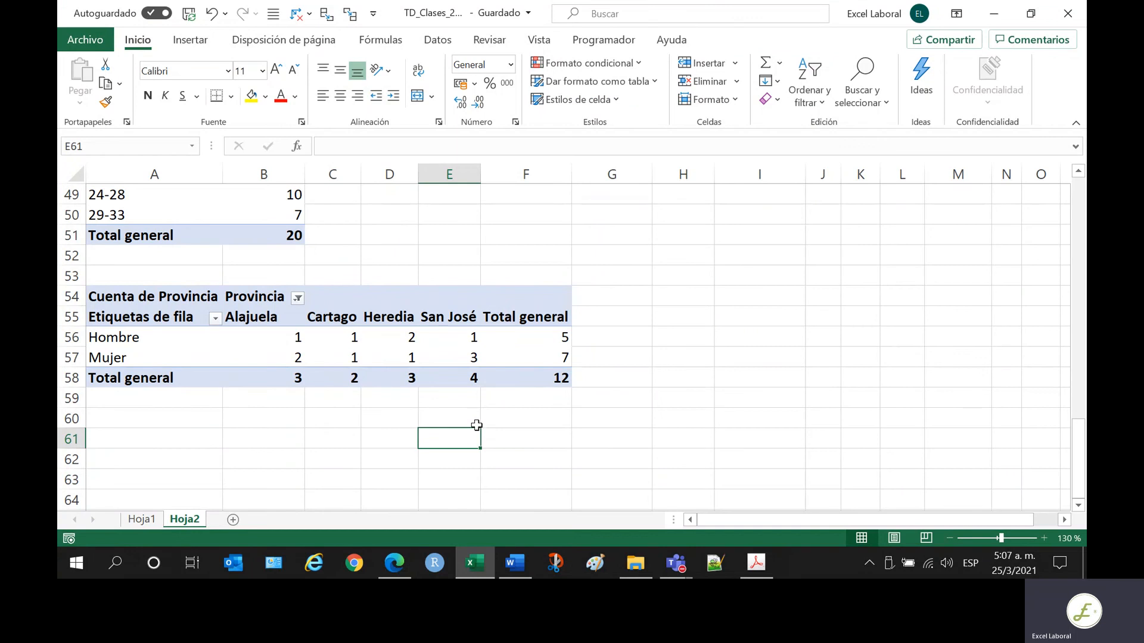
# - Review the pivot tables built on Hoja2 against the manual's set of example tables
pyautogui.scroll(8, 473, 417)
pyautogui.scroll(5, 475, 423)
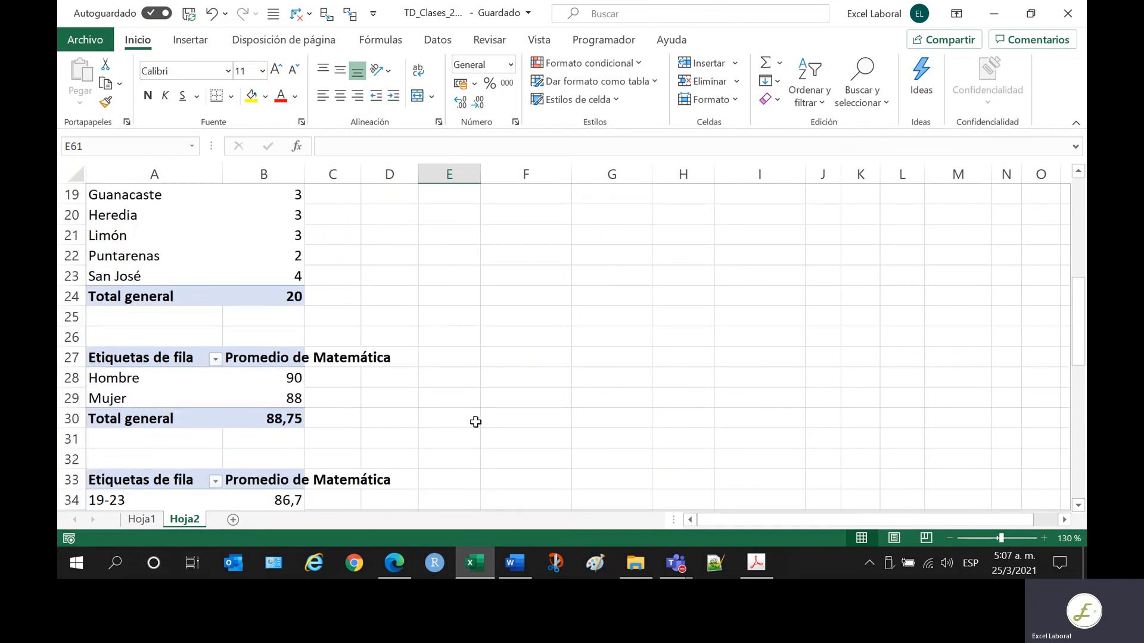
pyautogui.scroll(-4, 475, 421)
pyautogui.scroll(7, 475, 421)
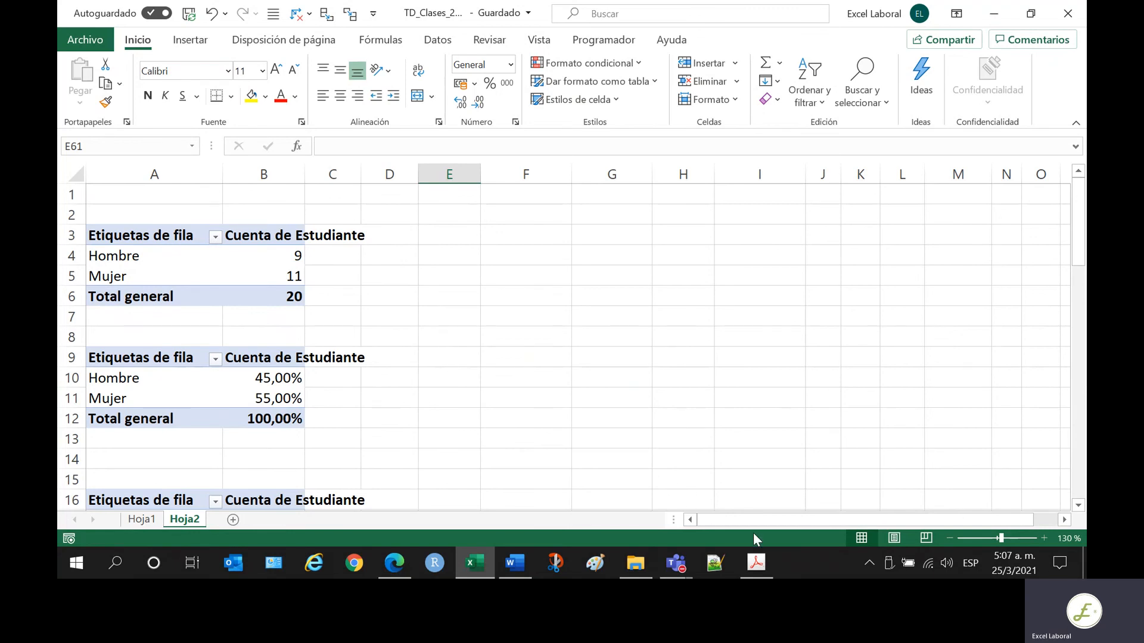
pyautogui.click(756, 562)
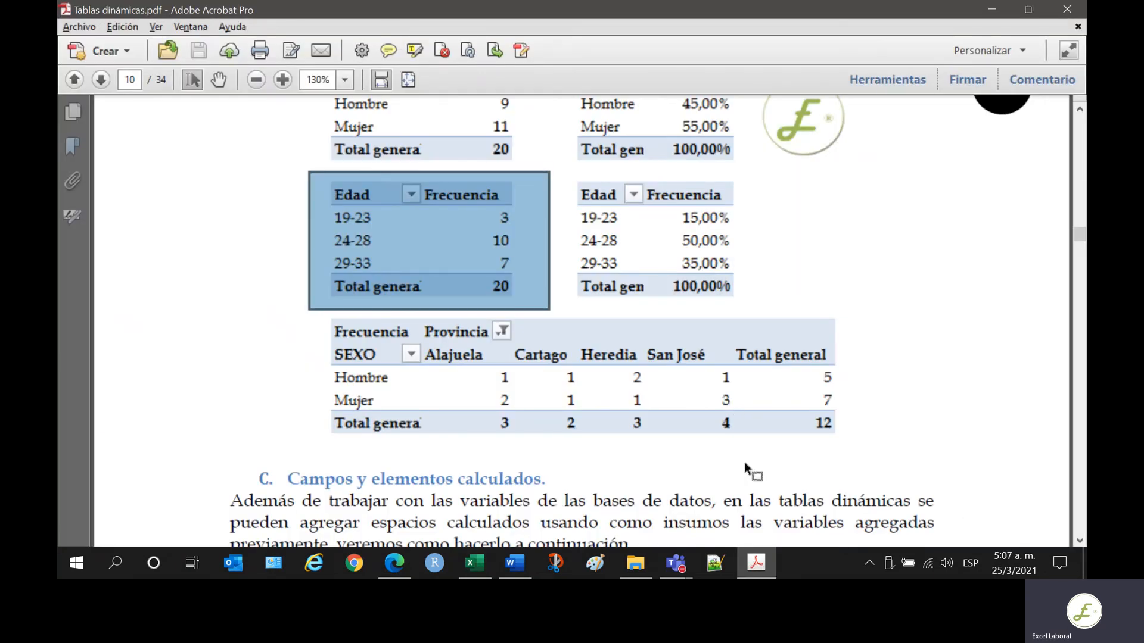
pyautogui.click(756, 562)
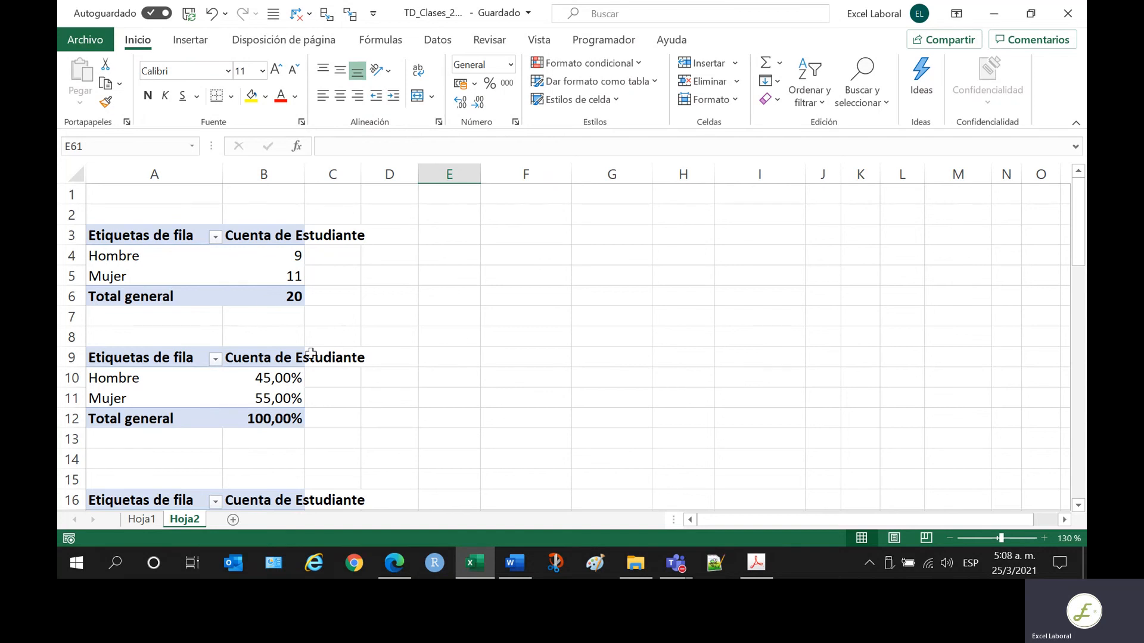
# - Copy the Sexo by Provincia crosstab in A54:F58 and paste the duplicate at A61
pyautogui.scroll(-1, 311, 359)
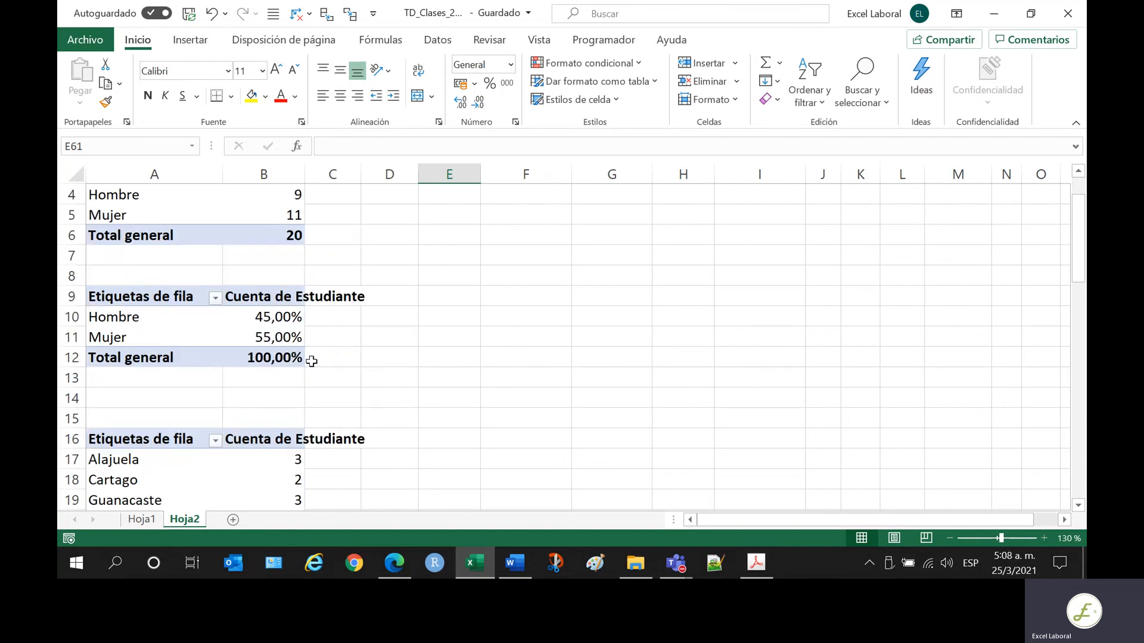
pyautogui.scroll(-9, 311, 361)
pyautogui.scroll(-6, 310, 362)
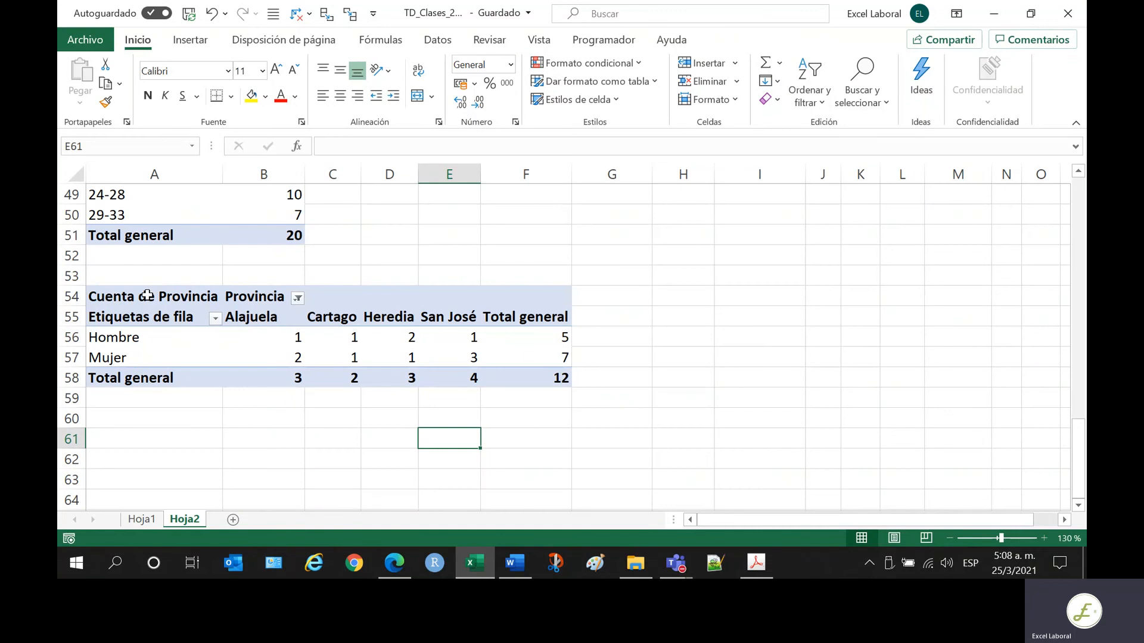
pyautogui.moveTo(148, 296); pyautogui.dragTo(523, 376)
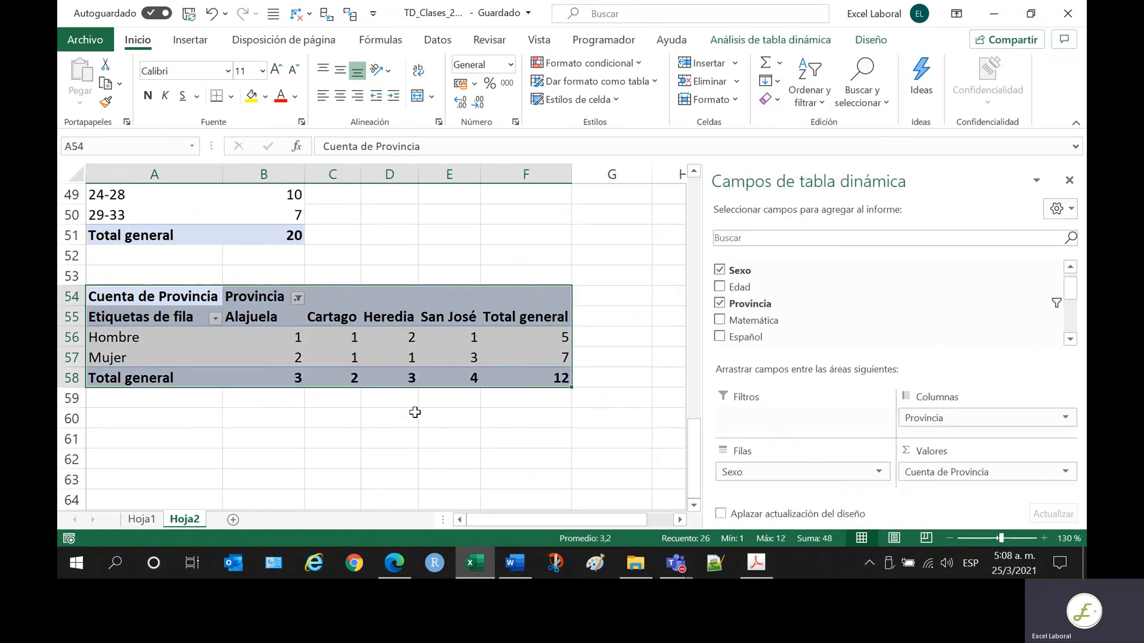
pyautogui.hotkey('ctrl', 'c')
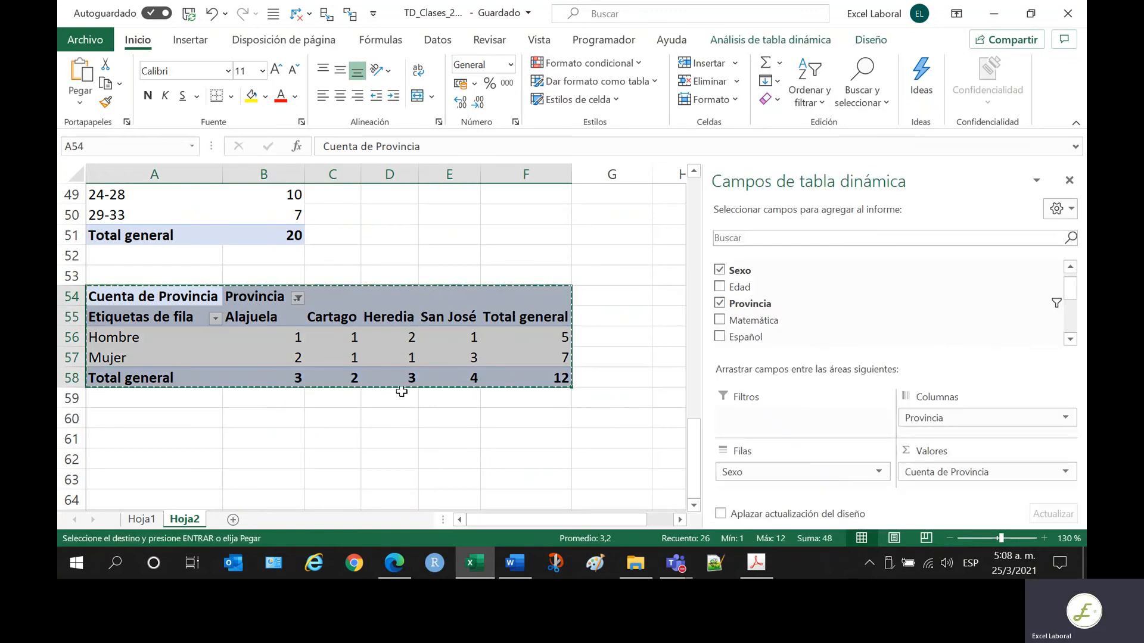
pyautogui.click(202, 443)
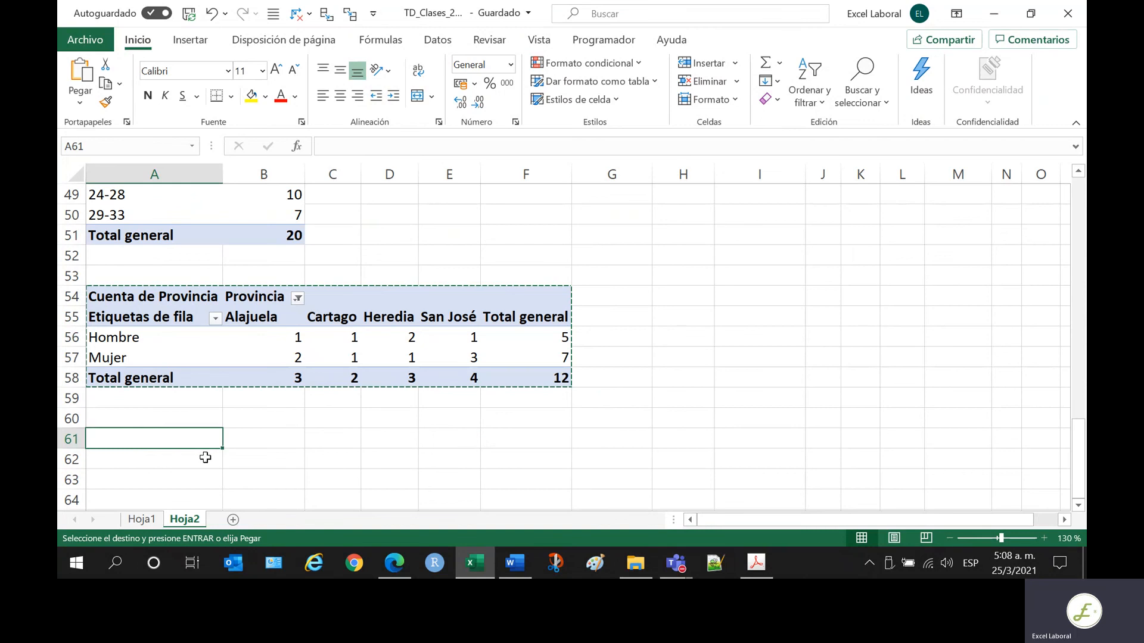
pyautogui.press('Return')
# - Include all provinces again in the Provincia filter of the duplicated crosstab at A61
pyautogui.scroll(-2, 415, 417)
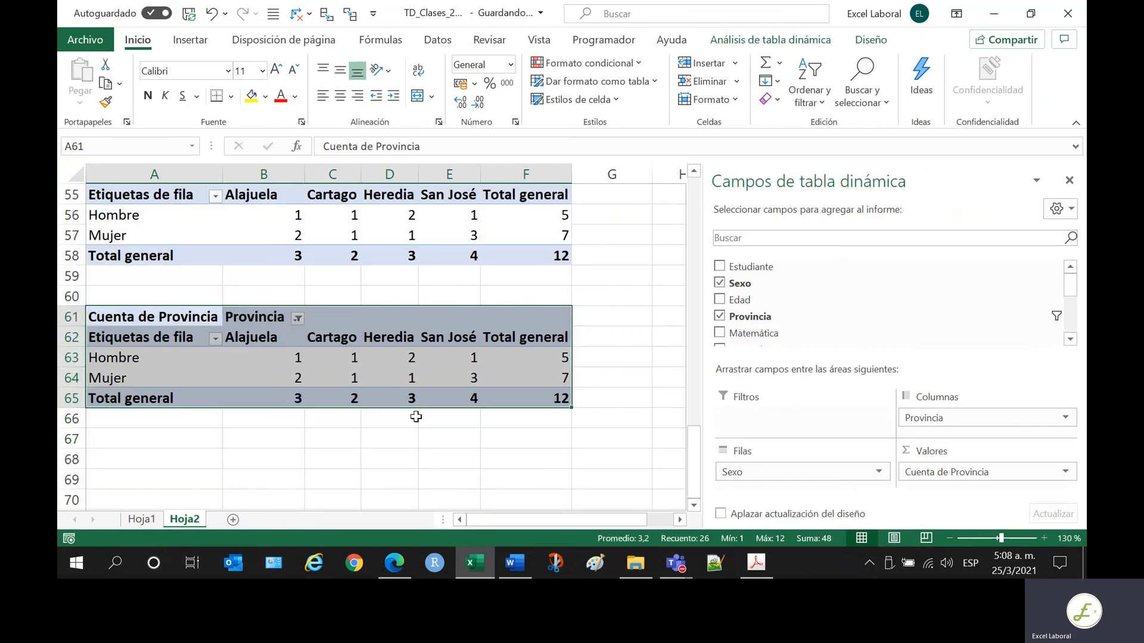
pyautogui.click(296, 320)
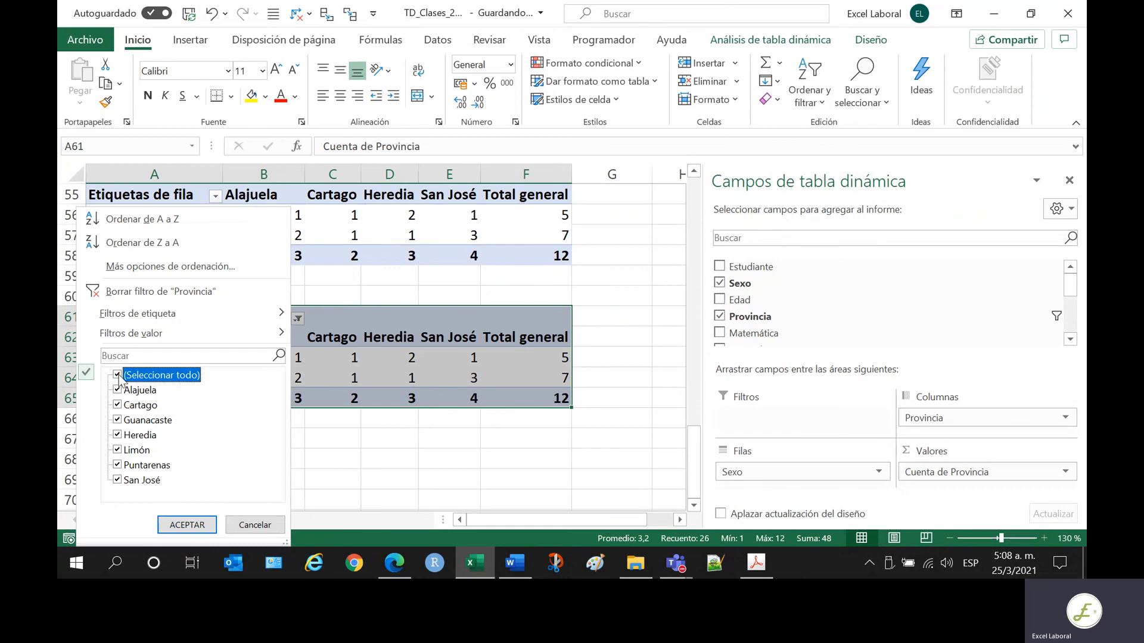
pyautogui.click(187, 525)
pyautogui.click(452, 436)
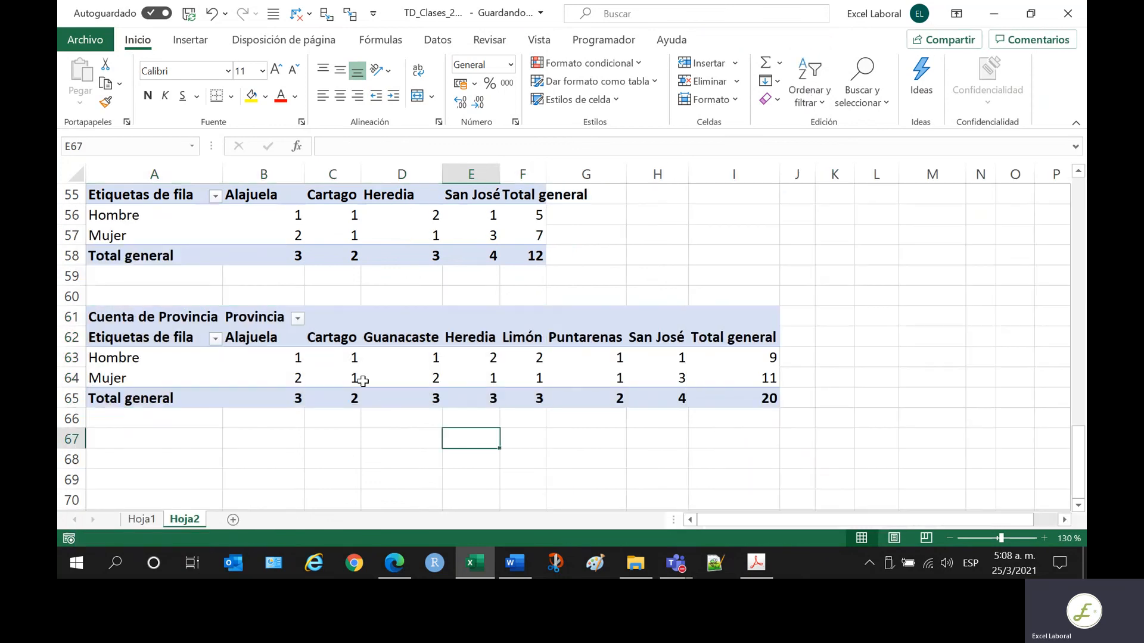
# - Swap the fields of the A61 crosstab, placing Provincia in the rows and Sexo in the columns
pyautogui.click(322, 363)
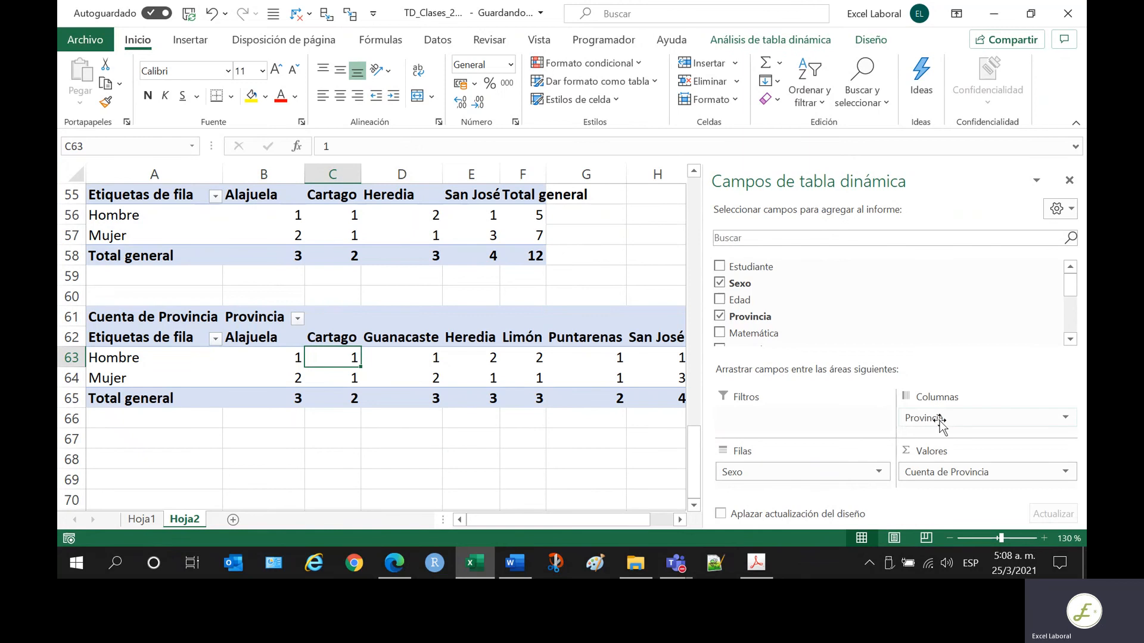
pyautogui.moveTo(922, 417); pyautogui.dragTo(859, 496)
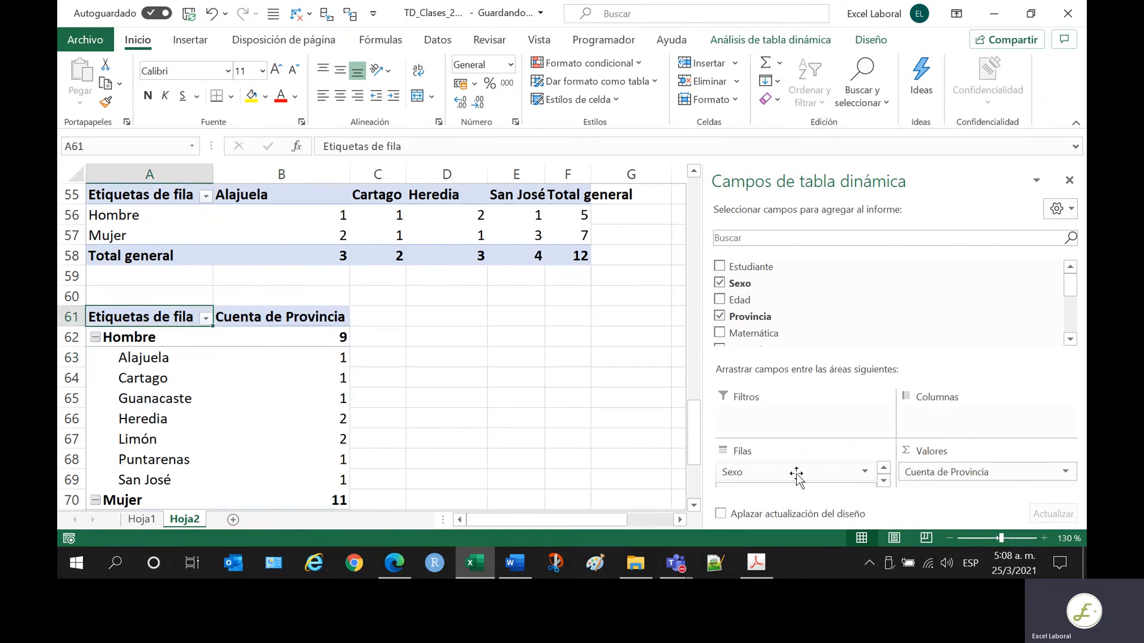
pyautogui.moveTo(794, 475); pyautogui.dragTo(949, 417)
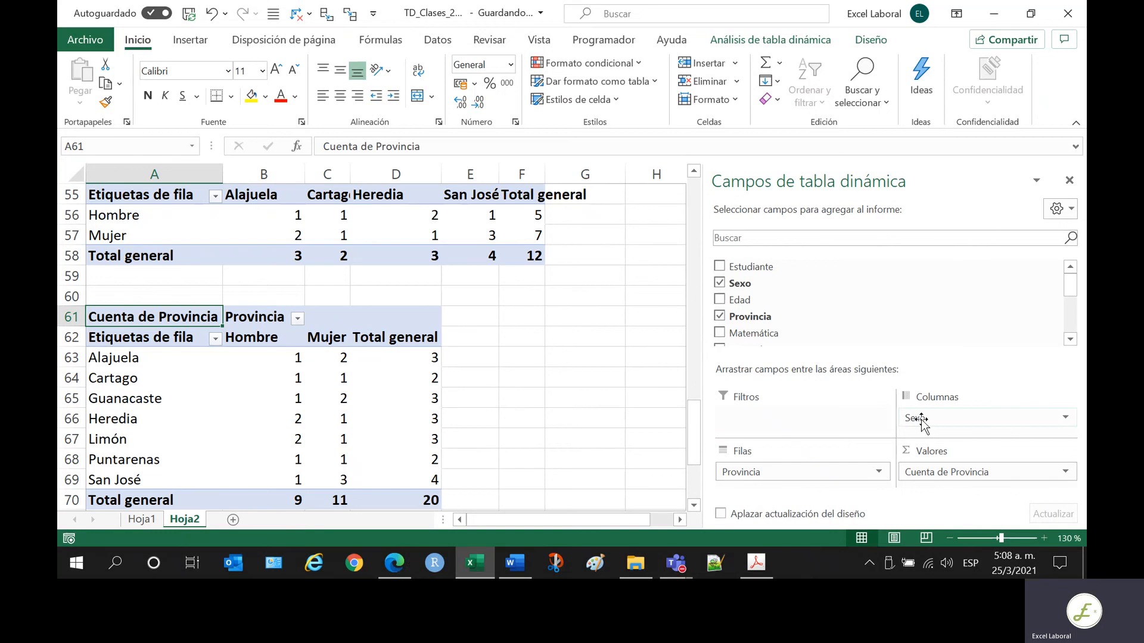
# - Compare the layout of the A54 crosstab with the transposed A61 crosstab, examining their row and column fields
pyautogui.scroll(1, 188, 373)
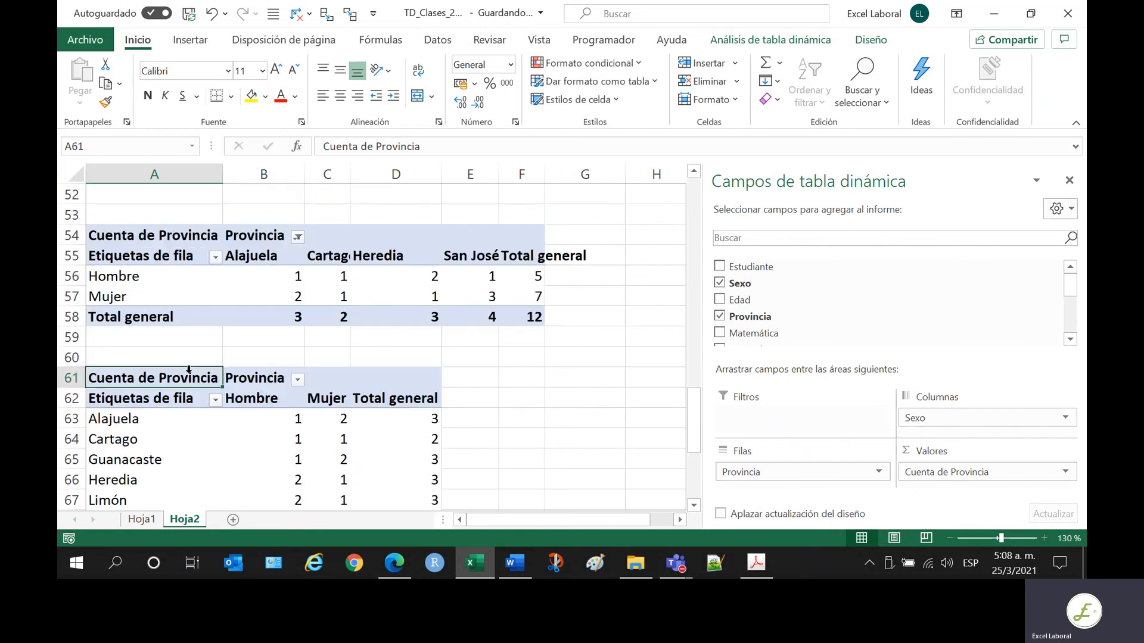
pyautogui.click(152, 289)
pyautogui.click(151, 280)
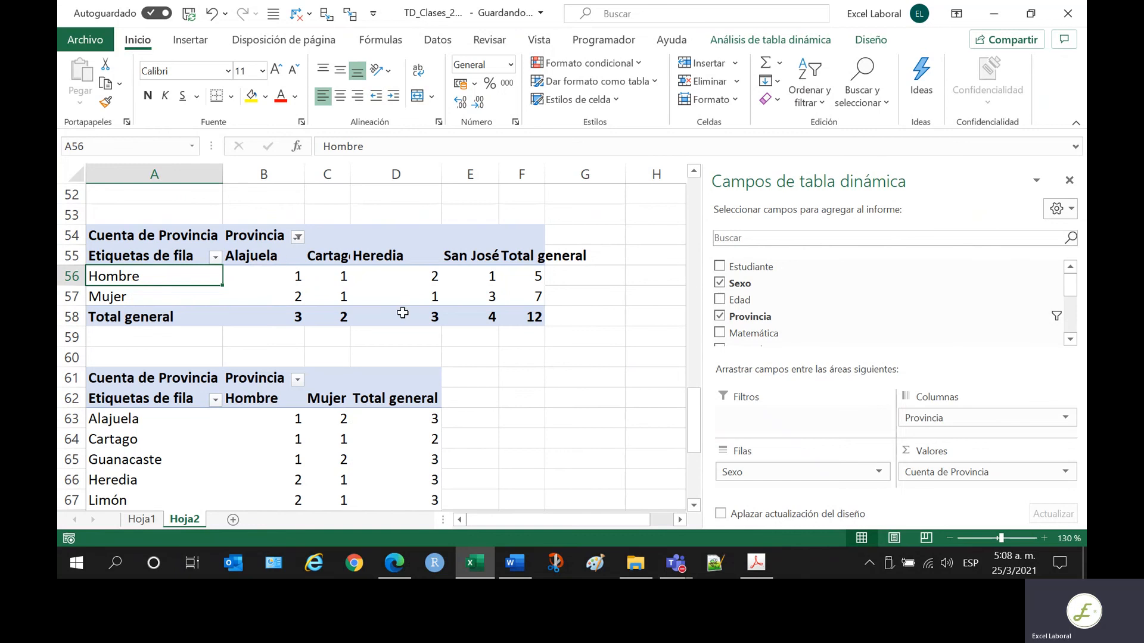
pyautogui.click(199, 445)
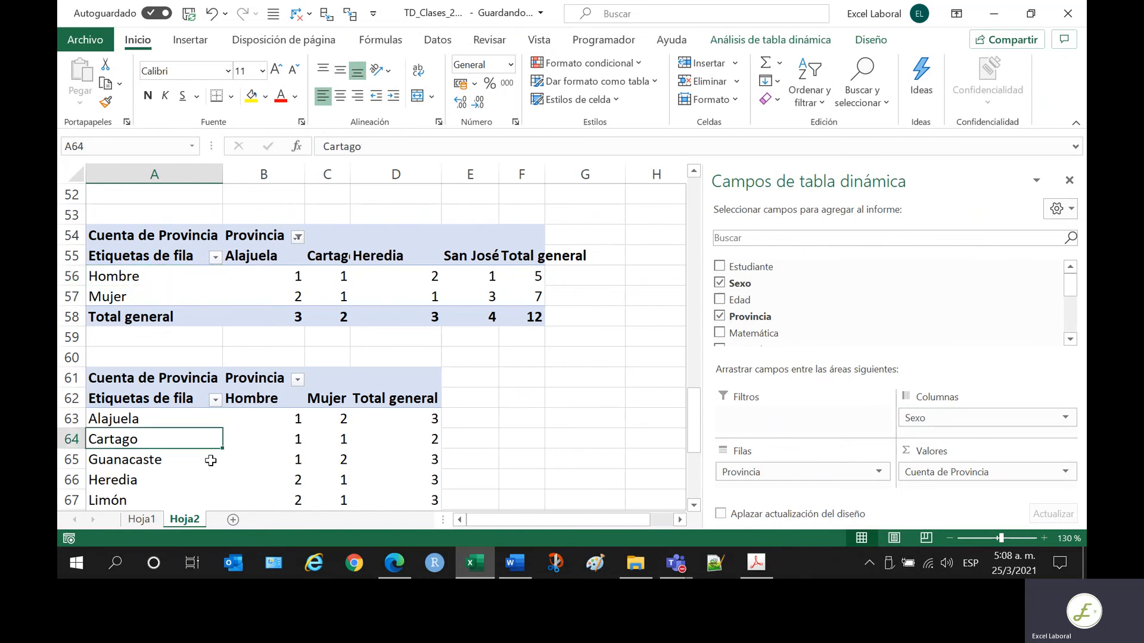
pyautogui.scroll(-2, 503, 360)
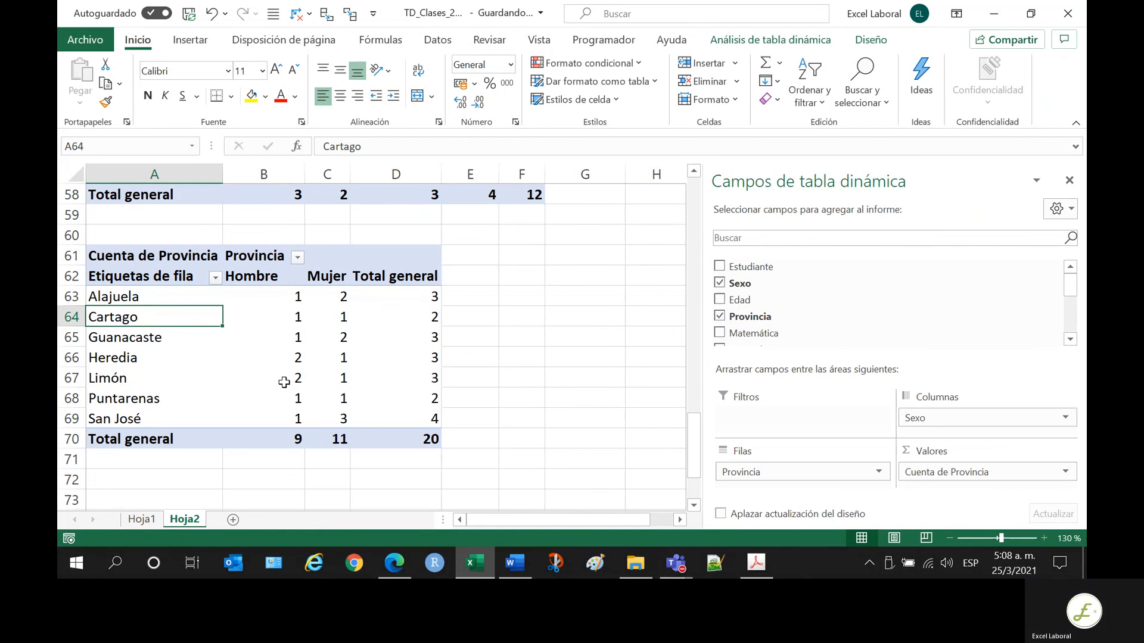
pyautogui.scroll(2, 302, 381)
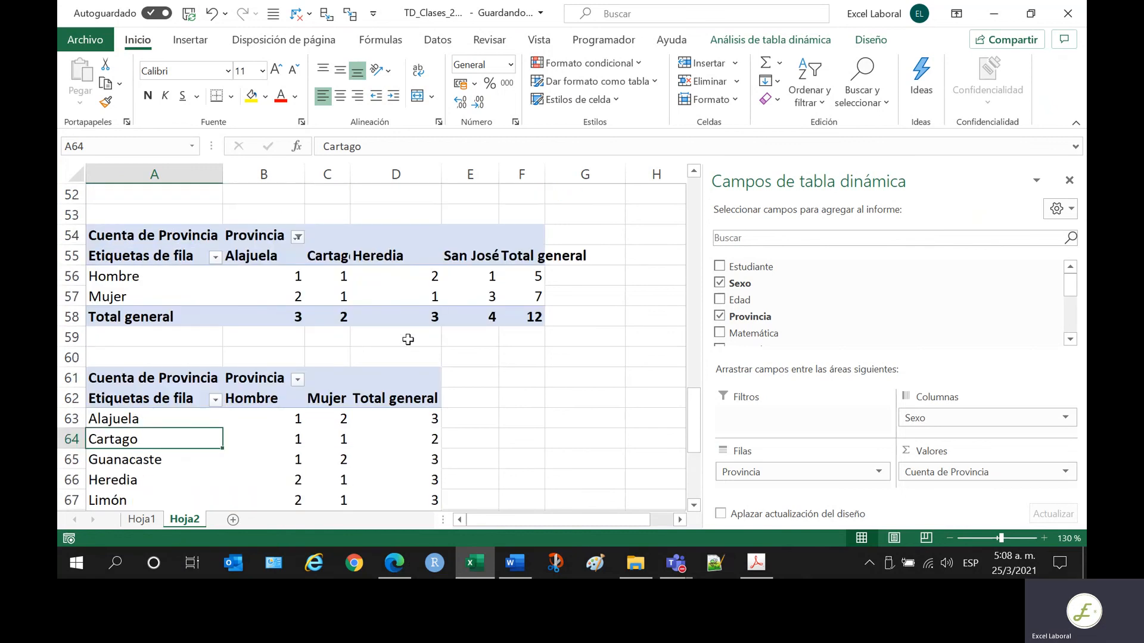
pyautogui.scroll(-1, 408, 340)
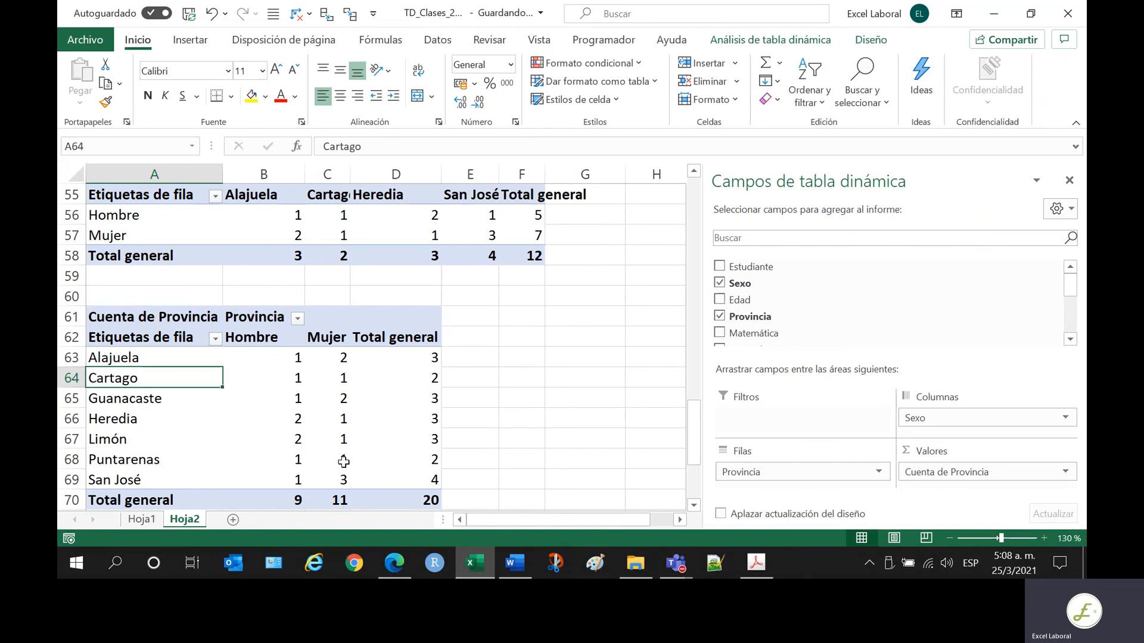
pyautogui.click(192, 308)
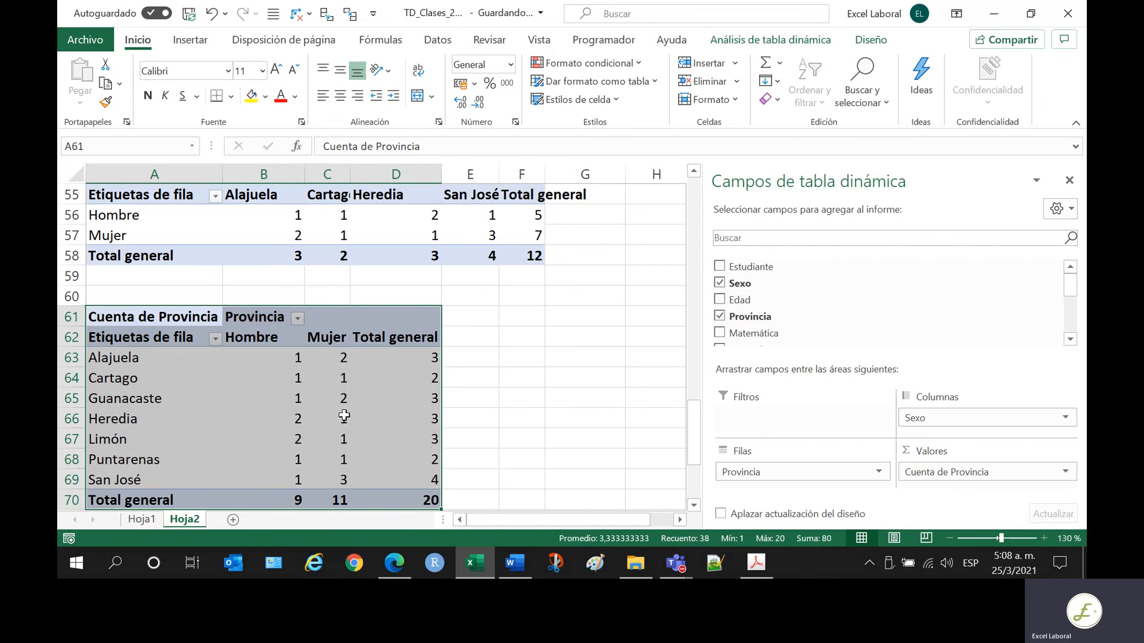
pyautogui.scroll(1, 344, 416)
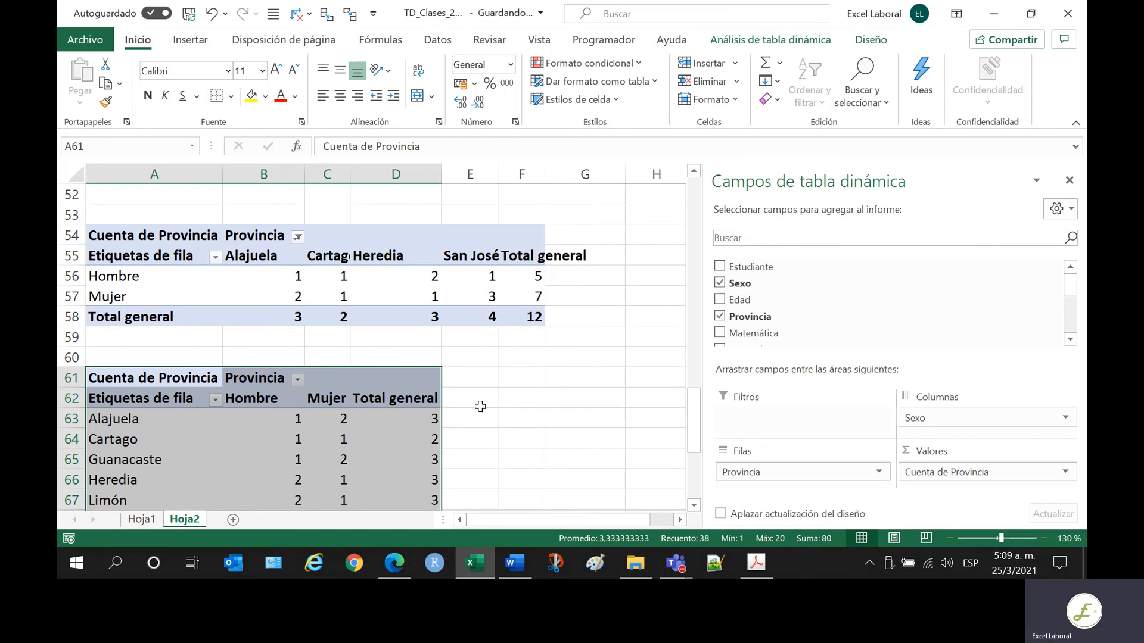
pyautogui.scroll(-2, 471, 405)
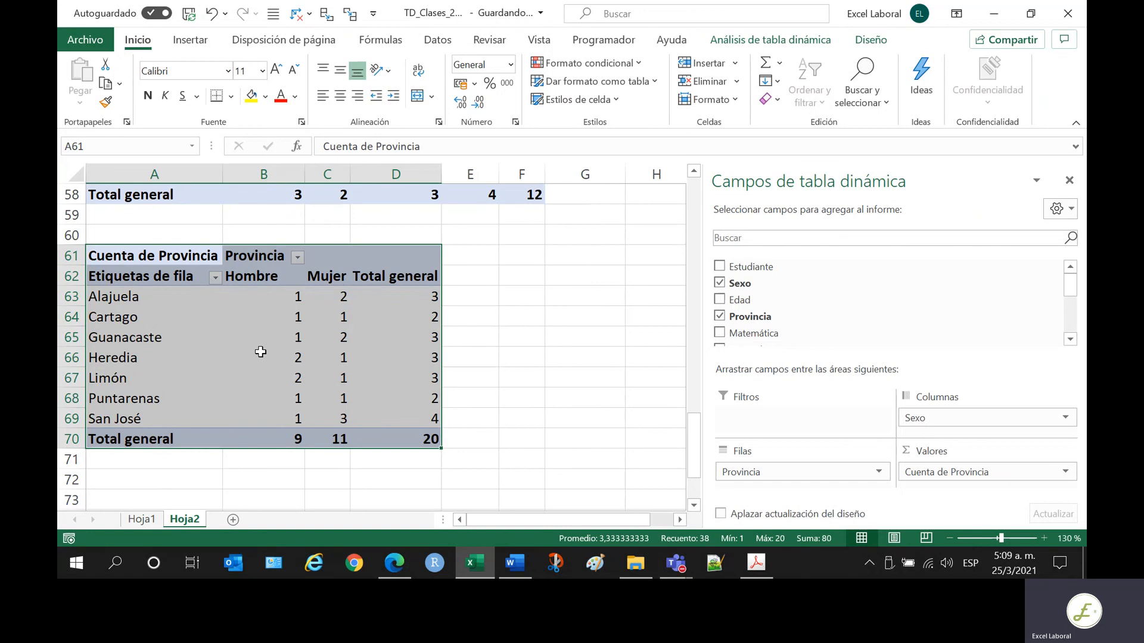
# - Rename the column heading in B61 of the transposed crosstab to Sexo and check it against the heading in B54
pyautogui.click(260, 355)
pyautogui.scroll(2, 521, 392)
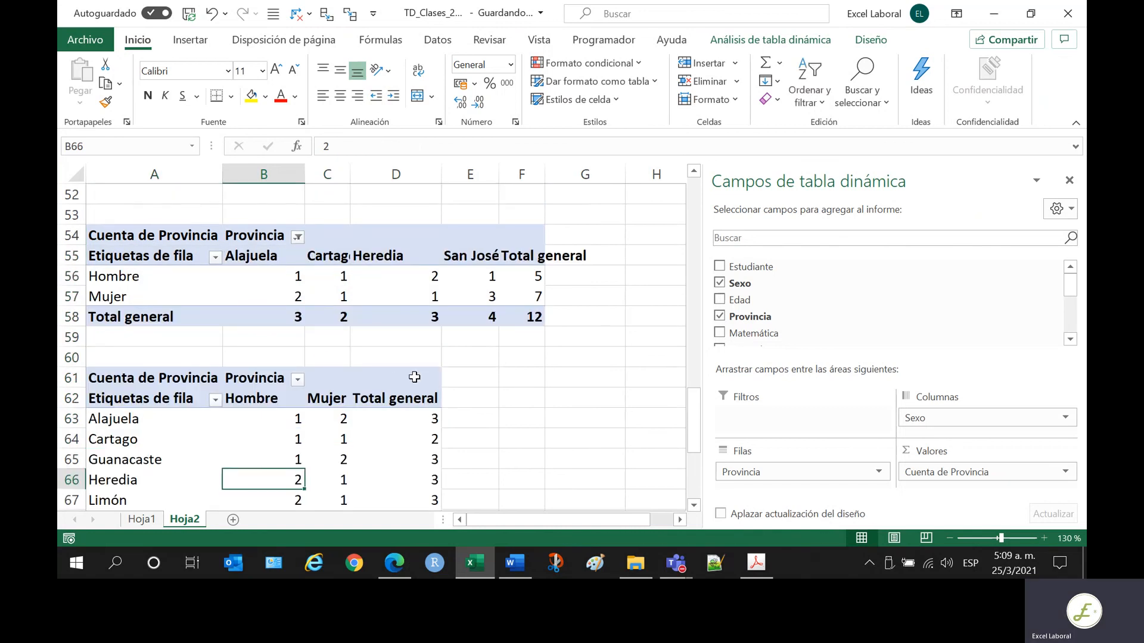
pyautogui.scroll(-1, 413, 387)
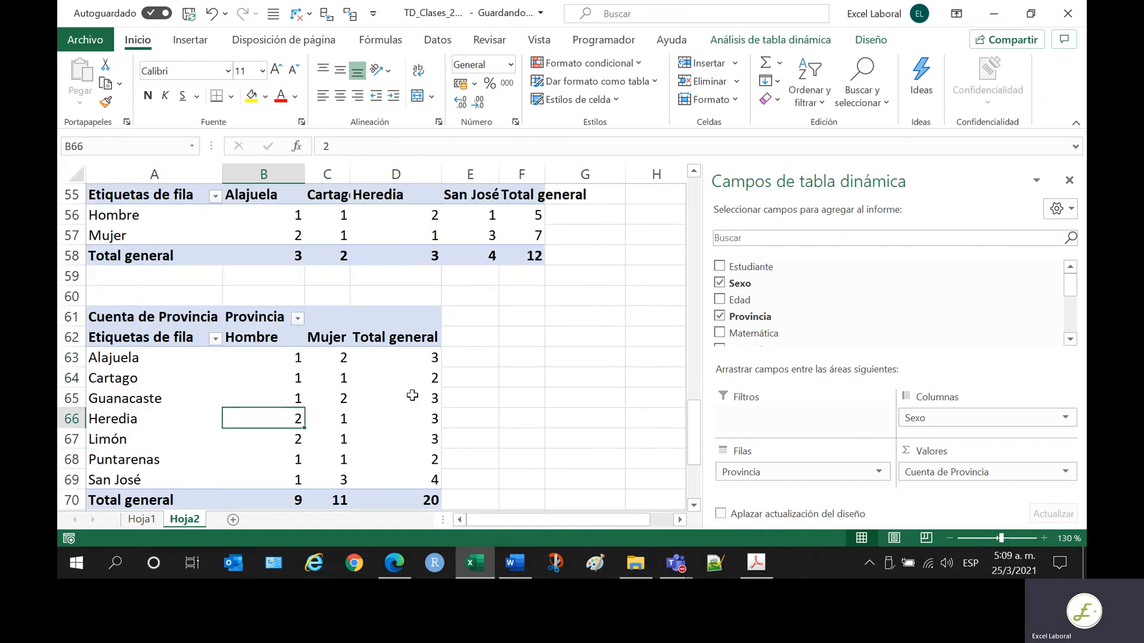
pyautogui.click(249, 315)
pyautogui.click(263, 336)
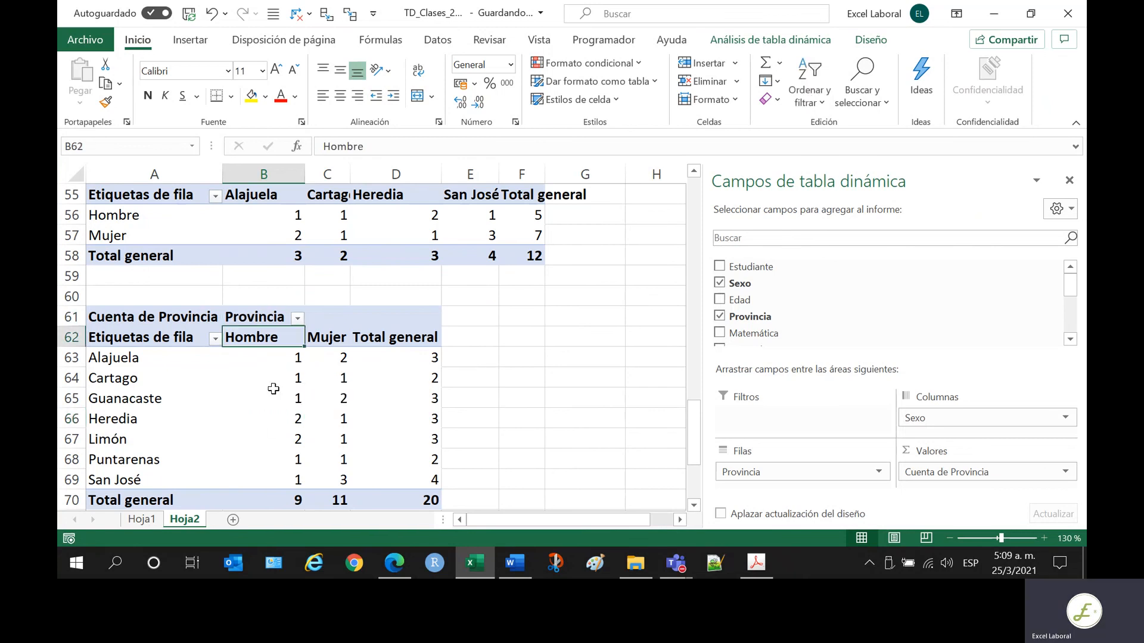
pyautogui.click(260, 317)
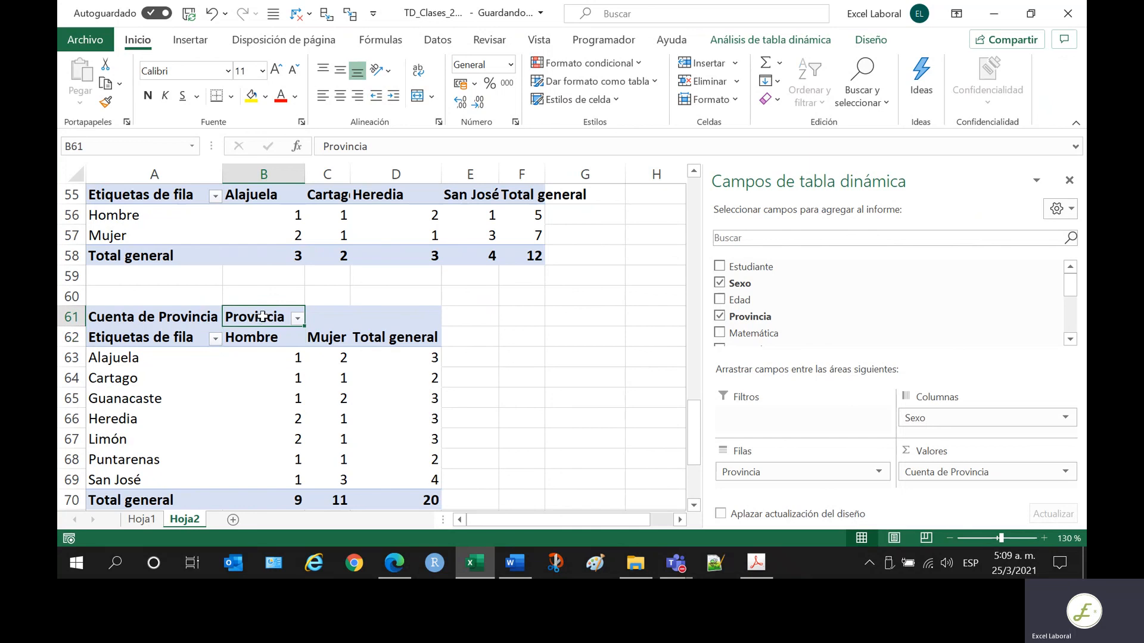
pyautogui.write('Sexo')
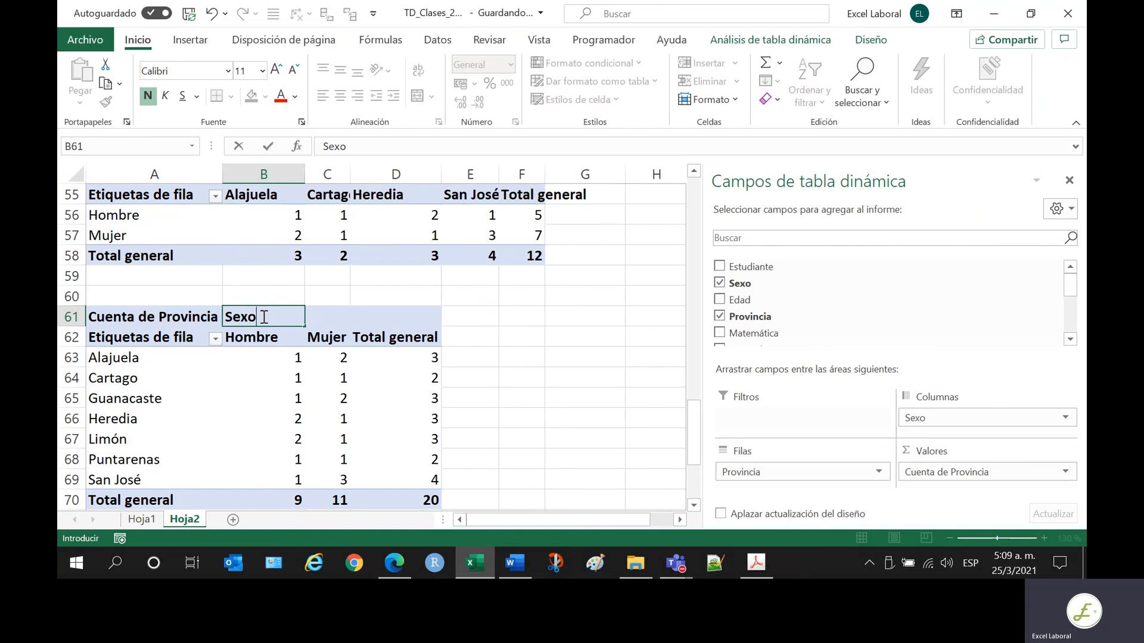
pyautogui.press('Return')
pyautogui.scroll(1, 262, 316)
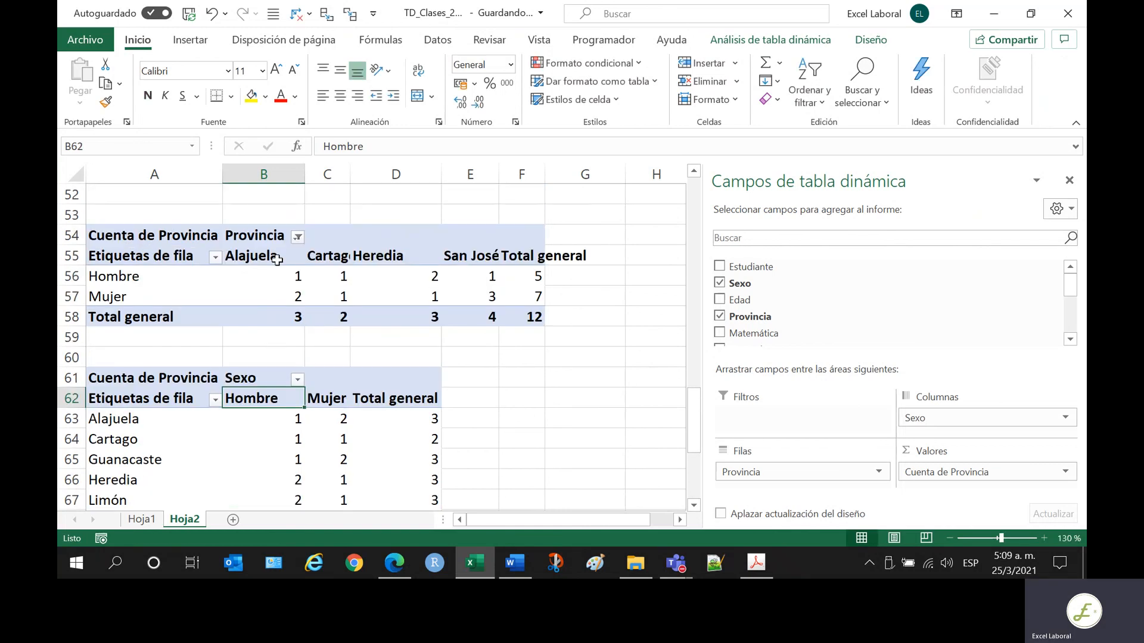
pyautogui.click(266, 236)
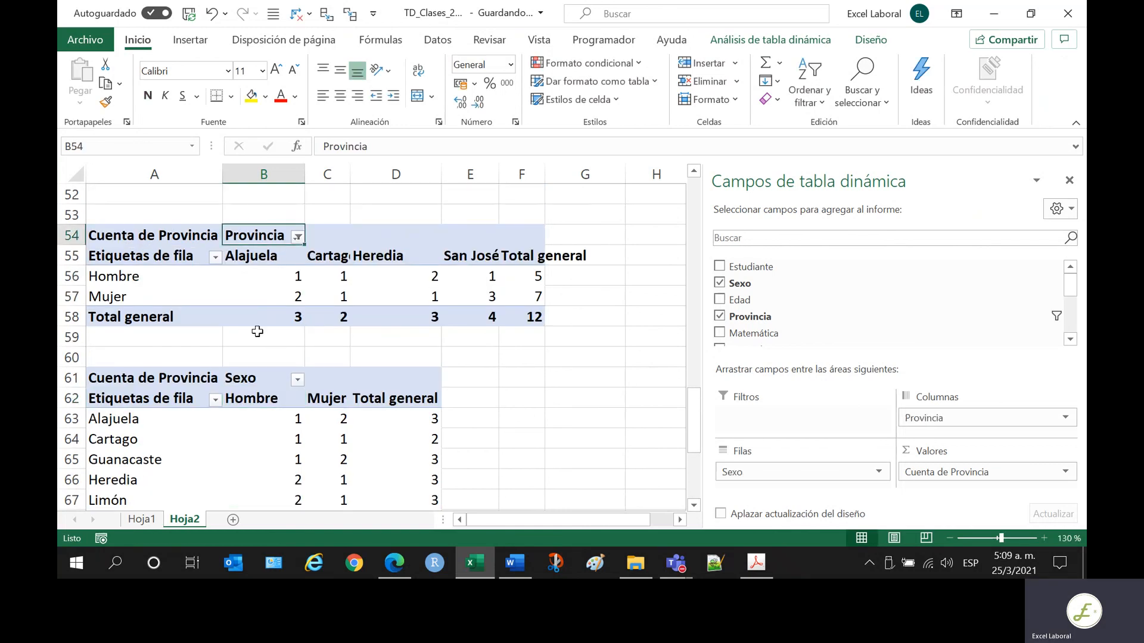
pyautogui.click(252, 378)
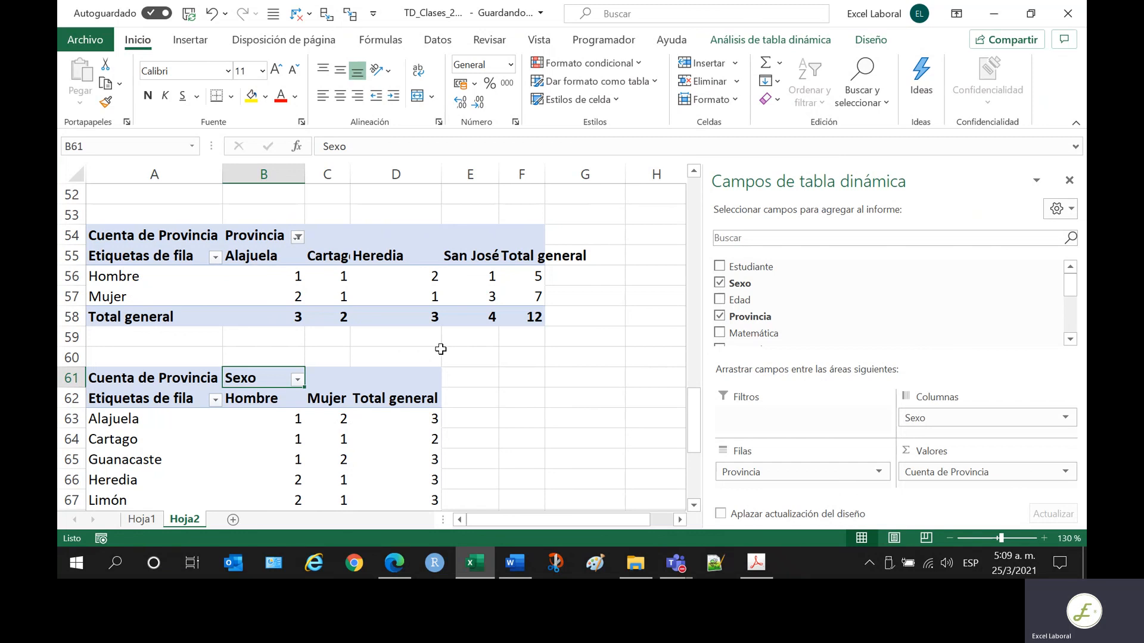
pyautogui.scroll(-2, 441, 349)
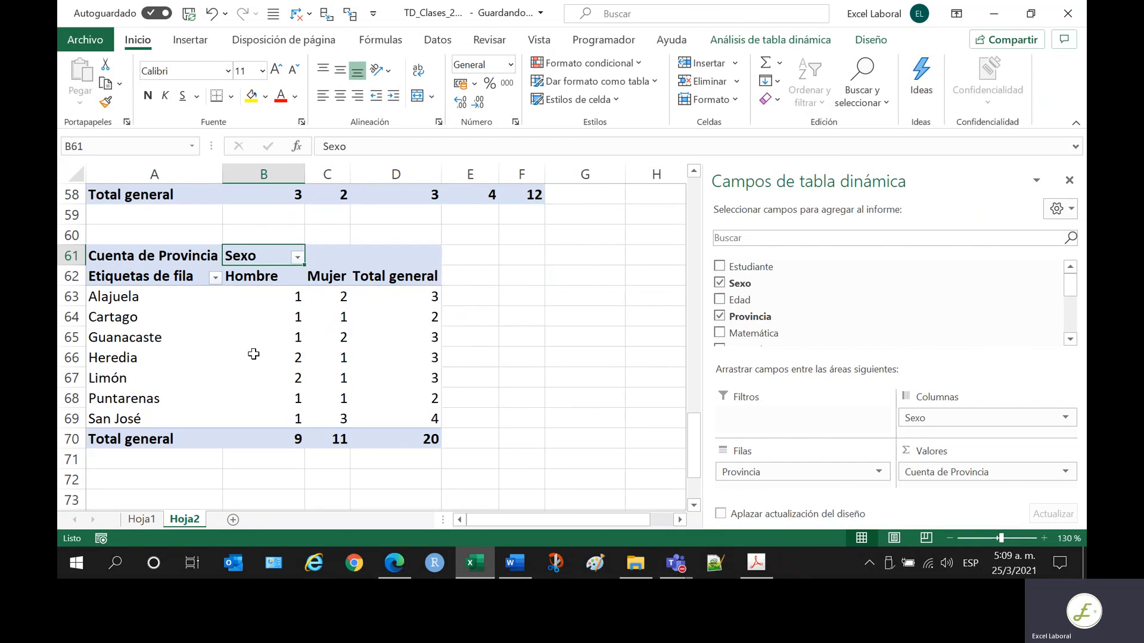
pyautogui.click(199, 379)
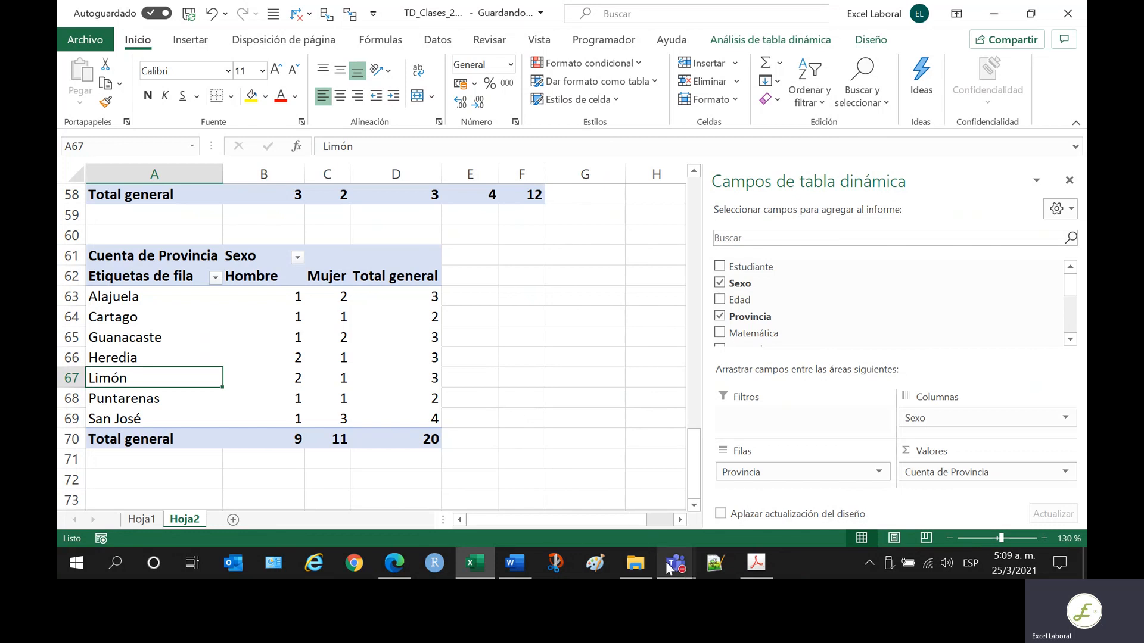
# - Switch to the Crear tablas dinámicas meeting in Microsoft Teams, dismissing the recording notice and stopping the screen share
pyautogui.moveTo(677, 572)
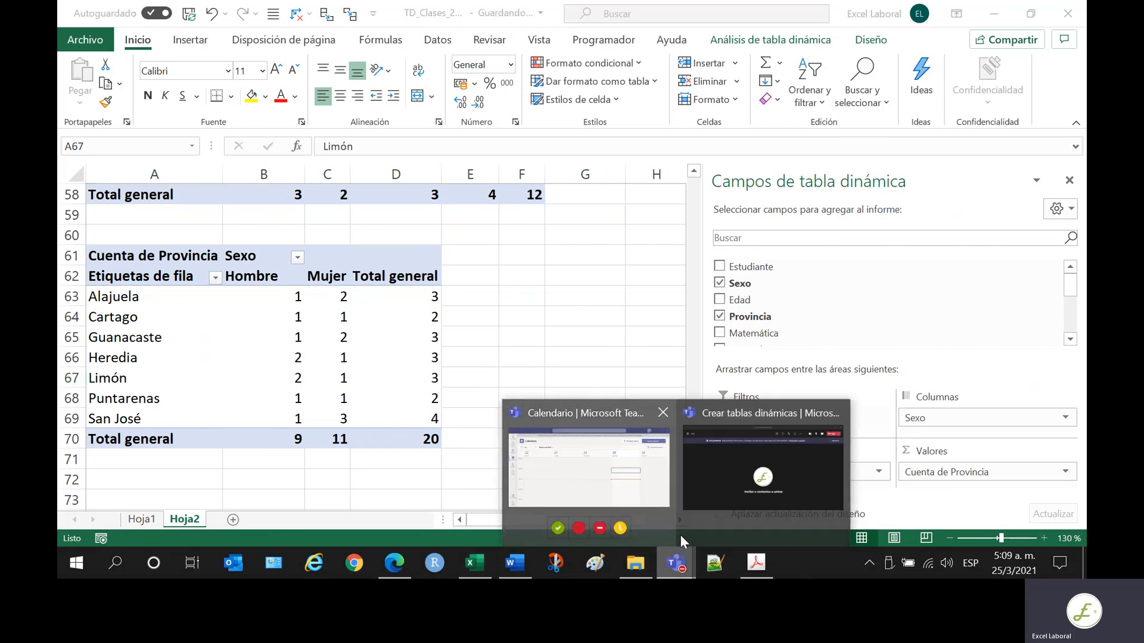
pyautogui.click(719, 459)
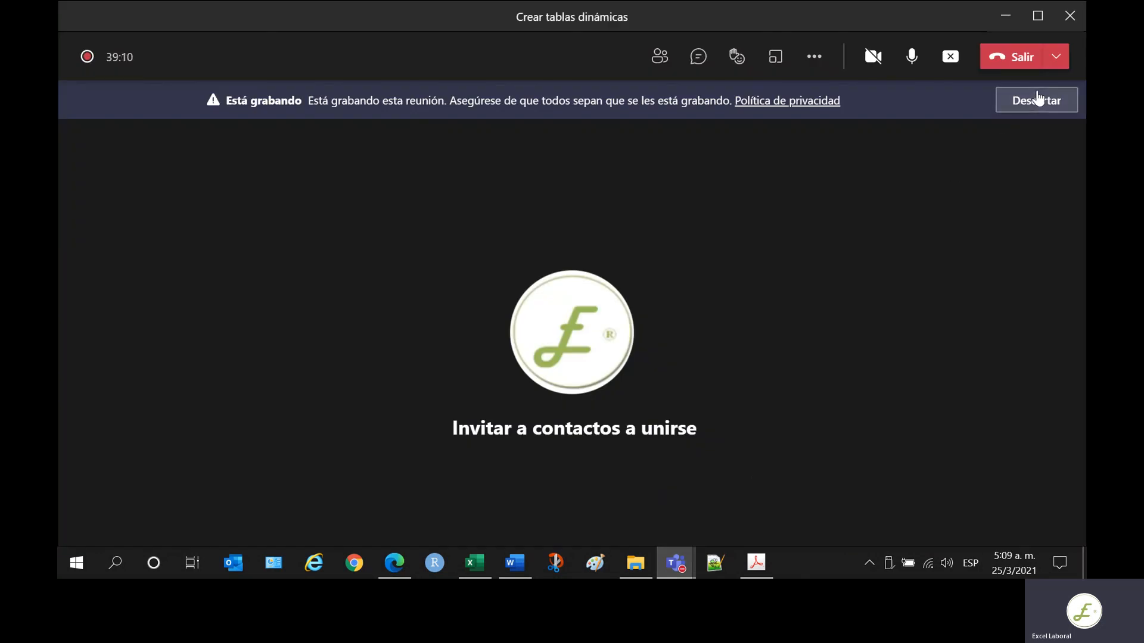
pyautogui.click(1008, 103)
pyautogui.click(948, 57)
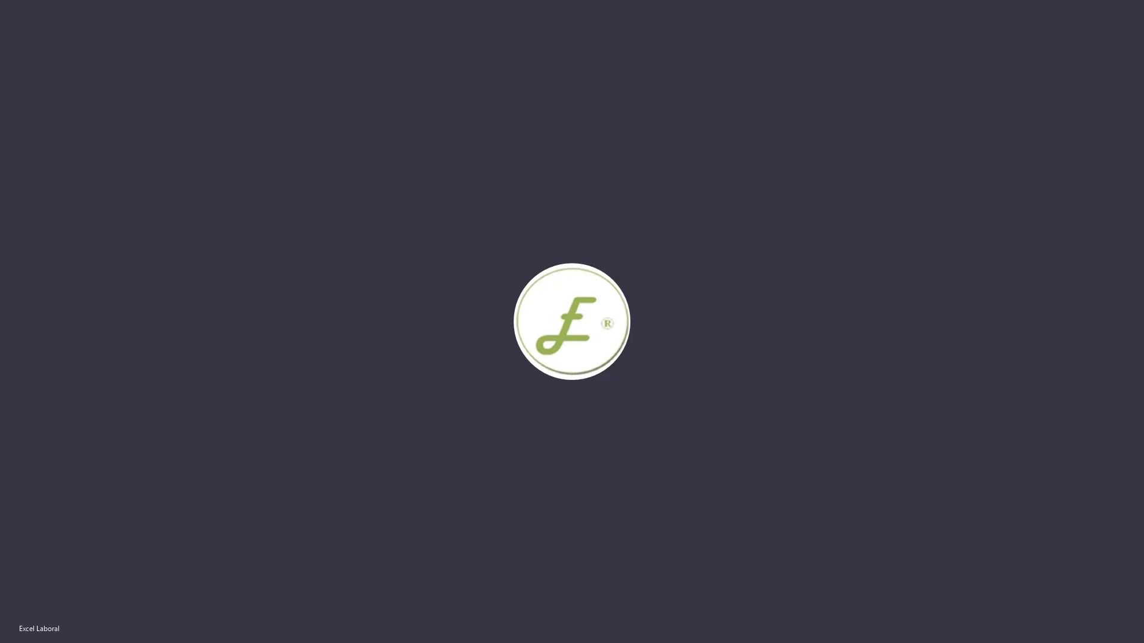